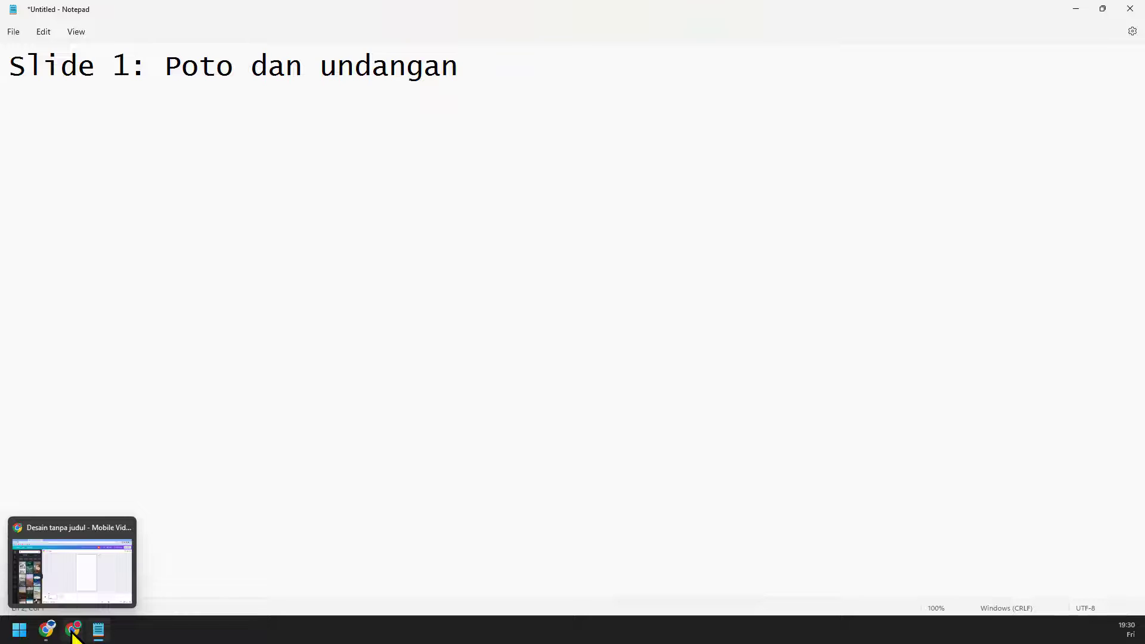
Step: Switch from the Notepad notes back to the Canva design in Chrome
left_click(73, 631)
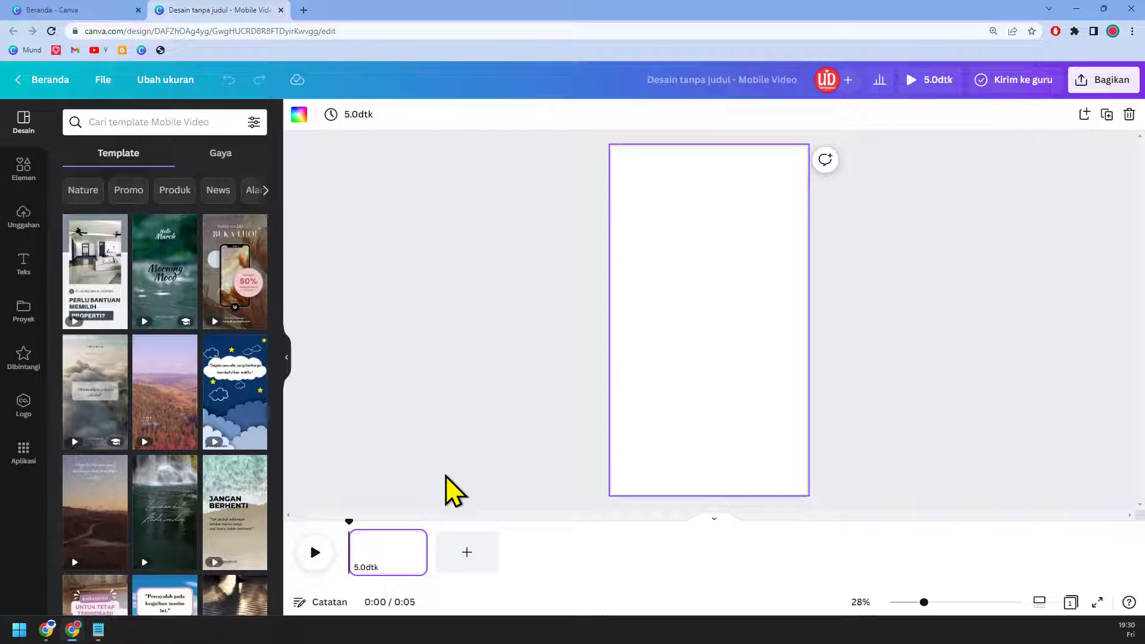
Step: Search Elements for 'flower watercolor' graphics and scroll through the results
left_click(24, 168)
left_click(162, 122)
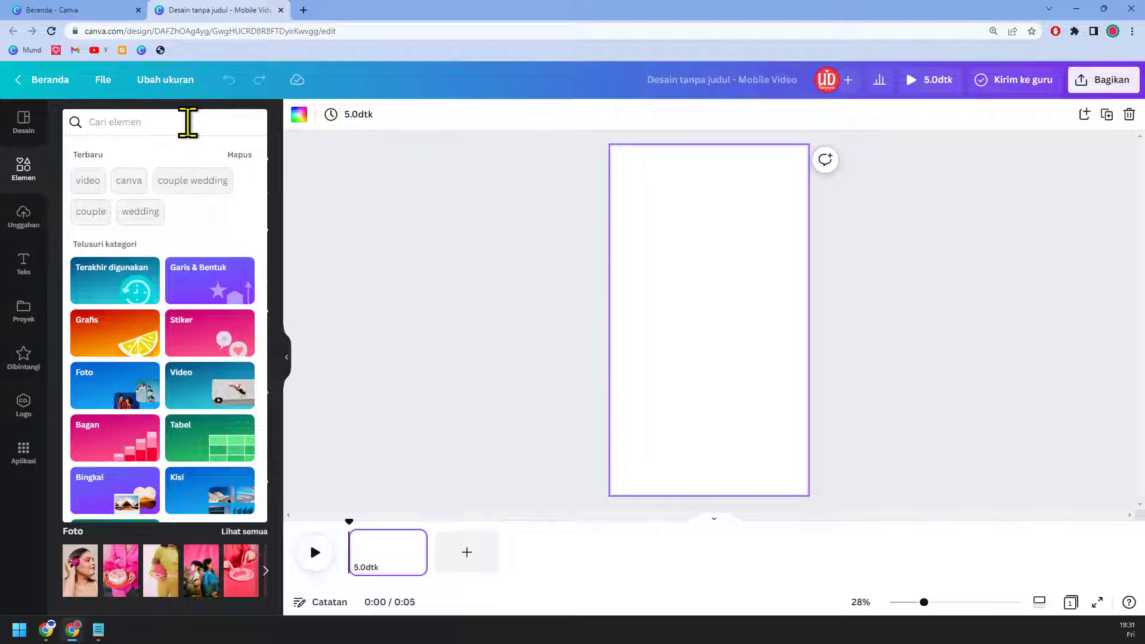
type("flower")
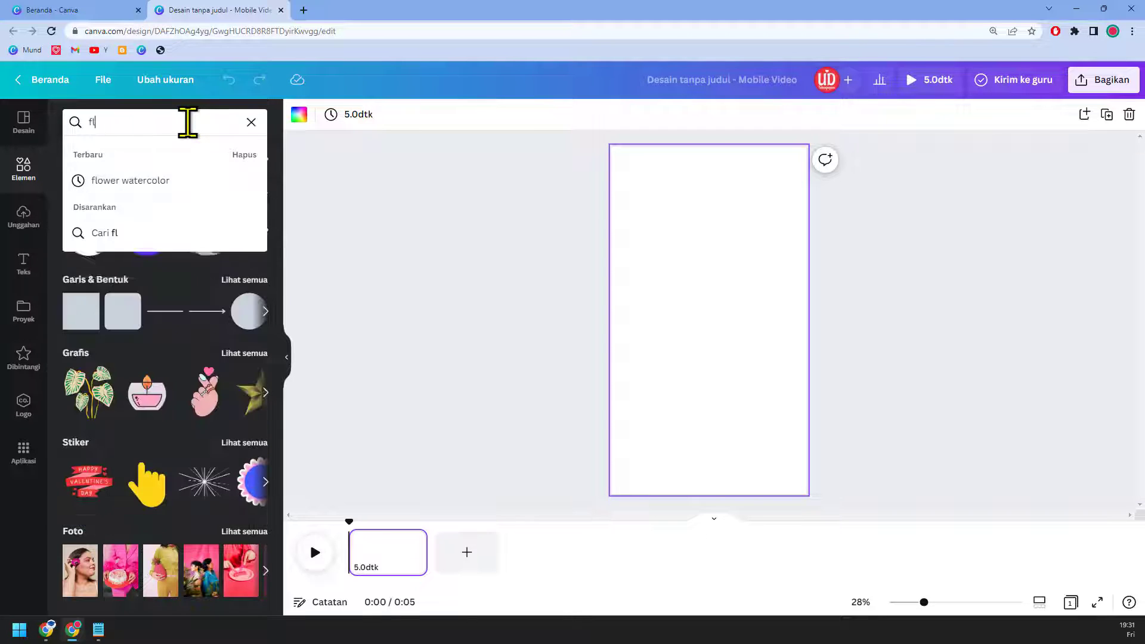
left_click(193, 184)
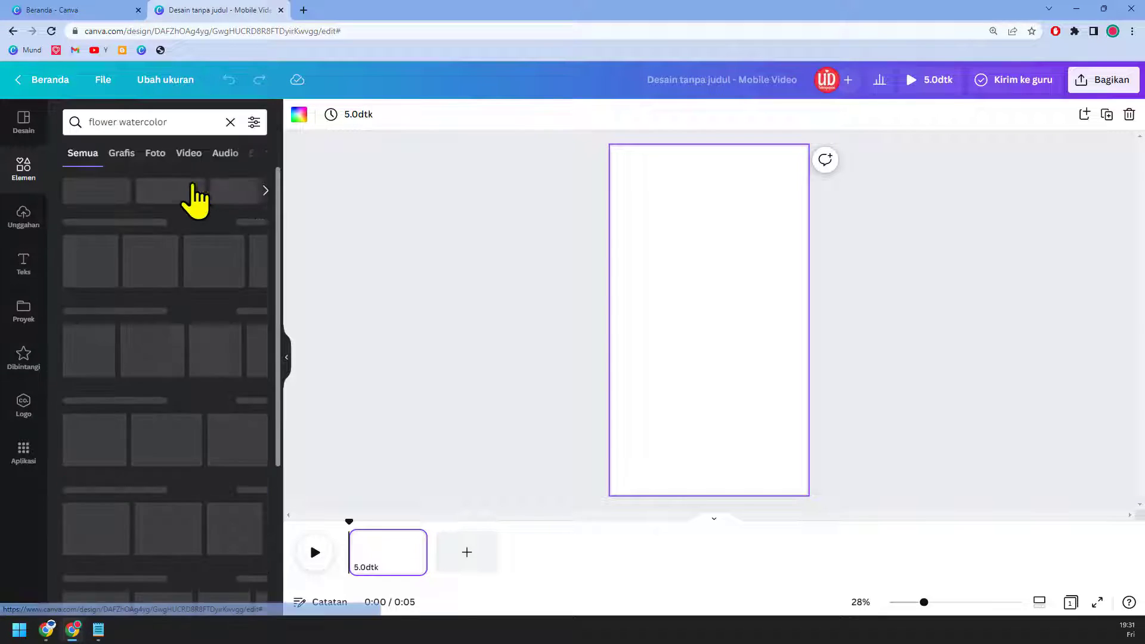
left_click(127, 157)
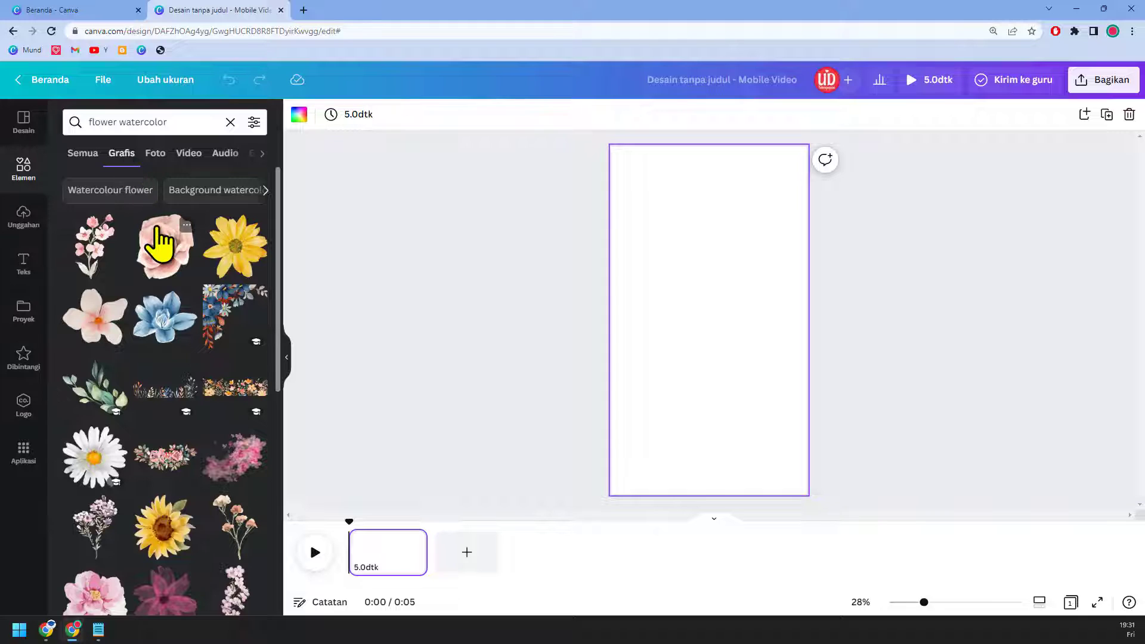
scroll(159, 243, "down", 5)
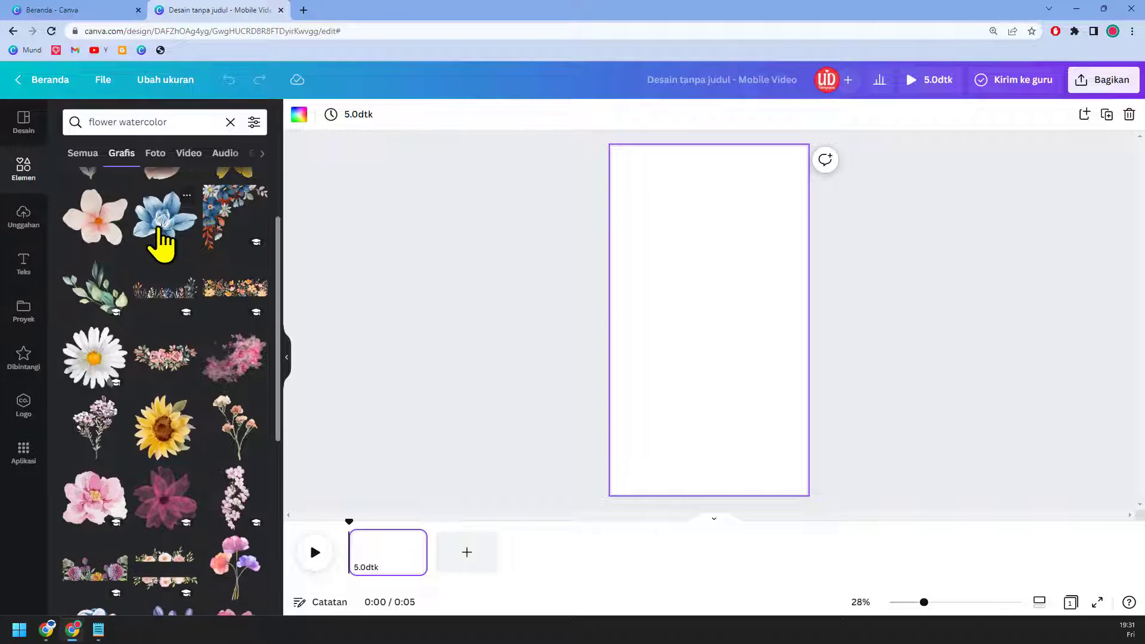
scroll(160, 243, "down", 4)
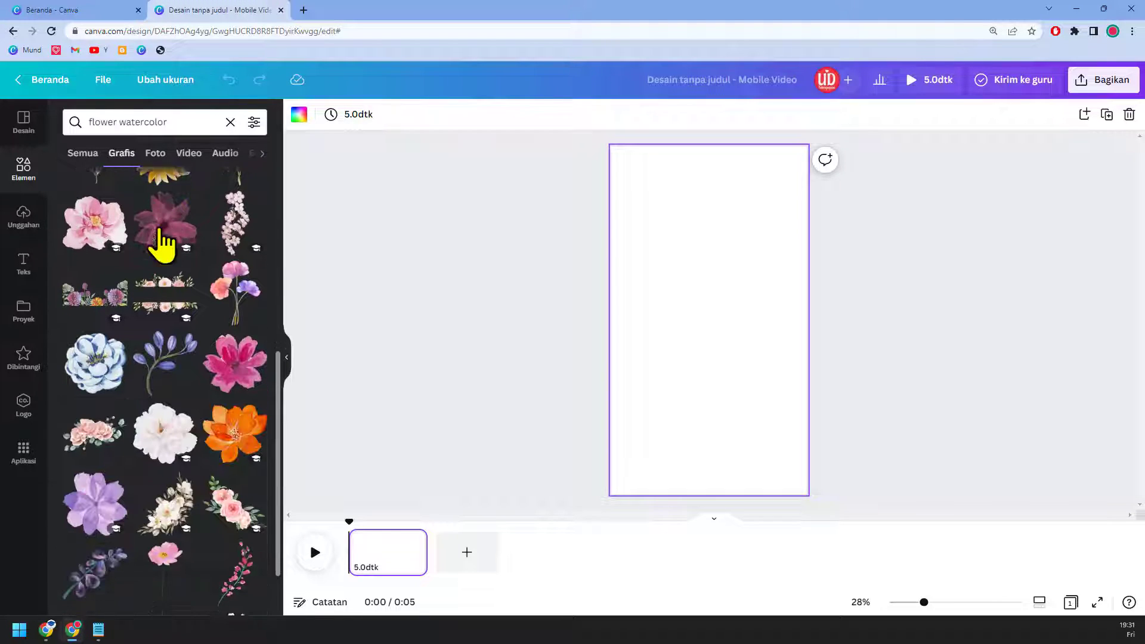
scroll(160, 244, "down", 1)
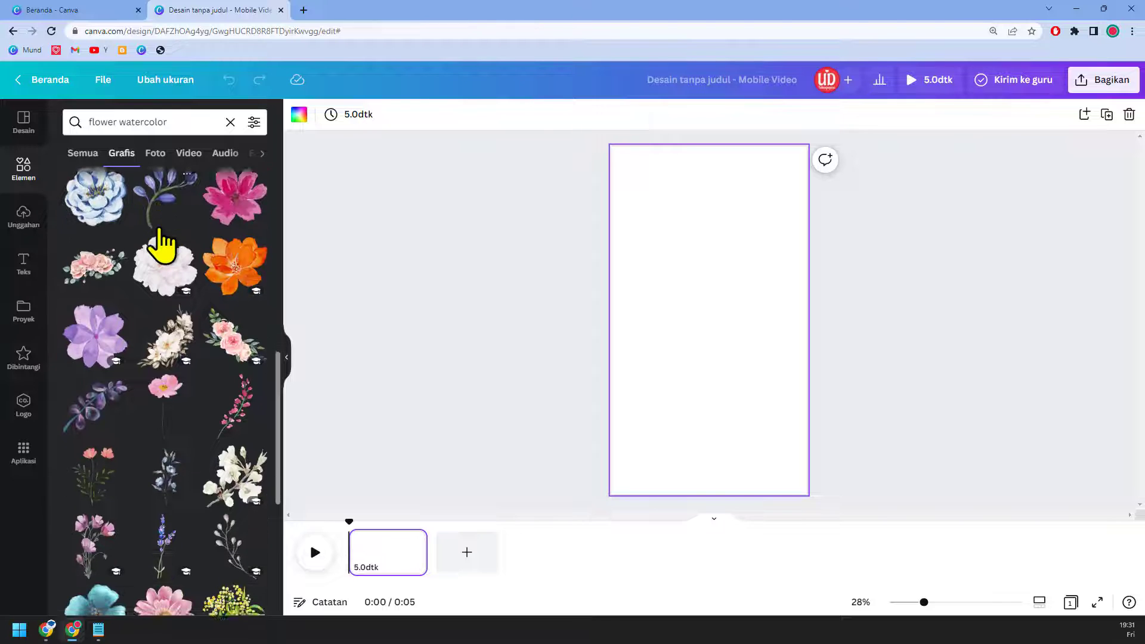
scroll(160, 244, "down", 2)
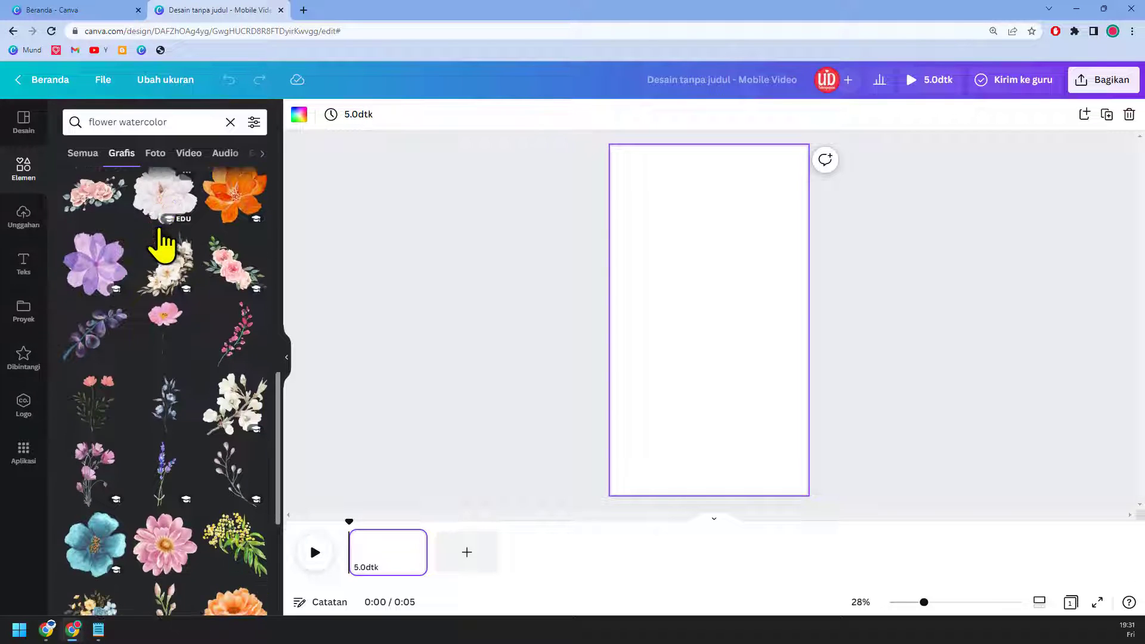
scroll(160, 241, "down", 1)
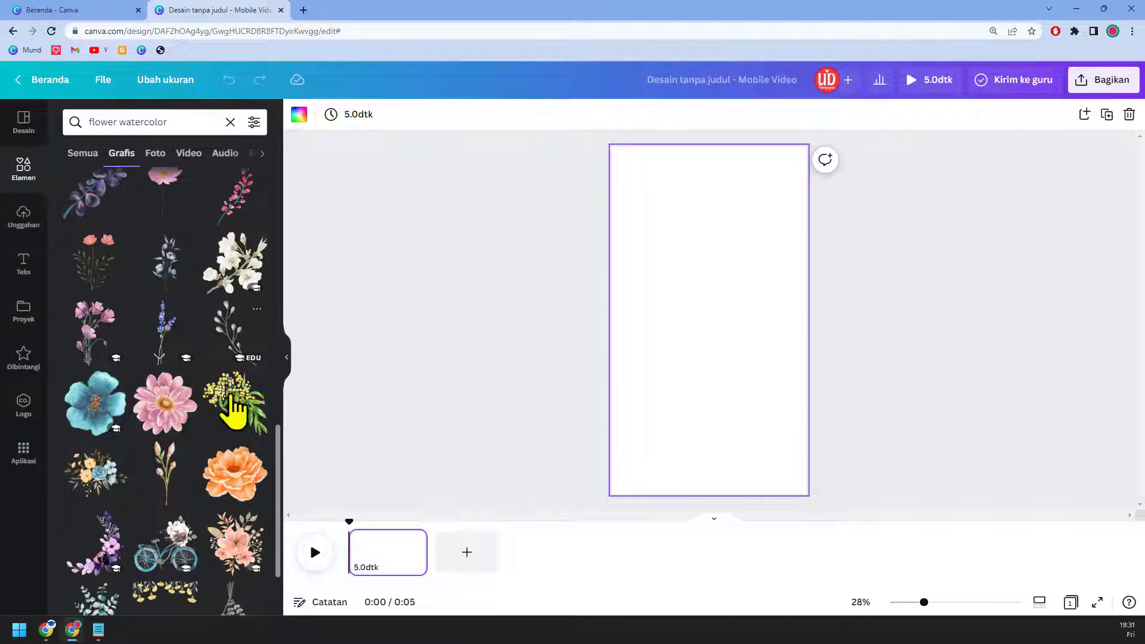
Step: Try a yellow mimosa flower on the page, then delete it
left_click(243, 420)
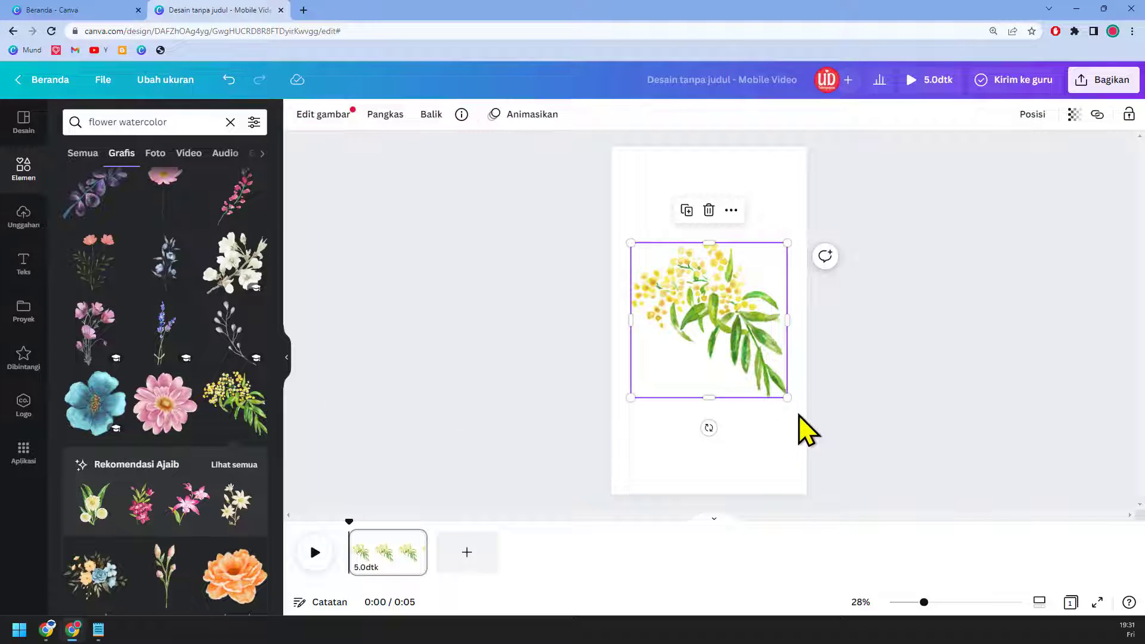
left_click_drag(789, 399, 729, 269)
scroll(225, 375, "down", 4)
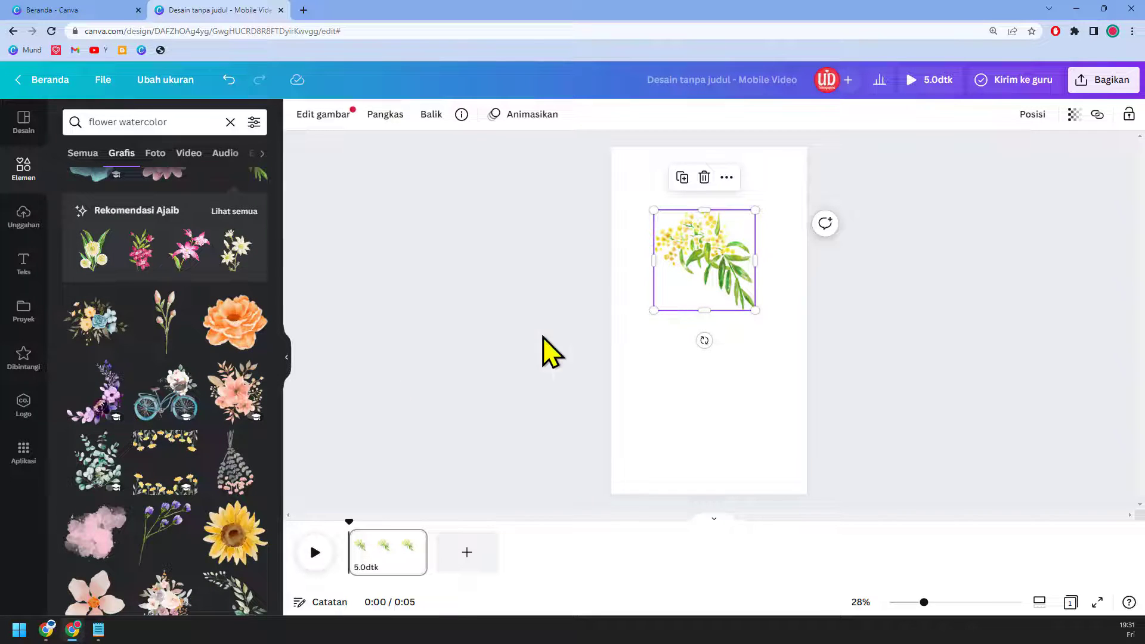
key("Delete")
Step: Add the pink watercolour flower cluster and drag it to the page bottom
scroll(197, 454, "down", 4)
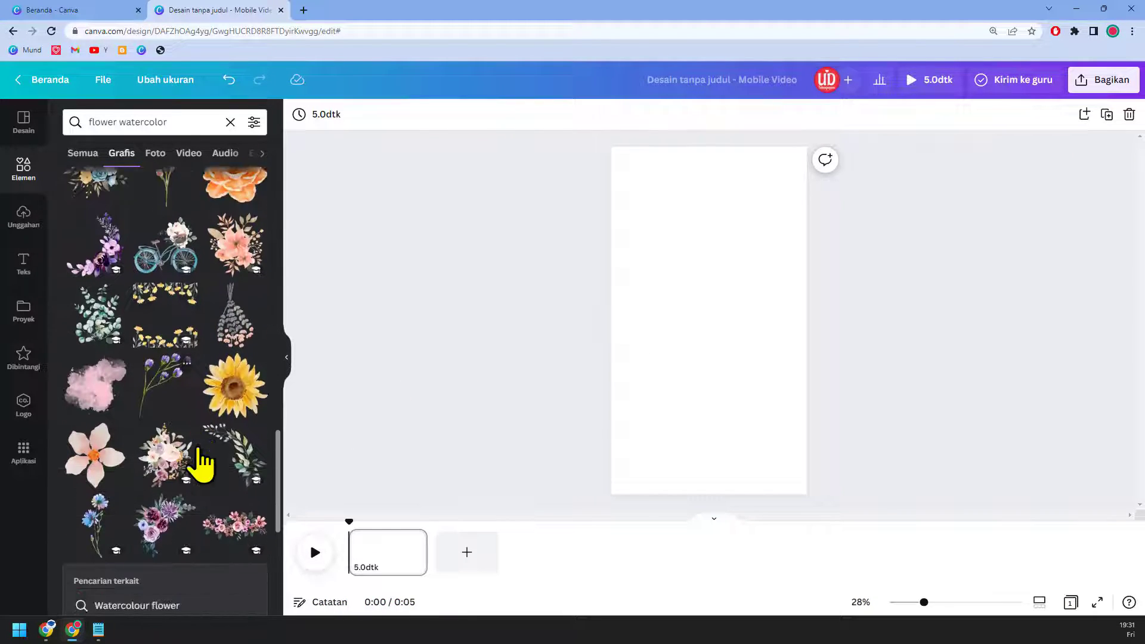
scroll(201, 459, "down", 3)
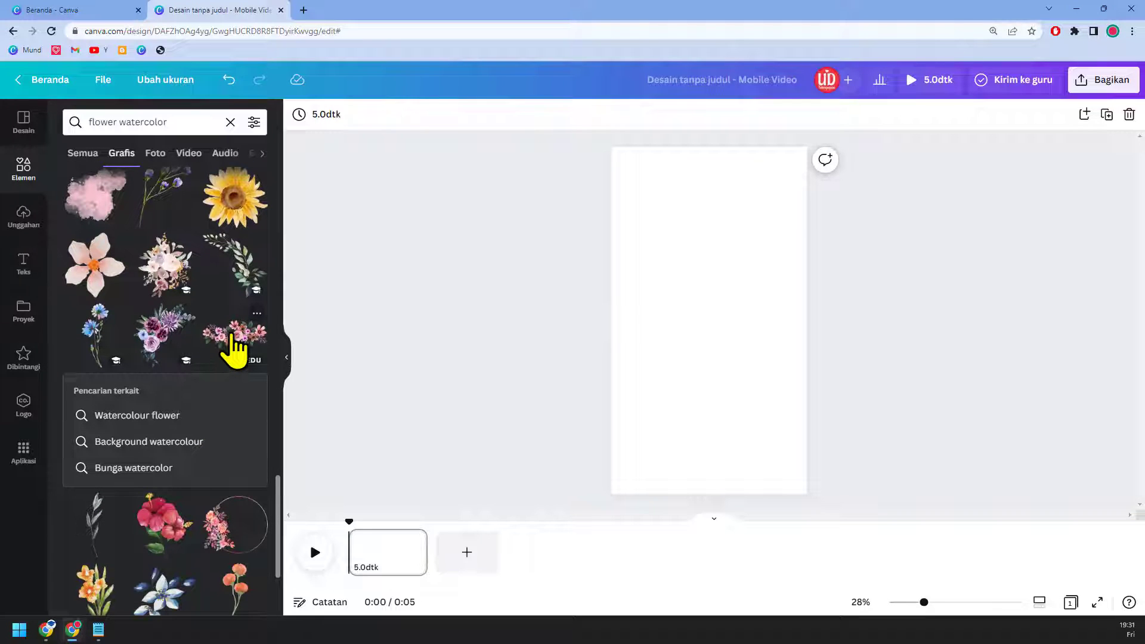
left_click(235, 339)
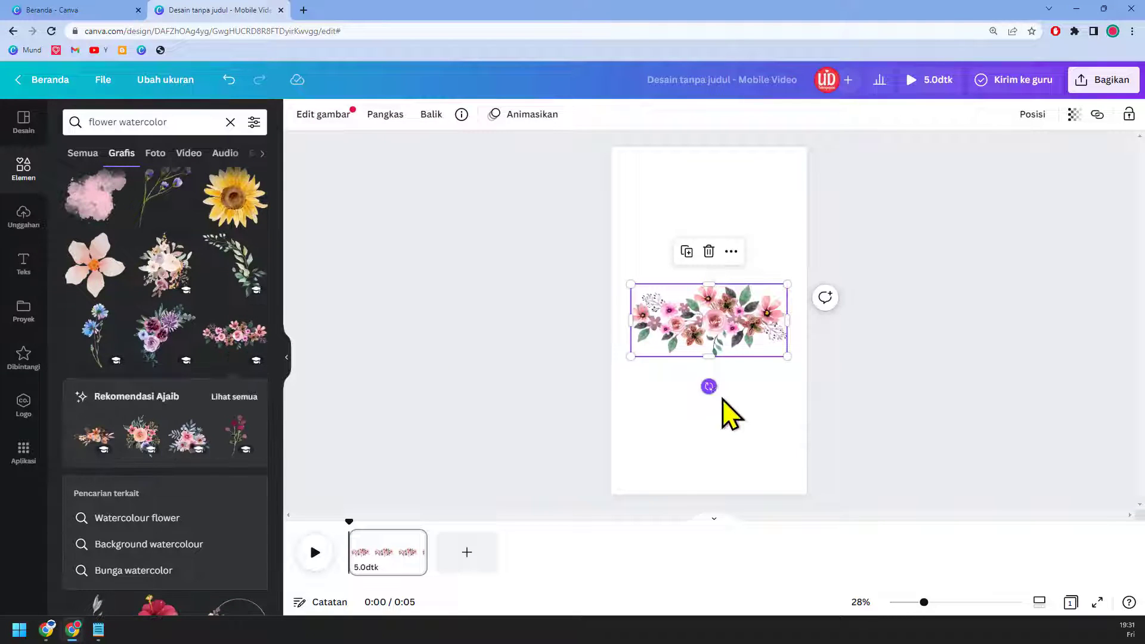
left_click_drag(737, 338, 735, 449)
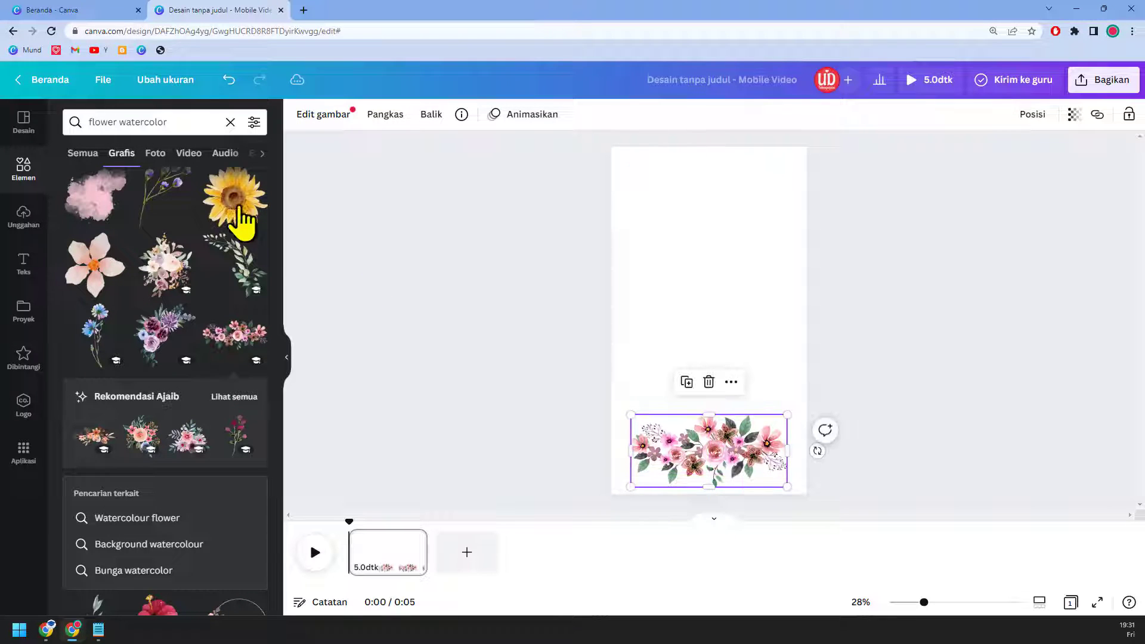
Step: Browse the recommended flower graphics, then return to the 'flower watercolor' results
double_click(102, 122)
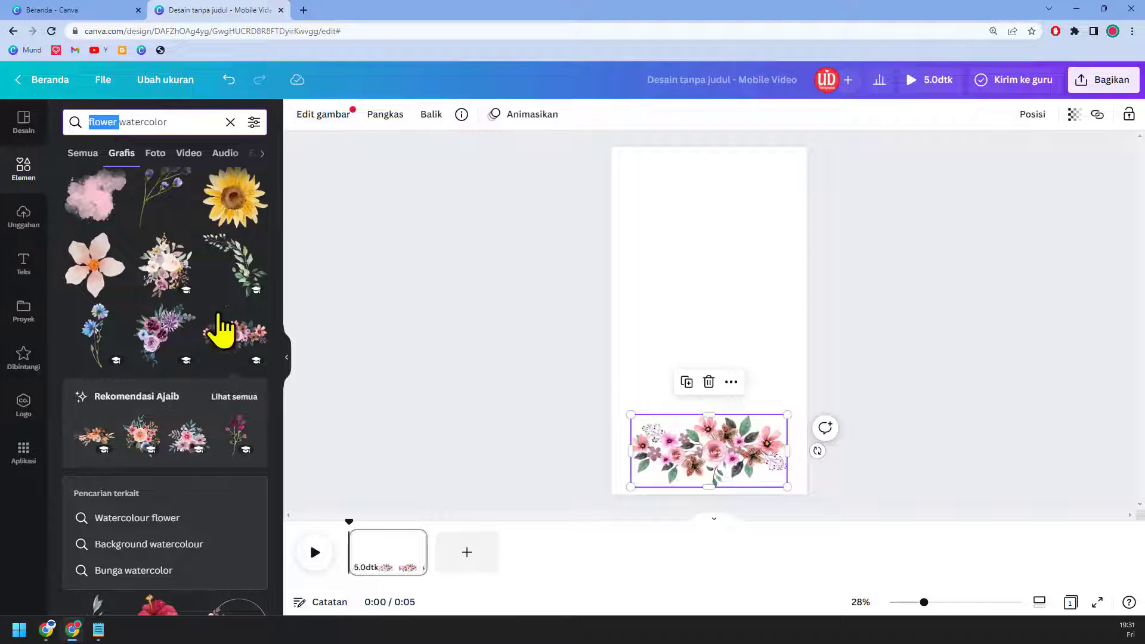
left_click(234, 398)
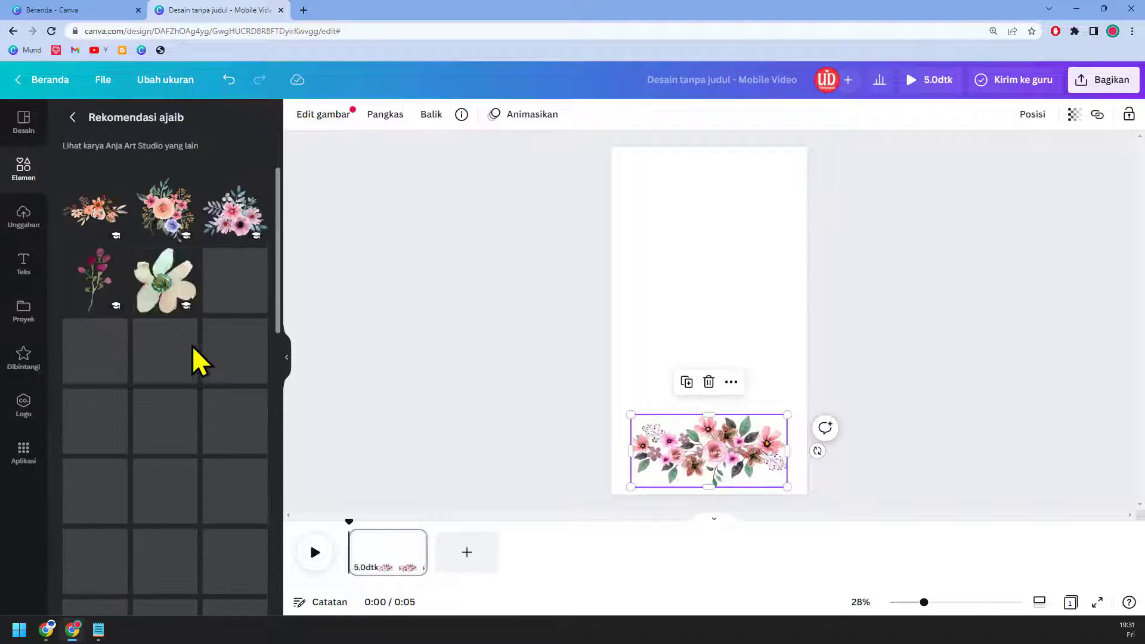
scroll(168, 394, "down", 10)
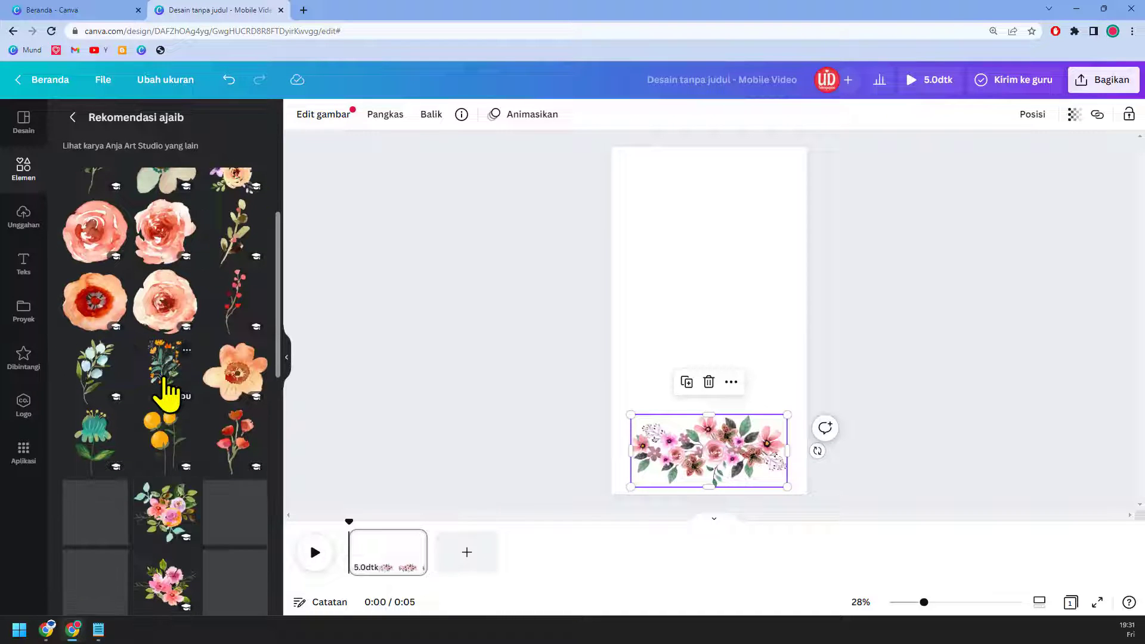
scroll(166, 382, "down", 5)
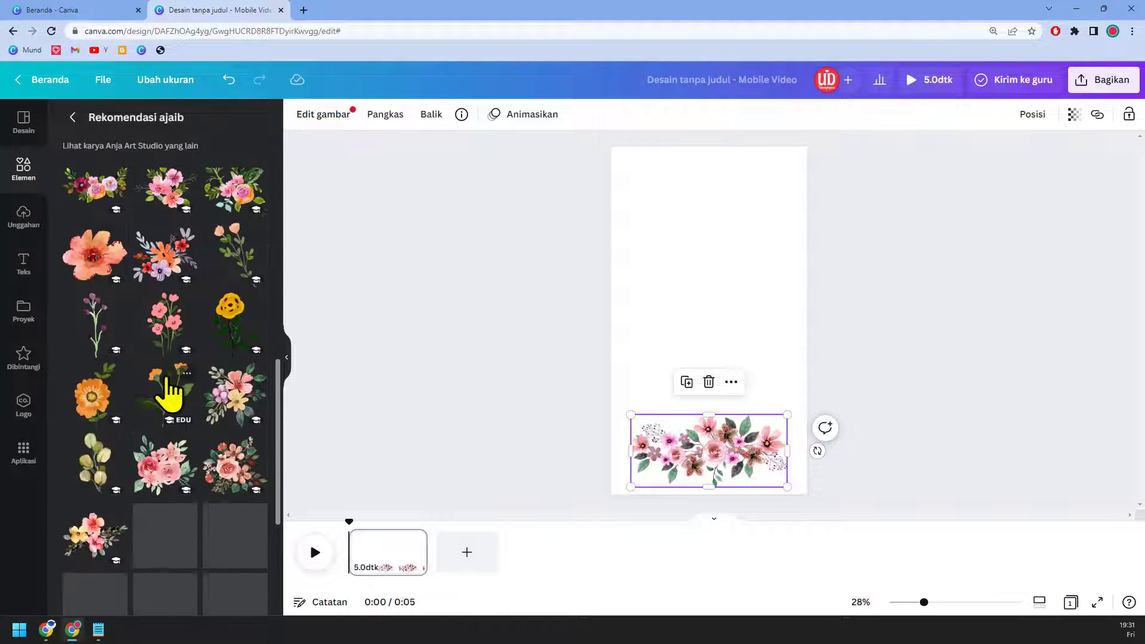
left_click(73, 116)
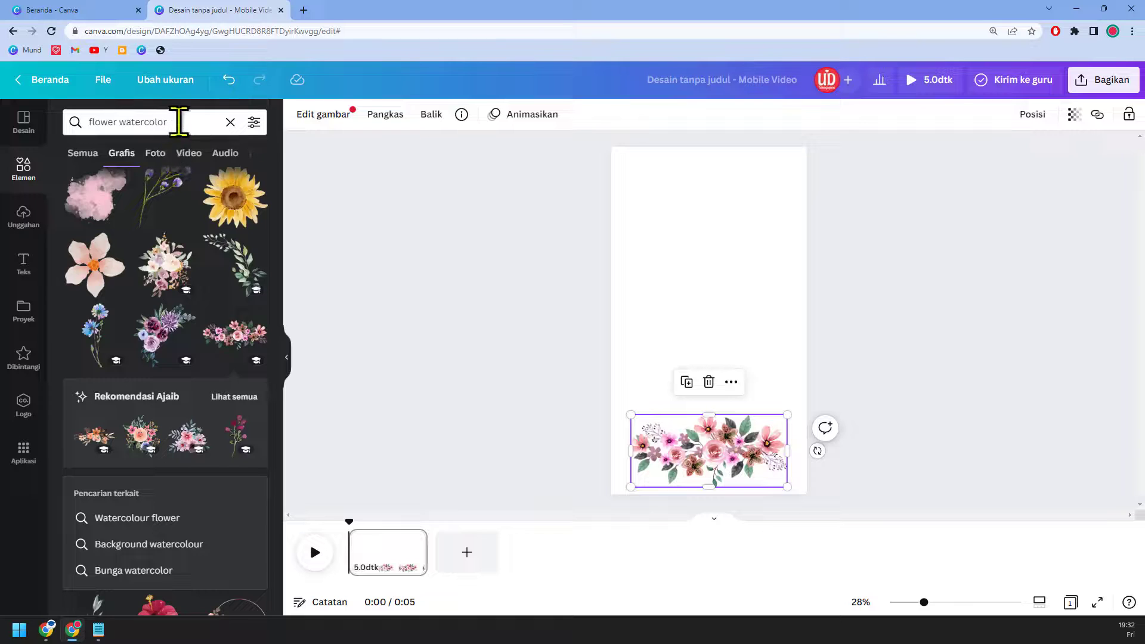
Step: Search 'lingkaran bunga', add the pink floral wreath, enlarge it and centre it above the flowers
left_click(125, 121)
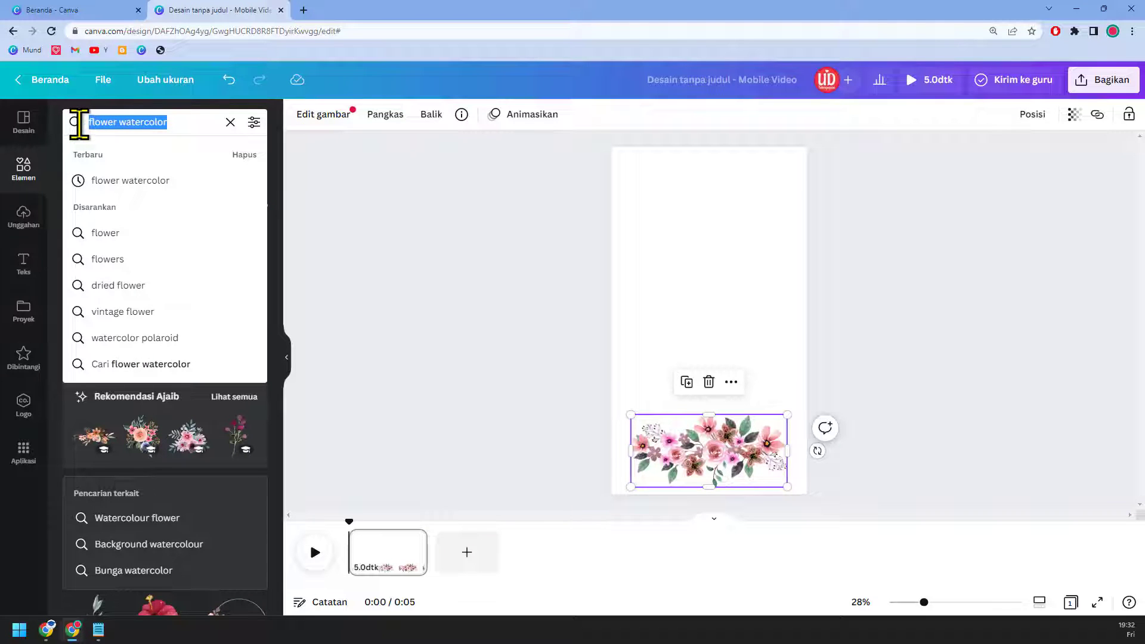
type("lingkar")
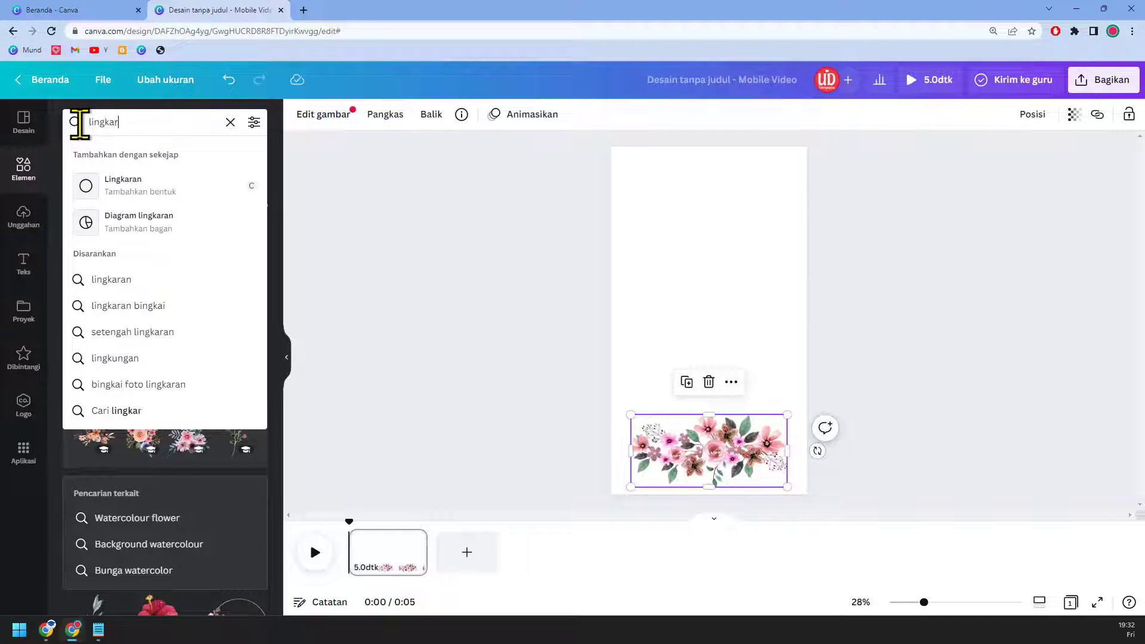
type("an bunga")
key("Return")
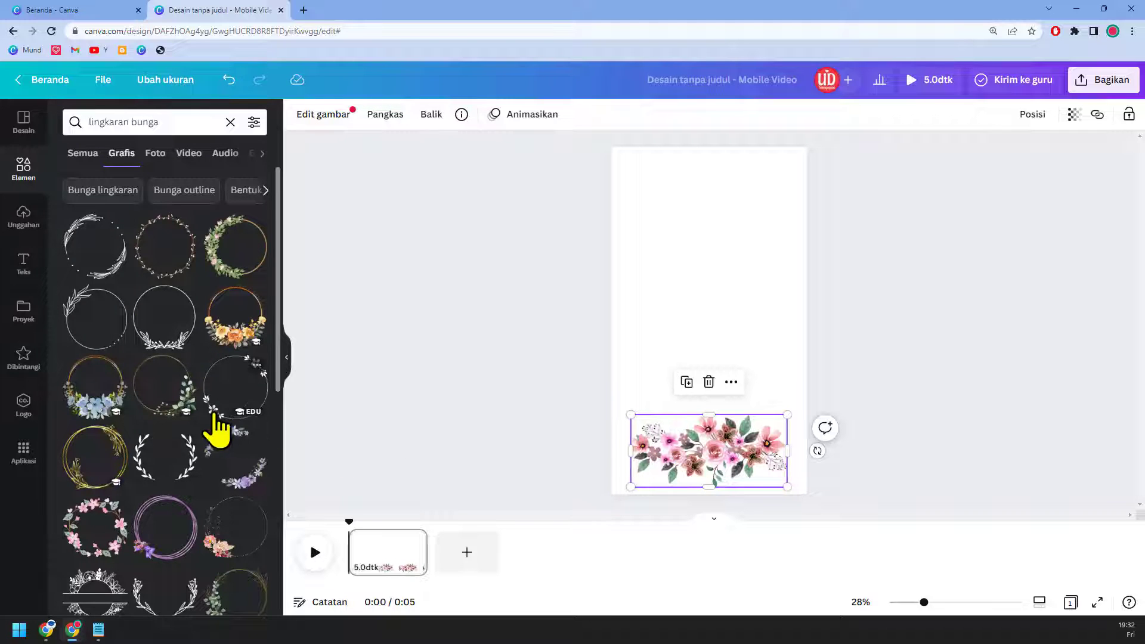
scroll(217, 429, "down", 2)
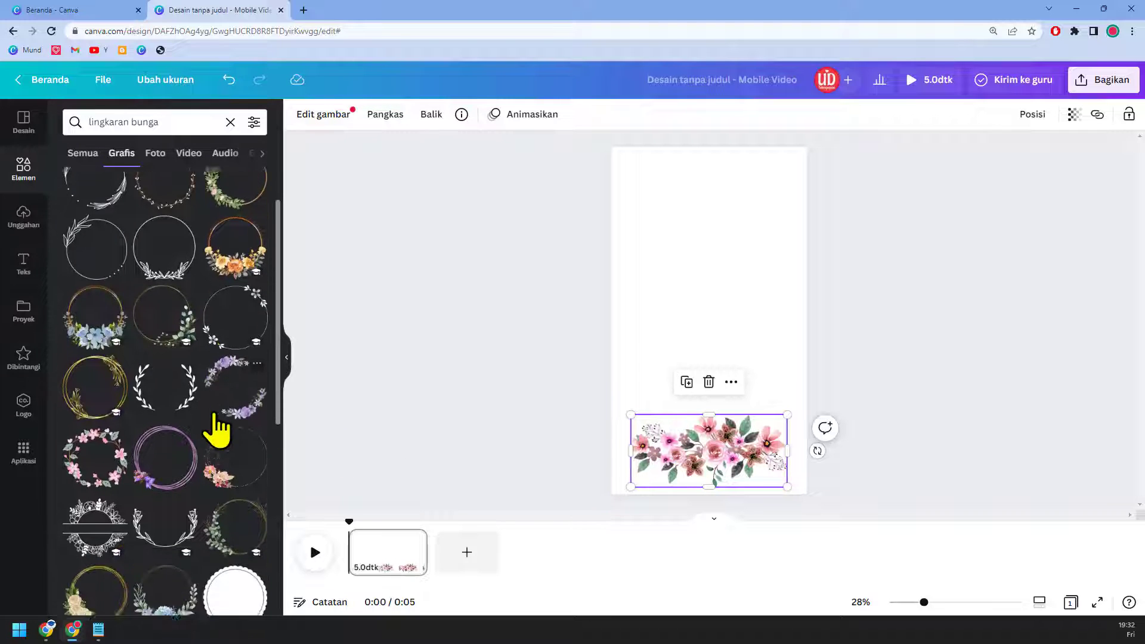
left_click(94, 441)
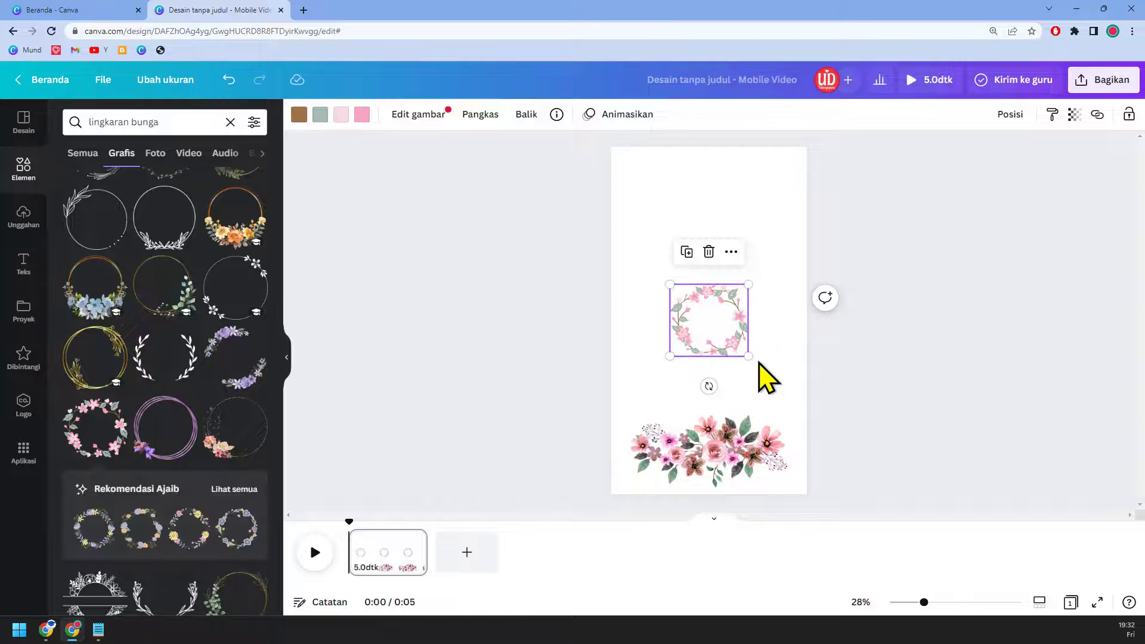
left_click_drag(749, 355, 804, 408)
mouse_move(742, 340)
left_mouse_down()
mouse_move(746, 332)
mouse_move(749, 349)
left_mouse_up()
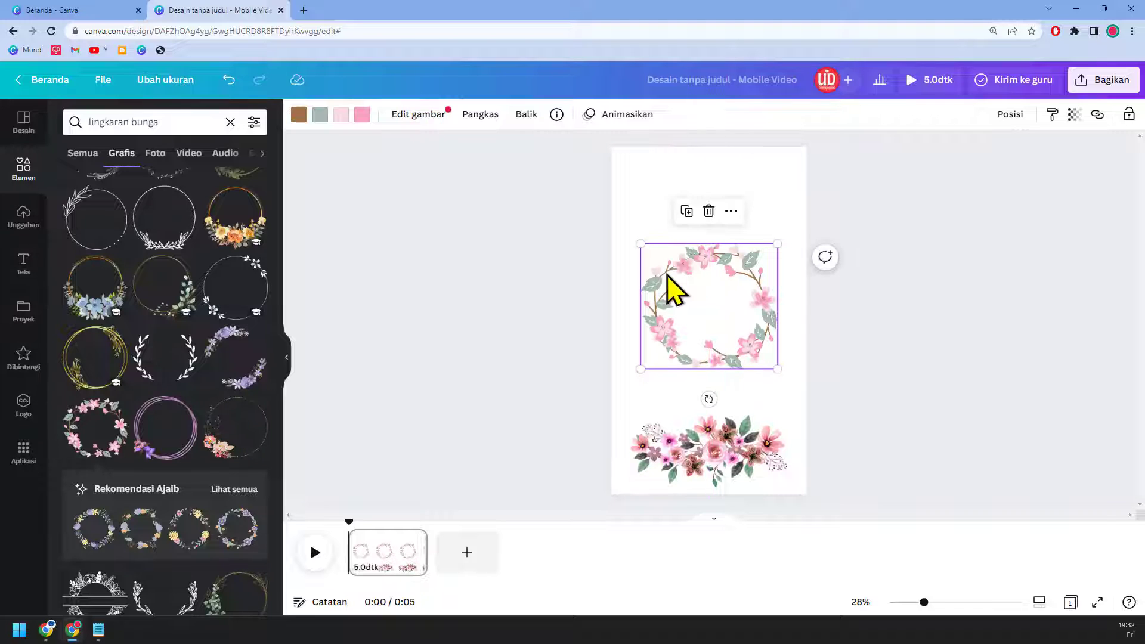
left_click(632, 190)
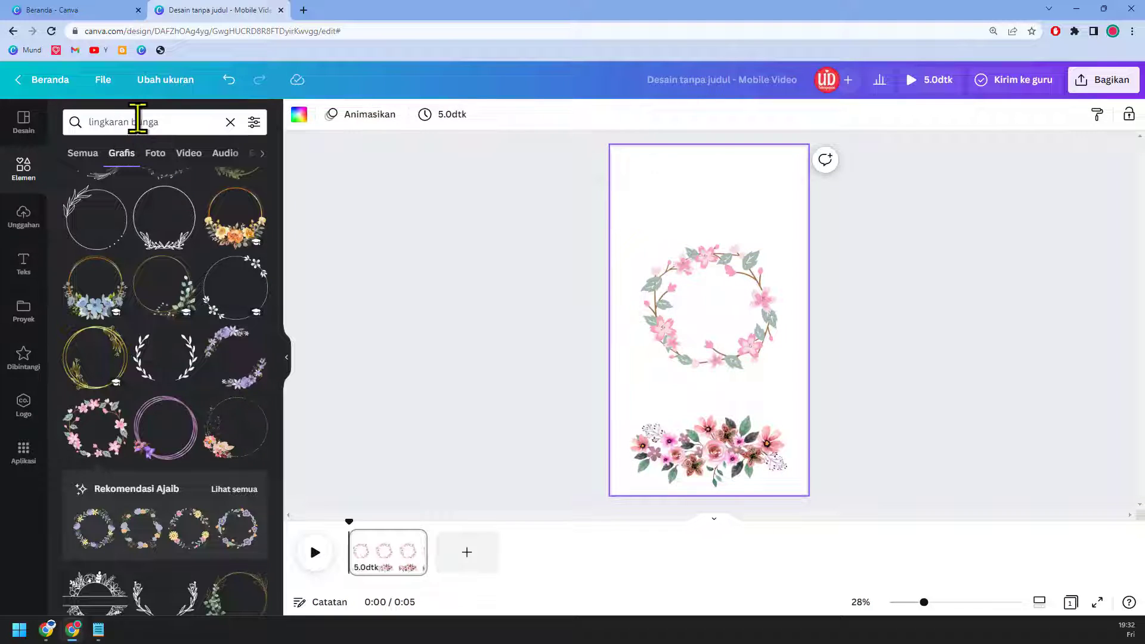
Step: Add a pink watercolour splash from the 'watercolor' search, enlarged over the wreath area
left_click(185, 124)
type("water")
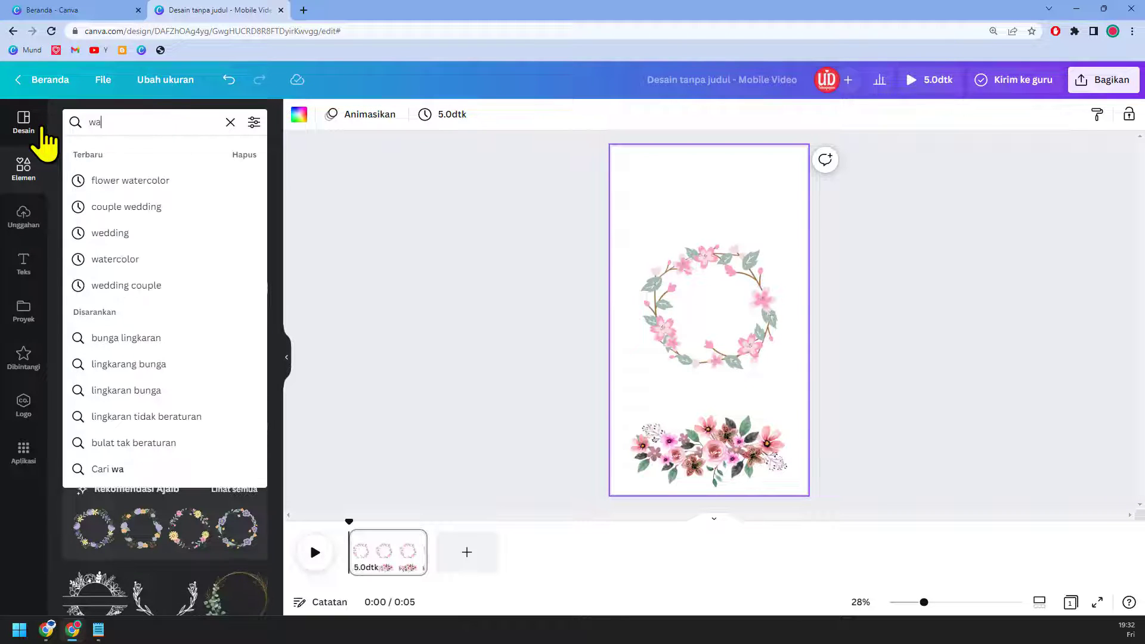
left_click(167, 208)
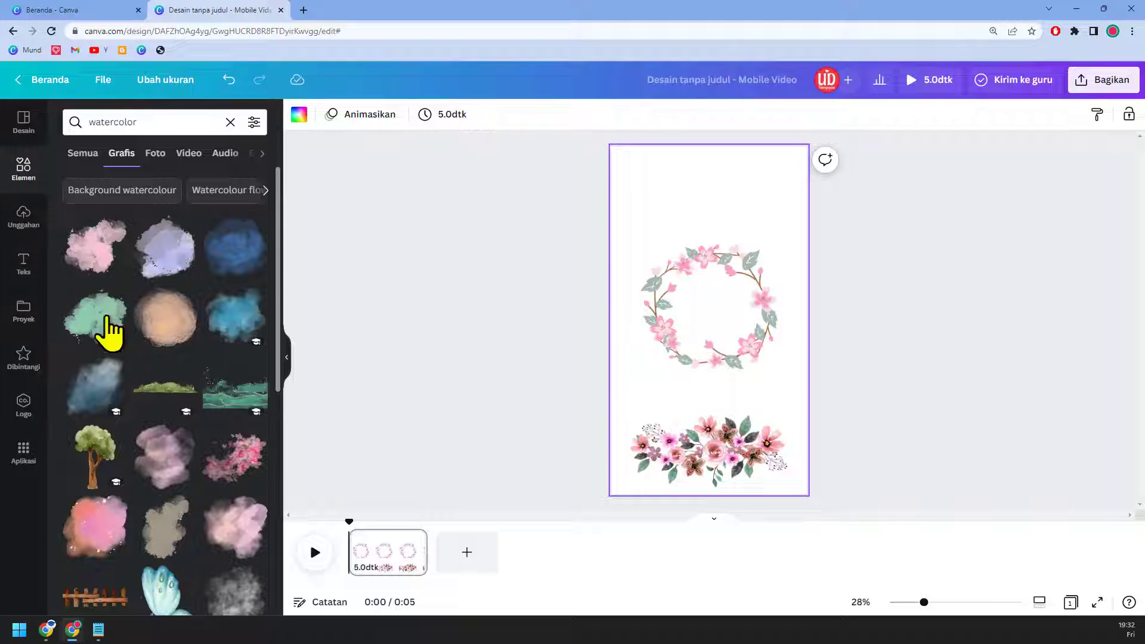
left_click(90, 261)
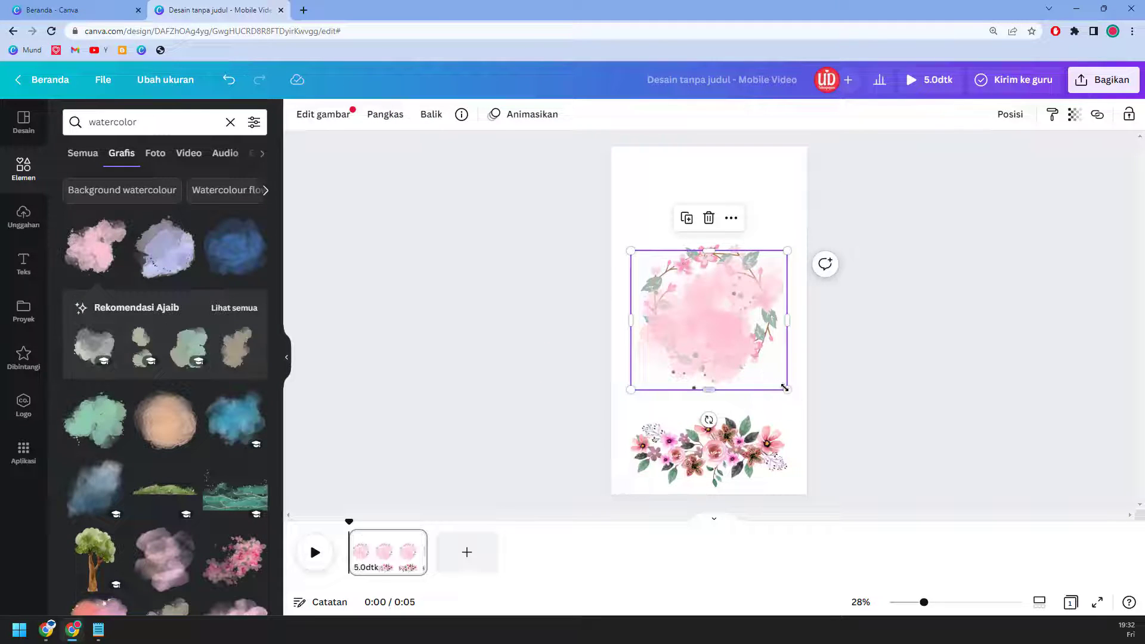
left_click_drag(866, 448, 890, 477)
left_click_drag(739, 365, 710, 272)
Step: Send the watercolour splash behind the wreath and set its transparency to about 45
right_click(709, 272)
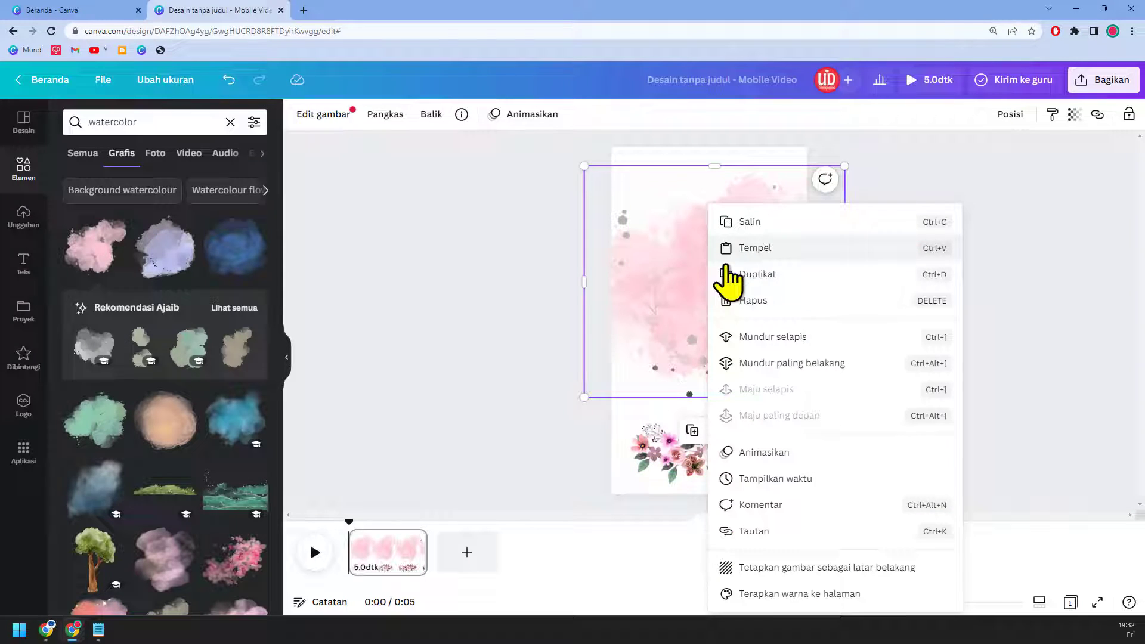
left_click(810, 376)
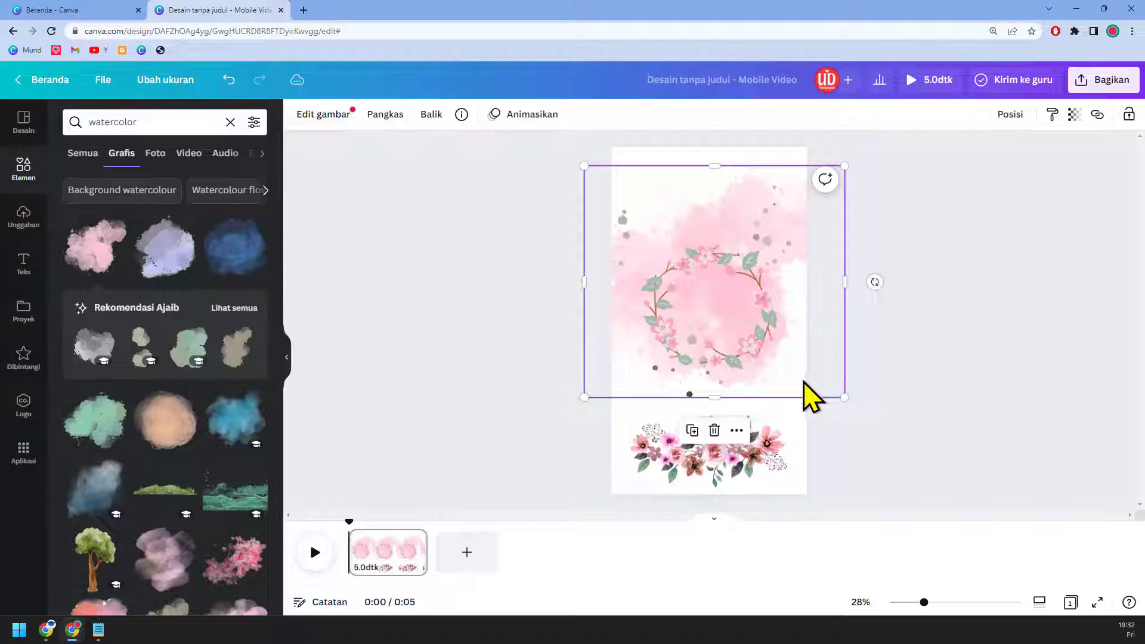
left_click(1074, 115)
left_click_drag(1071, 173, 1007, 175)
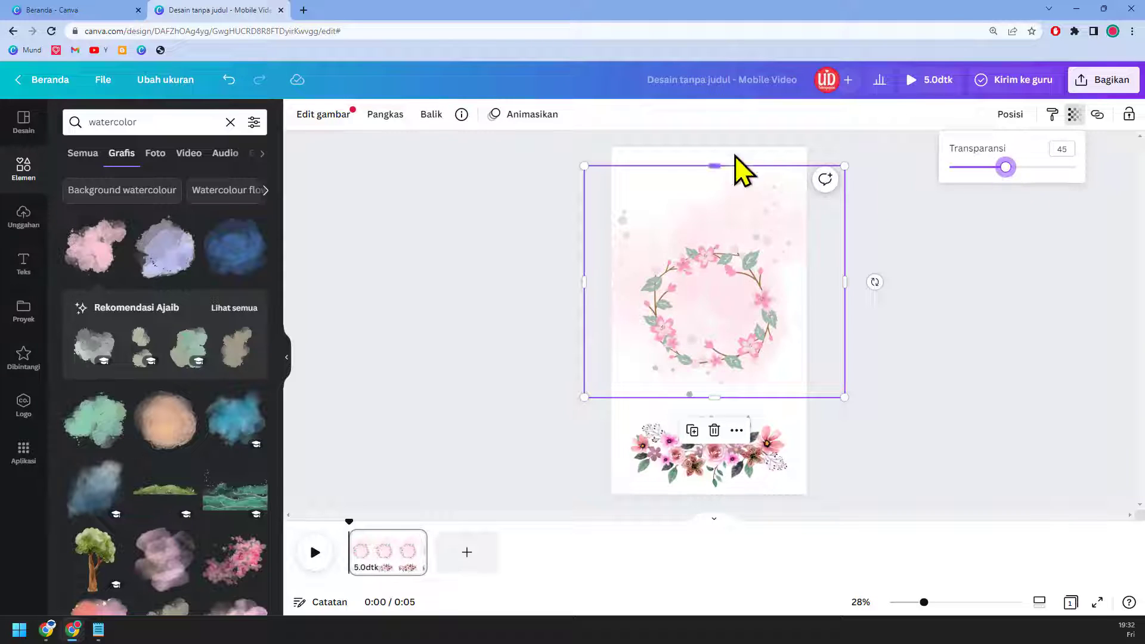
left_click(680, 170)
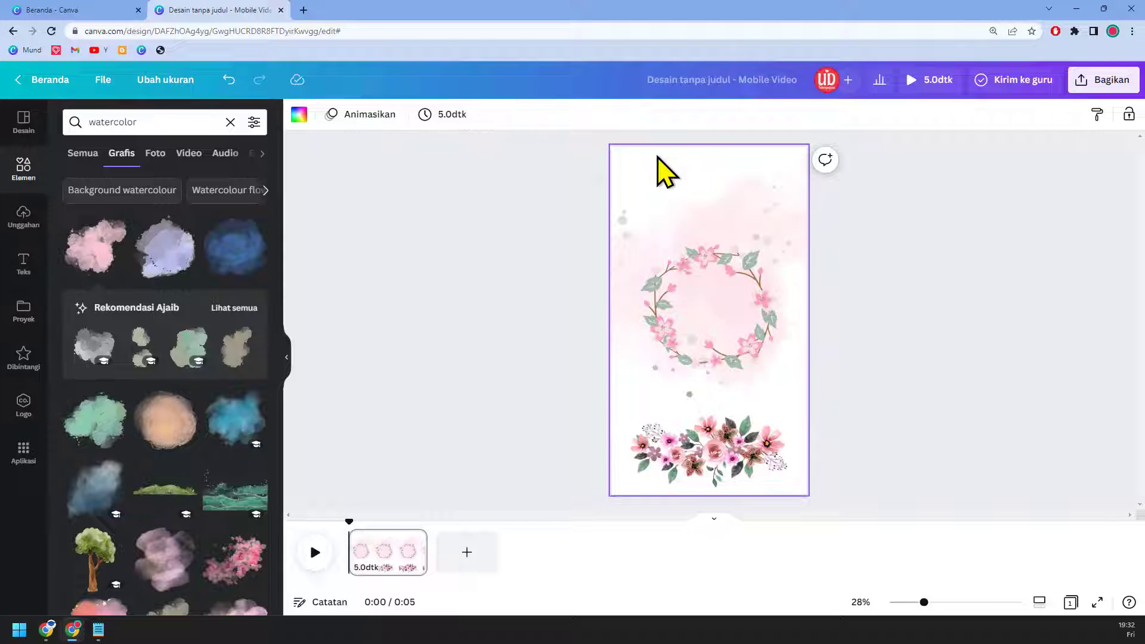
Step: Set the page background to a very pale pink, #FFF8FA
left_click(298, 117)
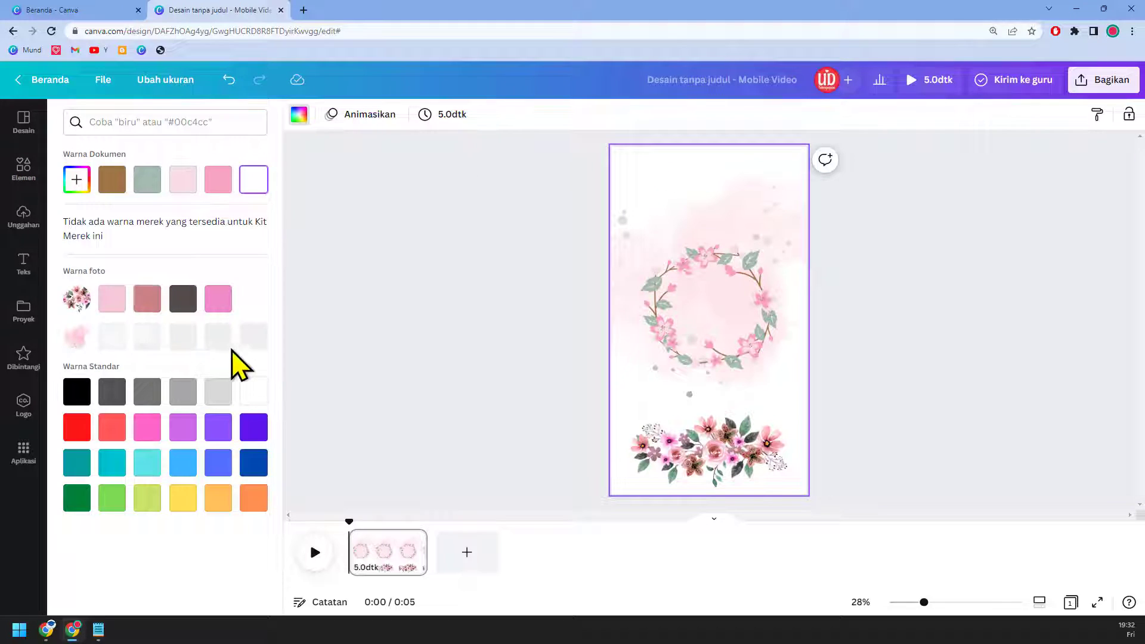
left_click(186, 182)
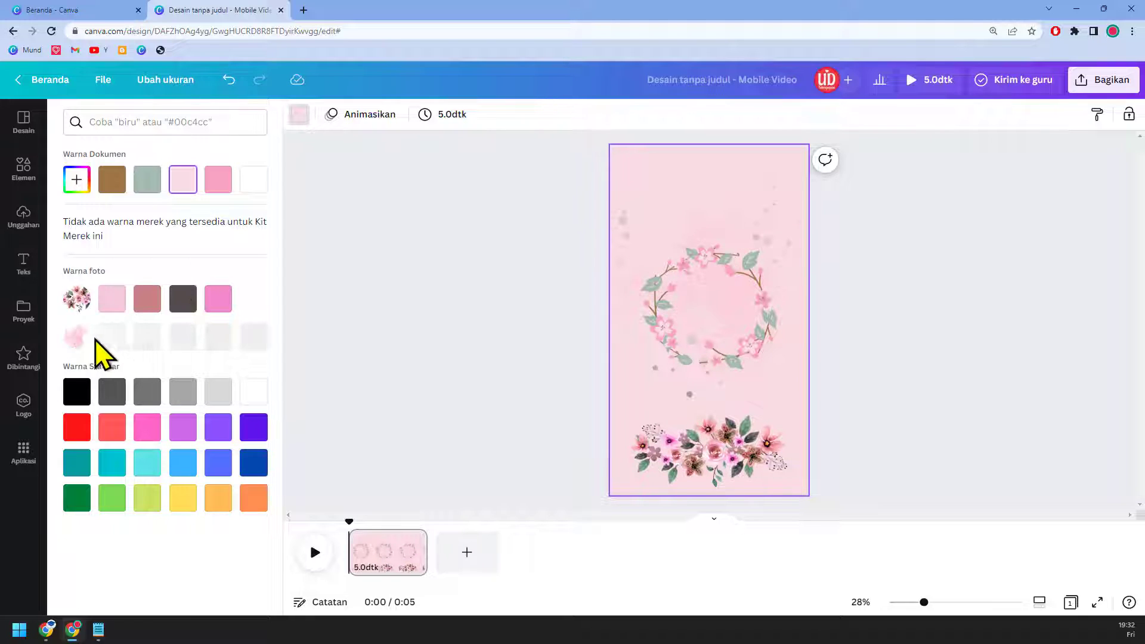
left_click(76, 179)
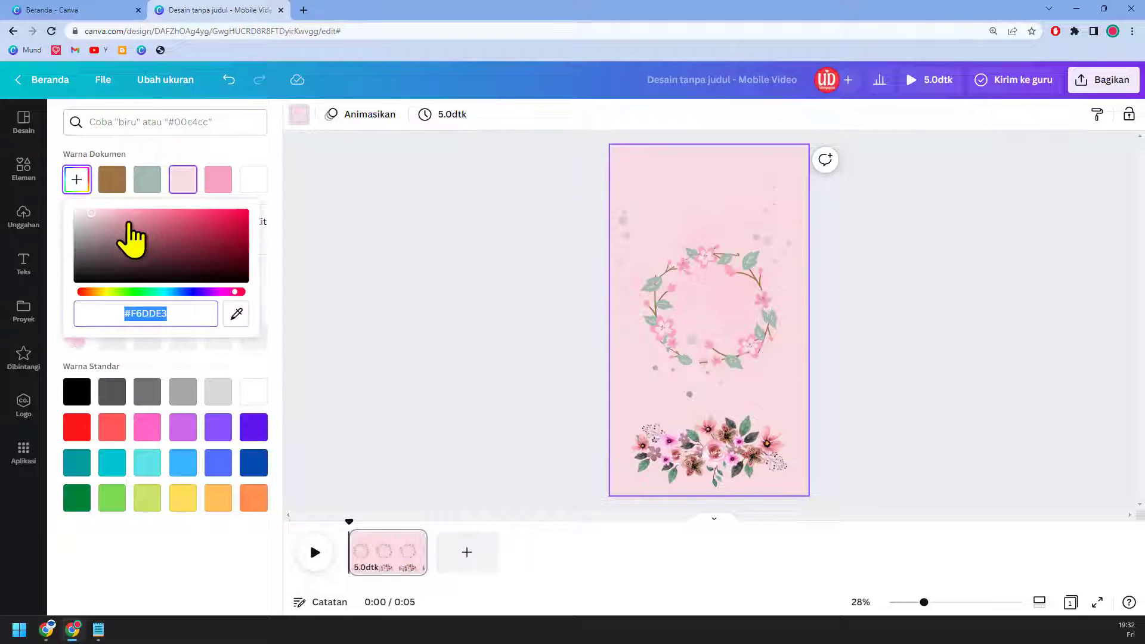
left_click(181, 186)
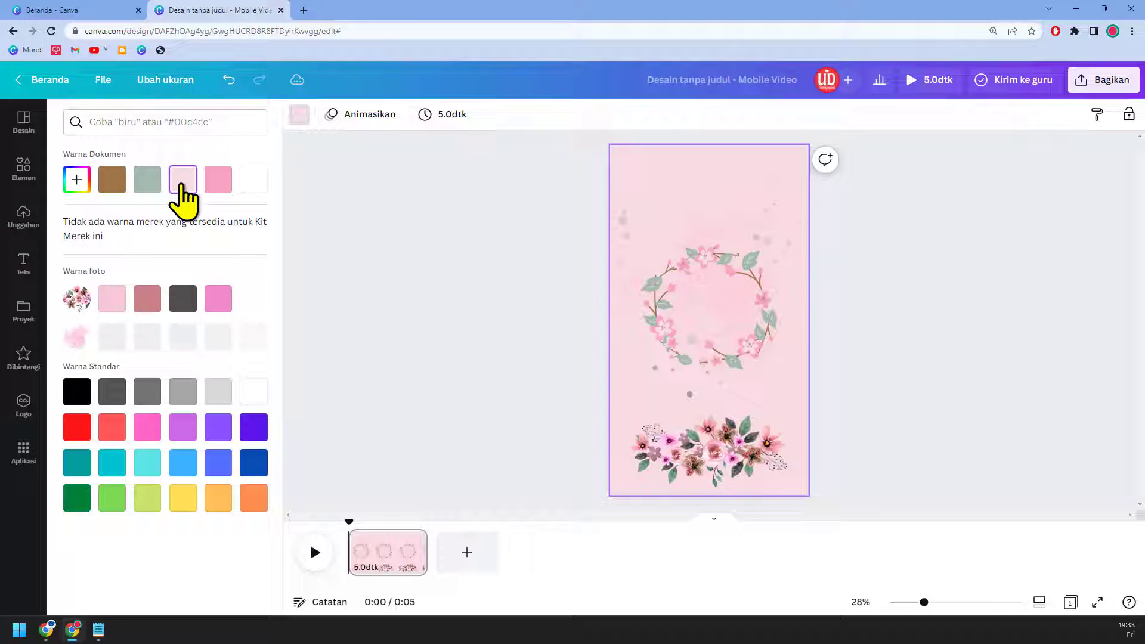
left_click(115, 309)
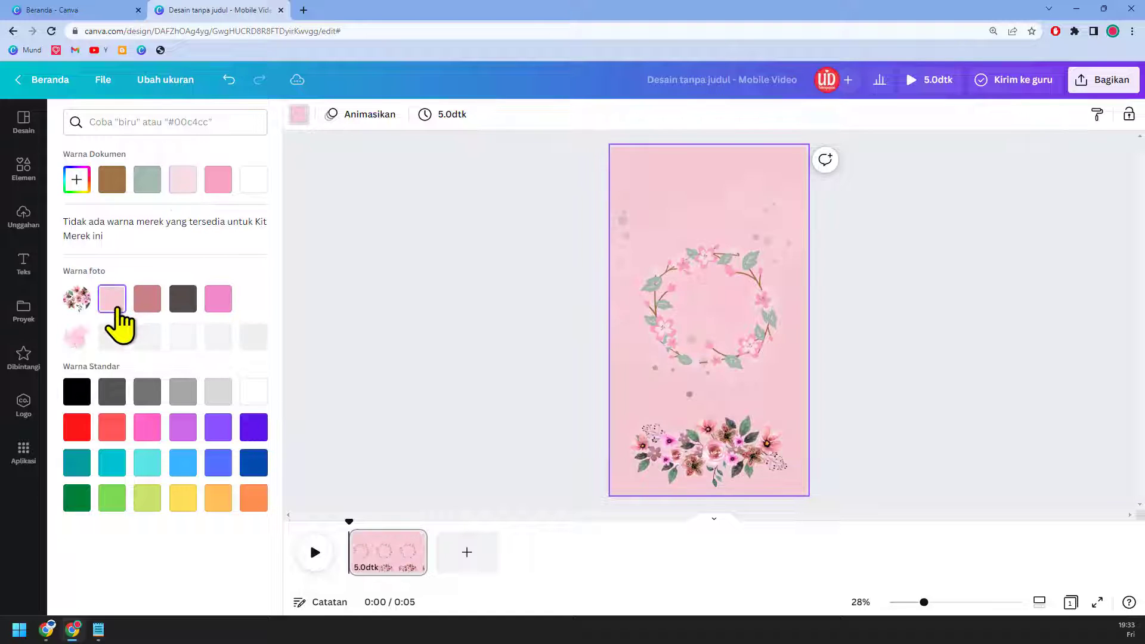
left_click(77, 180)
left_click_drag(110, 230, 80, 202)
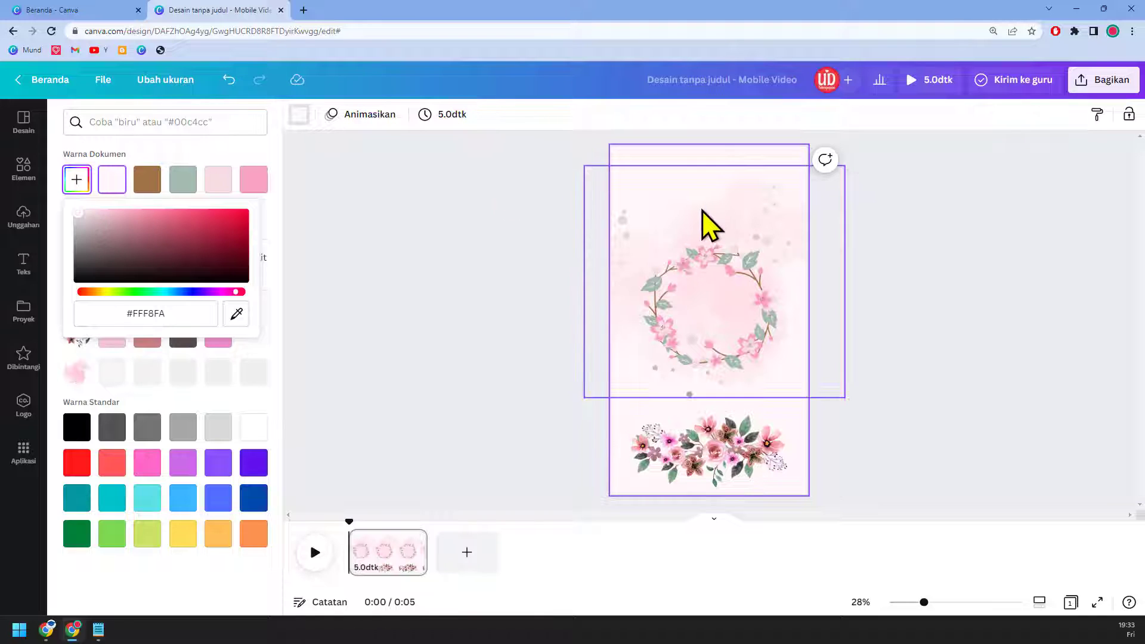
Step: Change the watercolour wash's transparency to 99 and move it slightly lower behind the wreath
left_click(724, 226)
left_click(1074, 115)
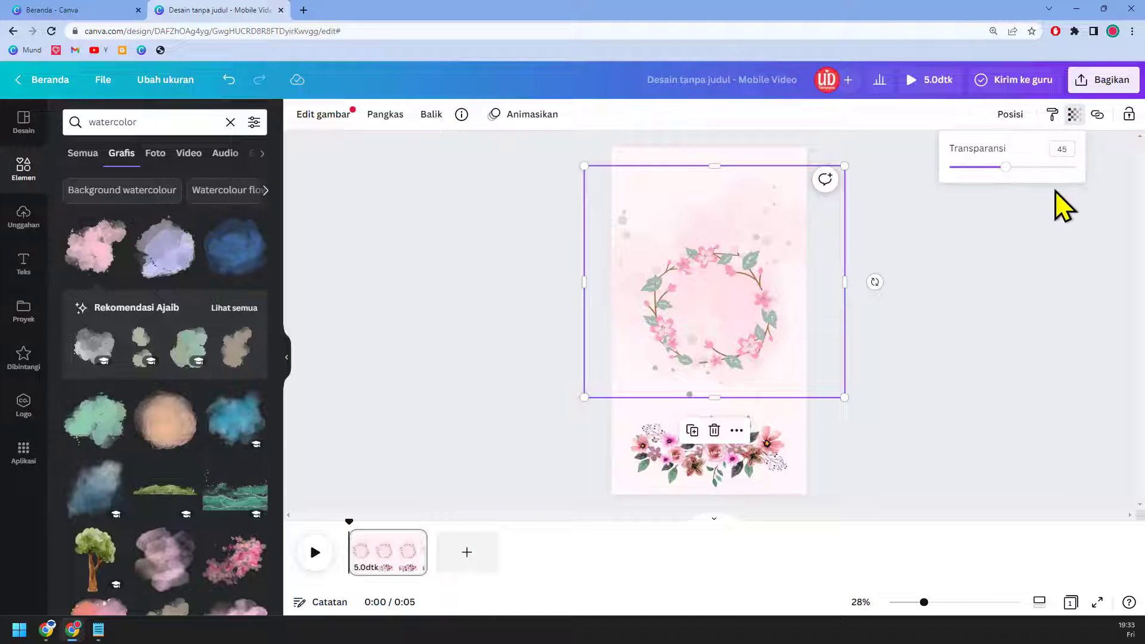
mouse_move(1016, 169)
left_mouse_down()
mouse_move(1068, 167)
mouse_move(1029, 168)
left_mouse_up()
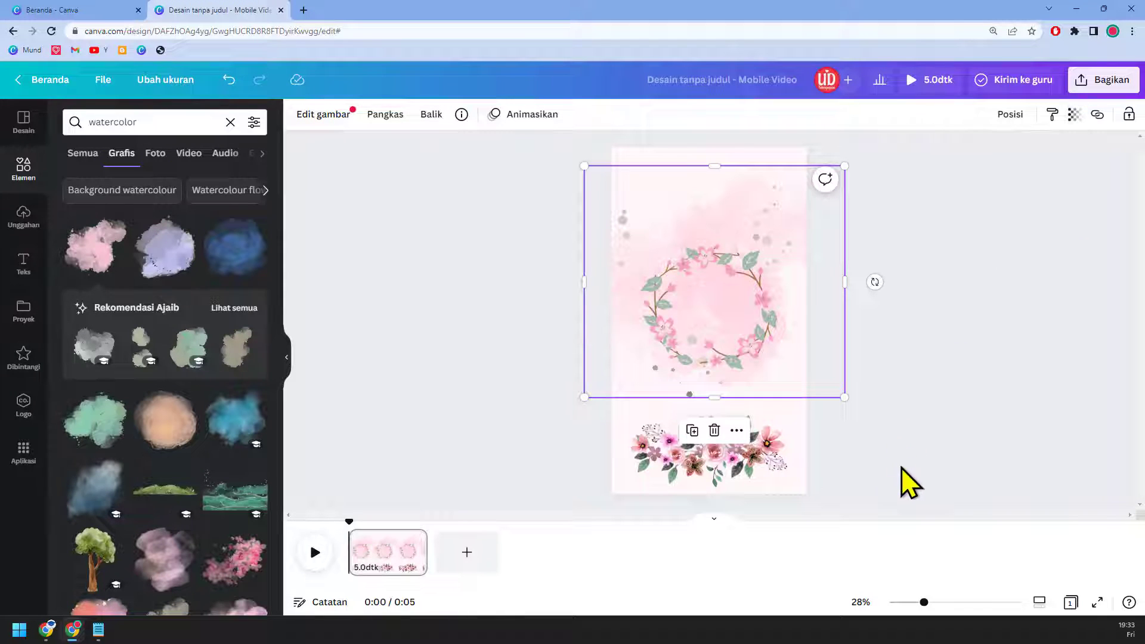
left_click_drag(772, 471, 764, 495)
left_click_drag(800, 230, 803, 254)
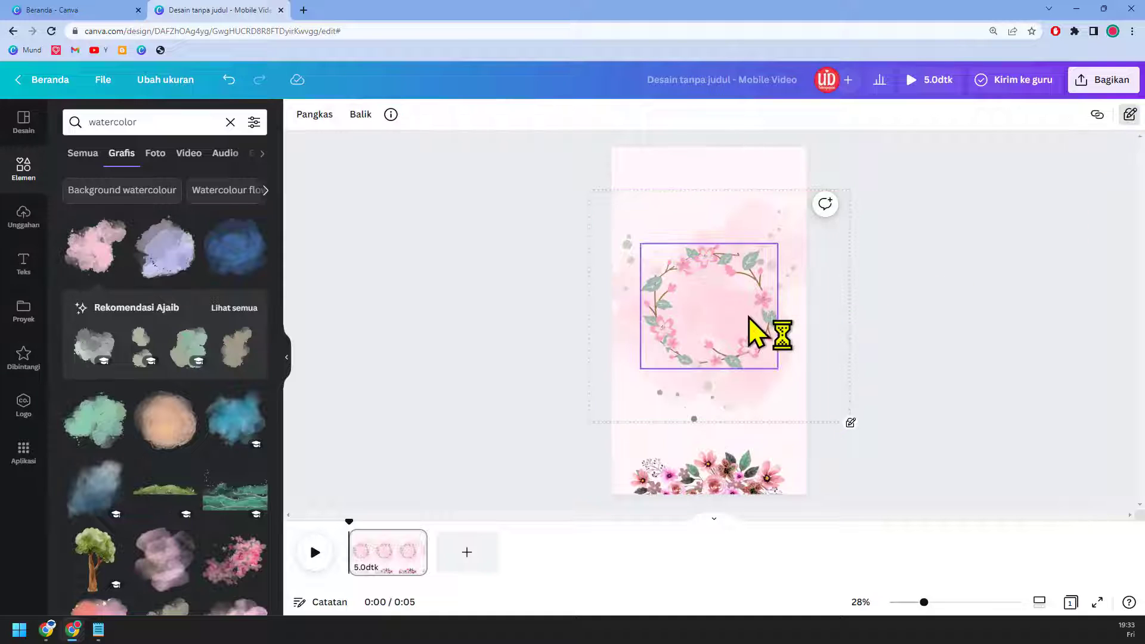
Step: Copy the flower border to the page top, flip it vertically and enlarge it
left_click(746, 486)
left_click_drag(739, 481, 743, 483)
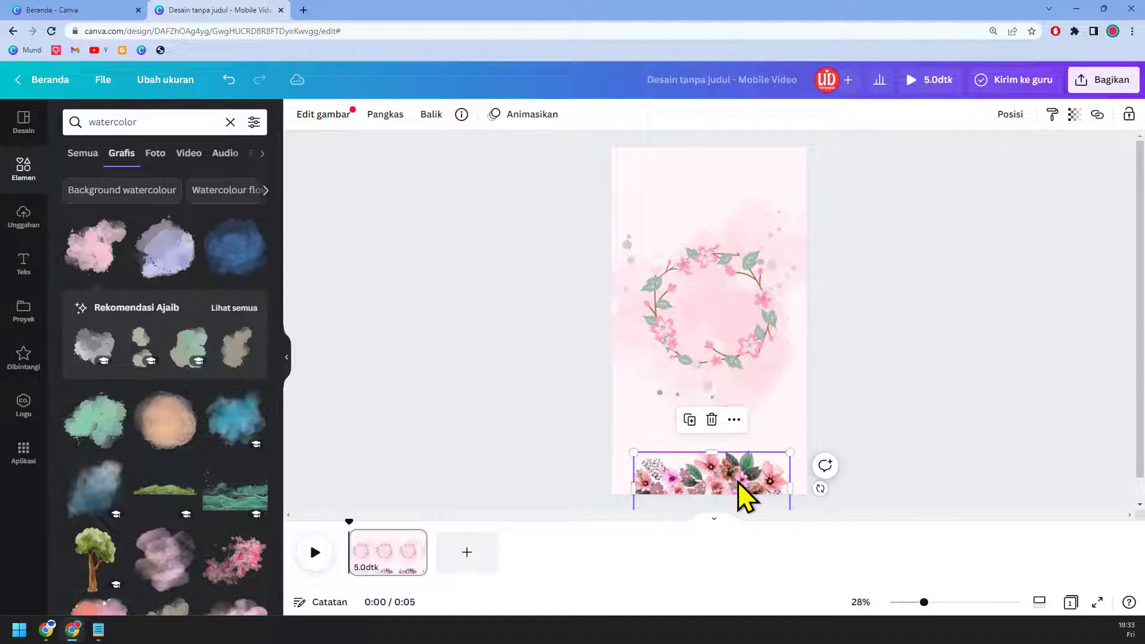
left_click_drag(742, 273, 723, 169)
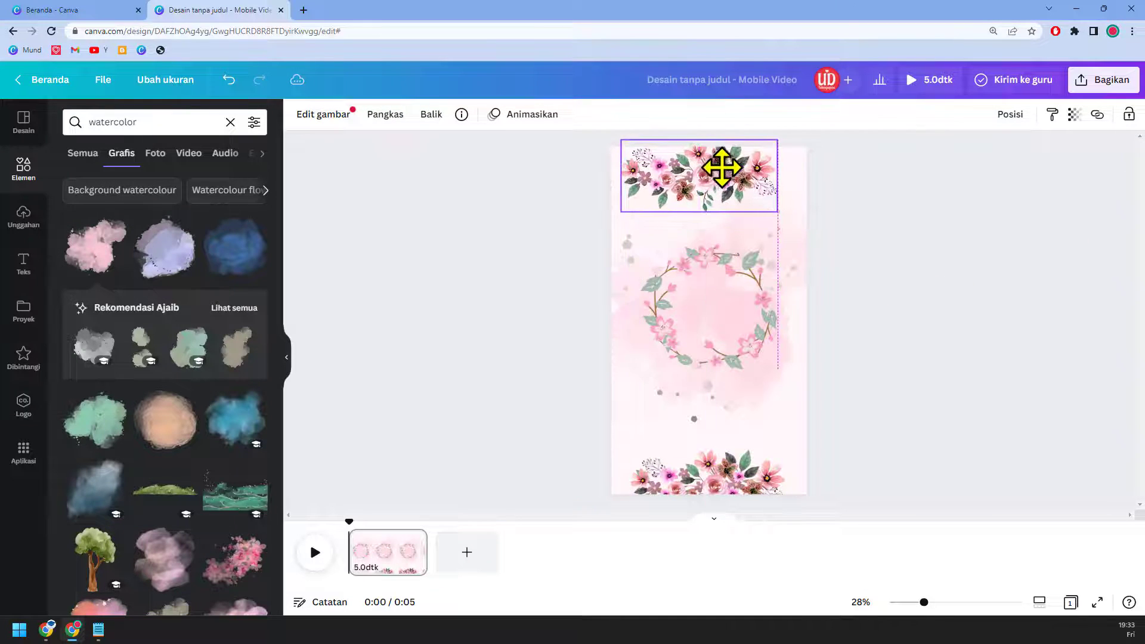
left_click(431, 119)
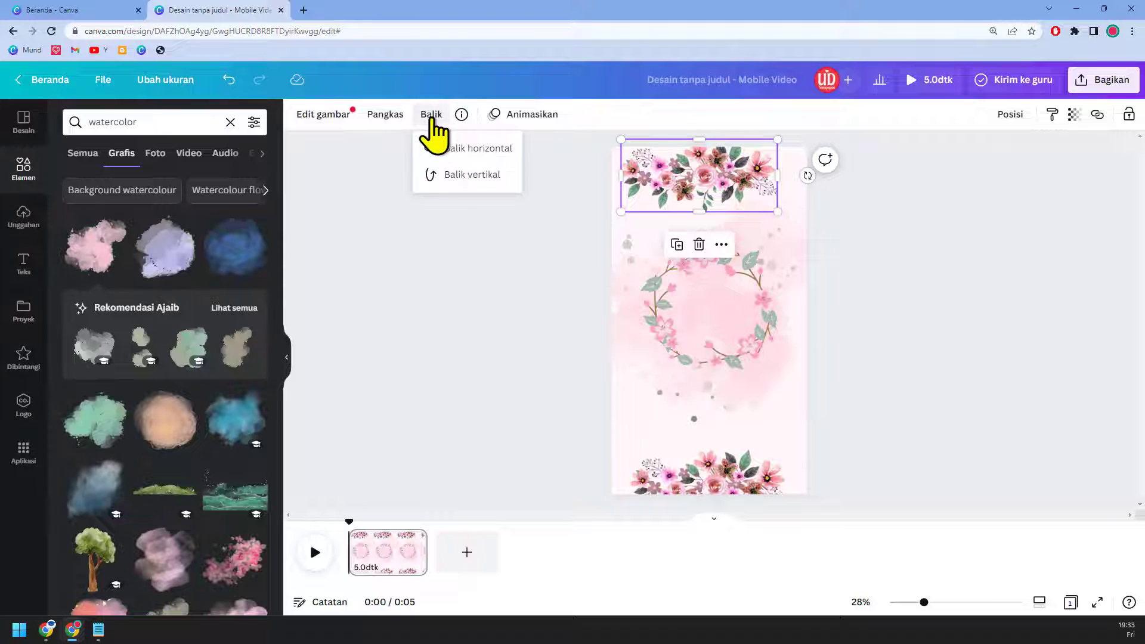
left_click(467, 186)
left_click_drag(778, 211, 726, 181)
Step: Recentre the wreath between the top and bottom floral borders
left_click(762, 365)
left_click_drag(761, 366, 759, 386)
scroll(793, 401, "up", 2)
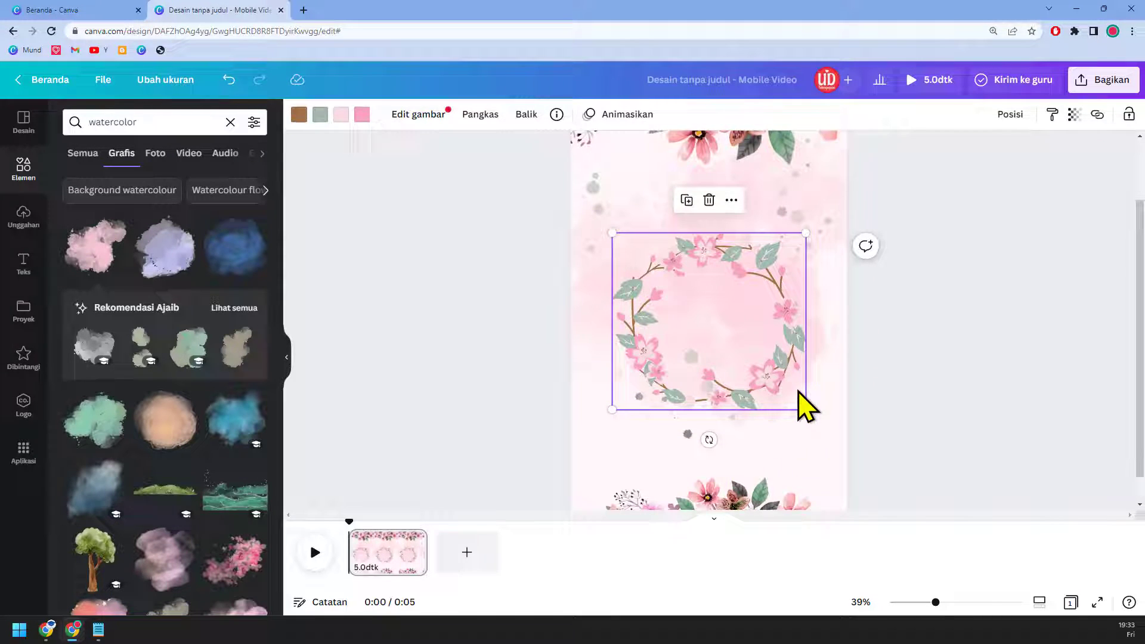
left_click(719, 519)
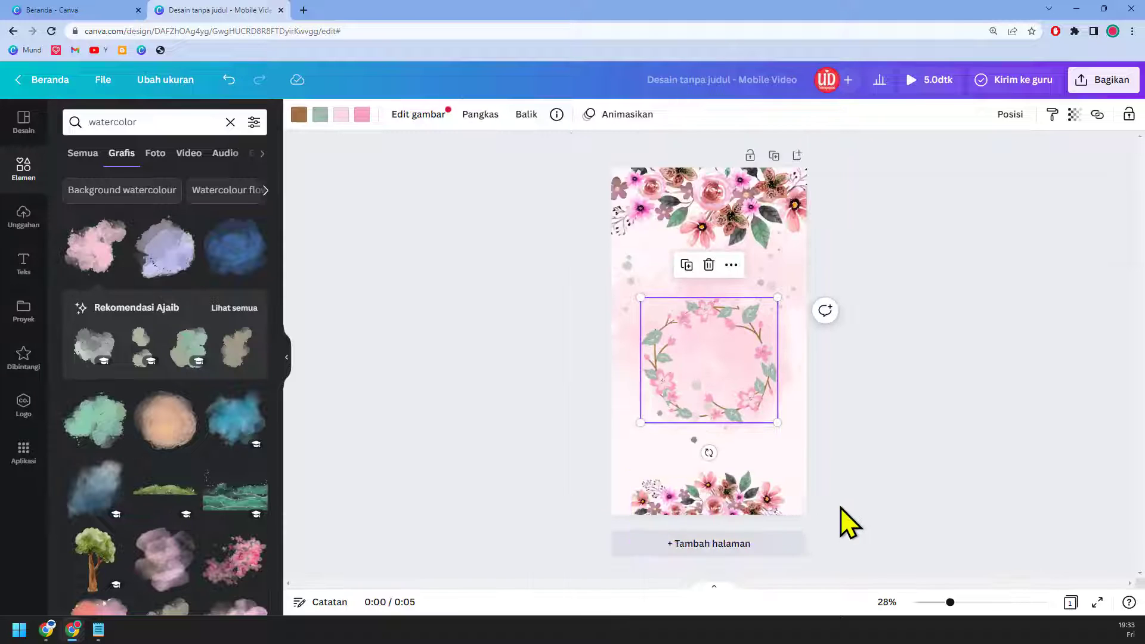
scroll(856, 381, "up", 4)
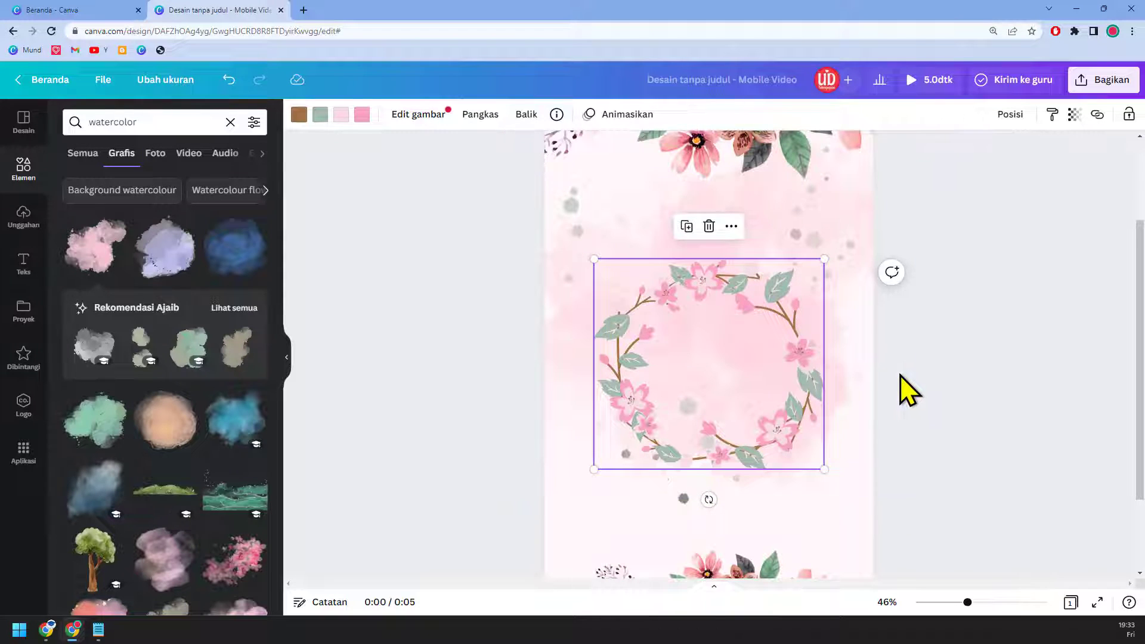
scroll(900, 374, "down", 2)
scroll(900, 374, "up", 5)
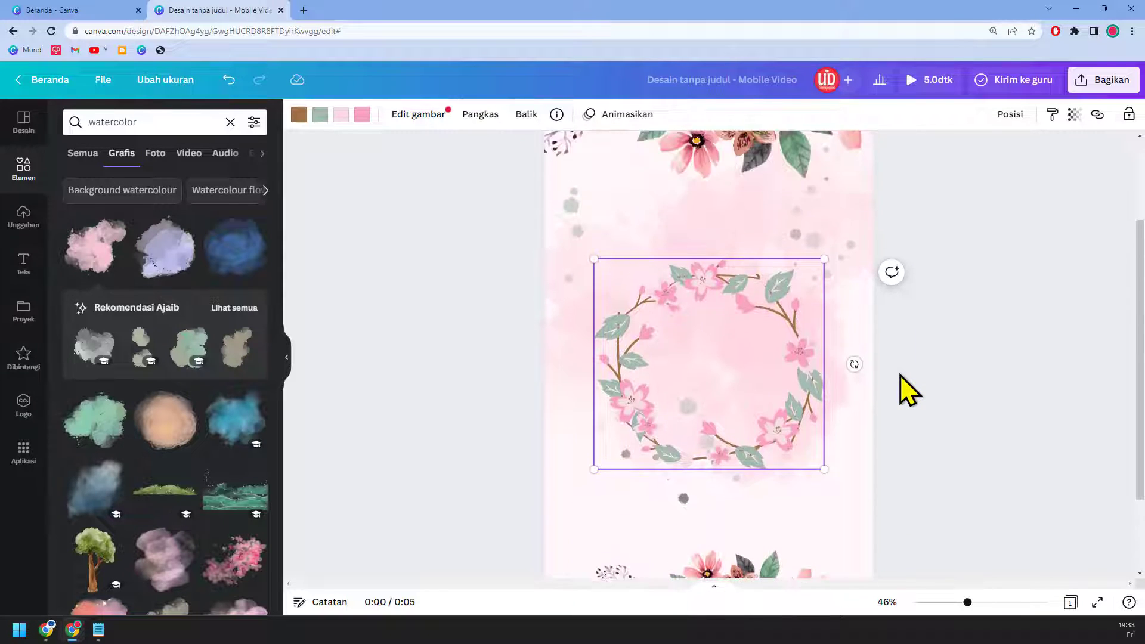
scroll(900, 376, "down", 1)
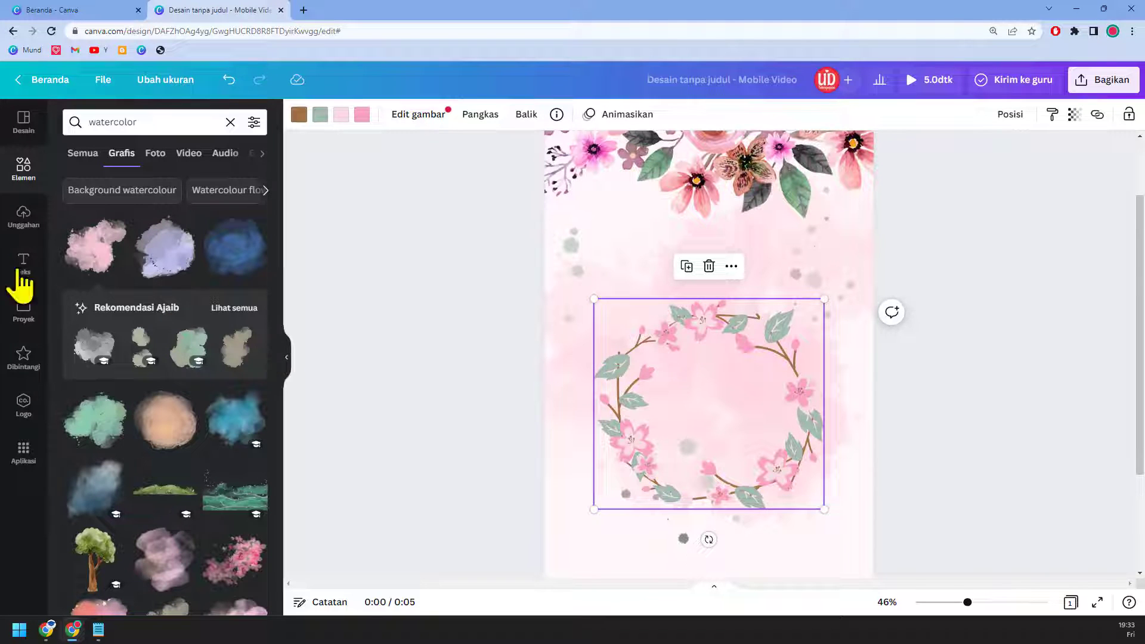
left_click_drag(805, 453, 801, 424)
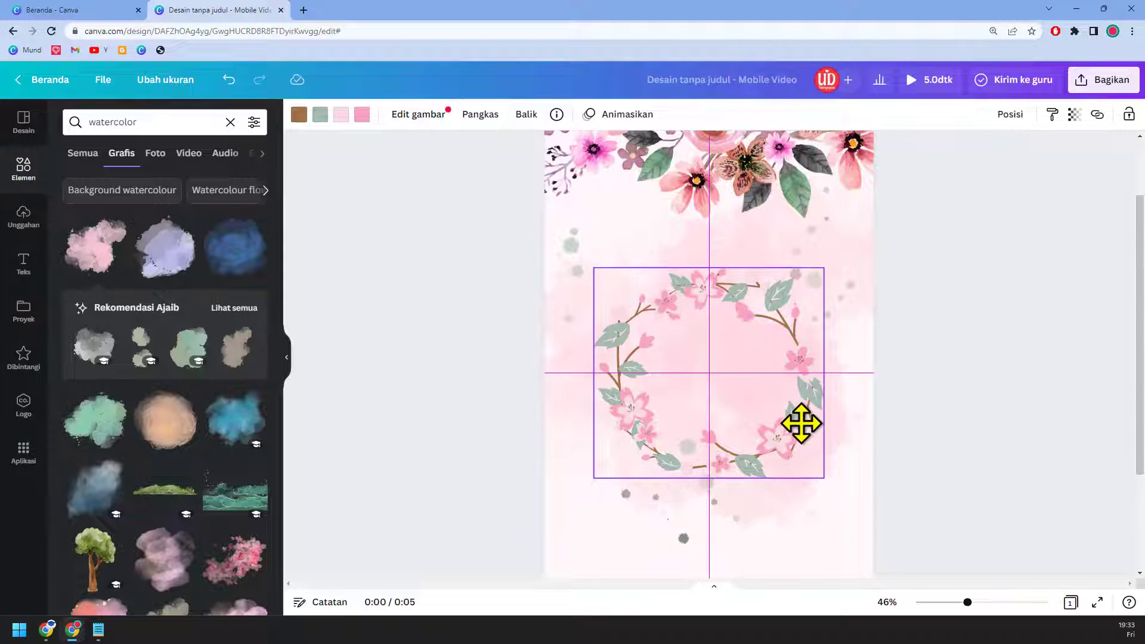
Step: Add an 'Undangan pernikahan' heading and move it above the wreath
left_click(23, 265)
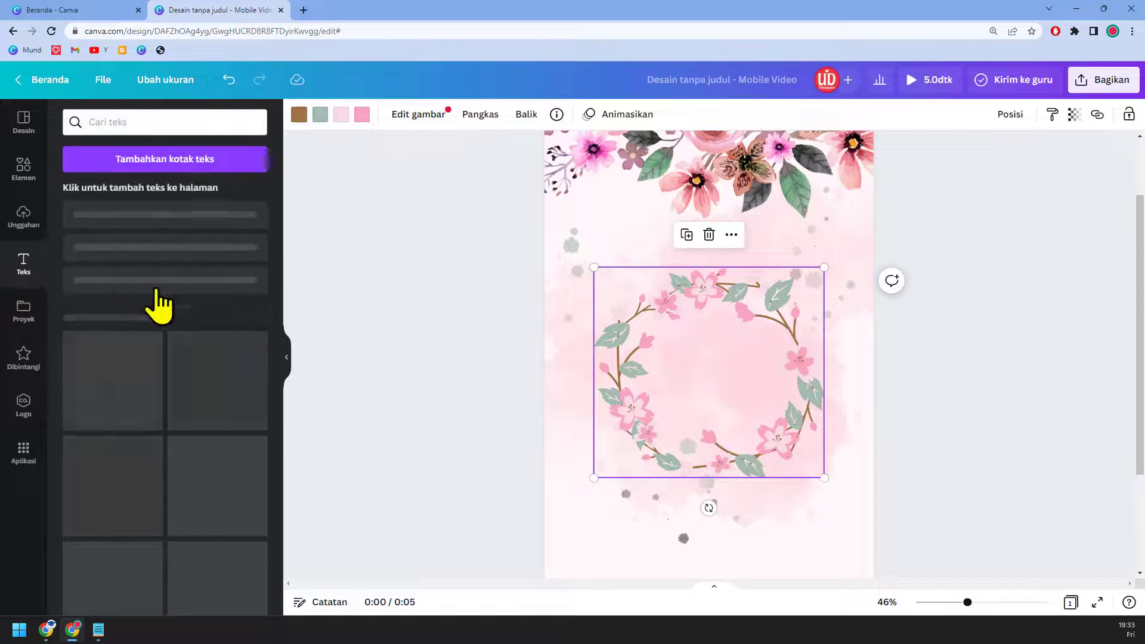
left_click(157, 221)
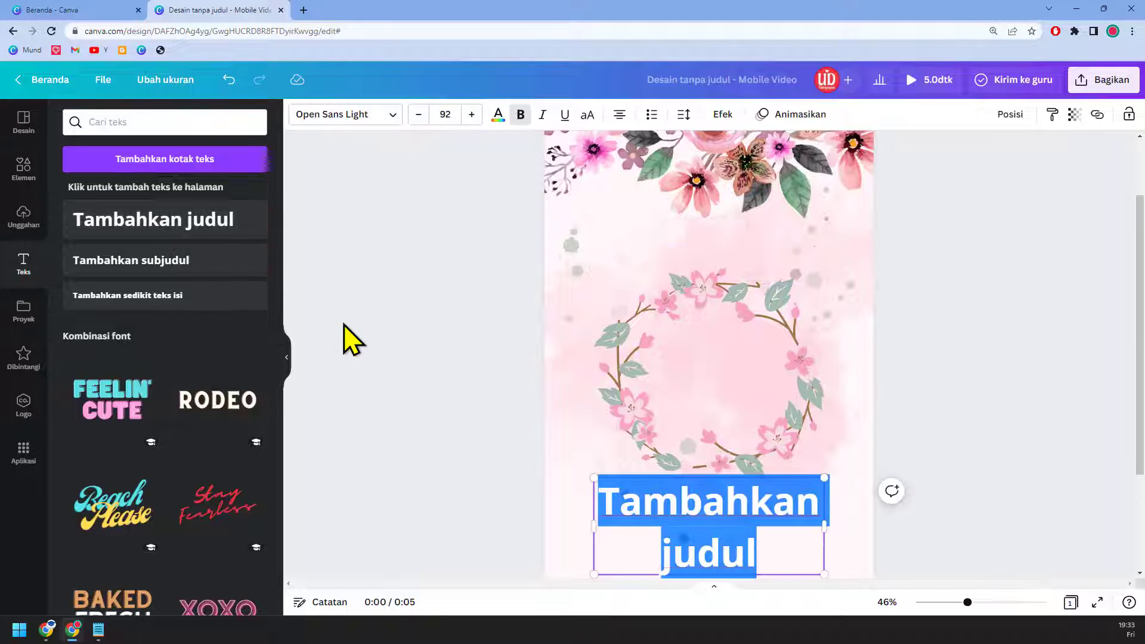
type("u")
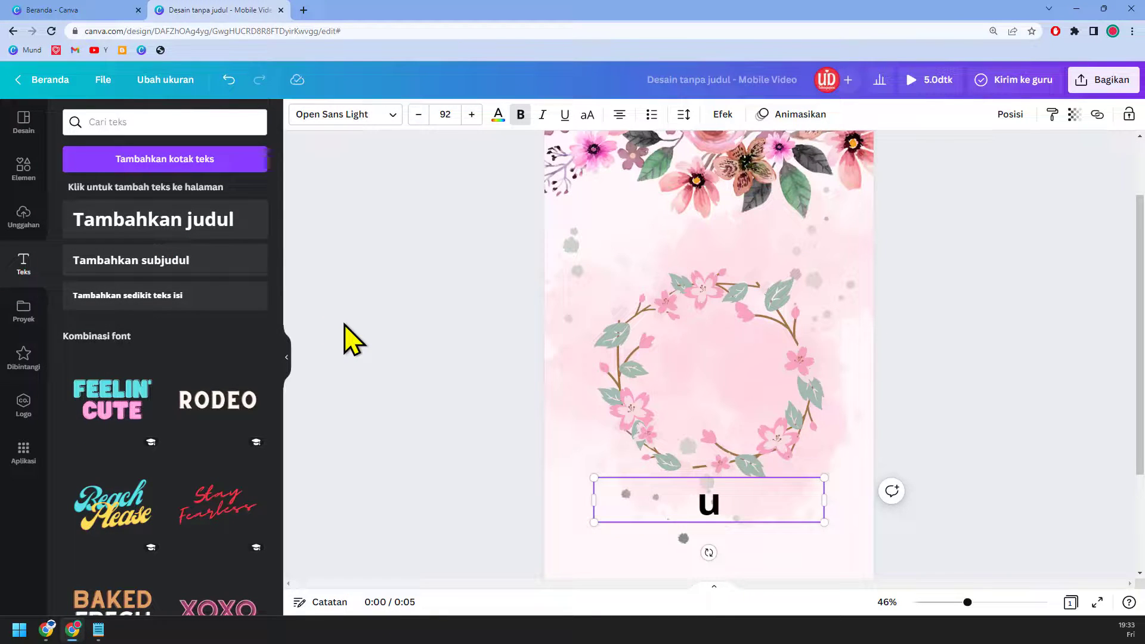
type("ndangan")
key("BackSpace")
key("BackSpace")
key("BackSpace")
key("BackSpace")
key("BackSpace")
key("BackSpace")
key("BackSpace")
type("ndanga")
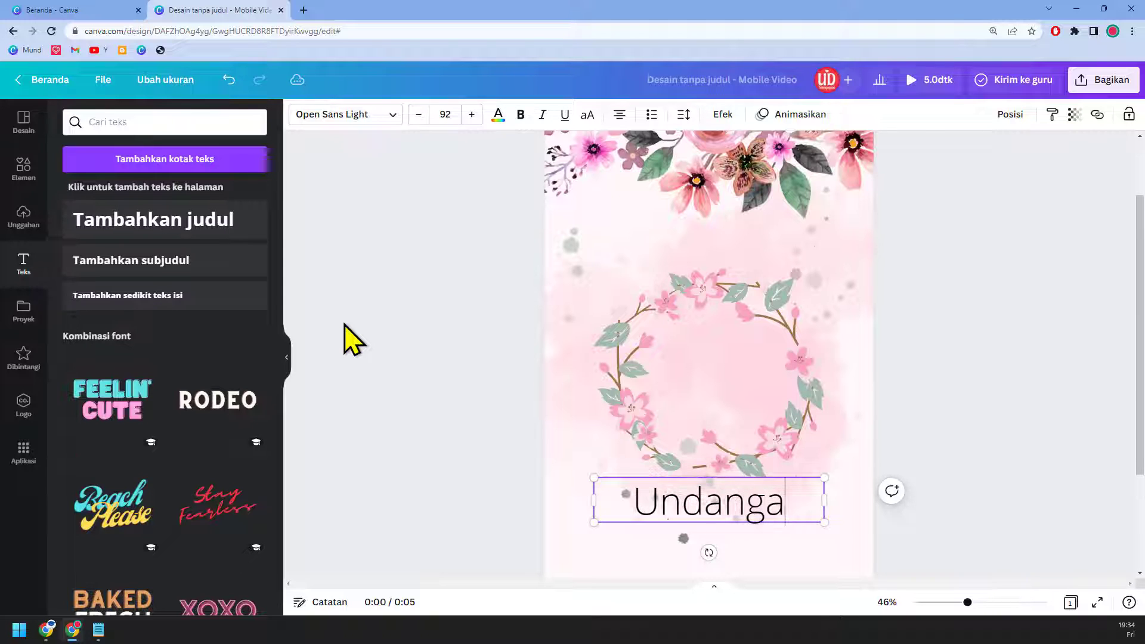
type("n pernikahan")
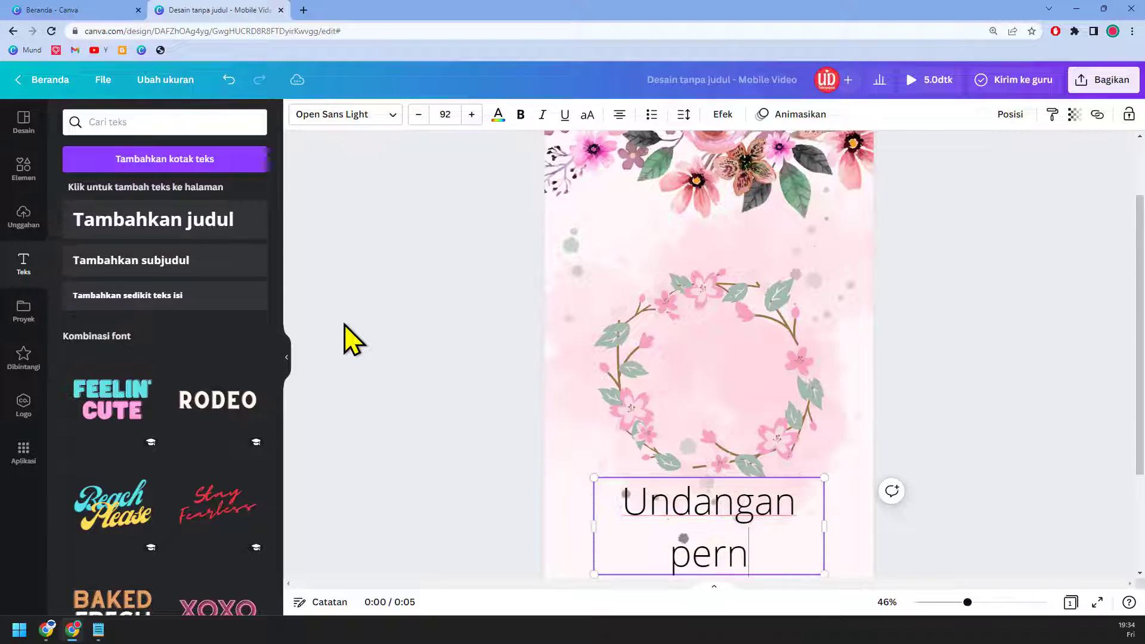
left_click(904, 349)
left_click_drag(759, 480, 760, 244)
Step: Cancel an accidental watercolour crop, then shrink the heading to about size 96 and adjust its box
double_click(828, 311)
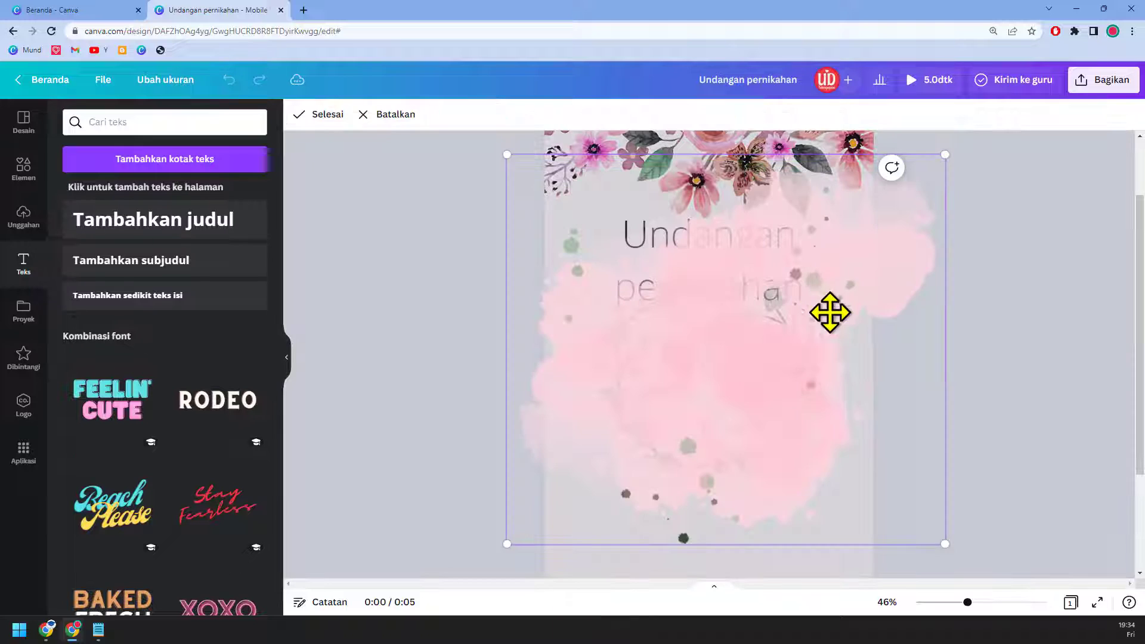
left_click(387, 125)
left_click(768, 289)
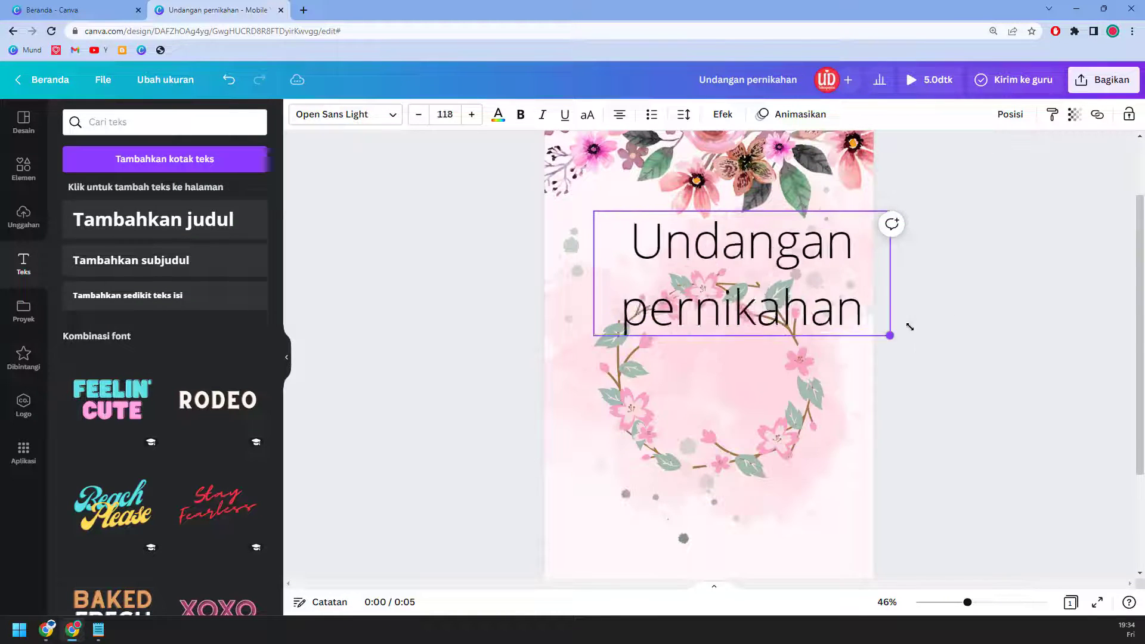
left_click_drag(909, 327, 835, 311)
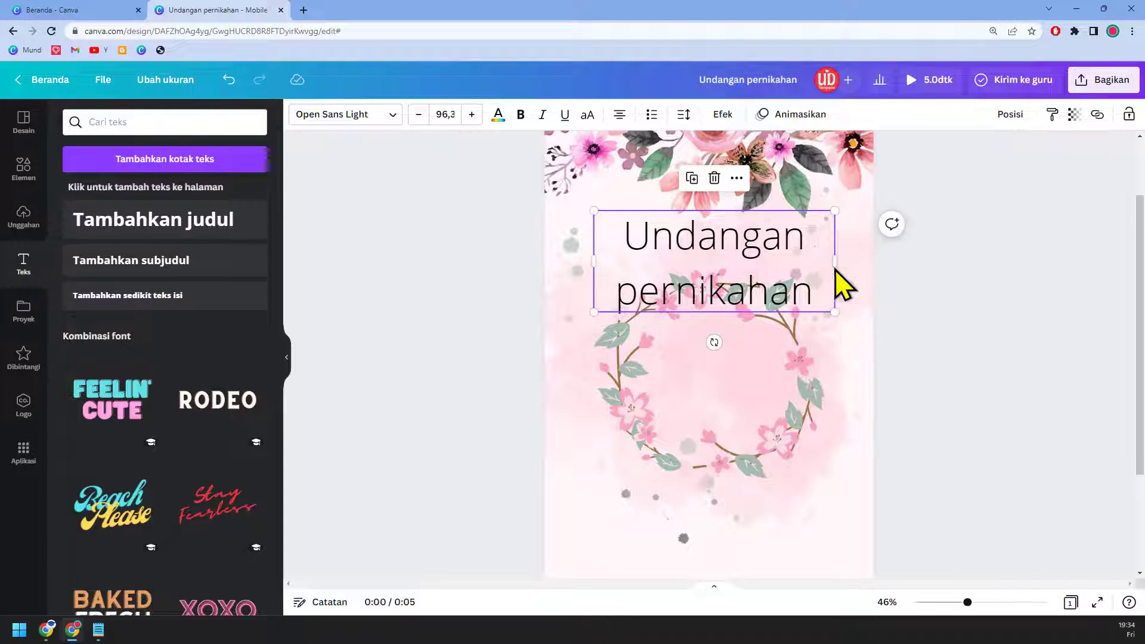
left_click_drag(837, 264, 737, 280)
left_click_drag(889, 267, 785, 240)
Step: Capitalise the title to 'Undangan Pernikahan' and reselect the title box
double_click(722, 238)
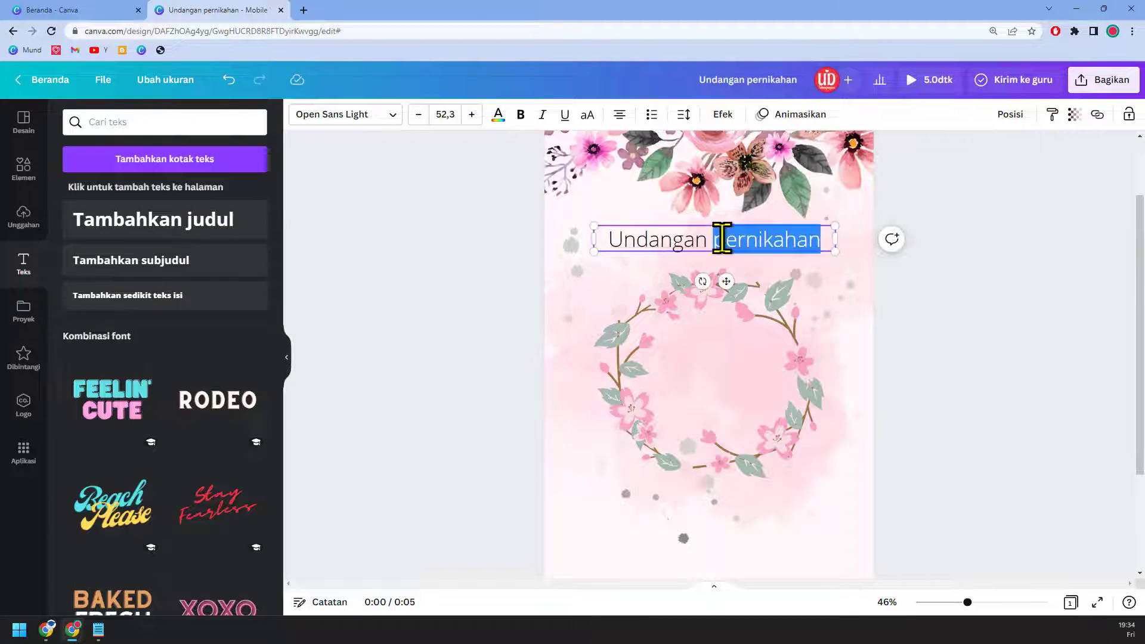
left_click(723, 239)
left_click(750, 276)
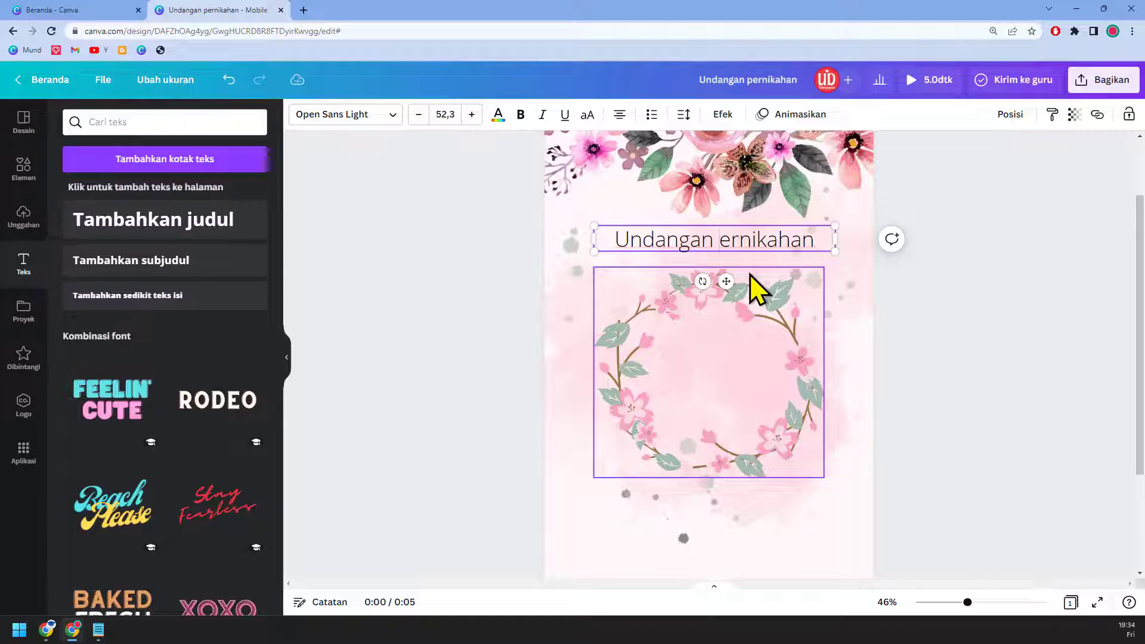
left_click(956, 307)
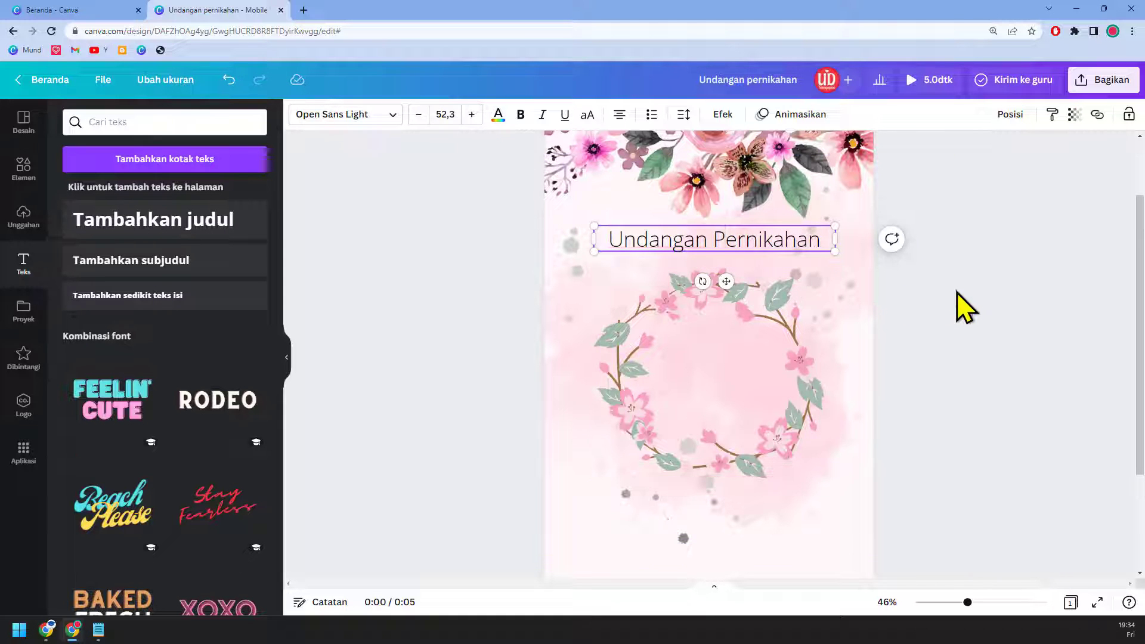
left_click(786, 249)
left_click(338, 119)
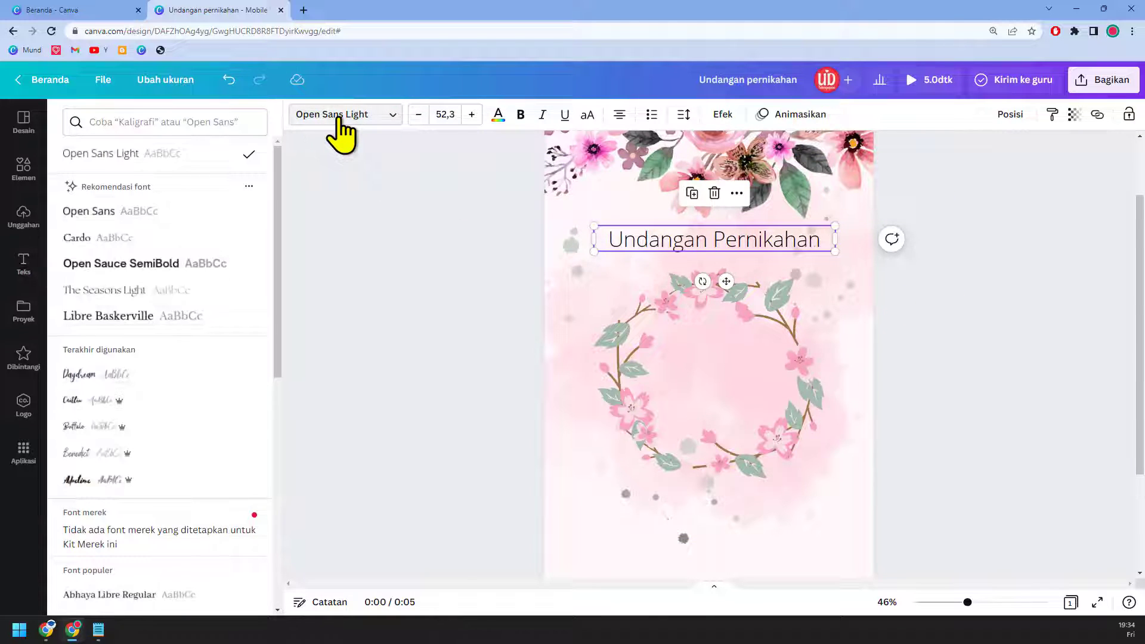
Step: Set the title font to Advetime and raise its size to 78,3
left_click(174, 405)
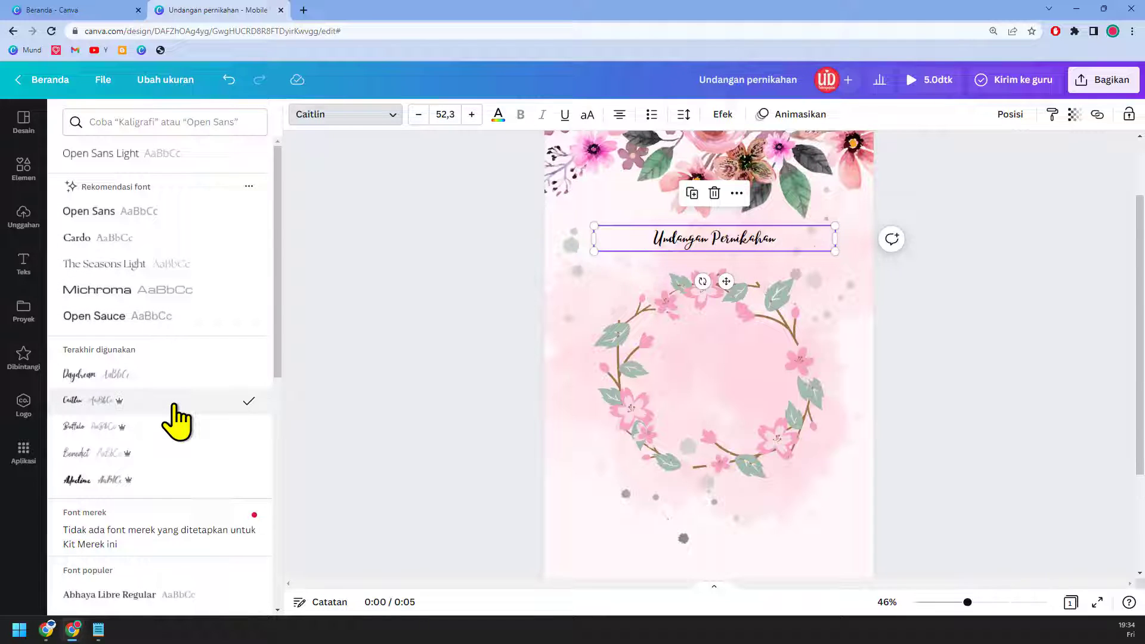
left_click(184, 481)
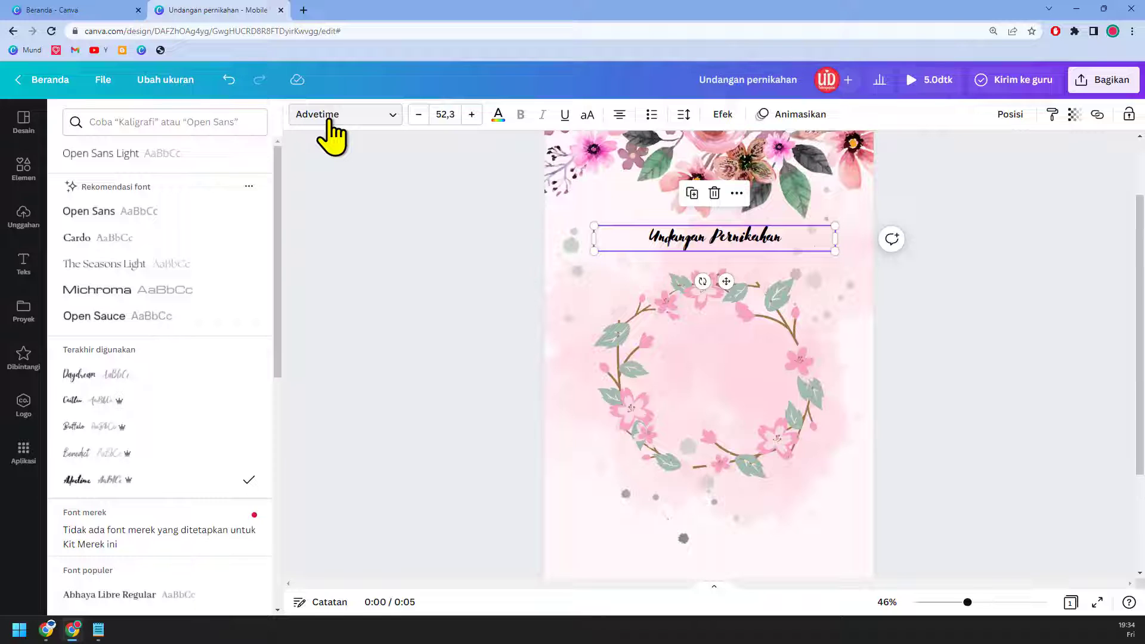
left_click(471, 114)
left_click(471, 113)
left_click(471, 114)
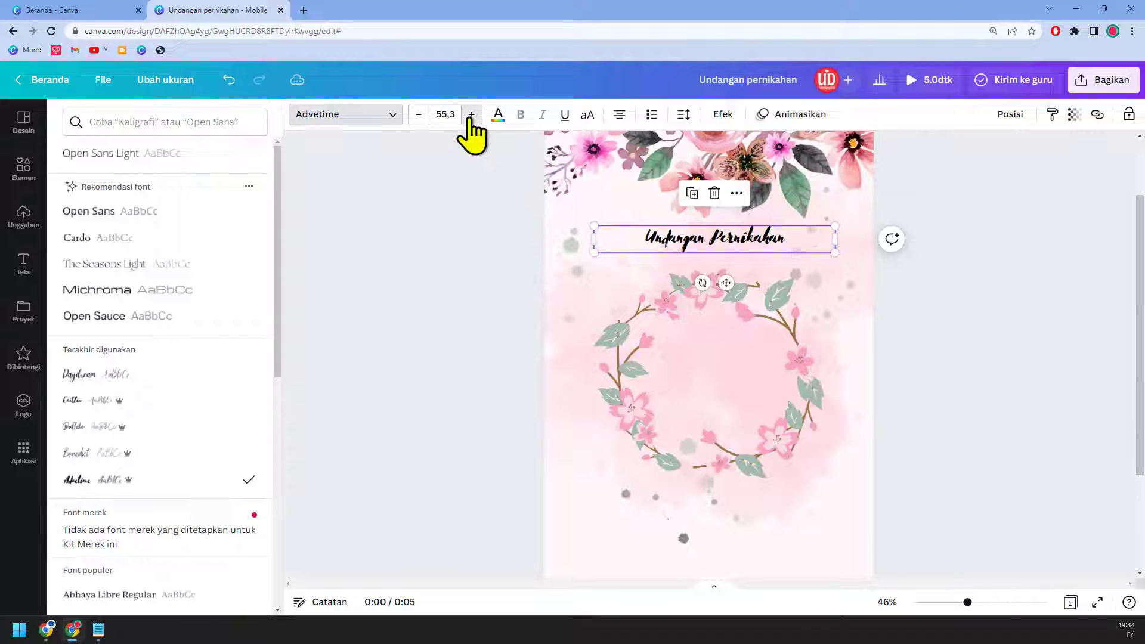
left_click(471, 114)
left_click(471, 113)
left_click(471, 114)
left_click(472, 114)
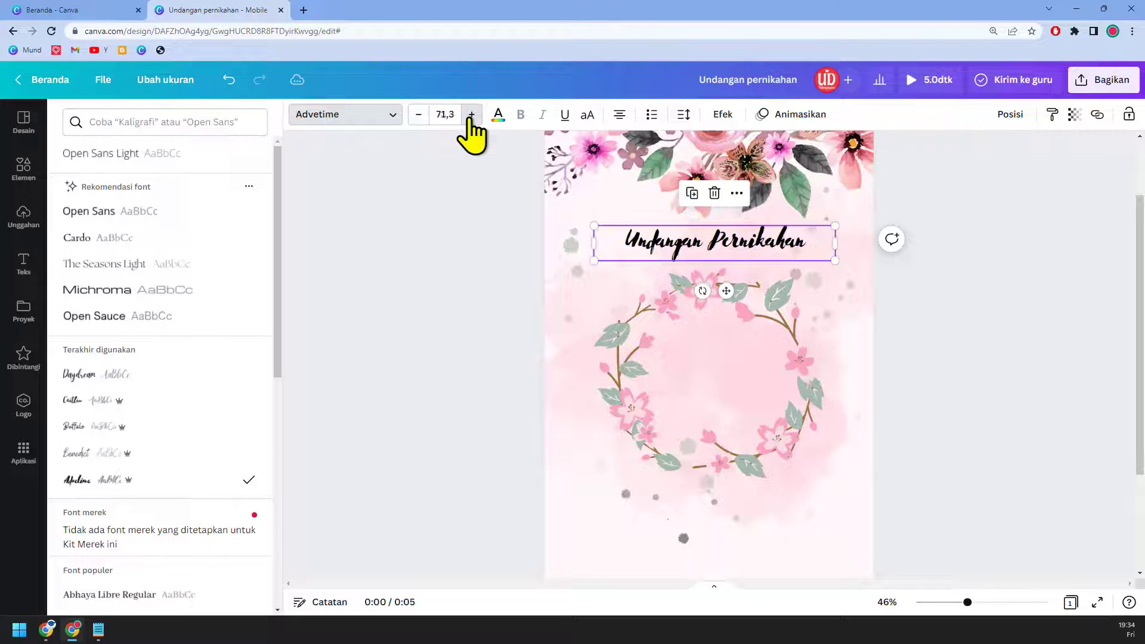
left_click(471, 114)
left_click(471, 114)
left_click(471, 114)
left_click(471, 114)
left_click(472, 114)
left_click(471, 114)
left_click(472, 114)
Step: Colour the title dark grey-brown after trying pink and black
left_click(498, 117)
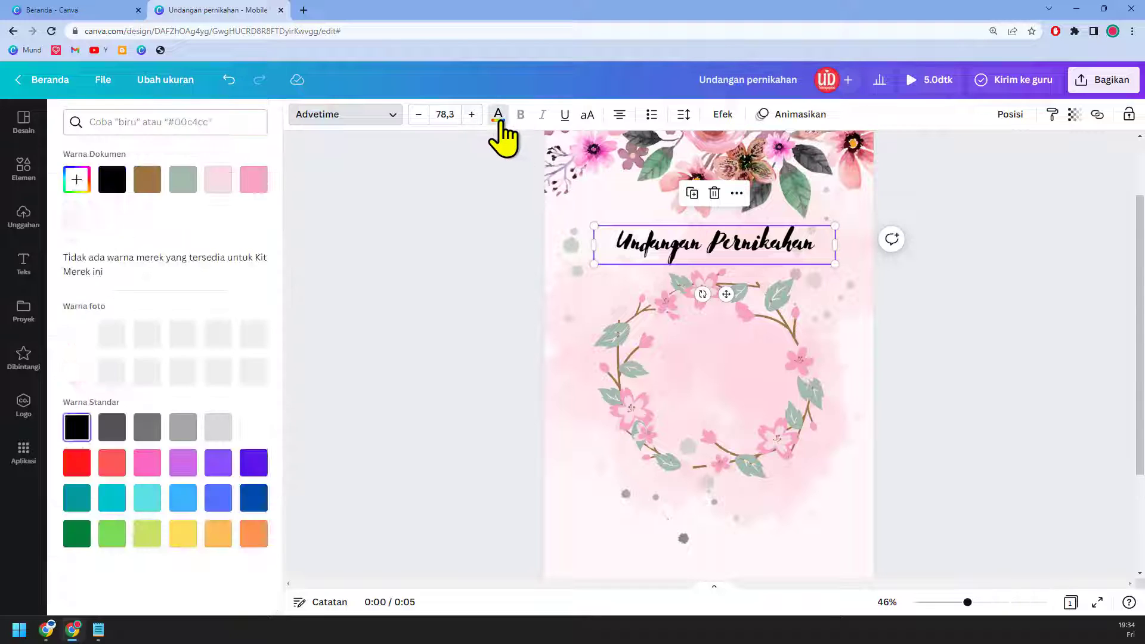
left_click(218, 334)
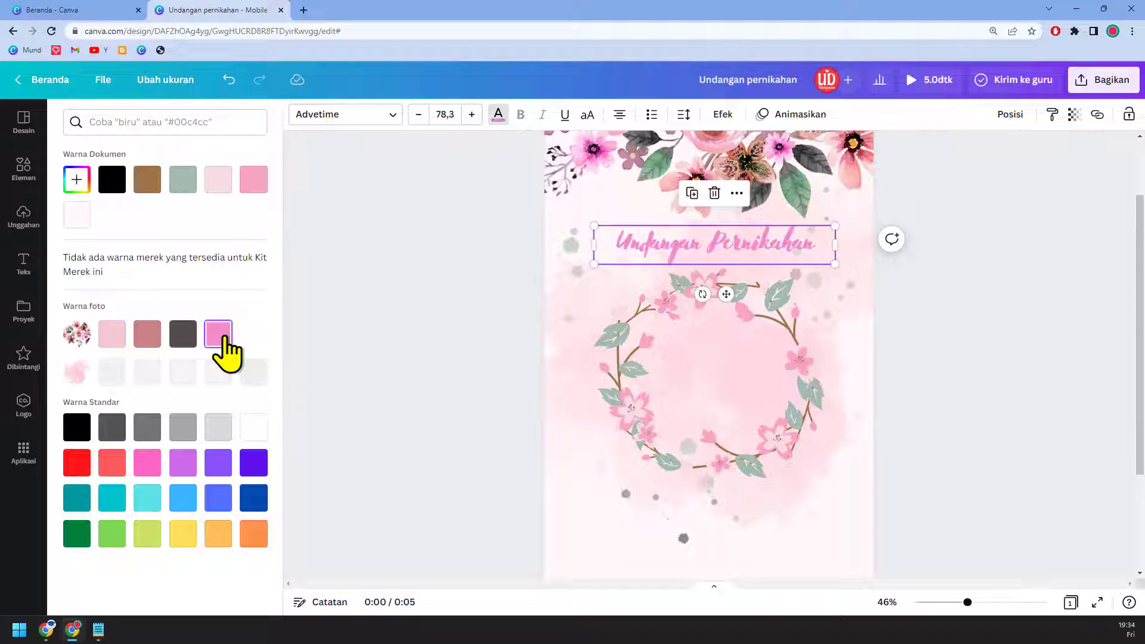
left_click(112, 185)
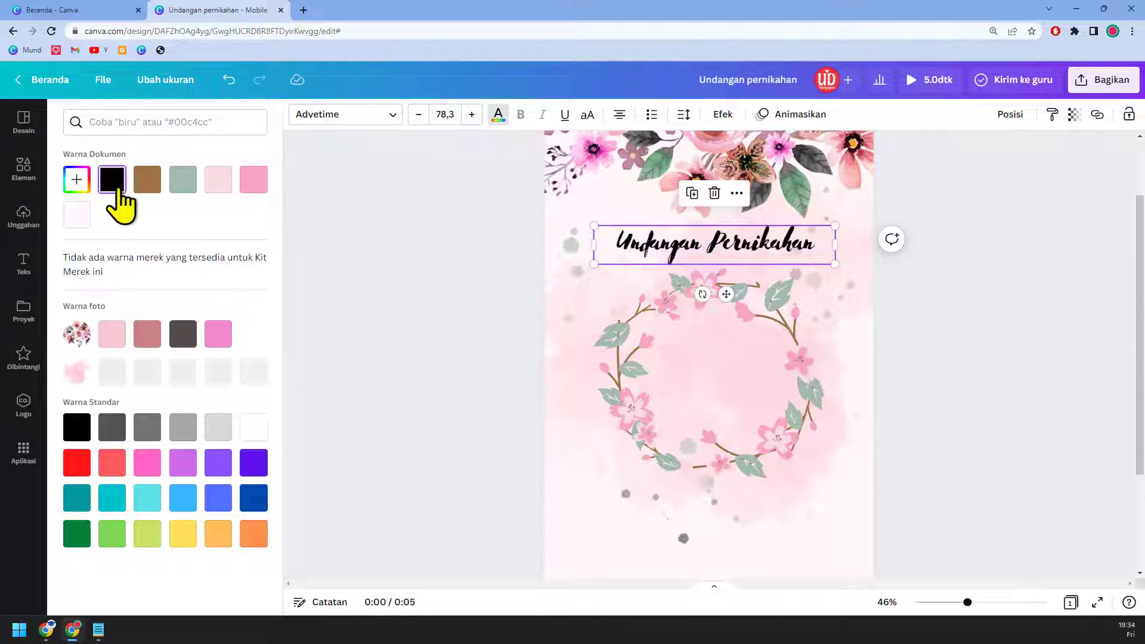
left_click(183, 335)
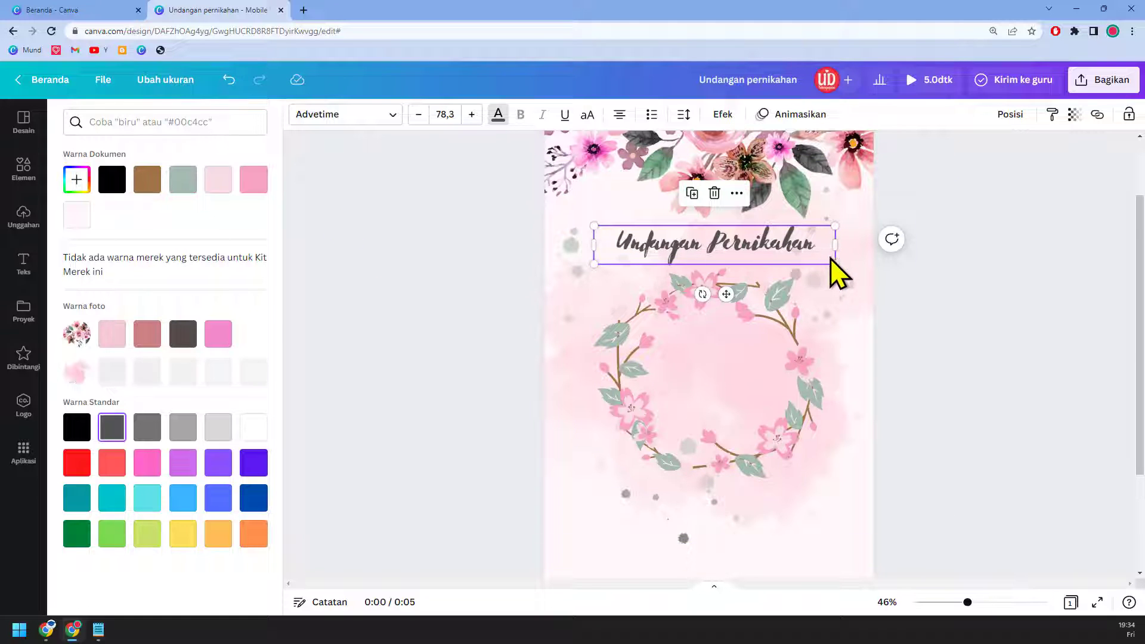
left_click(24, 171)
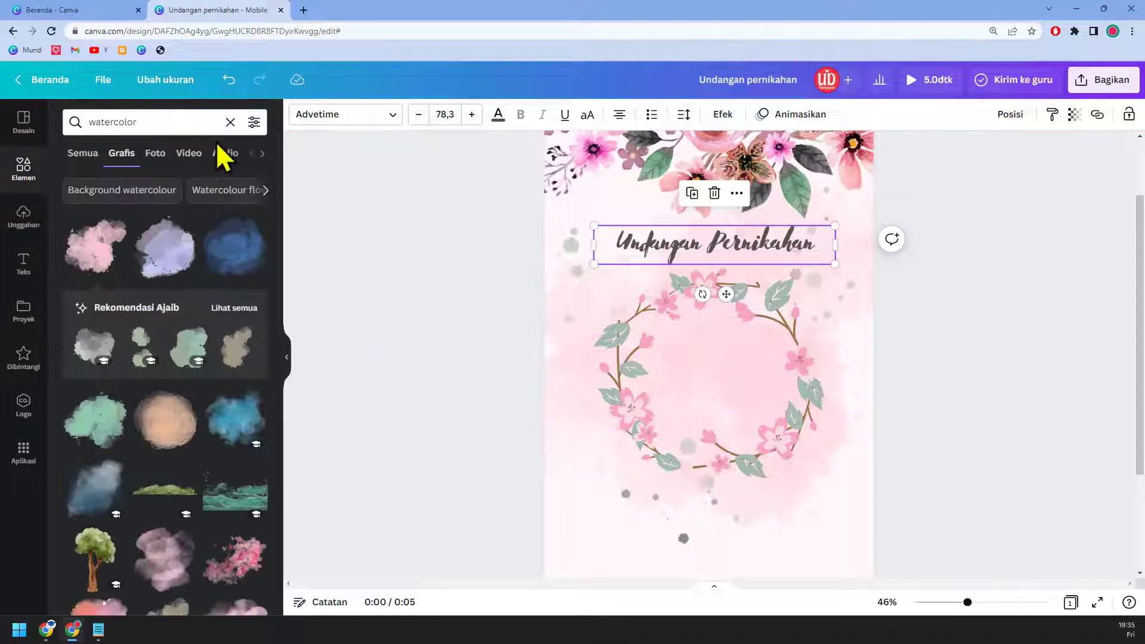
Step: Add a circle photo frame, enlarge it and position it inside the wreath
left_click(231, 122)
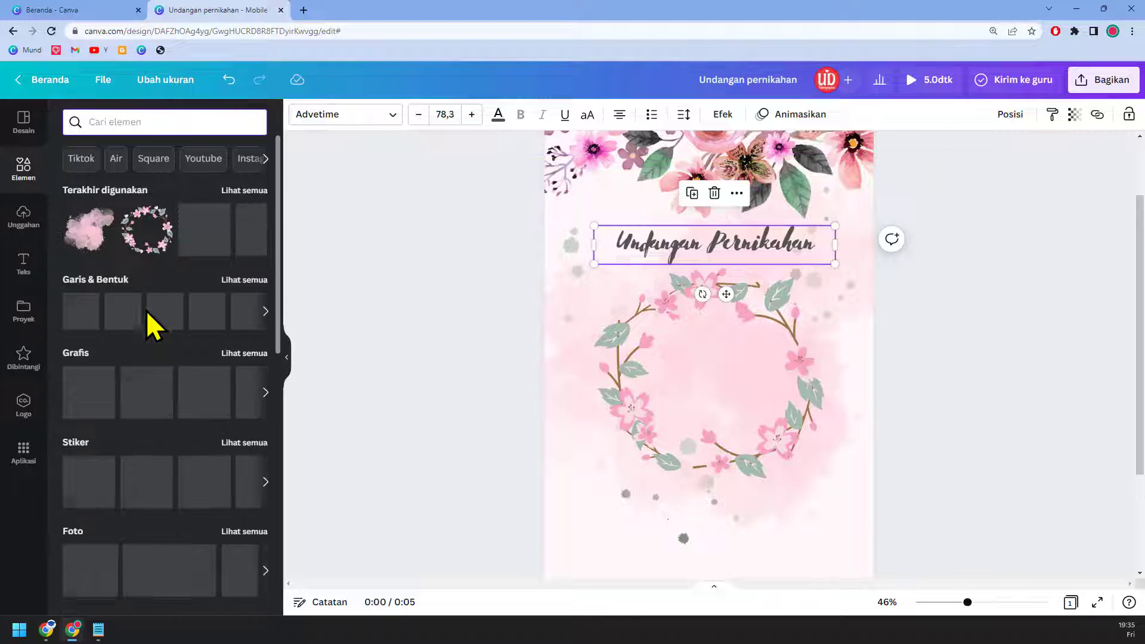
scroll(181, 356, "down", 2)
scroll(181, 358, "down", 9)
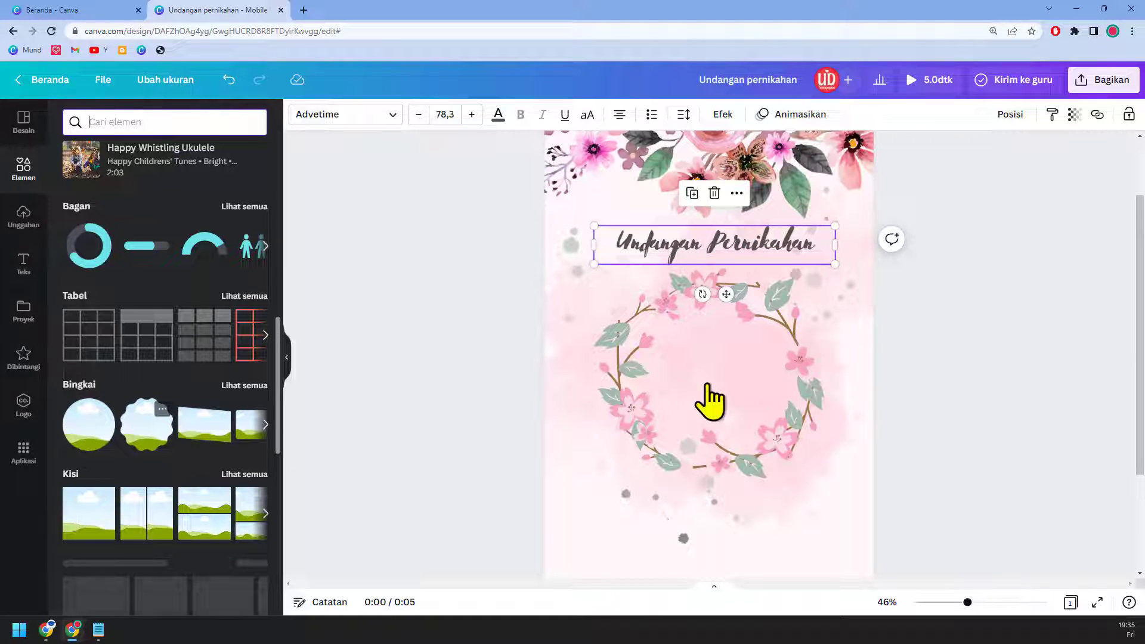
left_click(788, 435)
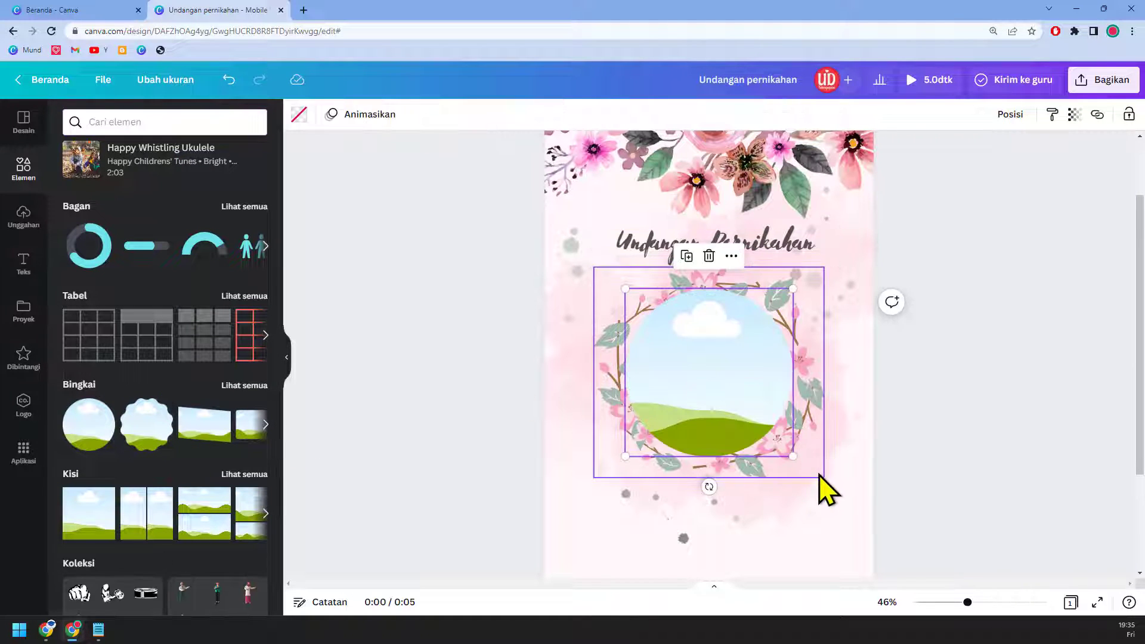
left_click_drag(791, 456, 822, 484)
left_click_drag(762, 409, 731, 384)
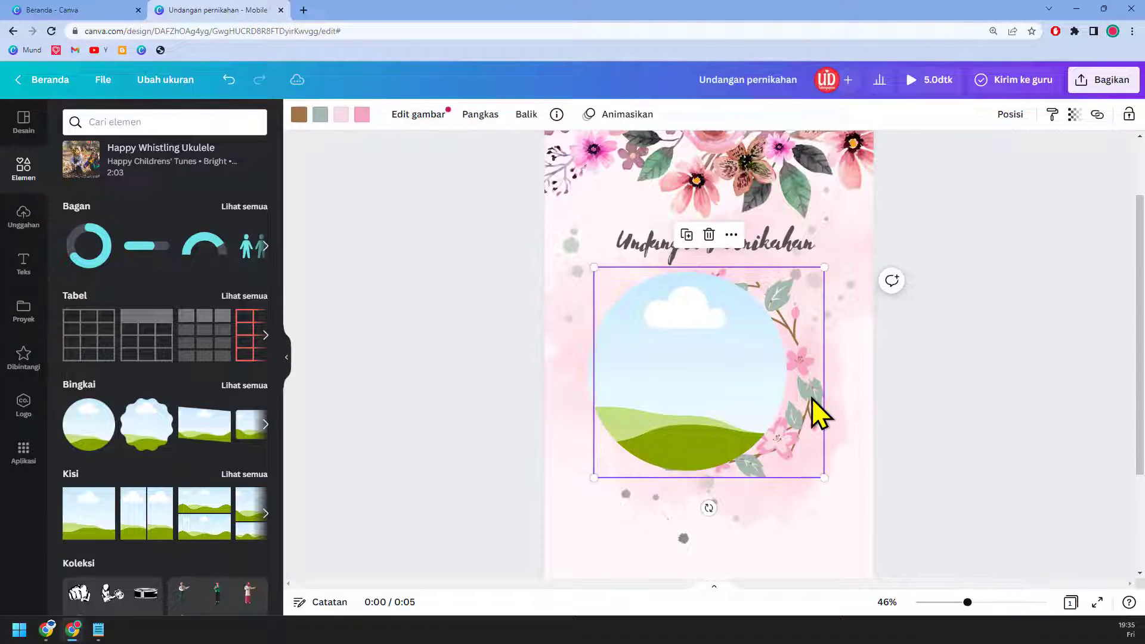
Step: Bring the wreath in front of the circle frame and shift it right
right_click(811, 398)
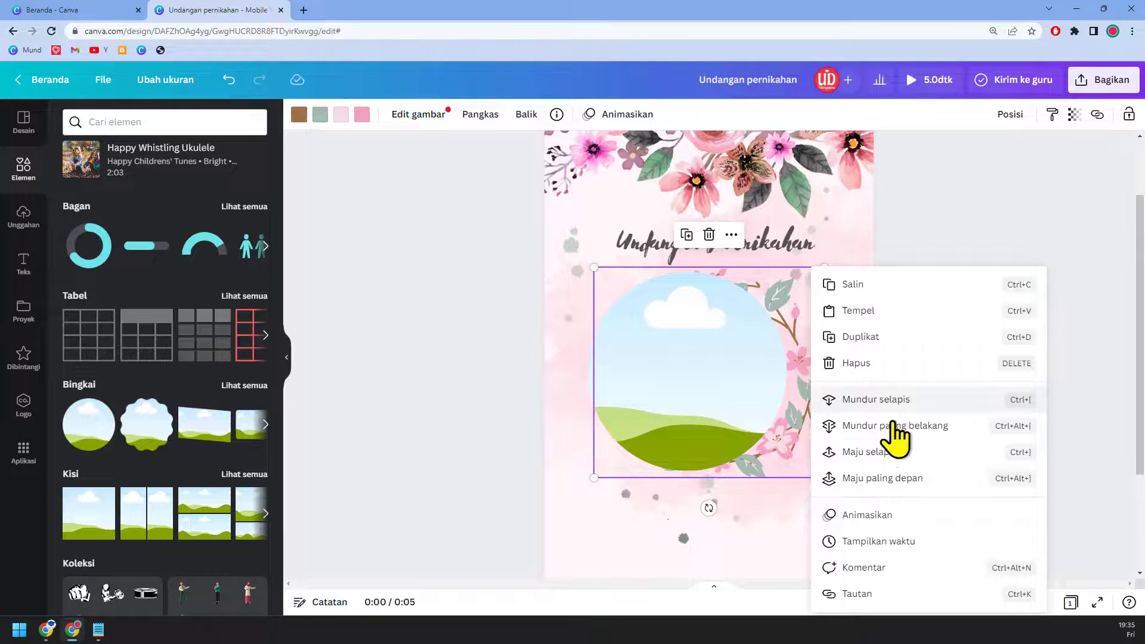
left_click(936, 479)
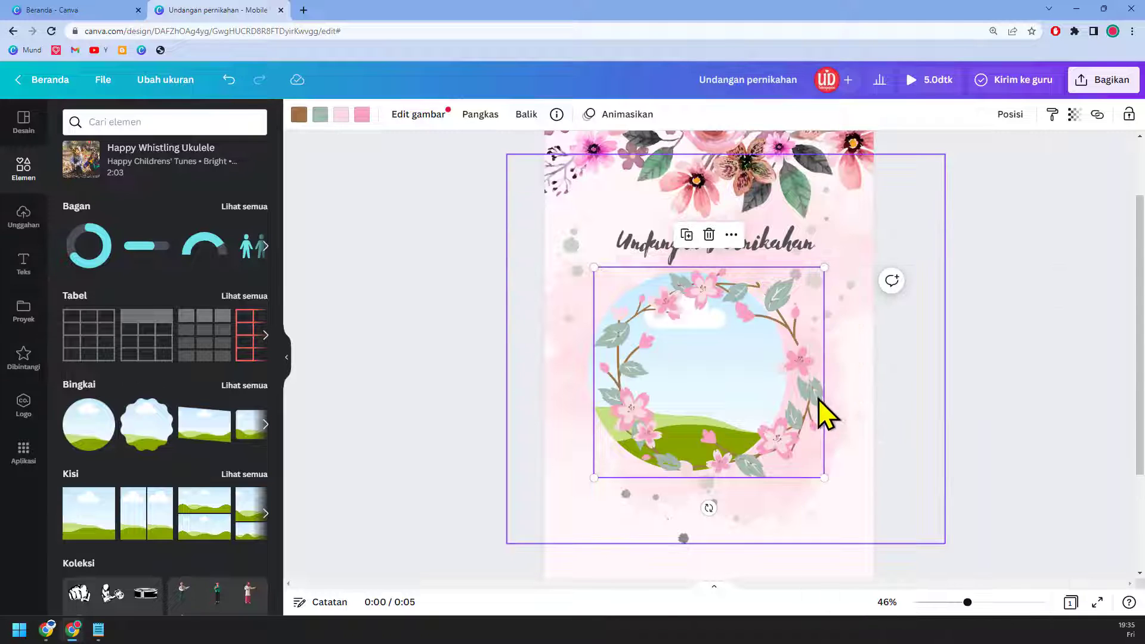
left_click_drag(818, 438, 895, 429)
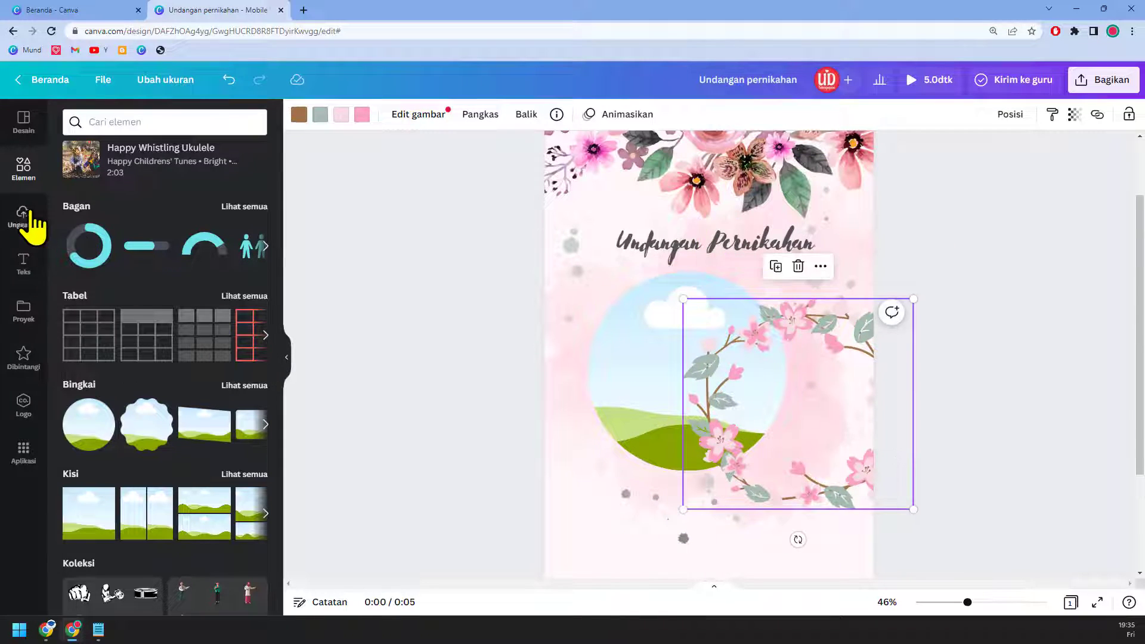
Step: Fill the circle frame with the starred couple photo, cropped and enlarged to fit
left_click(34, 365)
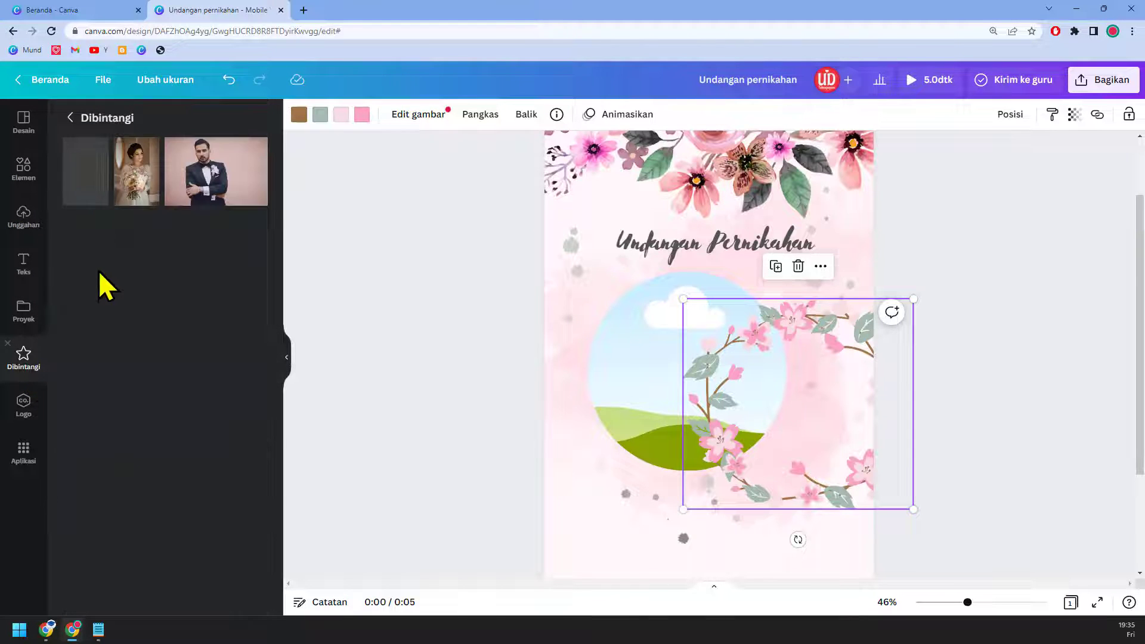
left_click_drag(123, 199, 628, 378)
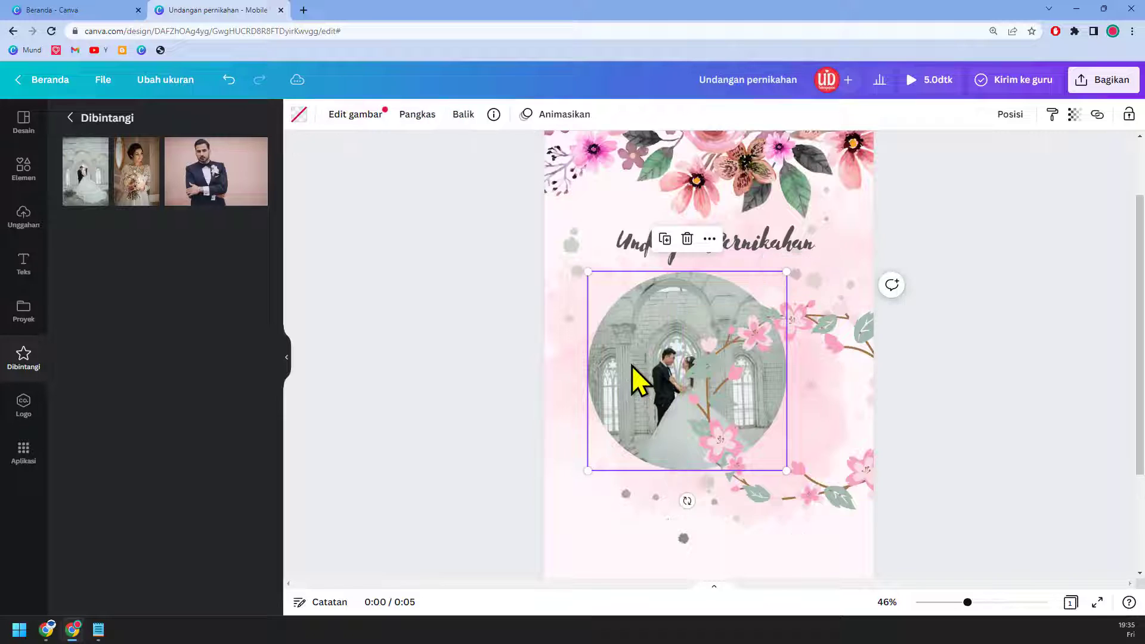
double_click(628, 379)
left_click_drag(806, 186, 846, 147)
left_click_drag(725, 350, 714, 353)
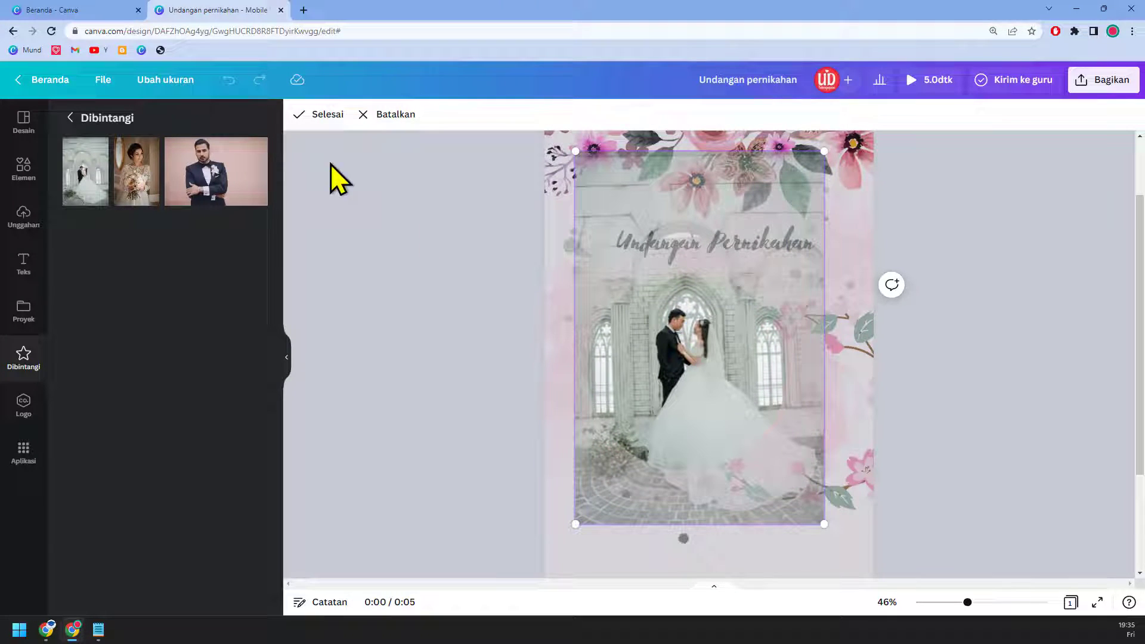
left_click(319, 117)
left_click_drag(618, 365, 646, 376)
Step: Move the wreath onto the circle photo and enlarge it around the couple
left_click_drag(854, 481, 768, 447)
left_click_drag(825, 477, 841, 494)
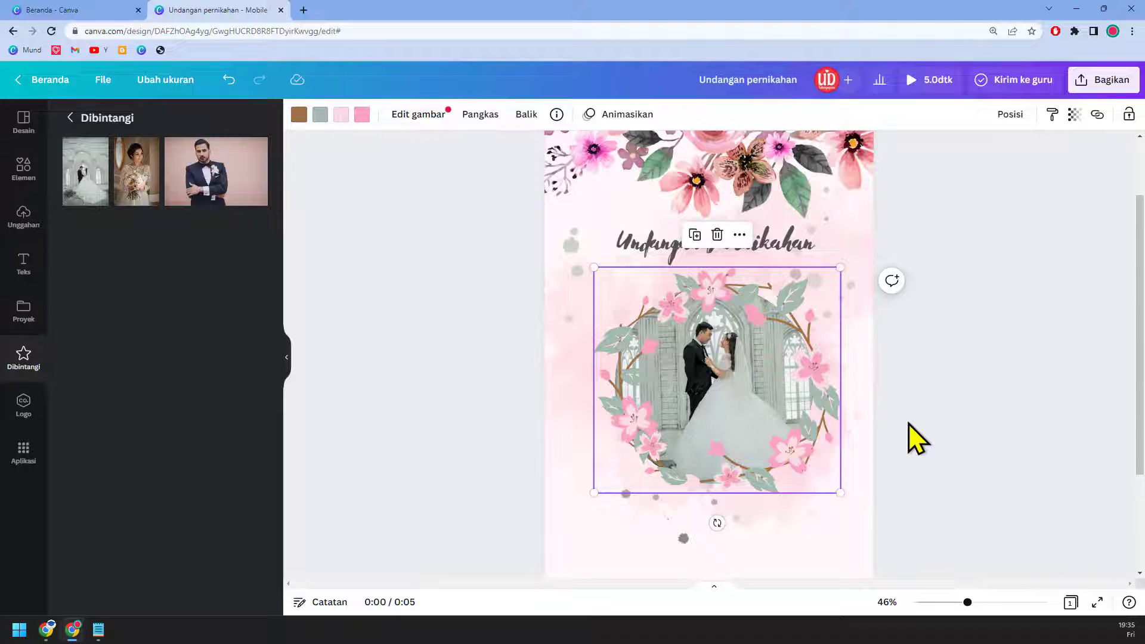
scroll(909, 425, "down", 2)
scroll(917, 445, "up", 1)
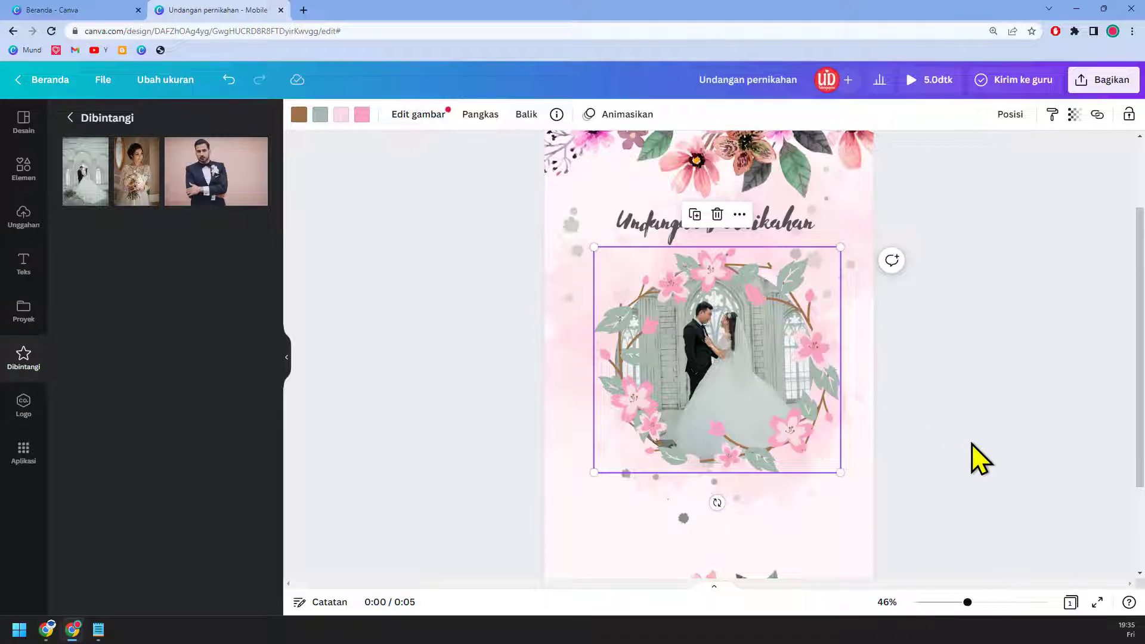
Step: Enlarge the 'Undangan Pernikahan' title to 83,3 and centre it horizontally on the page
left_click(812, 233)
left_click_drag(834, 243, 849, 245)
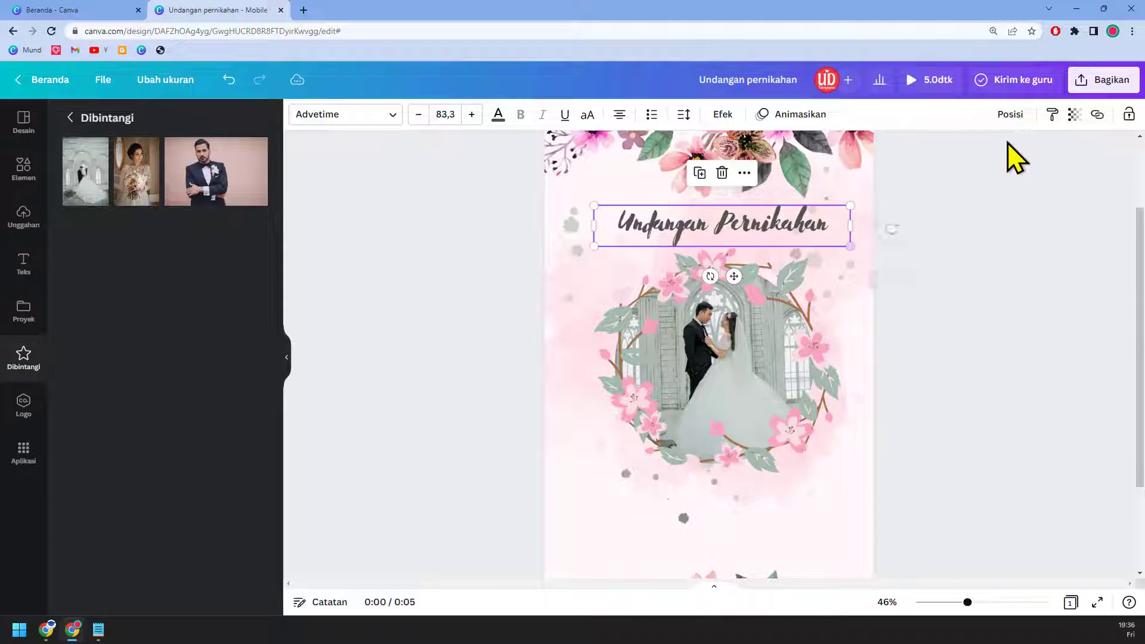
left_click(1012, 116)
left_click(982, 243)
left_click(981, 411)
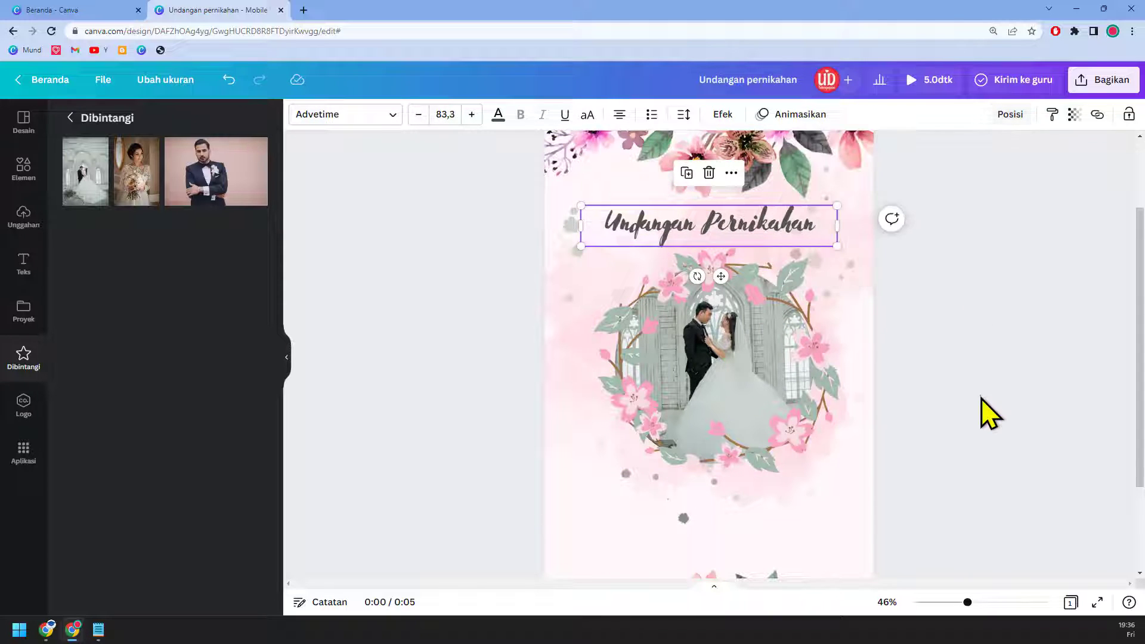
left_click(981, 411)
scroll(987, 409, "down", 3)
scroll(987, 410, "up", 2)
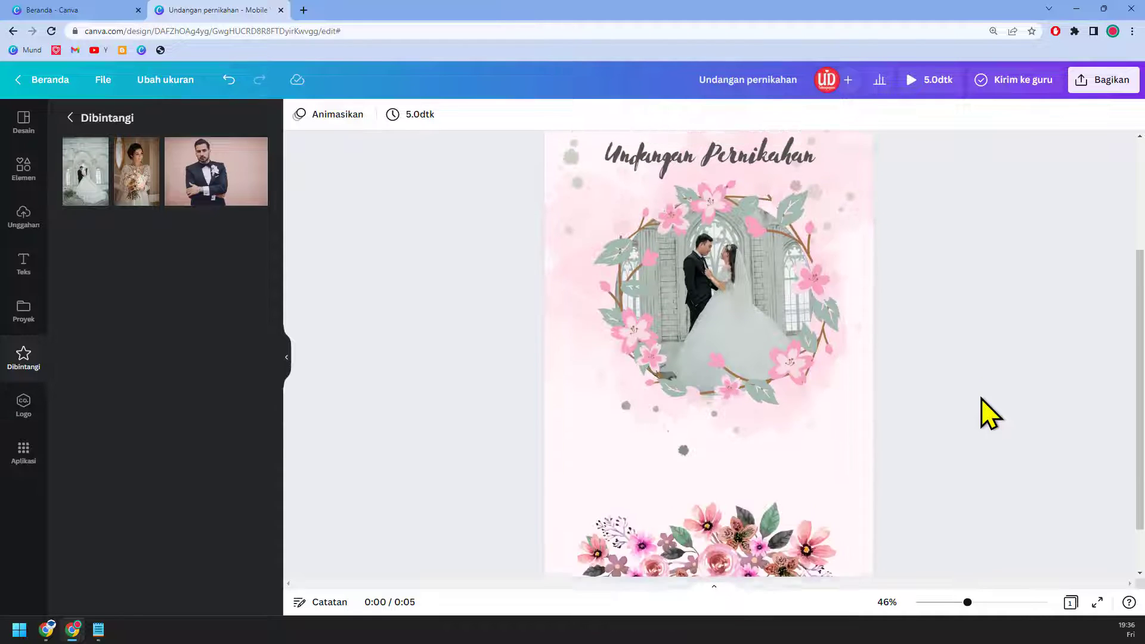
scroll(775, 519, "down", 2)
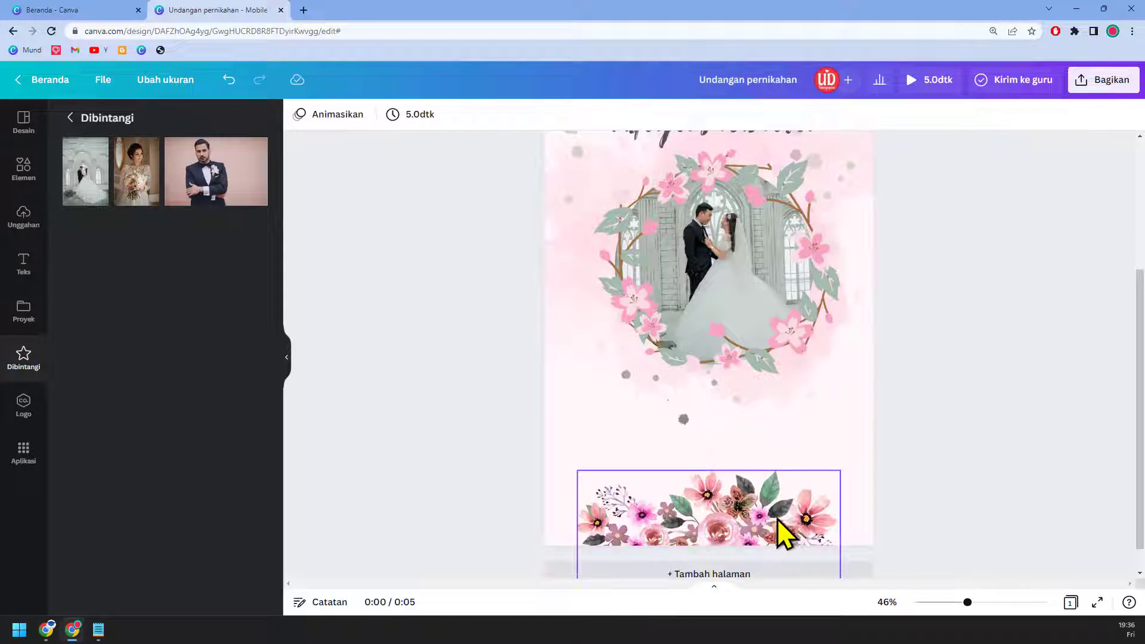
left_click_drag(778, 518, 778, 534)
scroll(823, 434, "up", 2)
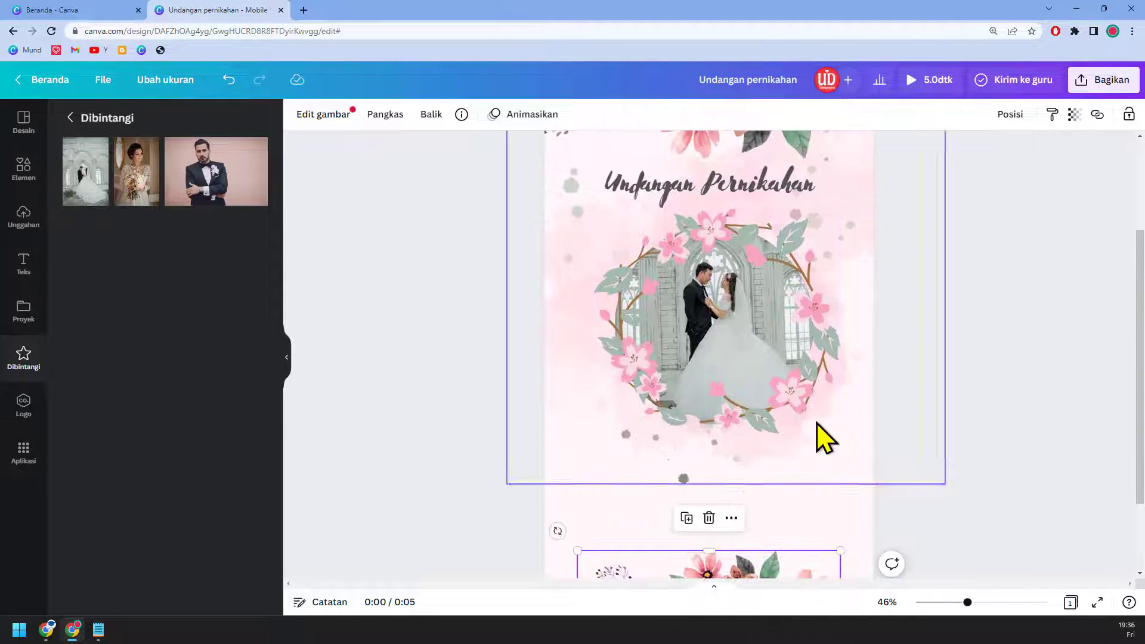
left_click(786, 186)
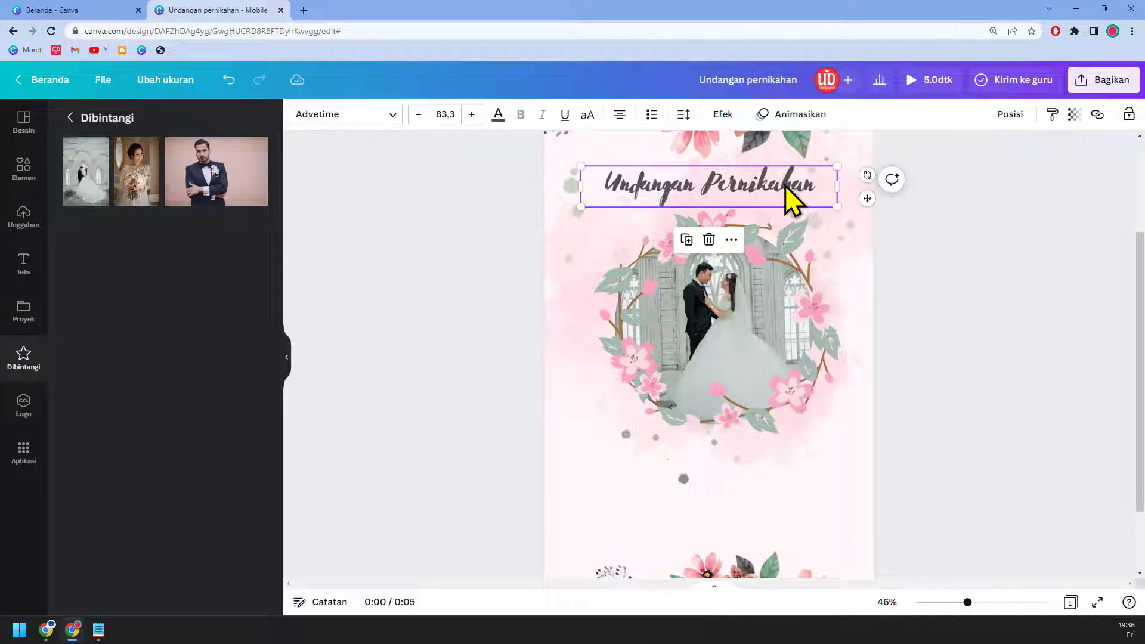
Step: Search the Elements panel for 'pita' and show only the Grafis results
left_click(31, 170)
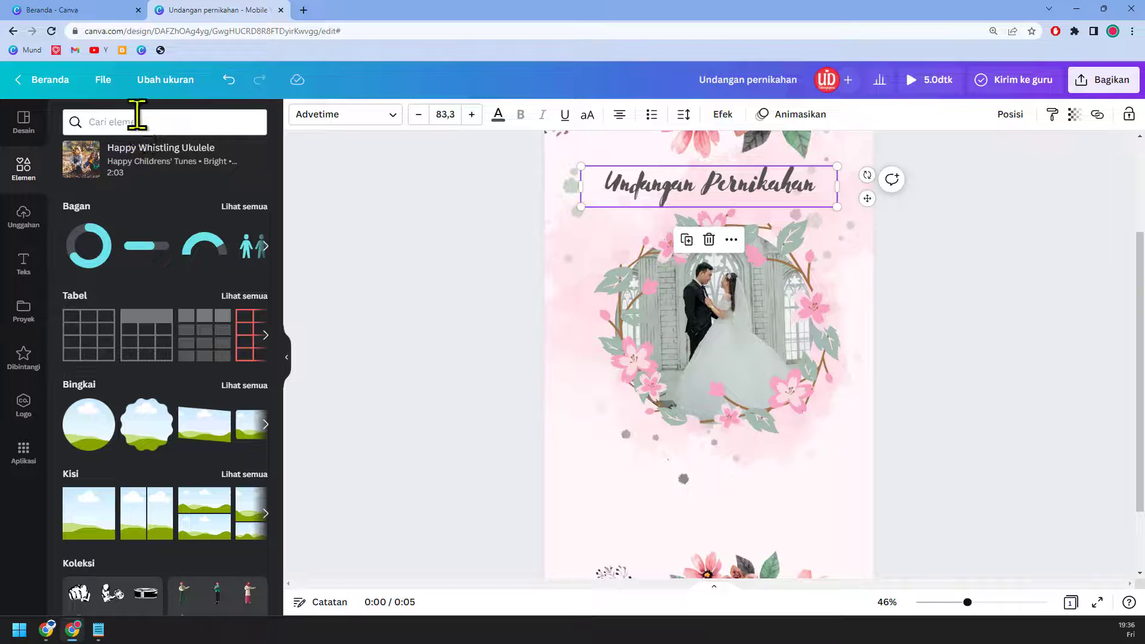
left_click(138, 119)
type("pita")
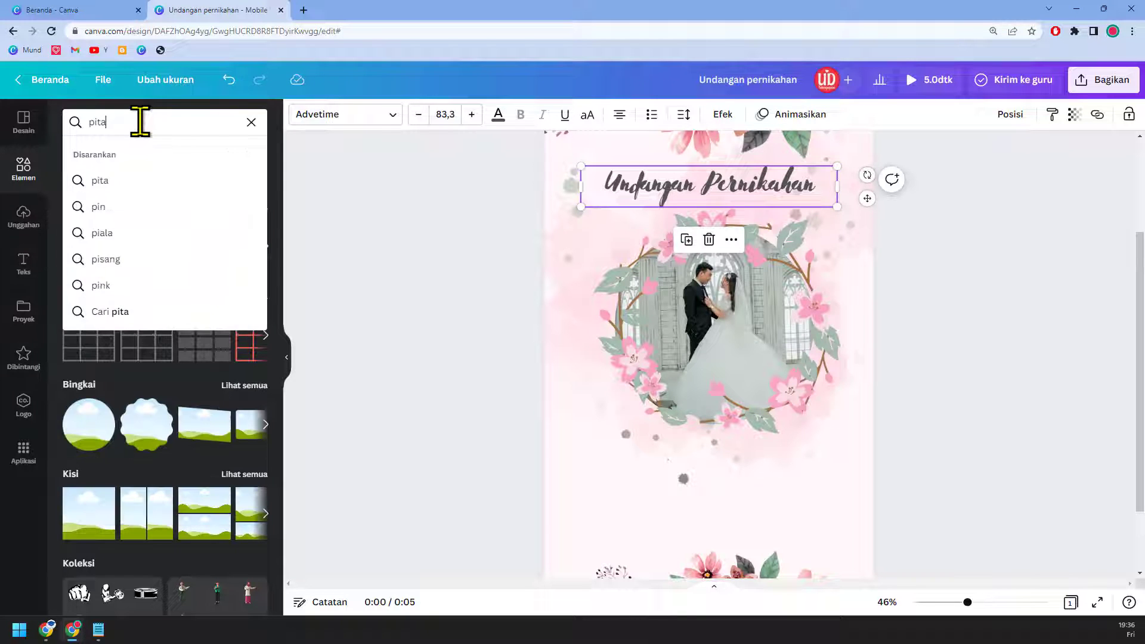
key("Return")
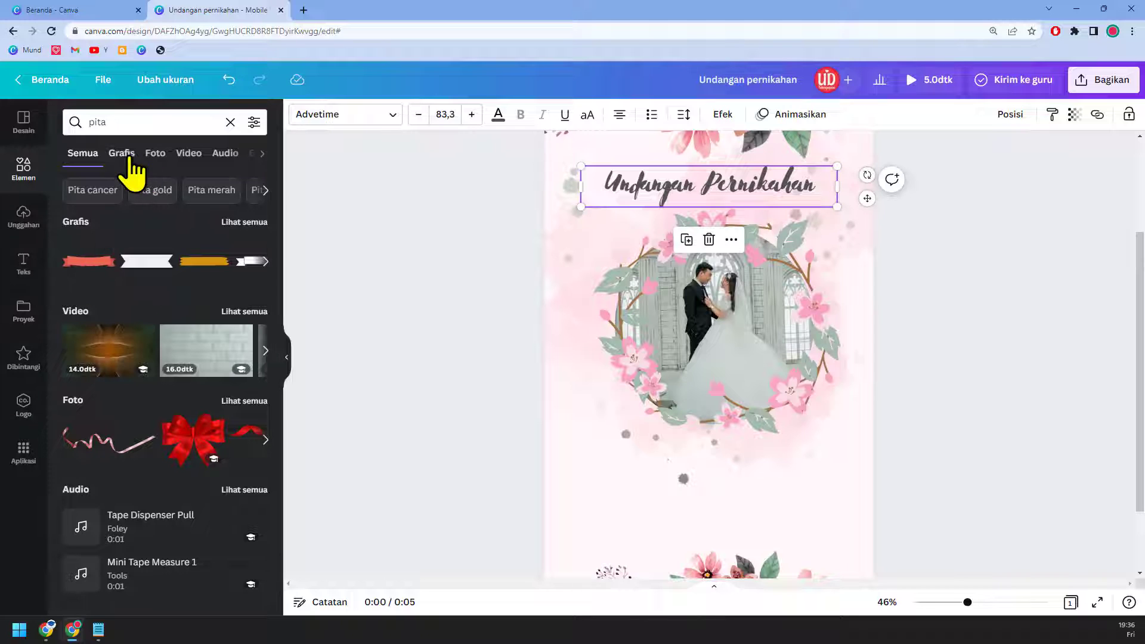
left_click(124, 155)
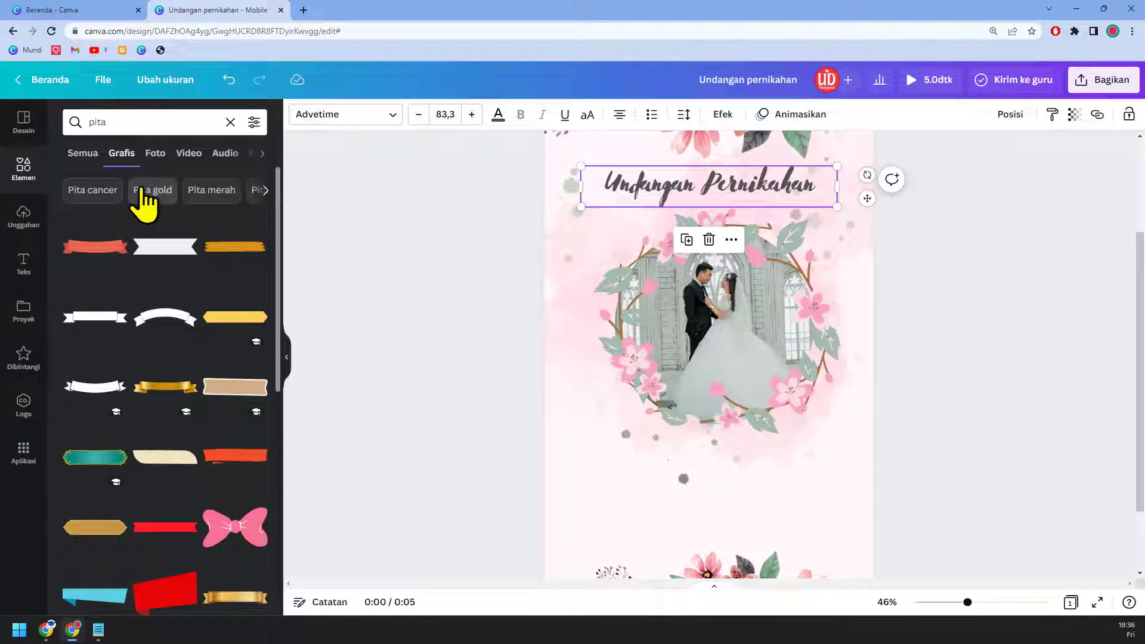
Step: Add the red ribbon graphic, enlarged and placed just below the photo wreath
scroll(160, 364, "down", 3)
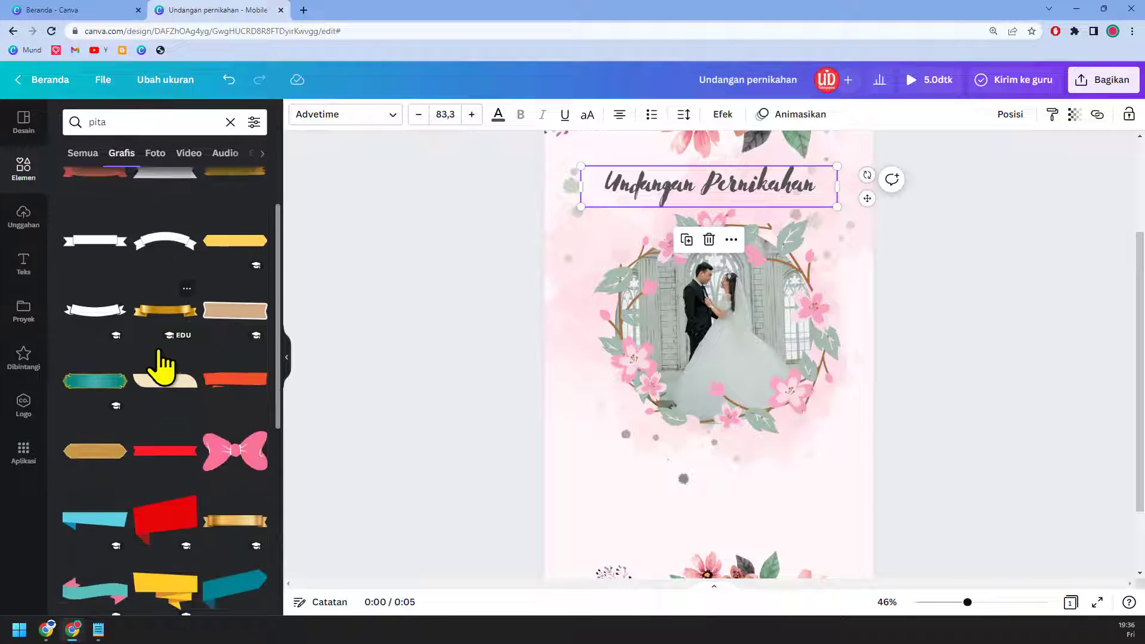
scroll(161, 364, "down", 1)
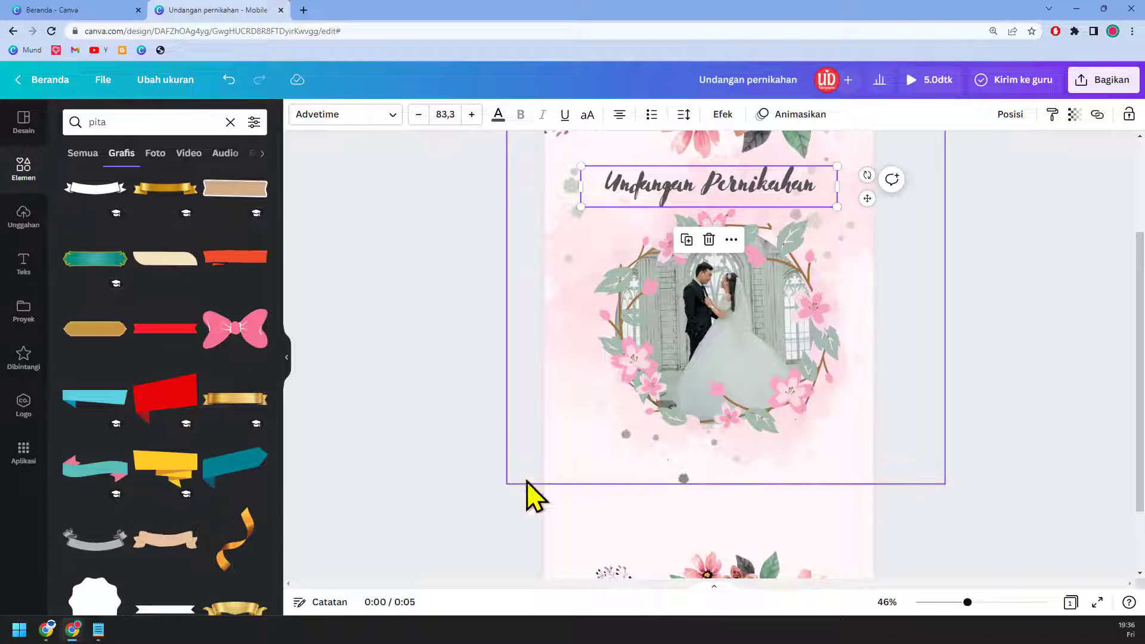
scroll(164, 549, "up", 4)
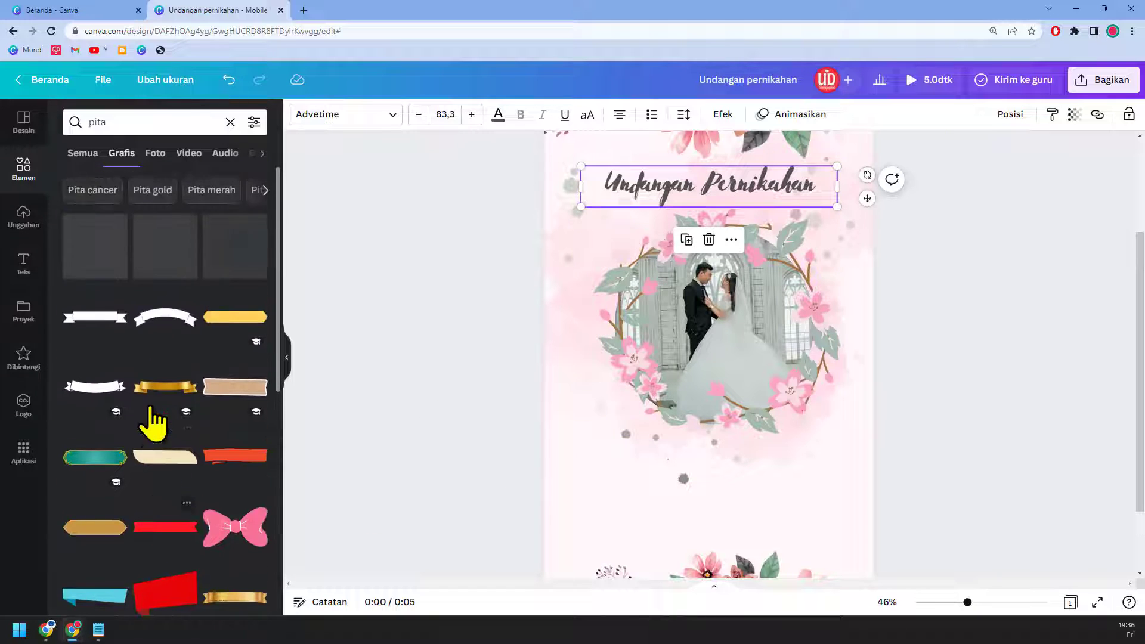
left_click(105, 259)
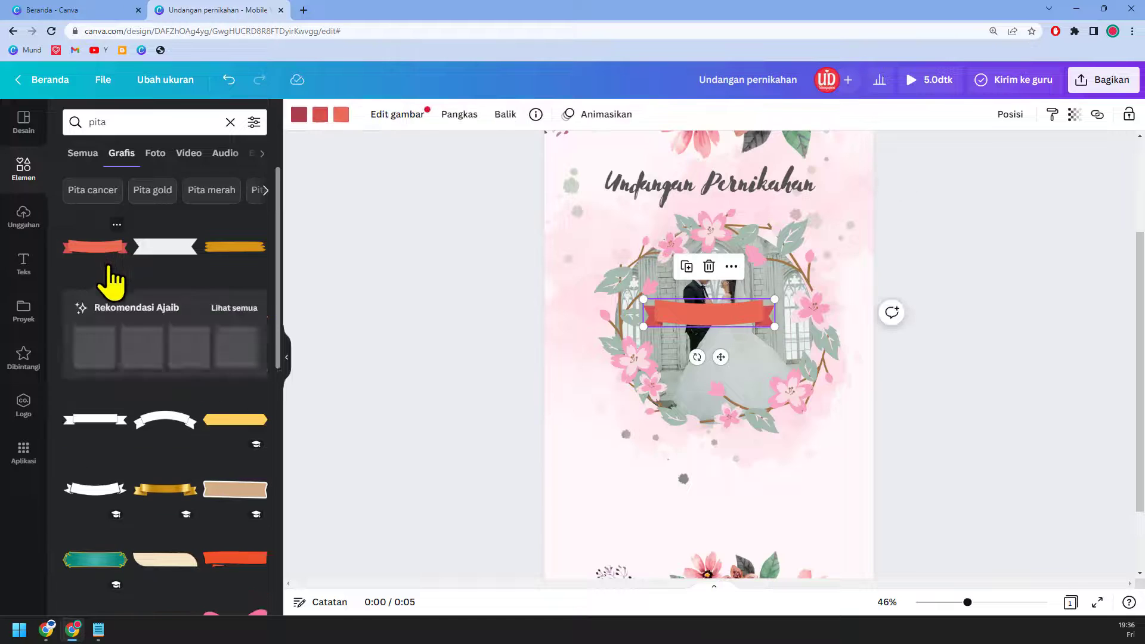
left_click_drag(775, 326, 772, 421)
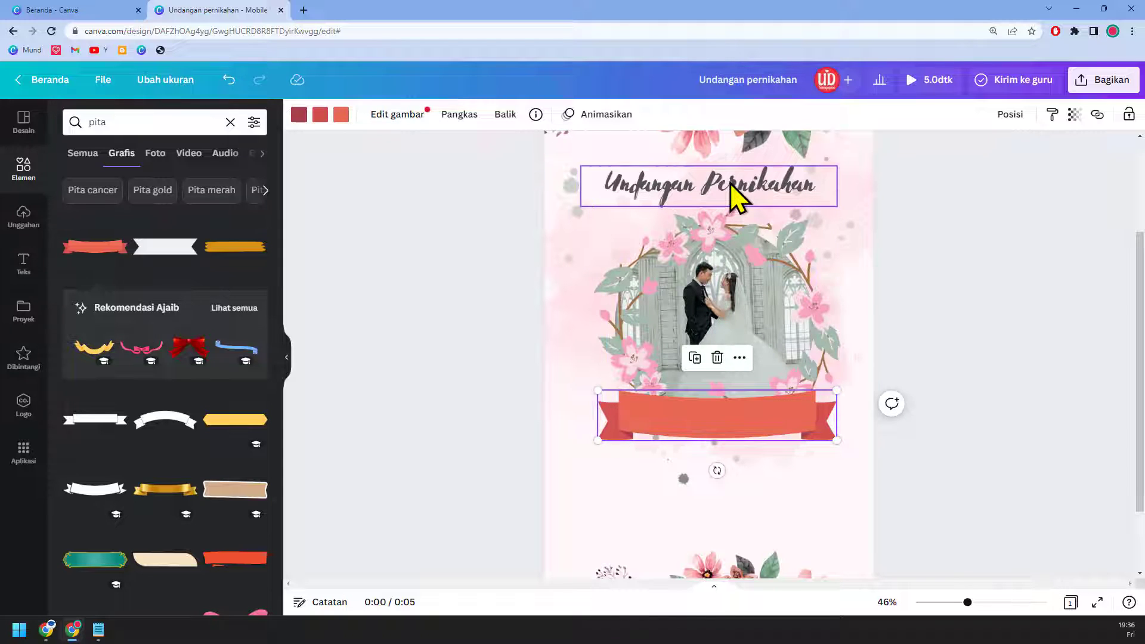
left_click(731, 184)
Step: Place a copy of the invitation title on the ribbon and make it white
left_click_drag(739, 197, 764, 415)
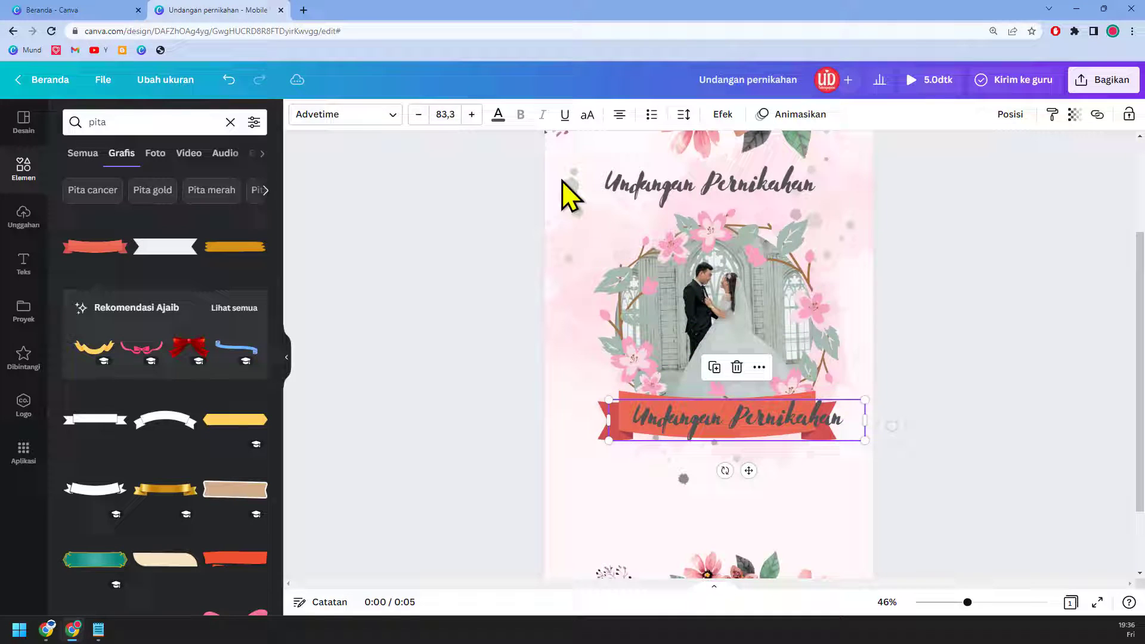
left_click(498, 114)
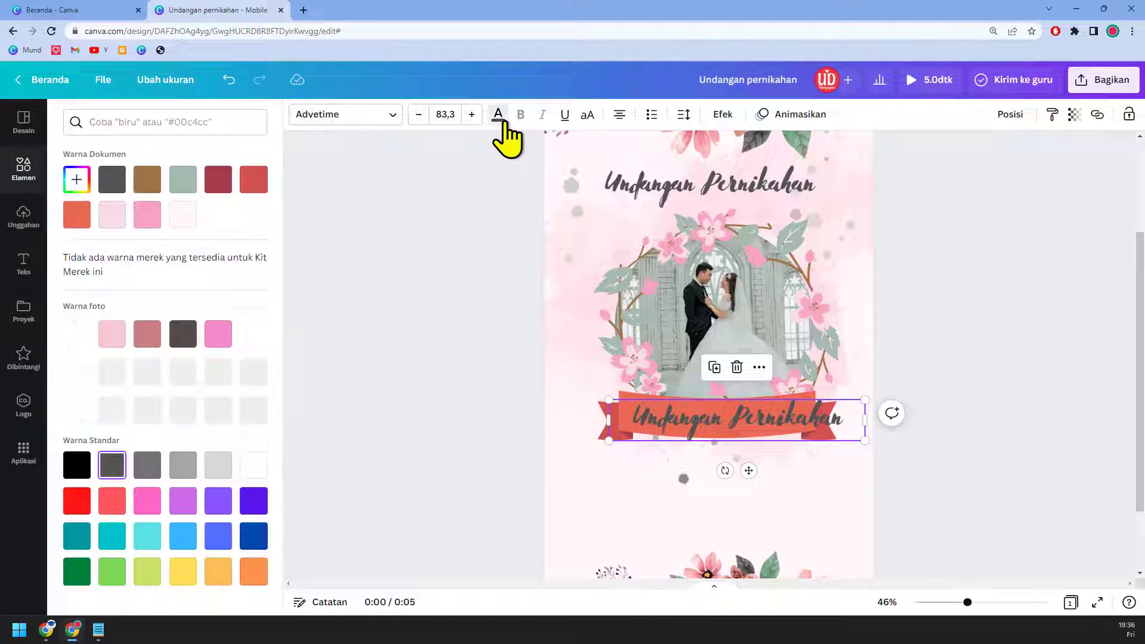
left_click(253, 466)
Step: Replace the ribbon text with the couple's names and nudge it into place
triple_click(692, 424)
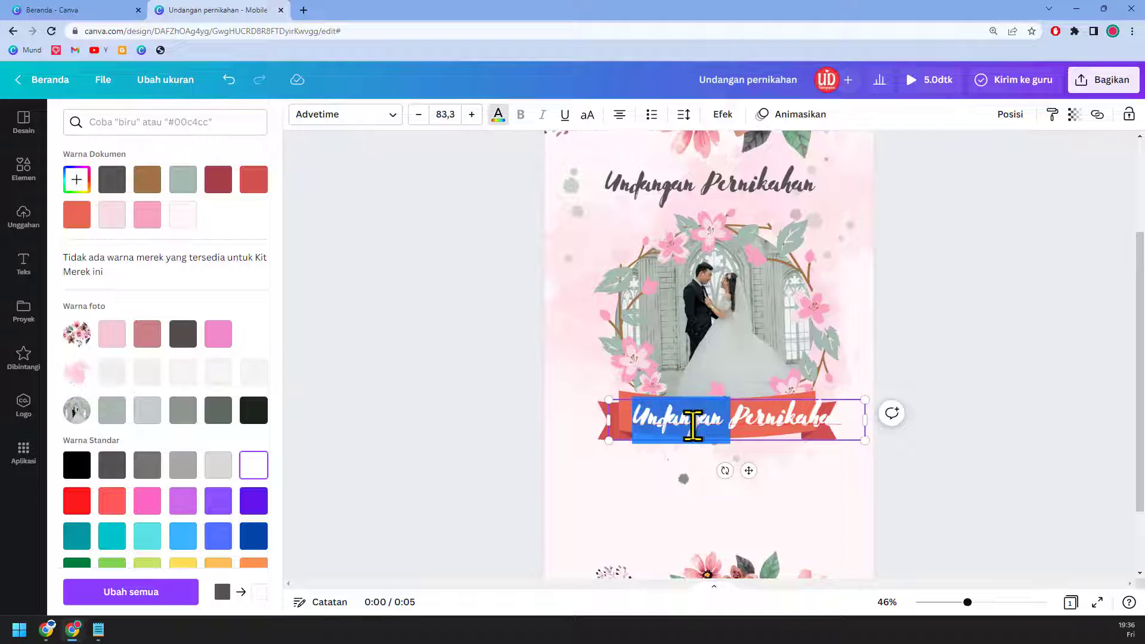
type("Naruto")
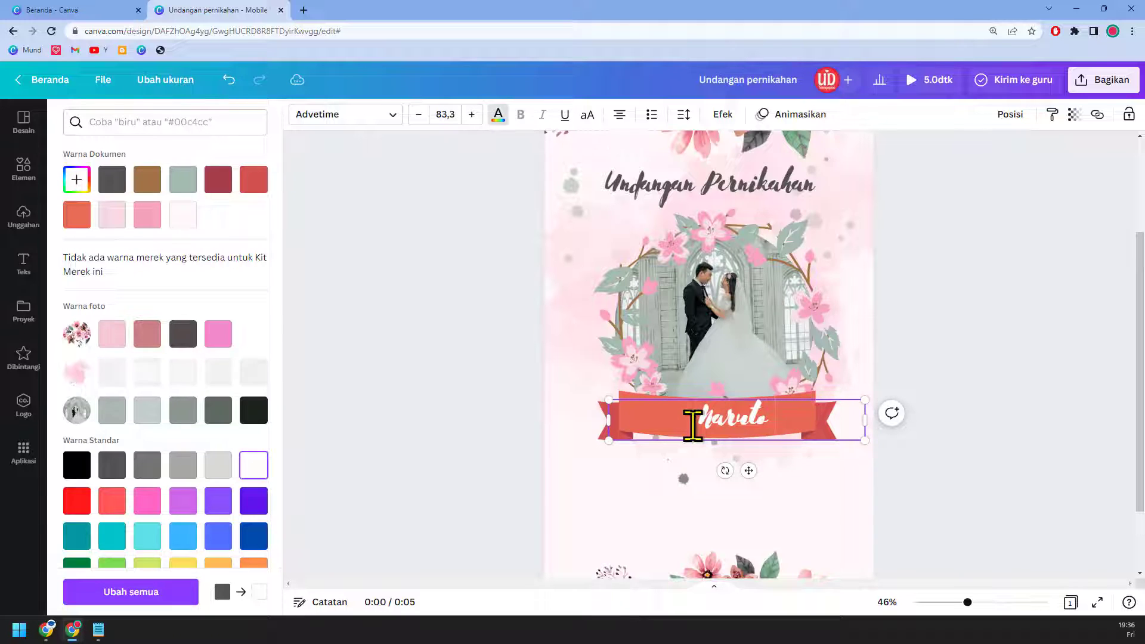
type(" & Hinata")
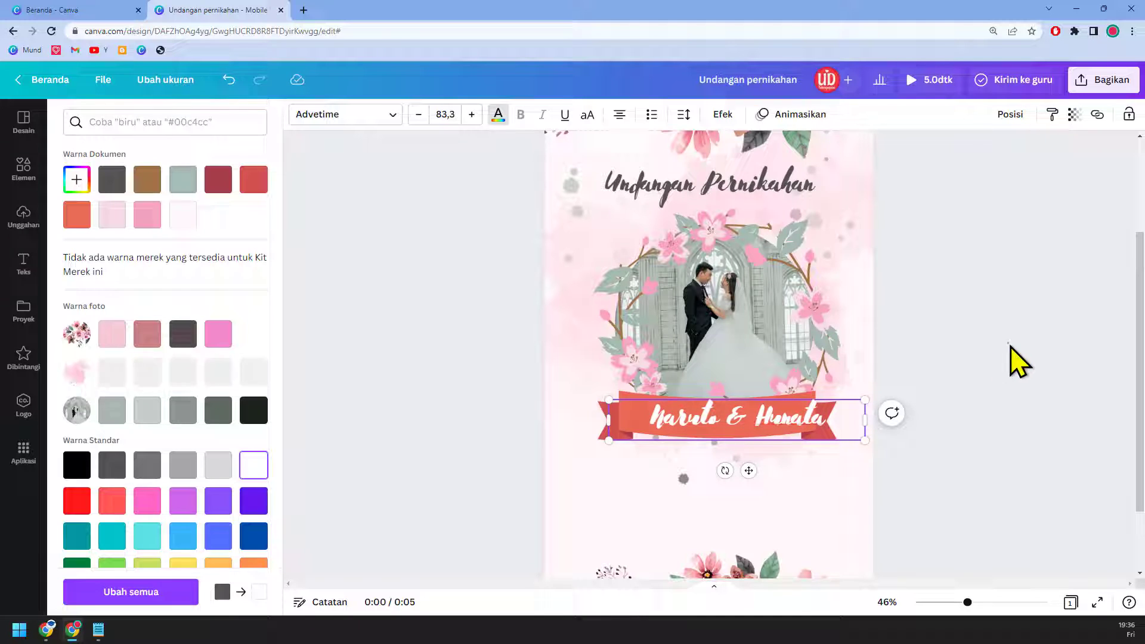
key("Escape")
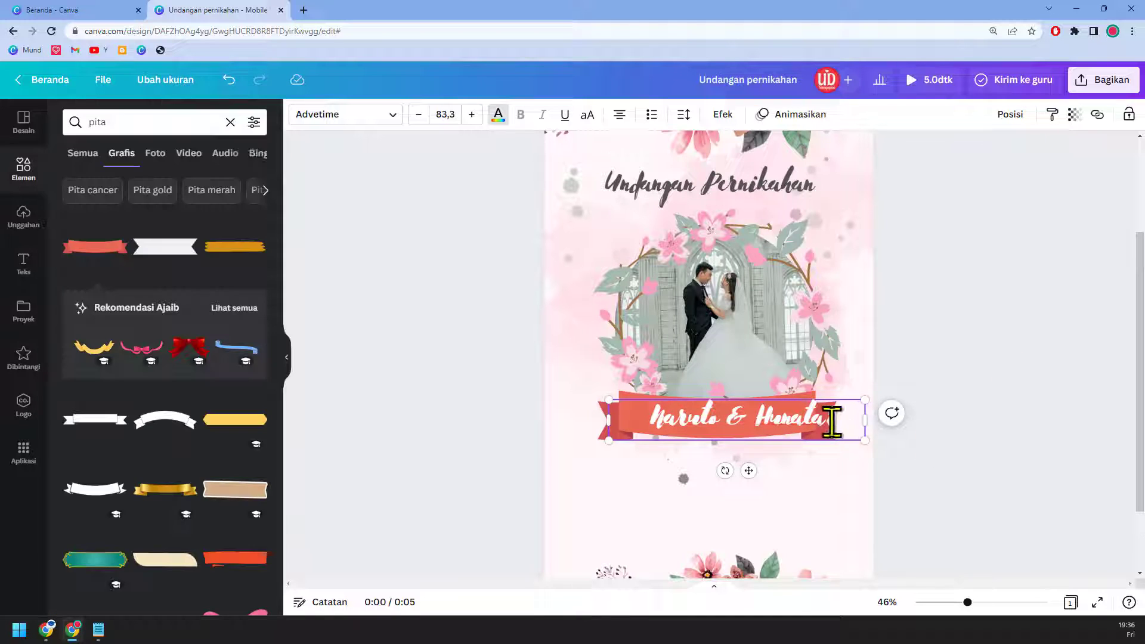
left_click(979, 366)
left_click(823, 425)
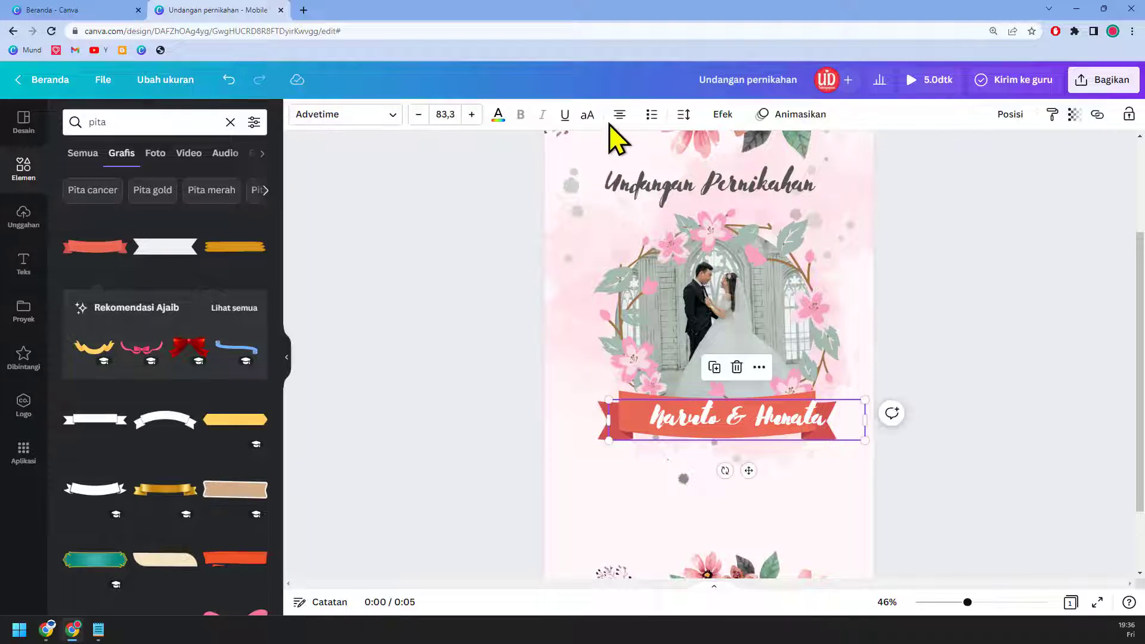
left_click_drag(796, 416, 784, 424)
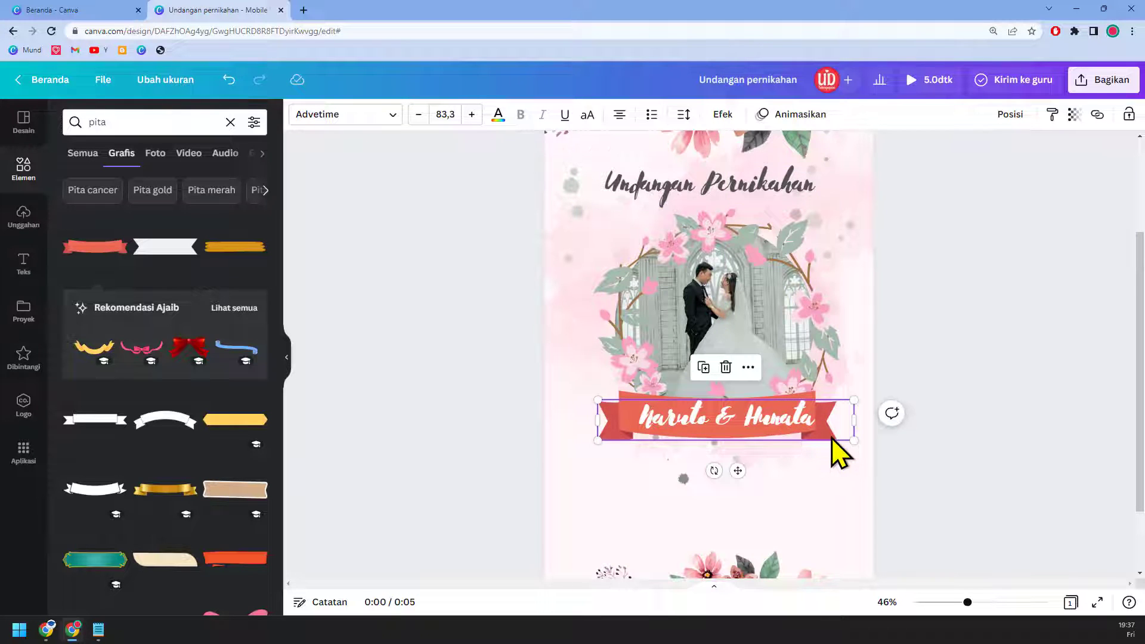
Step: Narrow and centre the names text box, then curve the names with Lengkungkan at -20
scroll(832, 439, "up", 3, "ctrl")
left_click_drag(867, 404, 860, 402)
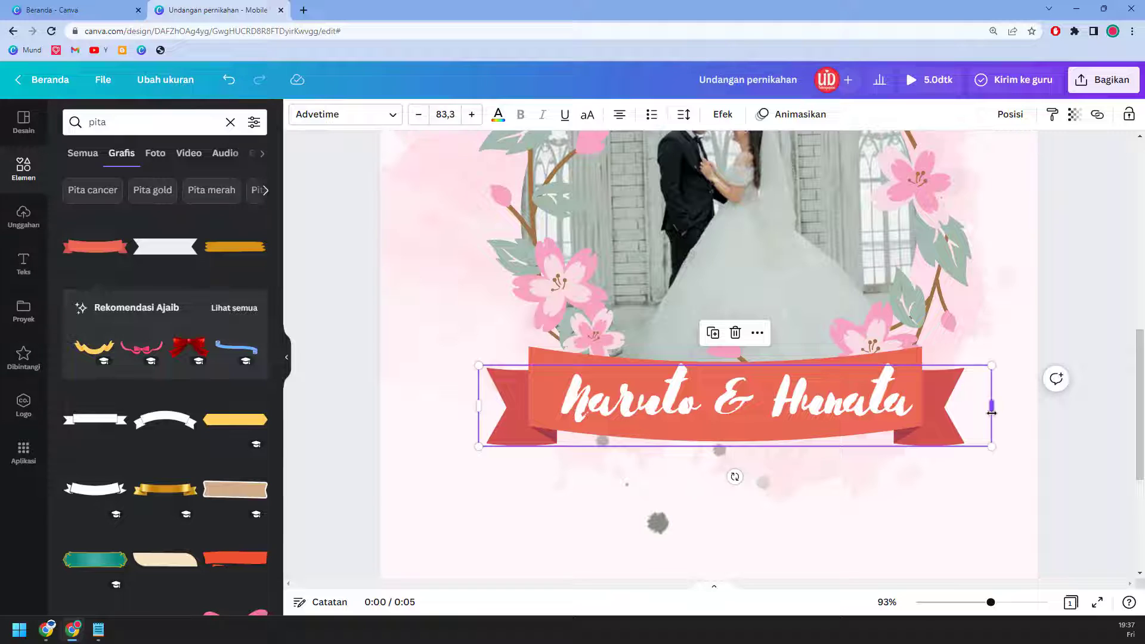
left_click_drag(991, 411, 941, 412)
left_click_drag(829, 416, 843, 411)
left_click(722, 114)
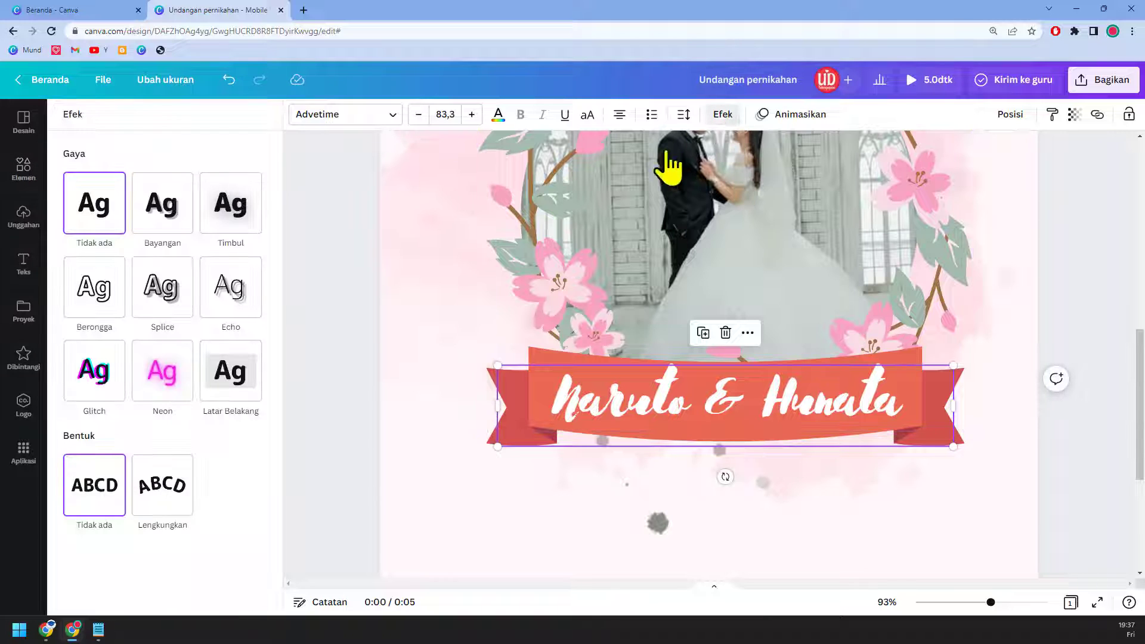
left_click(177, 506)
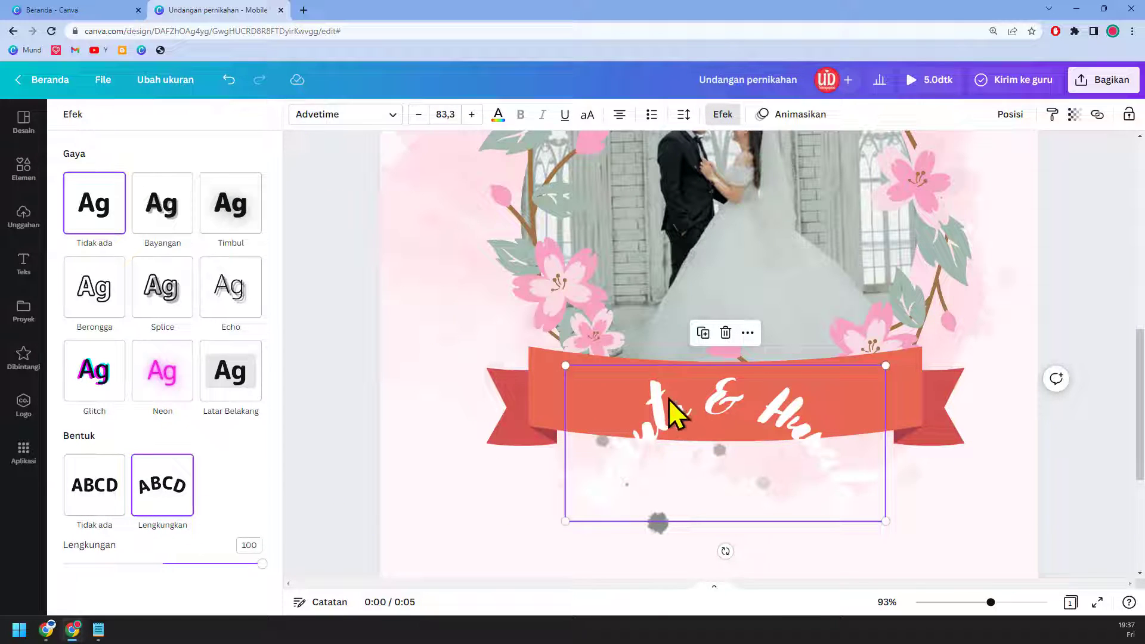
left_click_drag(261, 567, 145, 549)
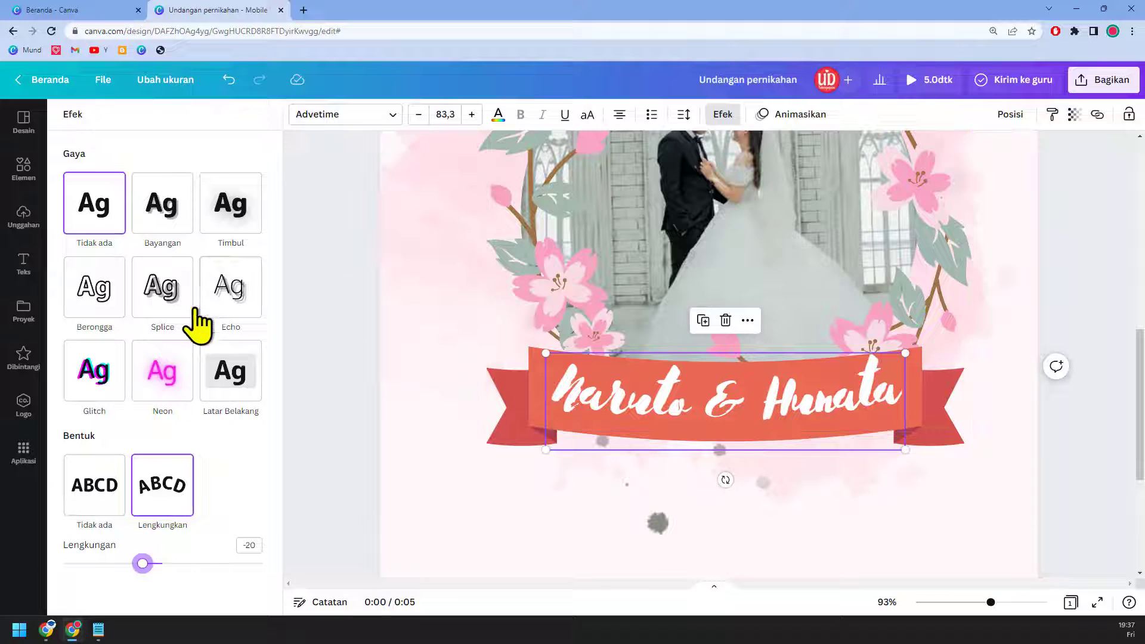
Step: Give the names a Timbul lifted shadow at intensity 73 and centre them with the ribbon
left_click(244, 216)
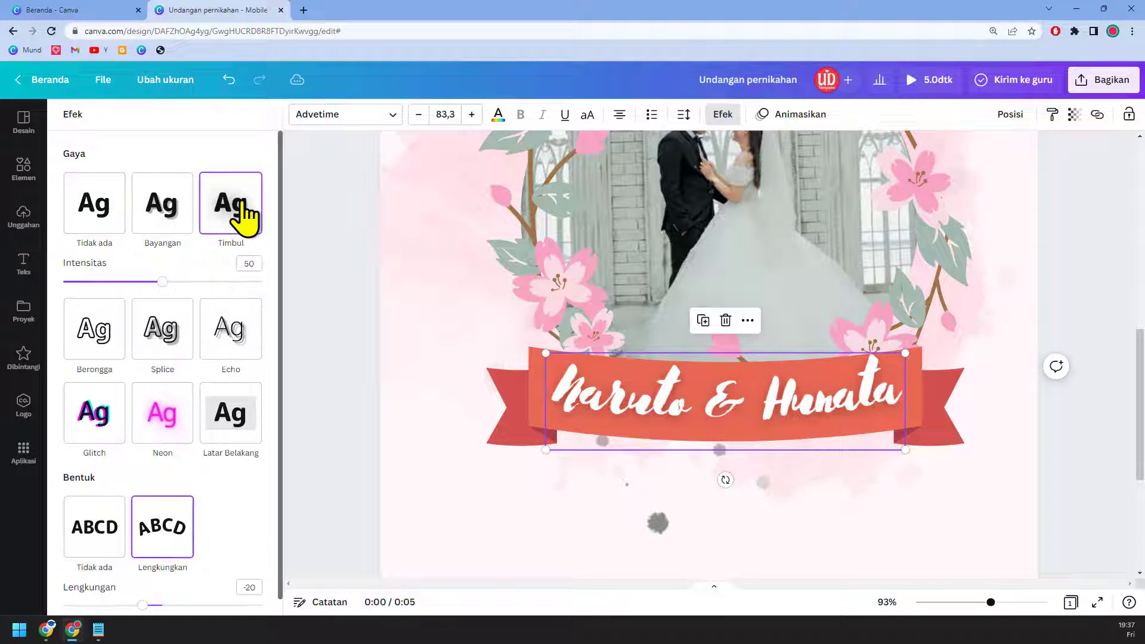
left_click(173, 213)
left_click(249, 212)
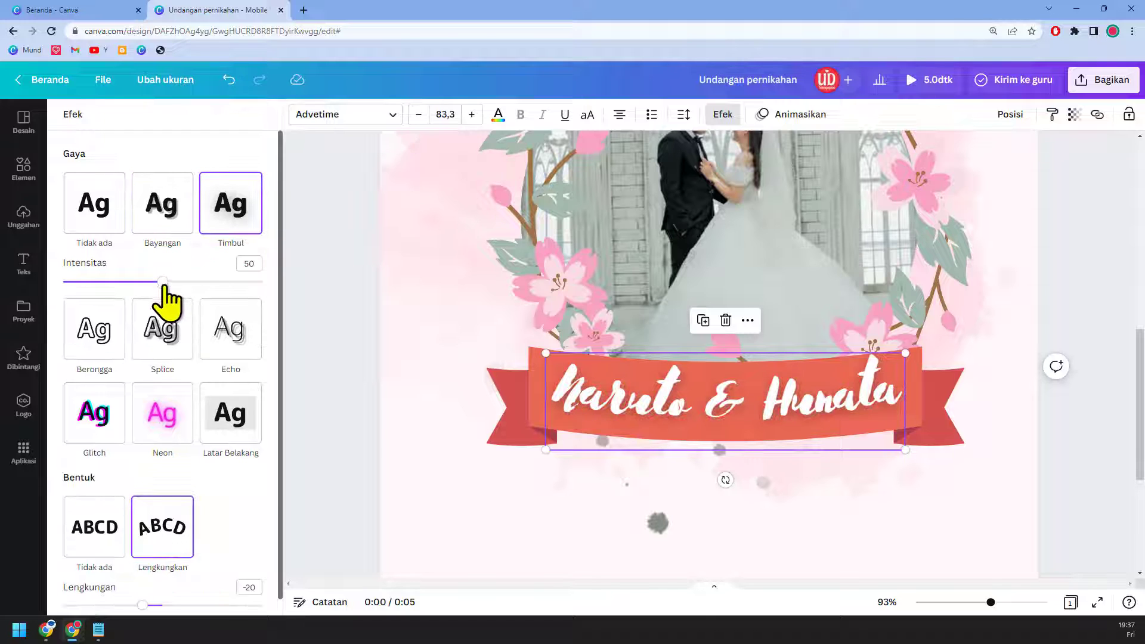
left_click_drag(164, 288, 248, 302)
left_click(1100, 462)
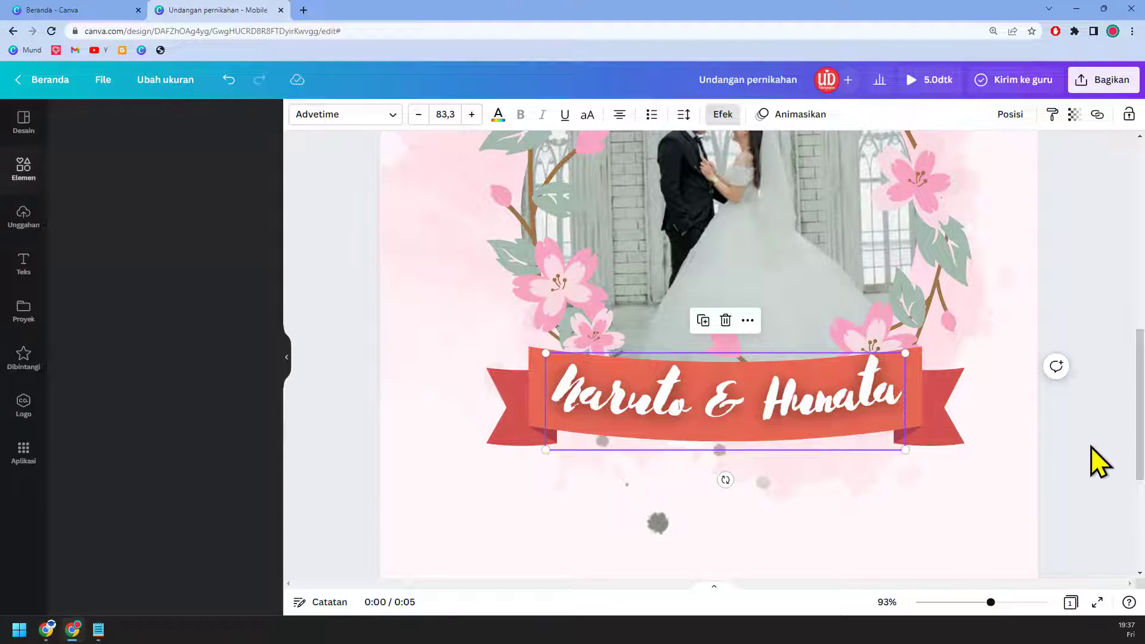
left_click(838, 438, "shift")
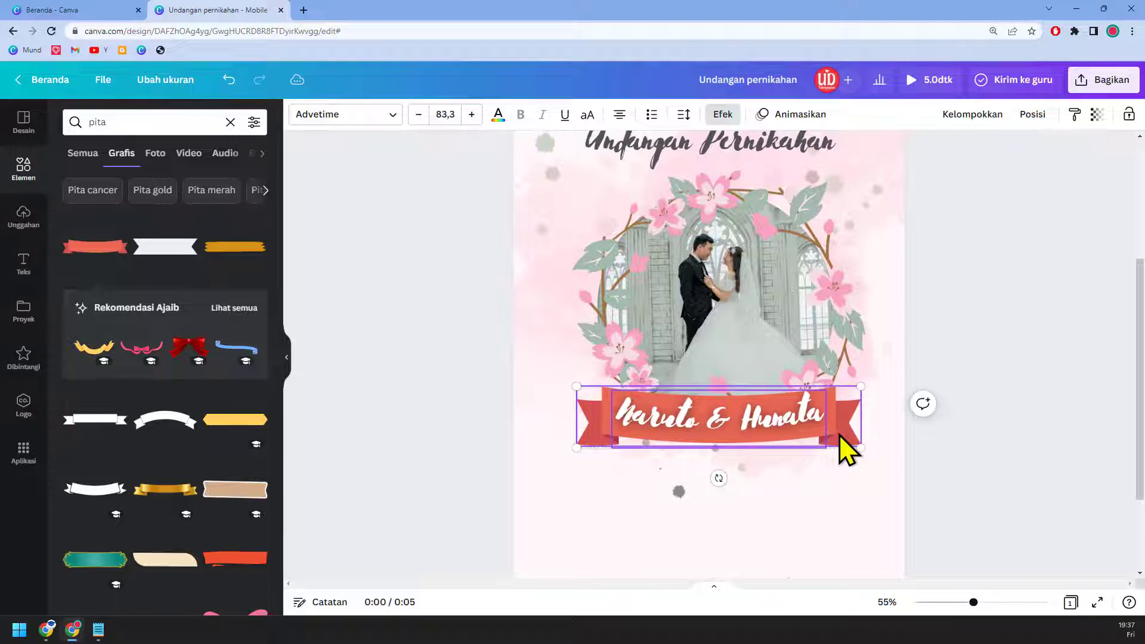
left_click_drag(843, 430, 837, 416)
Step: Search the Elements graphics for 'open button'
left_click(972, 447)
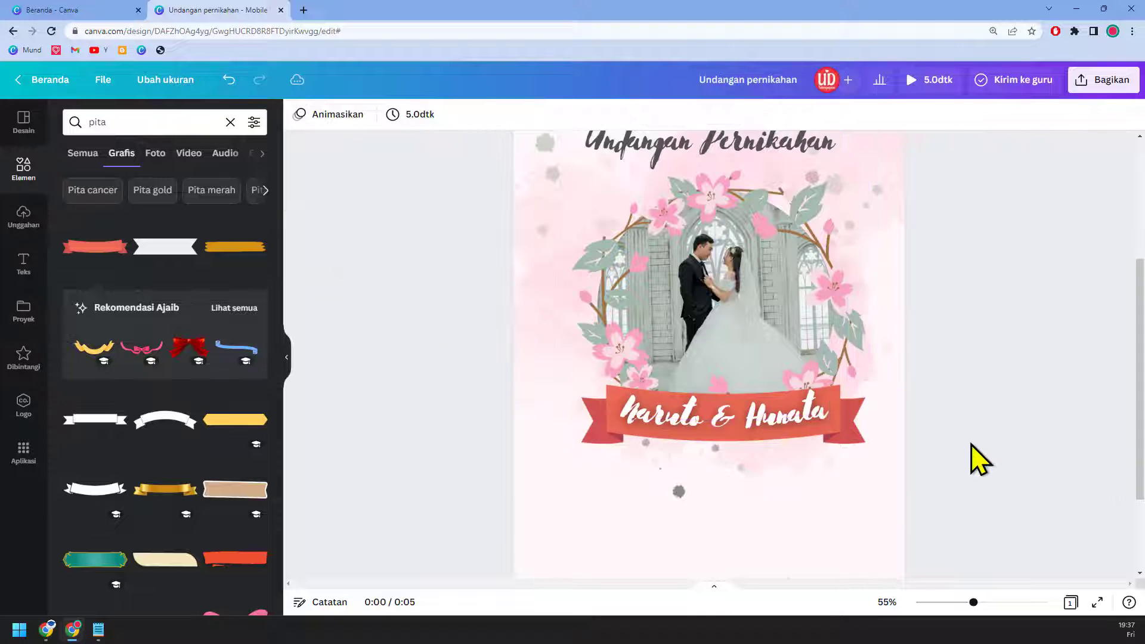
scroll(973, 446, "down", 2)
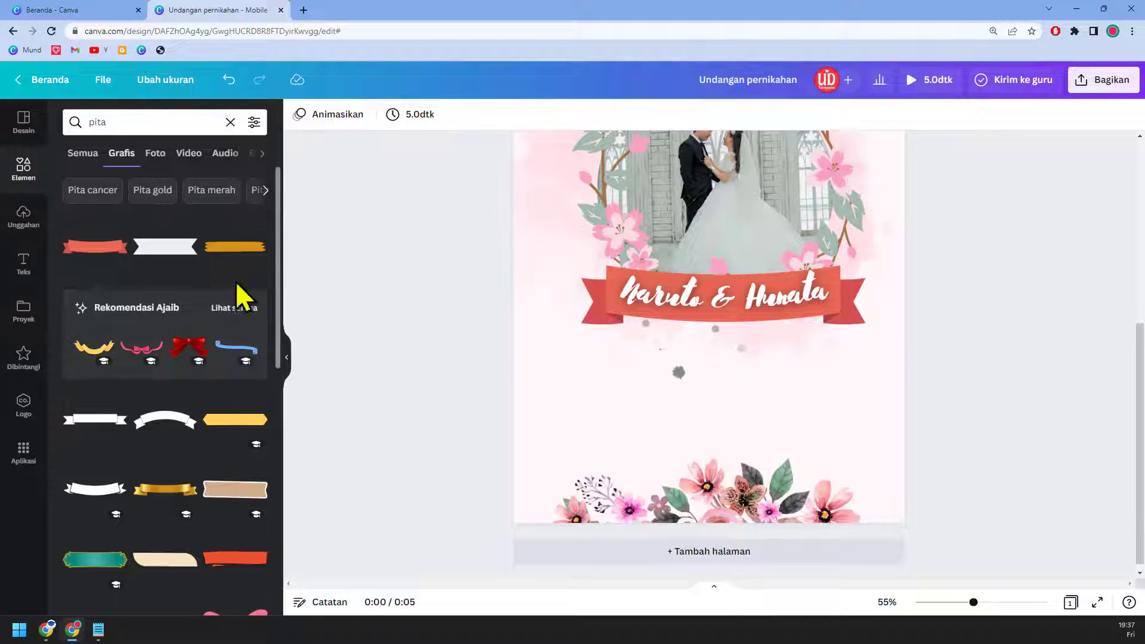
left_click(230, 122)
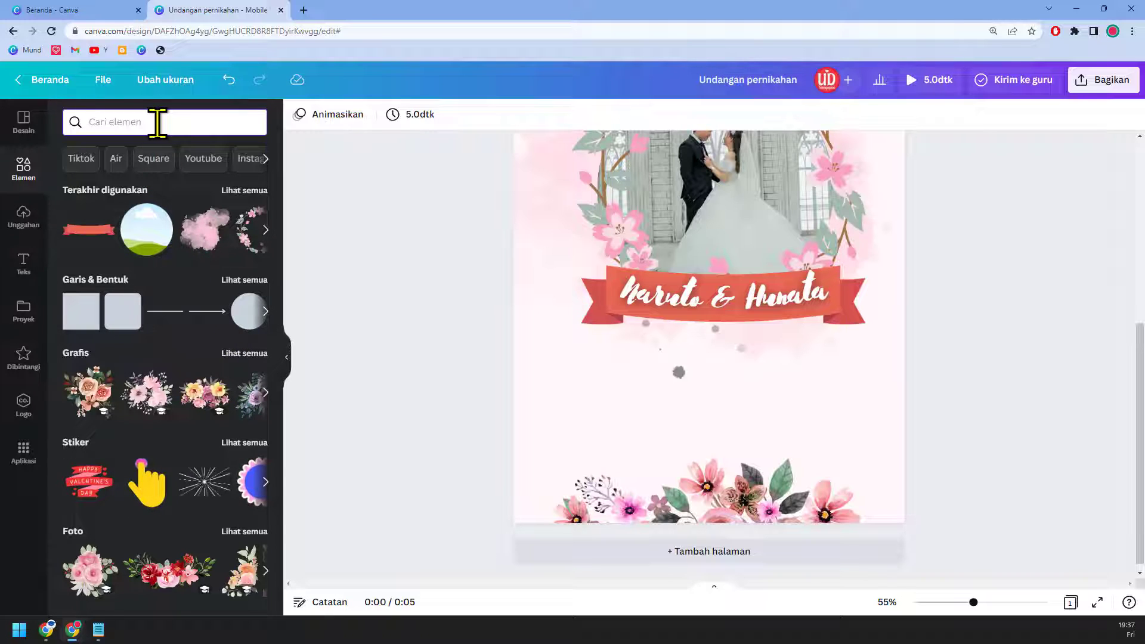
type("open")
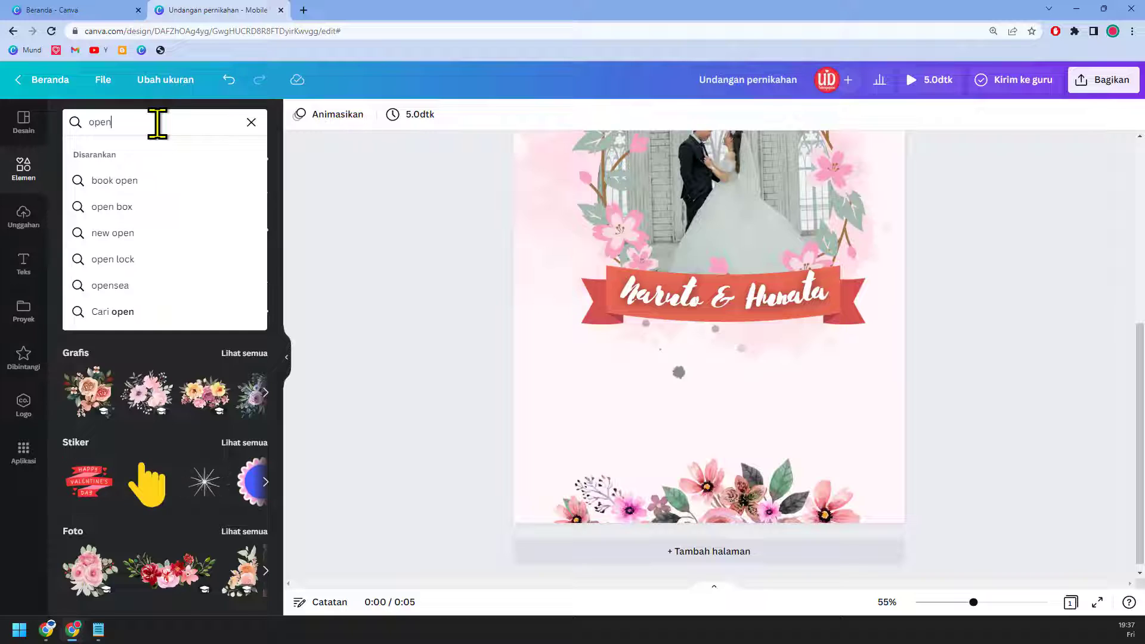
key("Return")
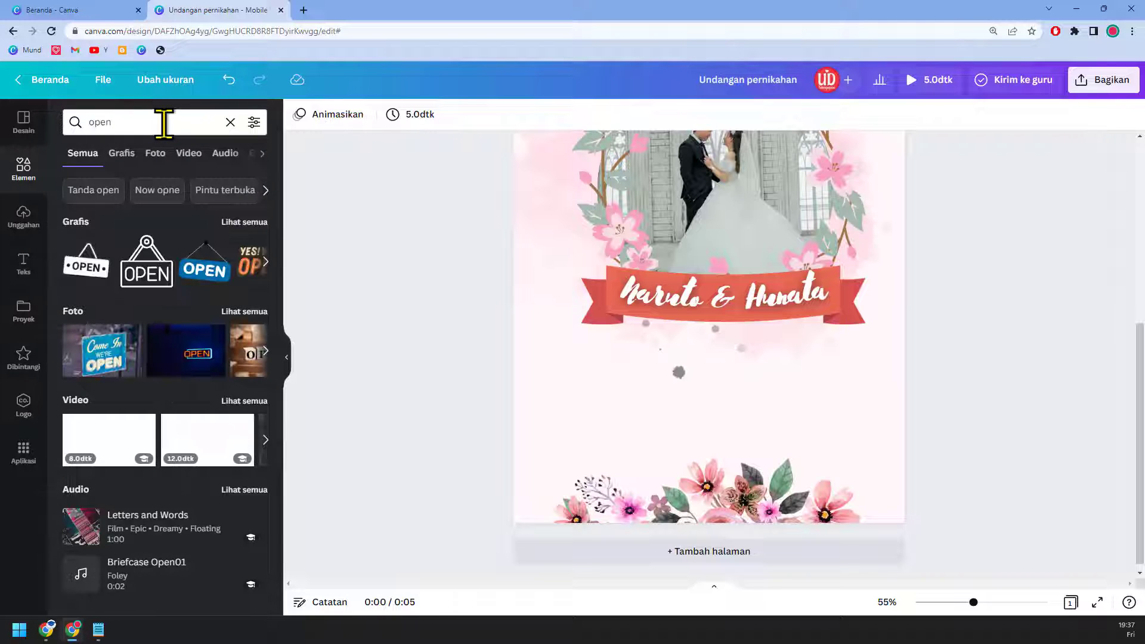
left_click(165, 124)
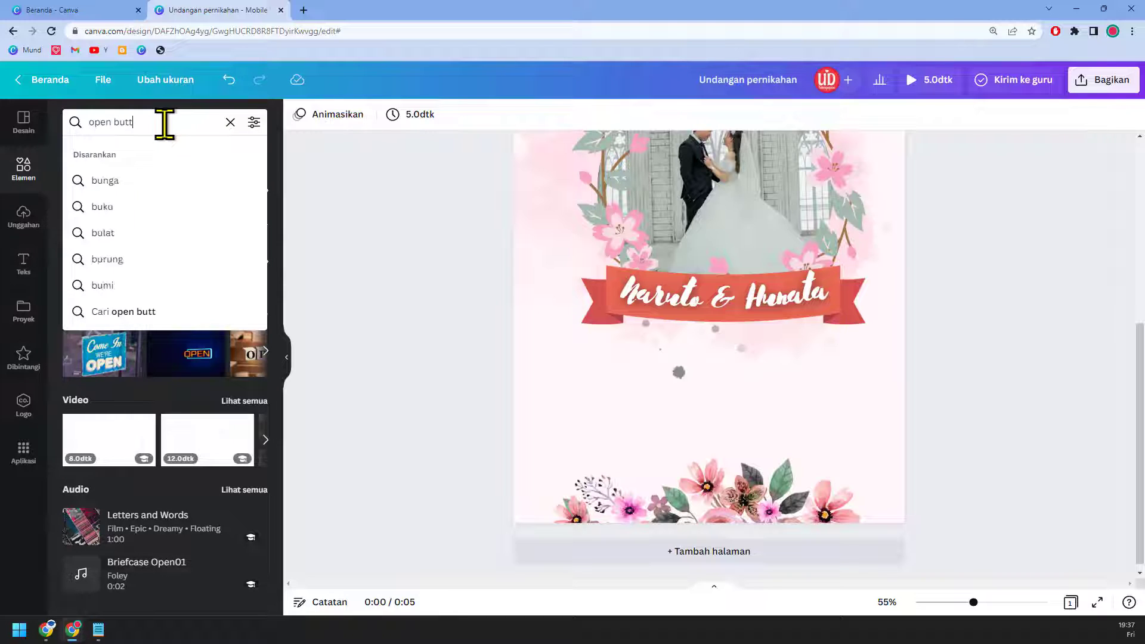
key("Return")
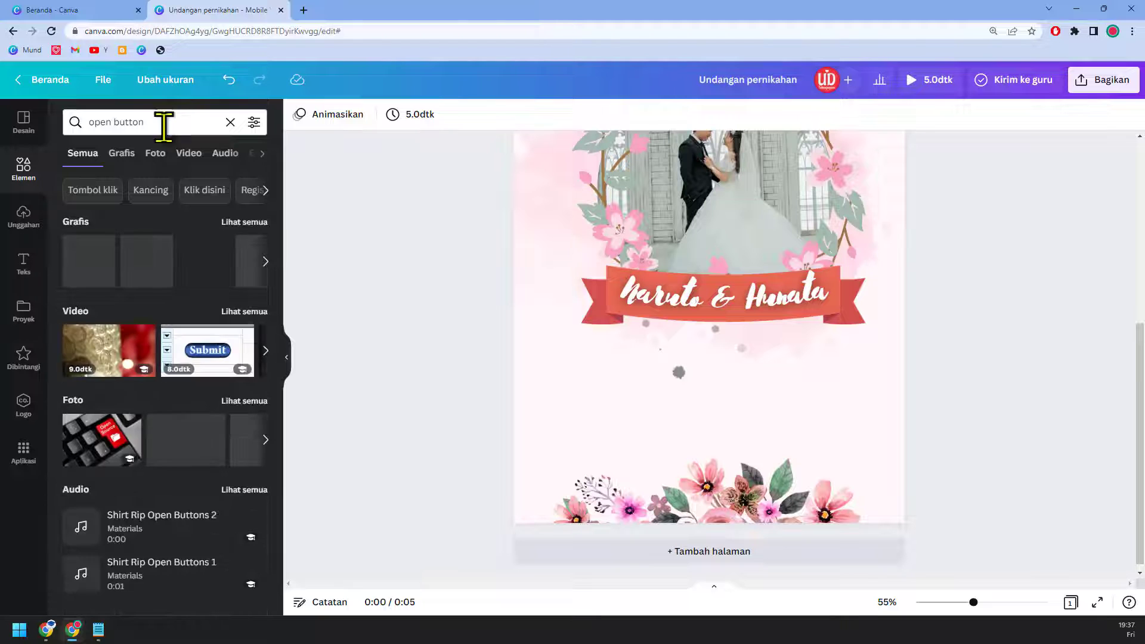
left_click(122, 155)
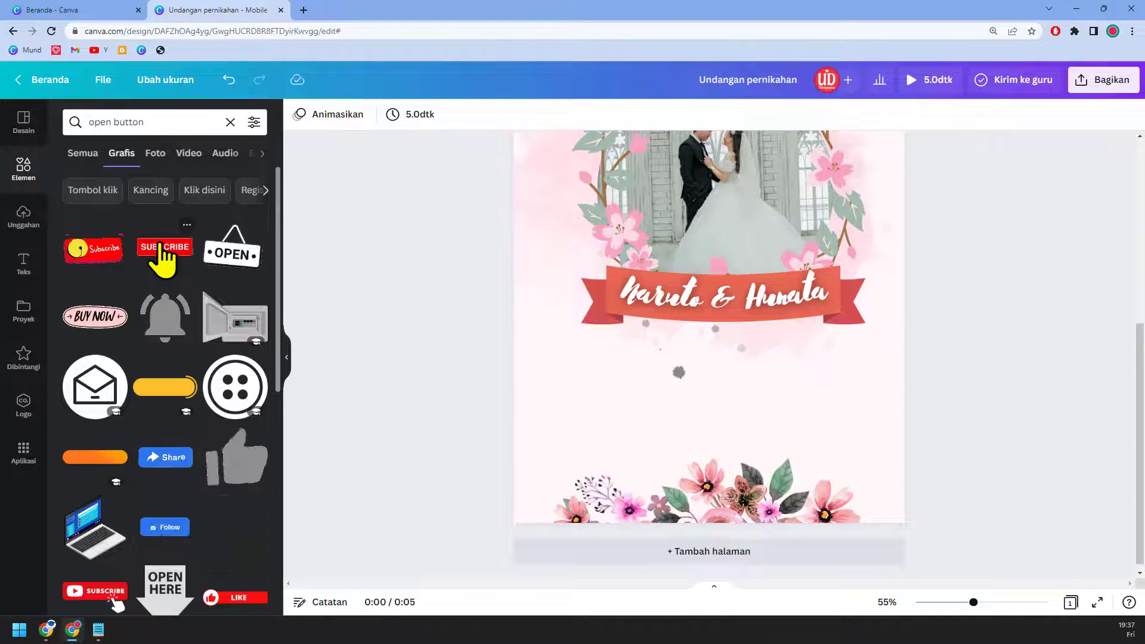
Step: Change the search to just 'button' and browse the button graphics
scroll(164, 262, "down", 1)
scroll(185, 284, "down", 9)
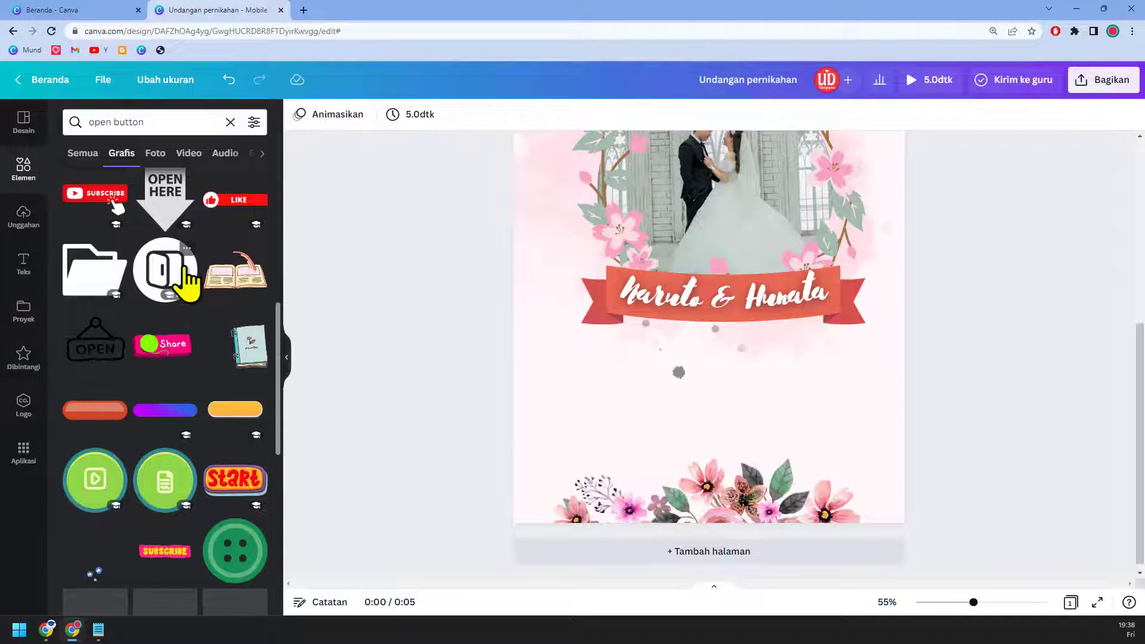
scroll(187, 280, "down", 2)
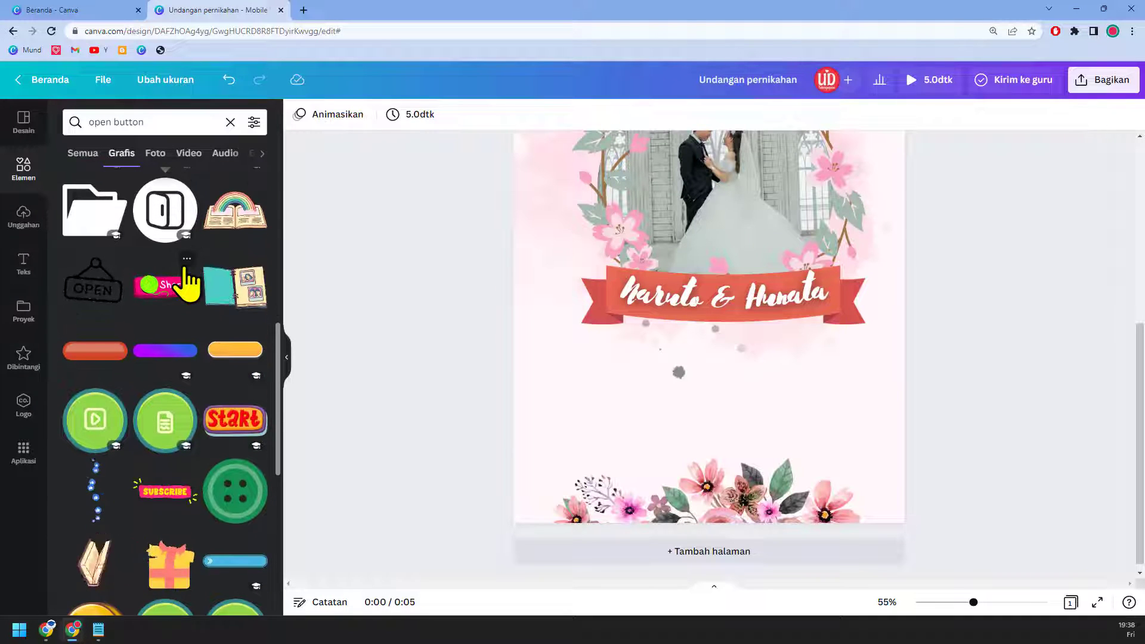
scroll(185, 284, "down", 2)
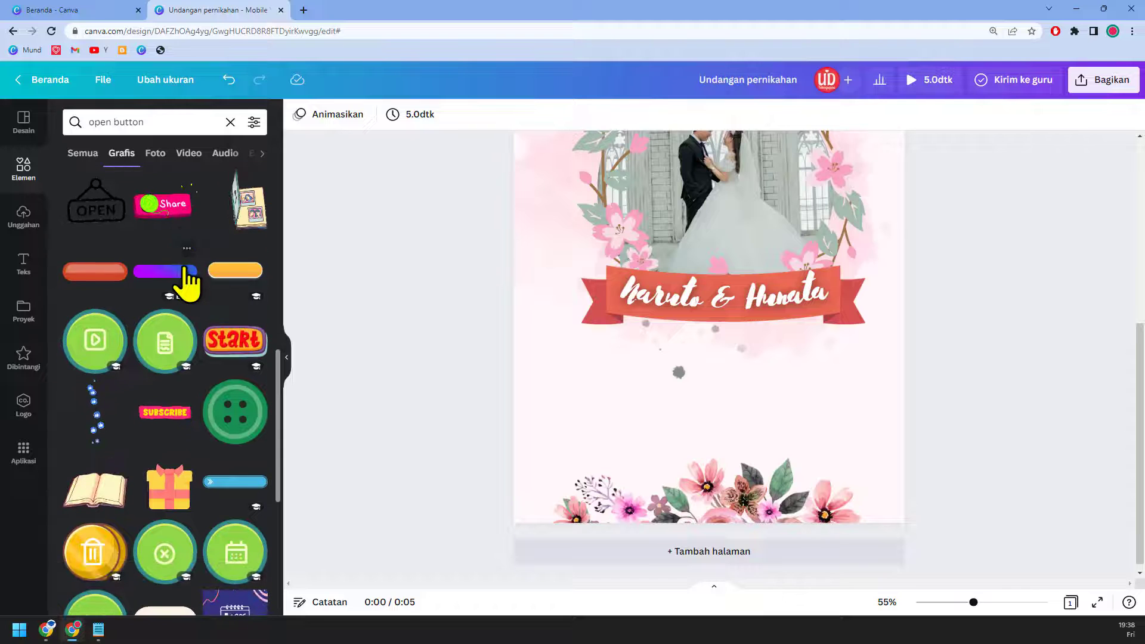
left_click(99, 122)
double_click(103, 122)
key("BackSpace")
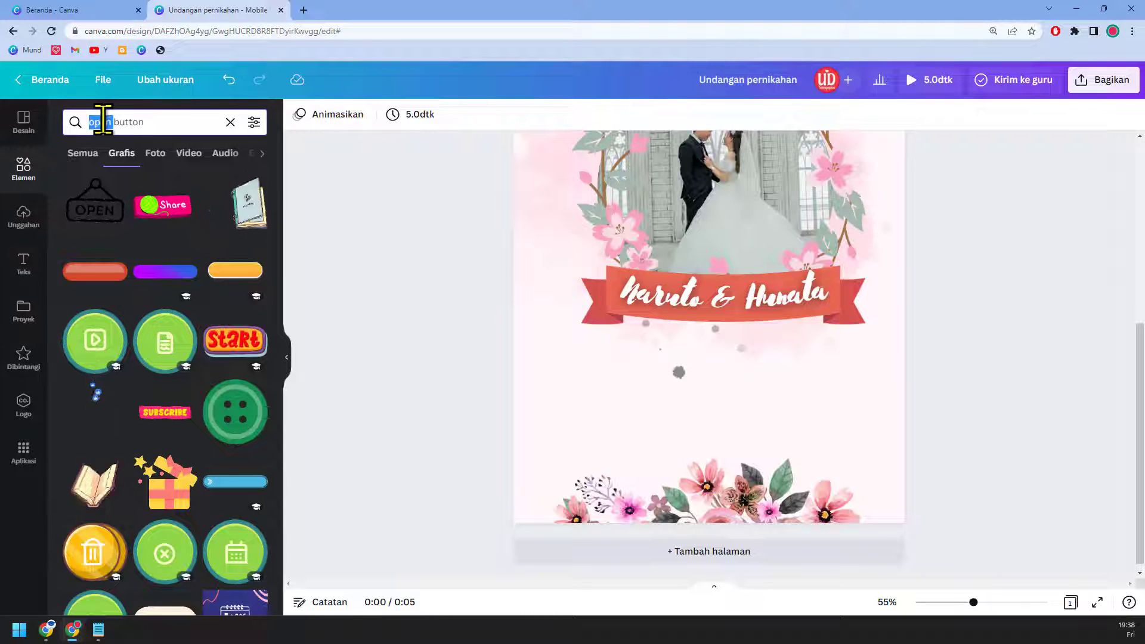
key("Return")
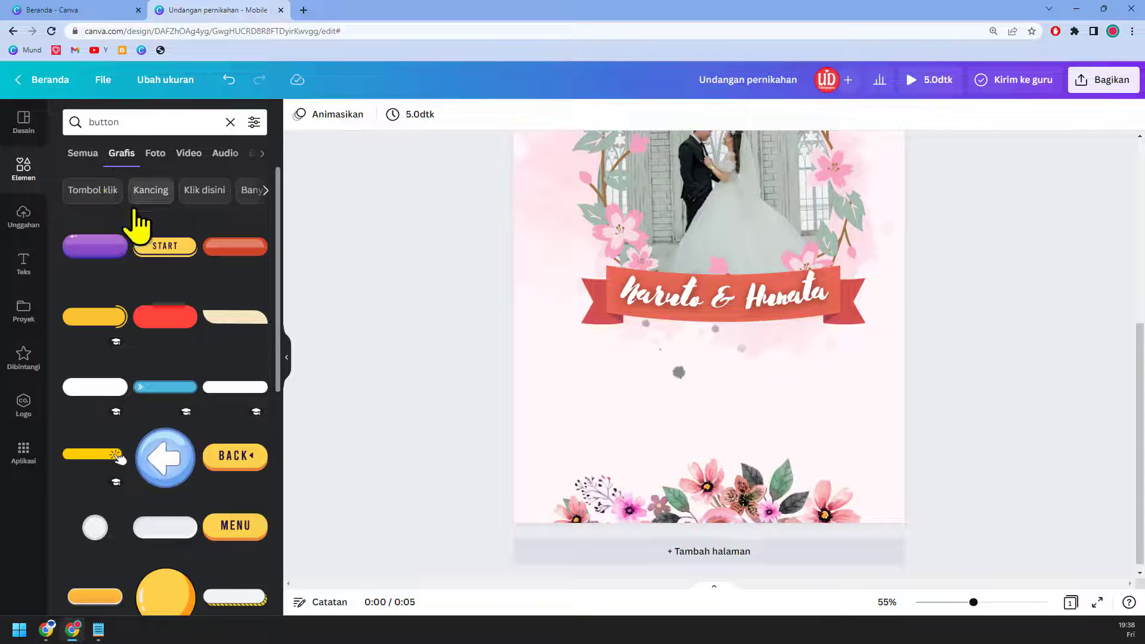
scroll(167, 286, "down", 2)
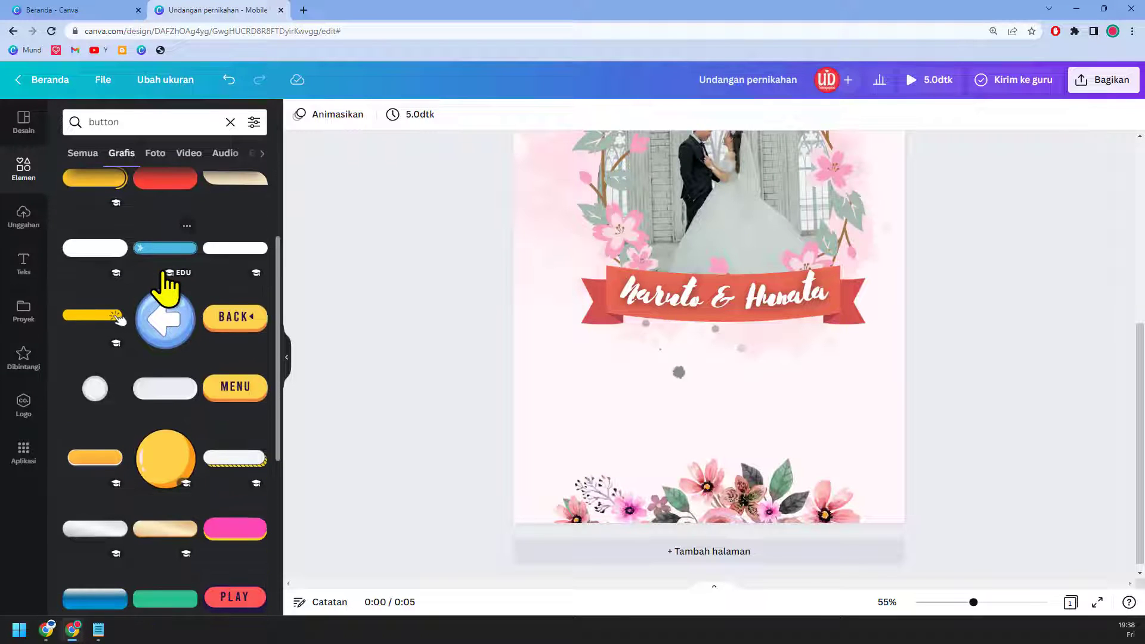
scroll(165, 286, "down", 2)
left_click(103, 358)
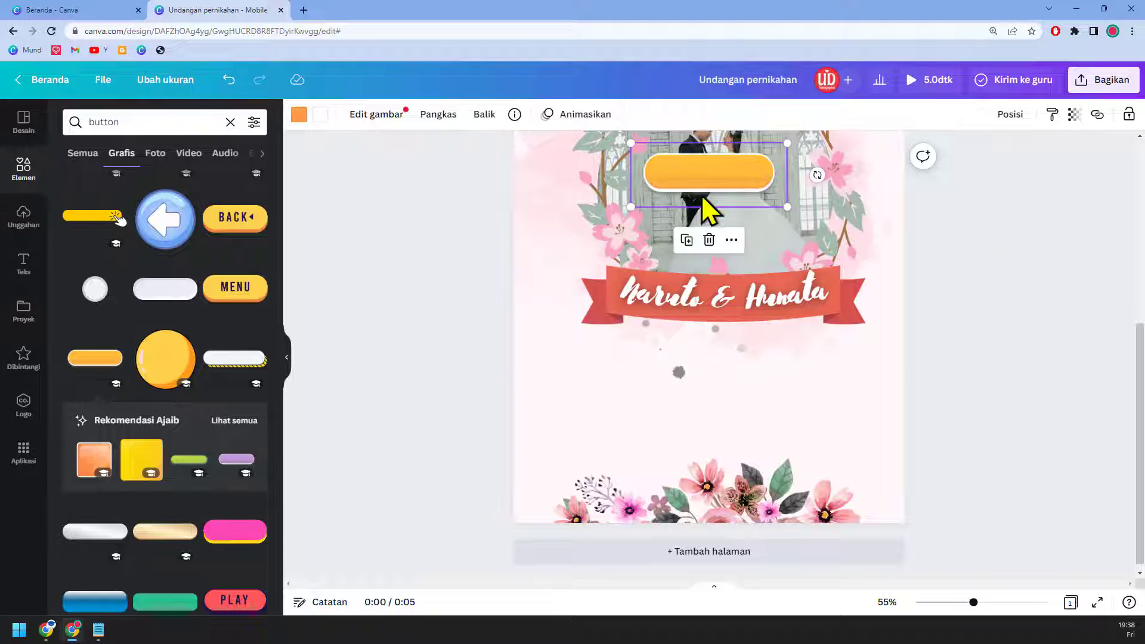
left_click_drag(701, 197, 660, 384)
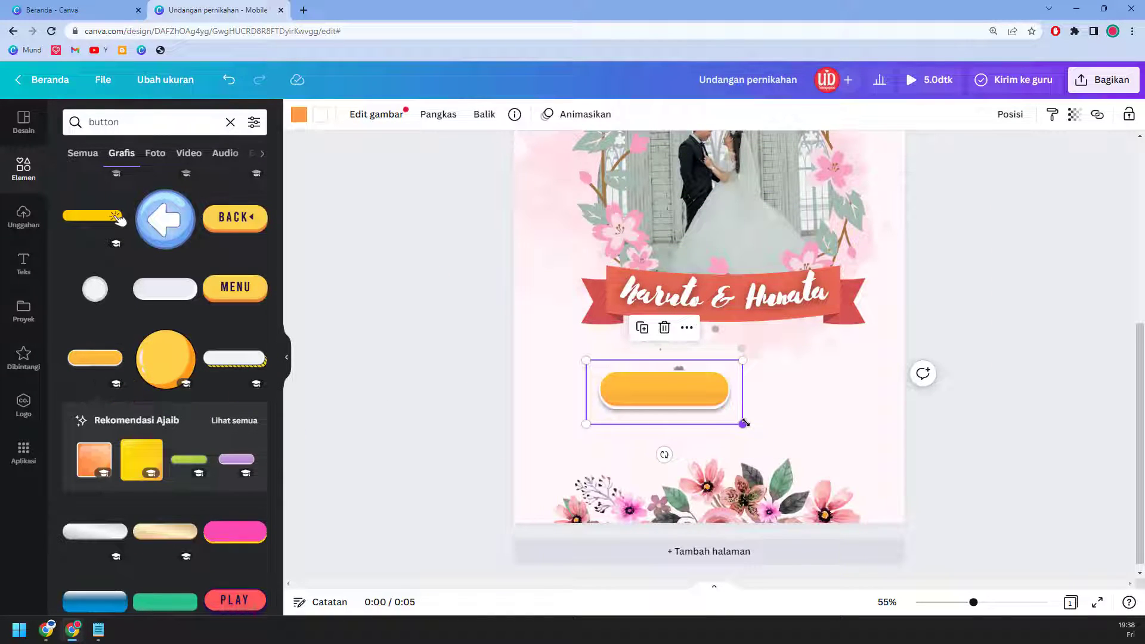
left_click_drag(742, 423, 761, 406)
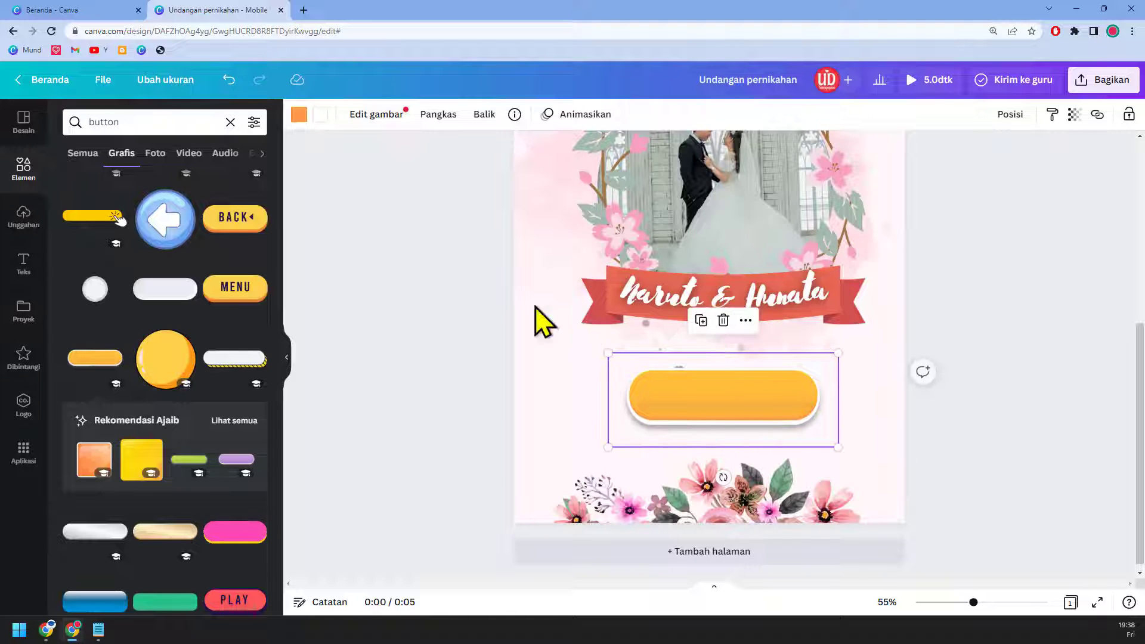
left_click(301, 115)
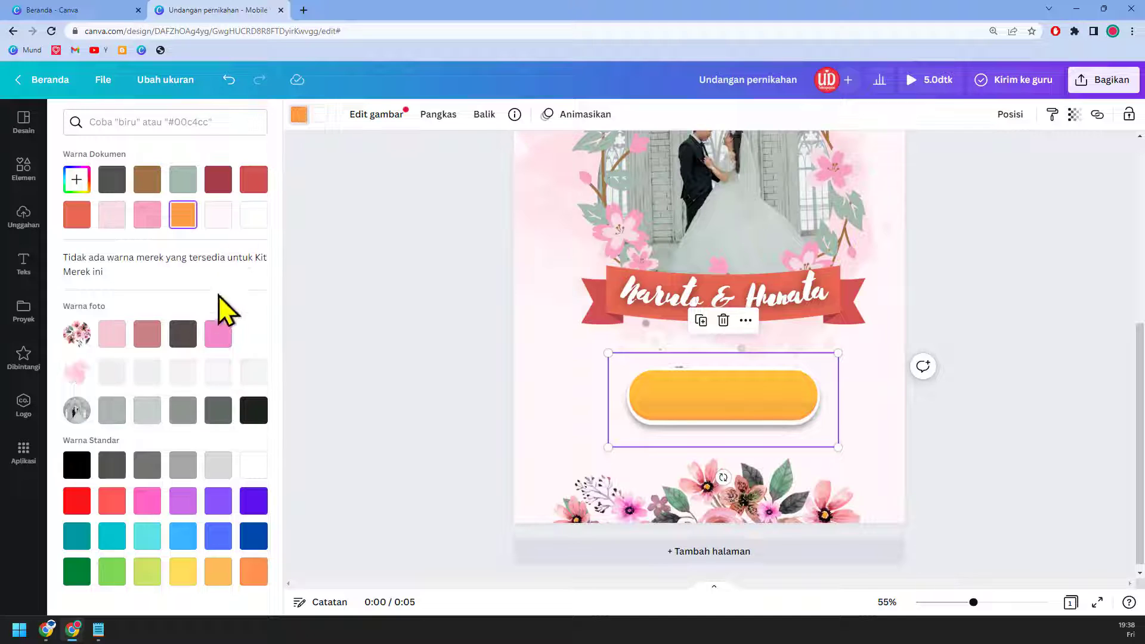
left_click(222, 339)
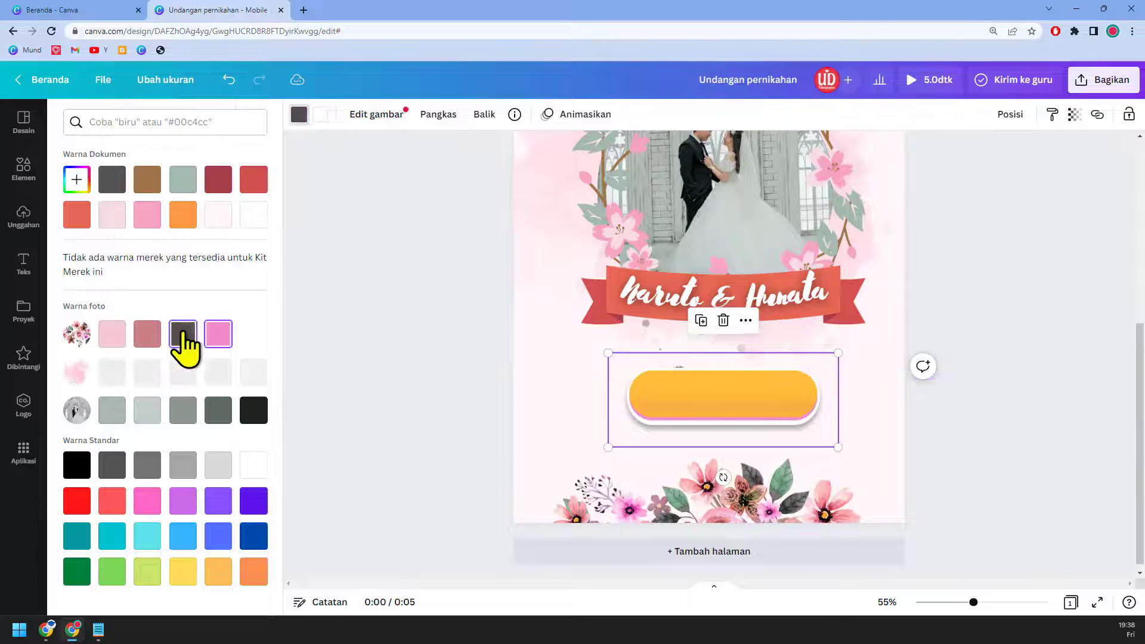
left_click(793, 416)
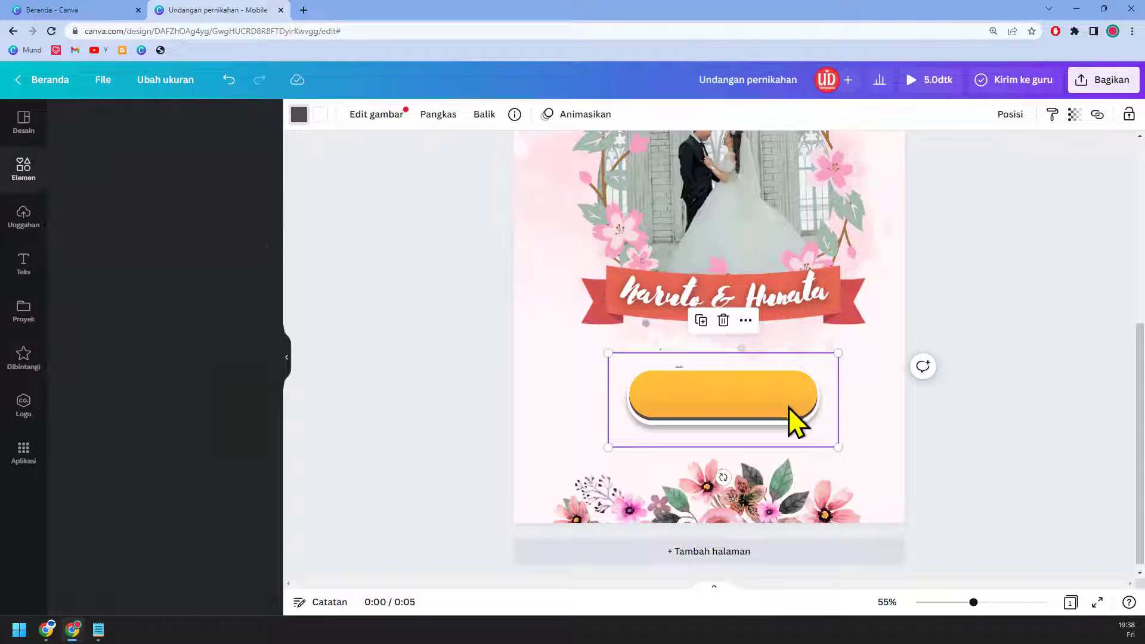
left_click(814, 418)
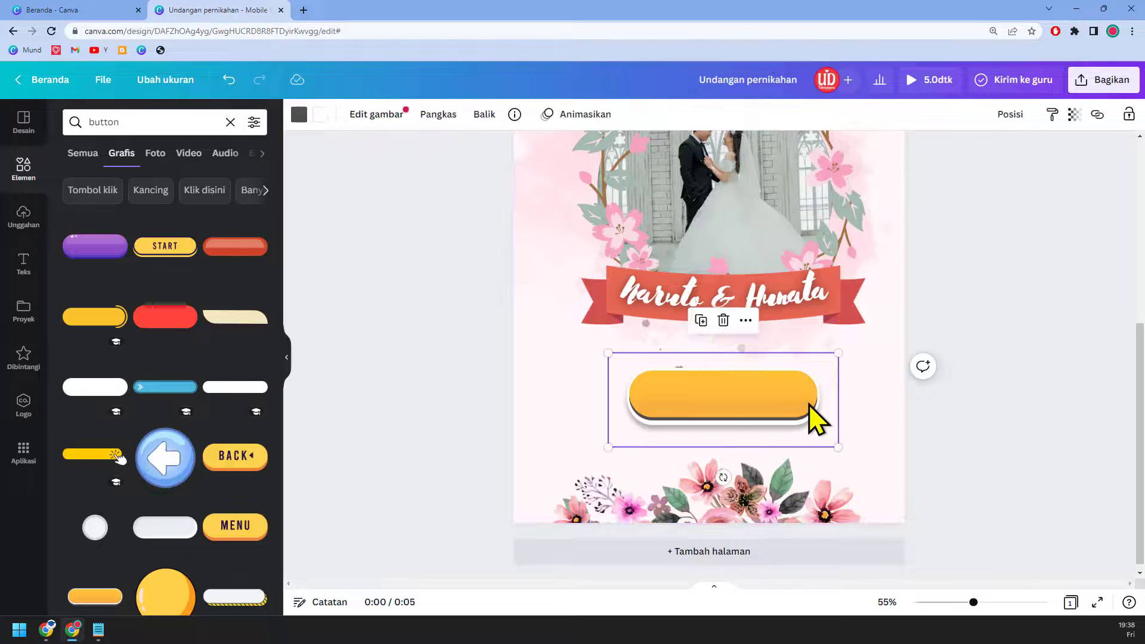
key("Delete")
Step: Clear the button search and open the full Garis & Bentuk collection down to Bentuk
scroll(173, 344, "down", 2)
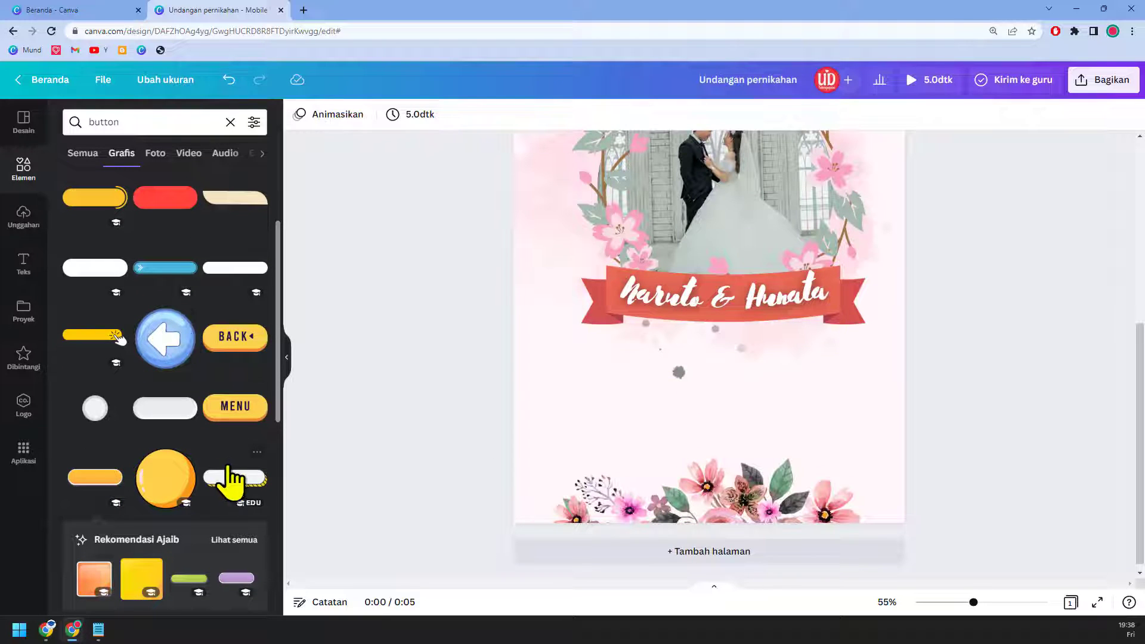
scroll(228, 468, "down", 2)
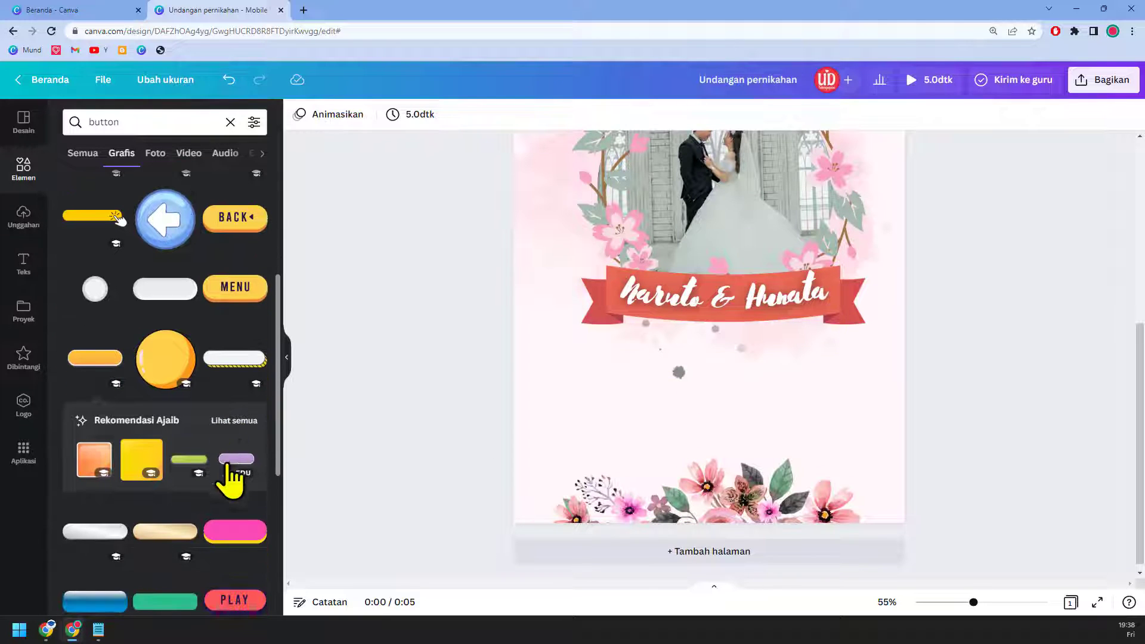
left_click(231, 123)
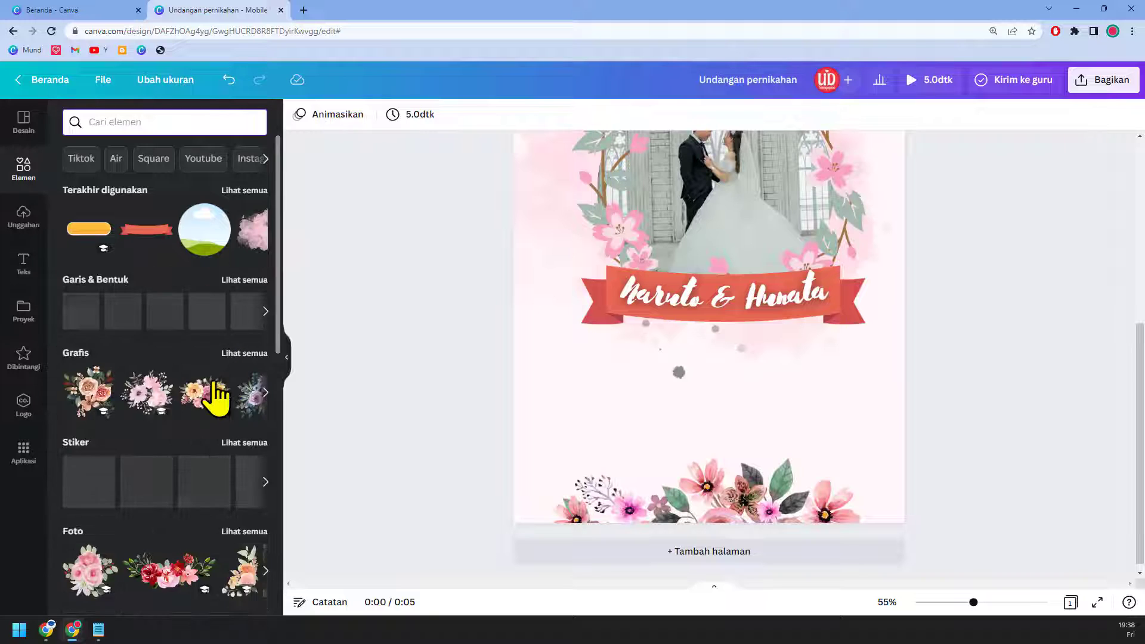
scroll(217, 396, "down", 7)
scroll(213, 386, "down", 3)
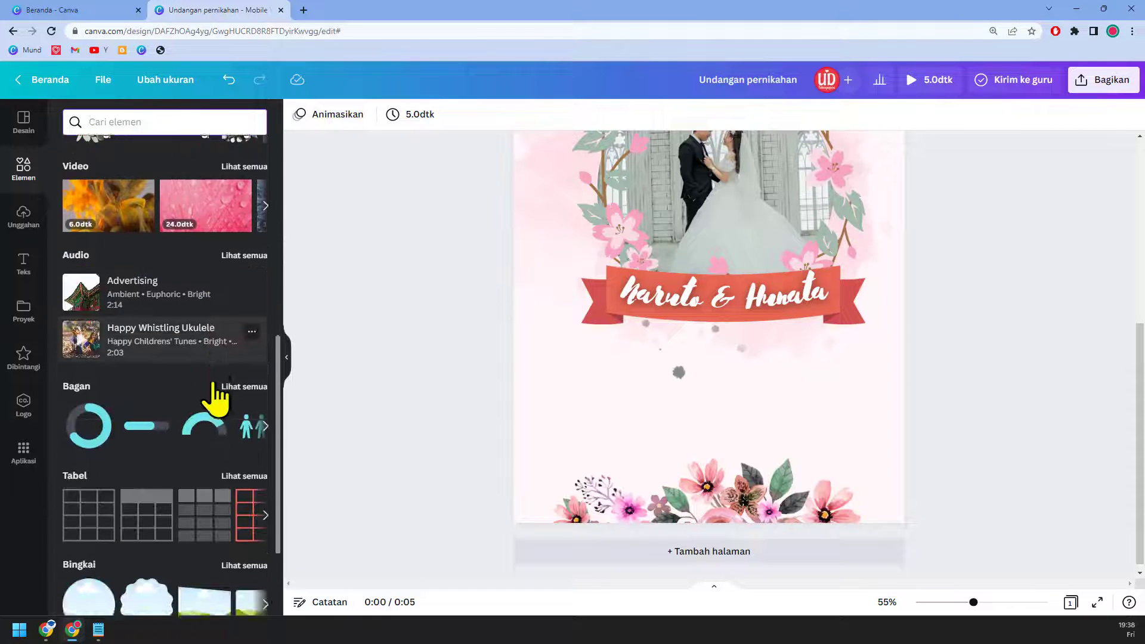
scroll(217, 400, "up", 4)
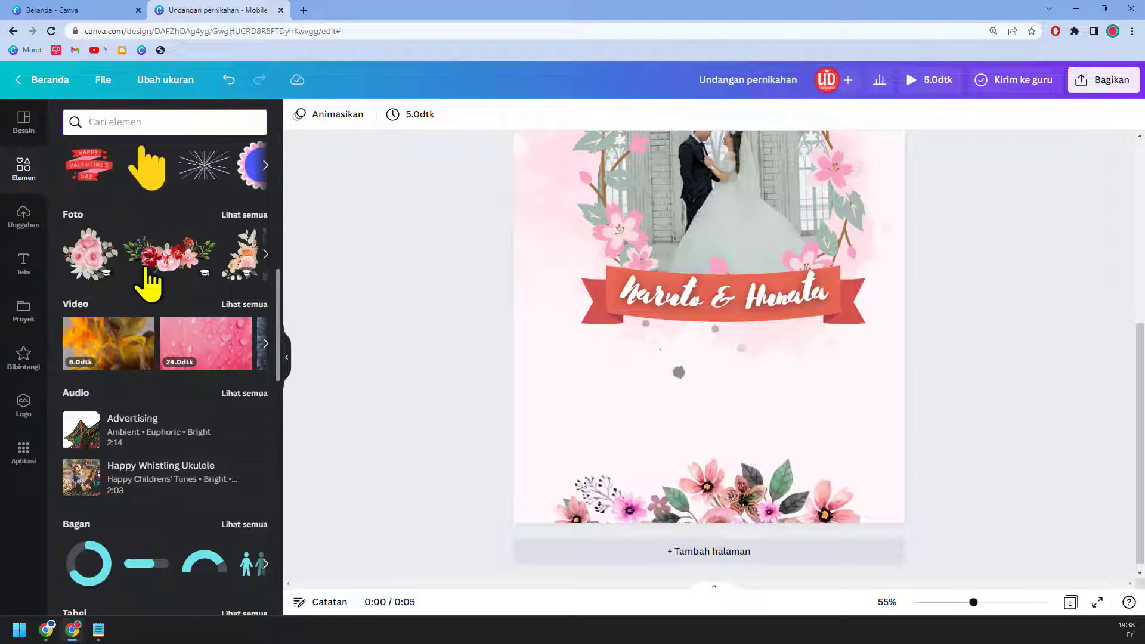
scroll(199, 422, "up", 2)
scroll(203, 423, "up", 3)
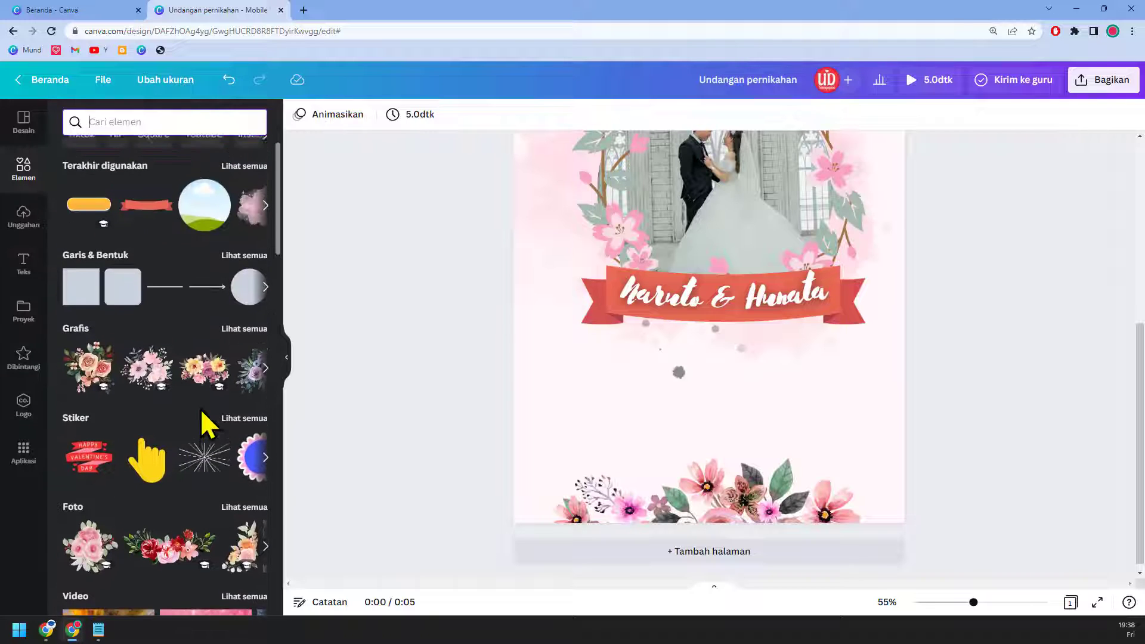
left_click(236, 279)
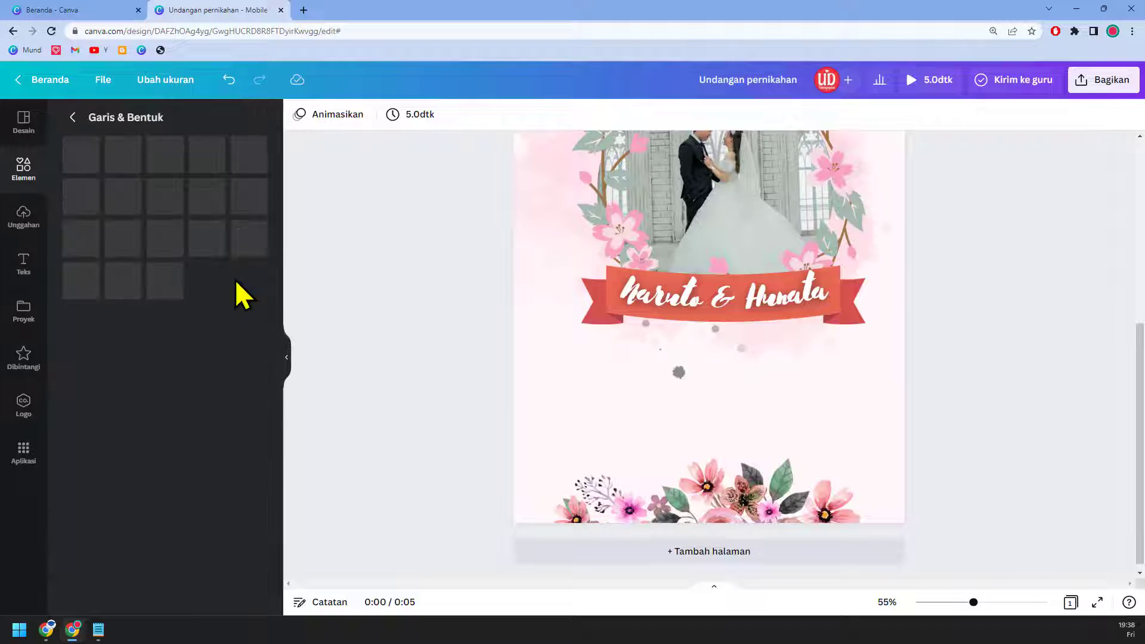
scroll(206, 381, "down", 2)
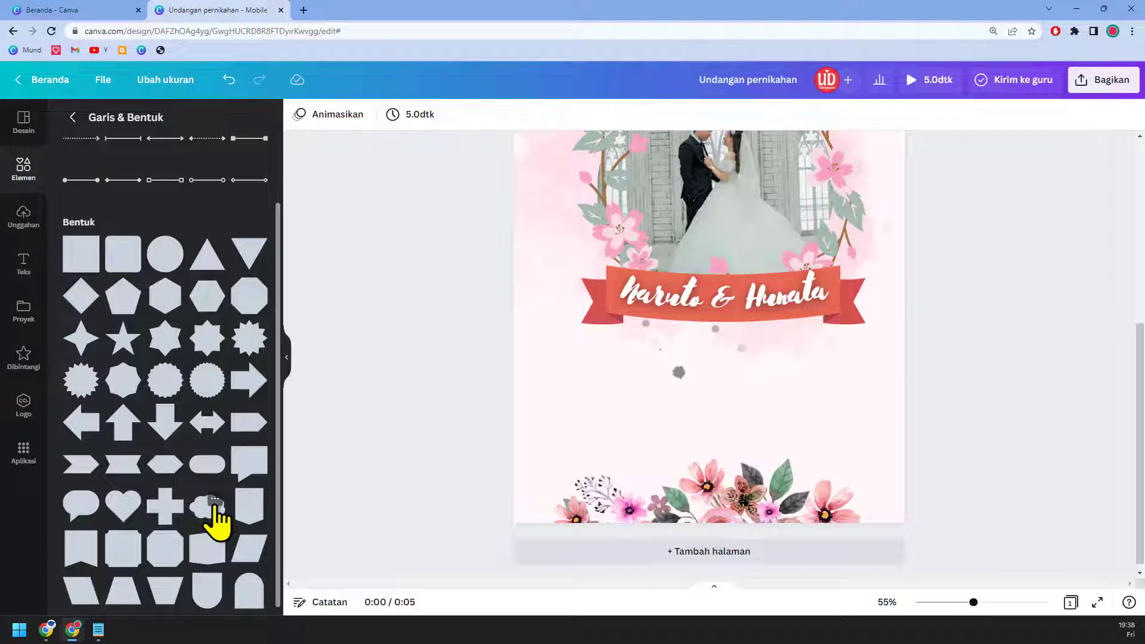
scroll(215, 518, "down", 1)
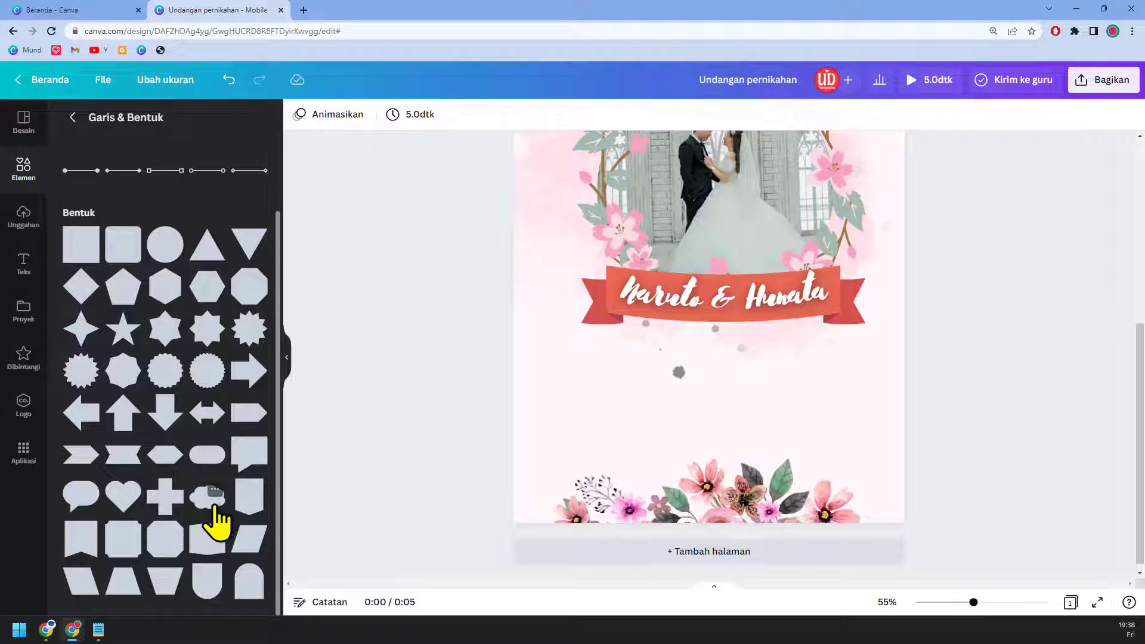
Step: Add a pill shape and size it below the names banner
left_click(203, 463)
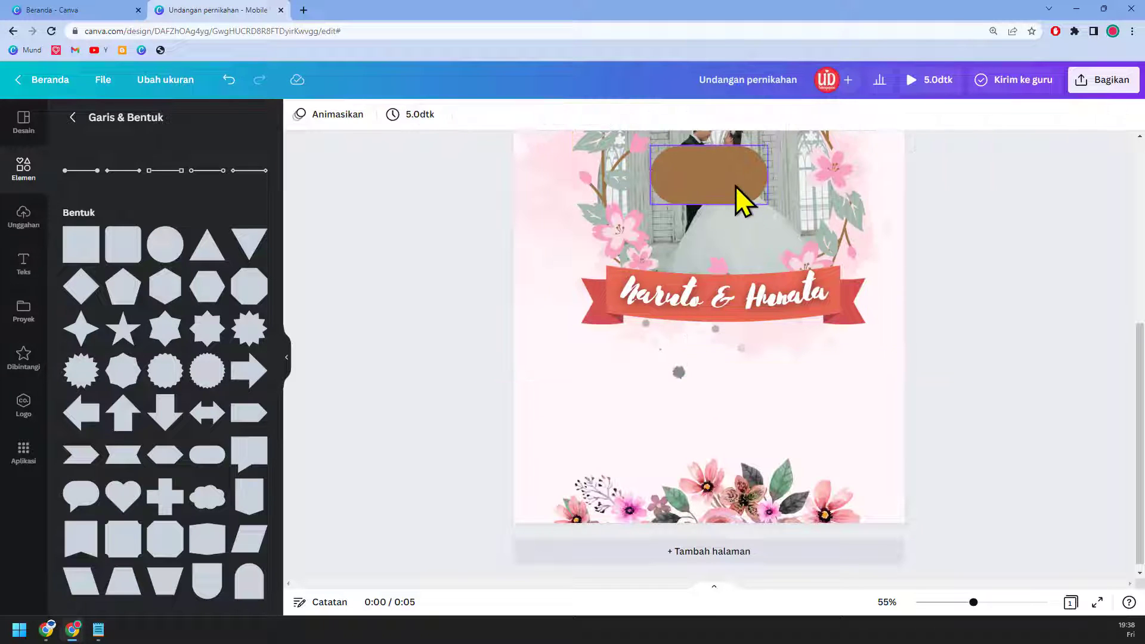
left_click_drag(737, 179, 663, 382)
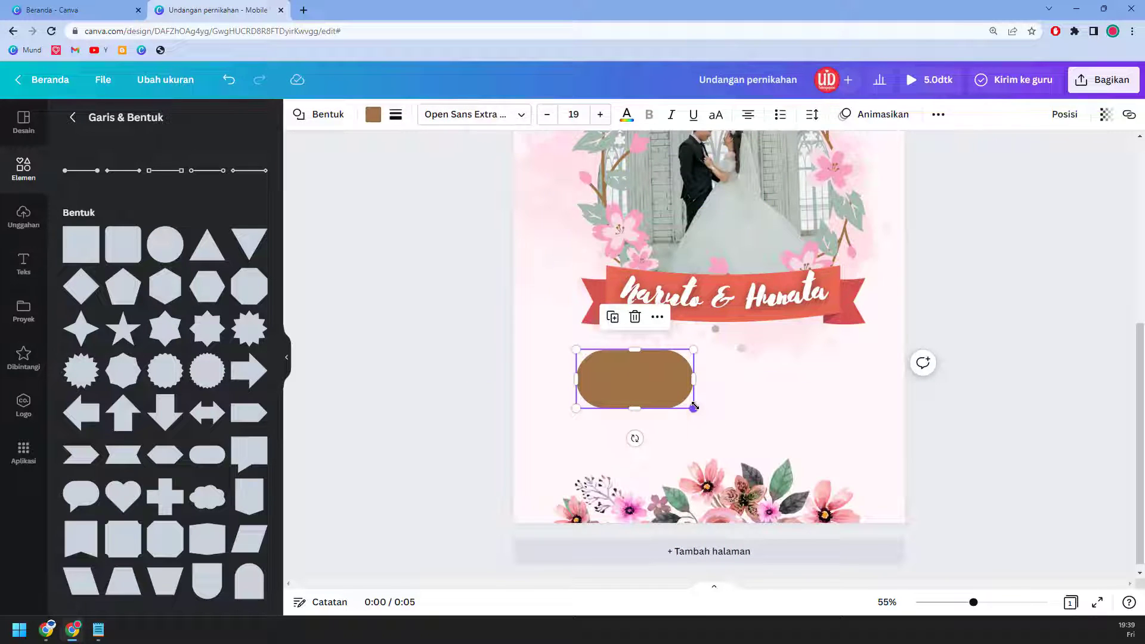
left_click_drag(695, 406, 866, 458)
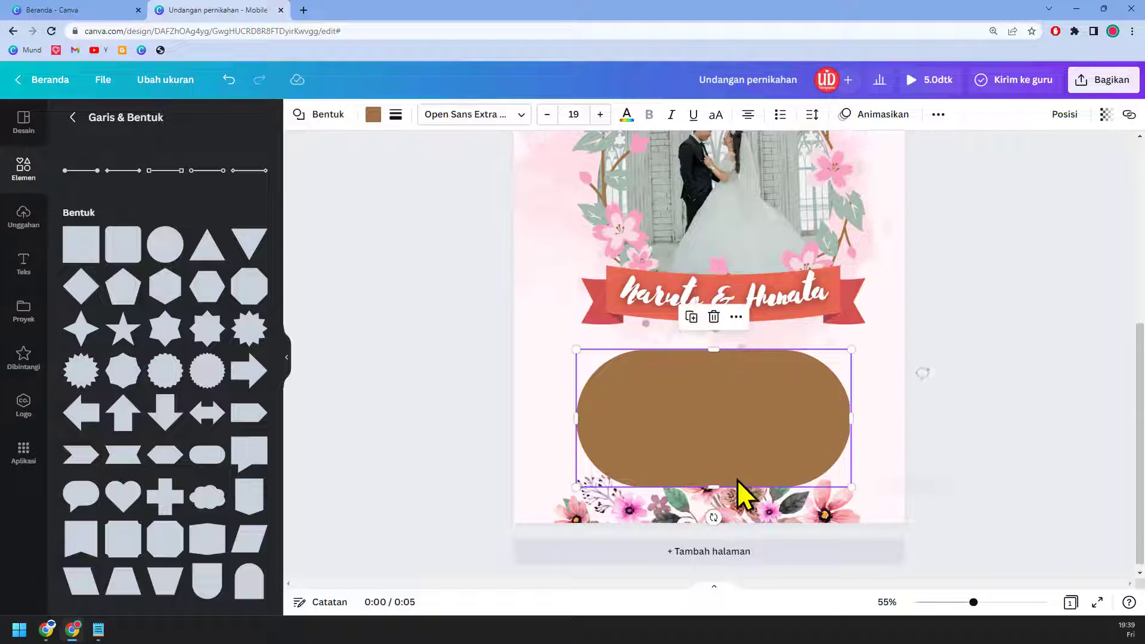
left_click_drag(716, 486, 718, 411)
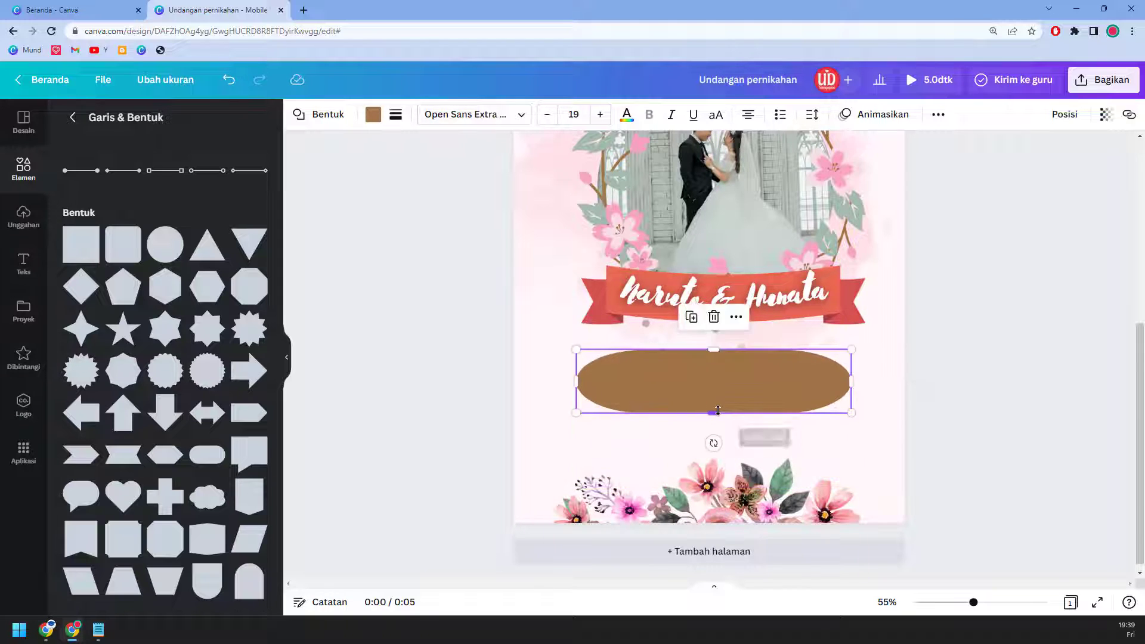
key("ctrl+z")
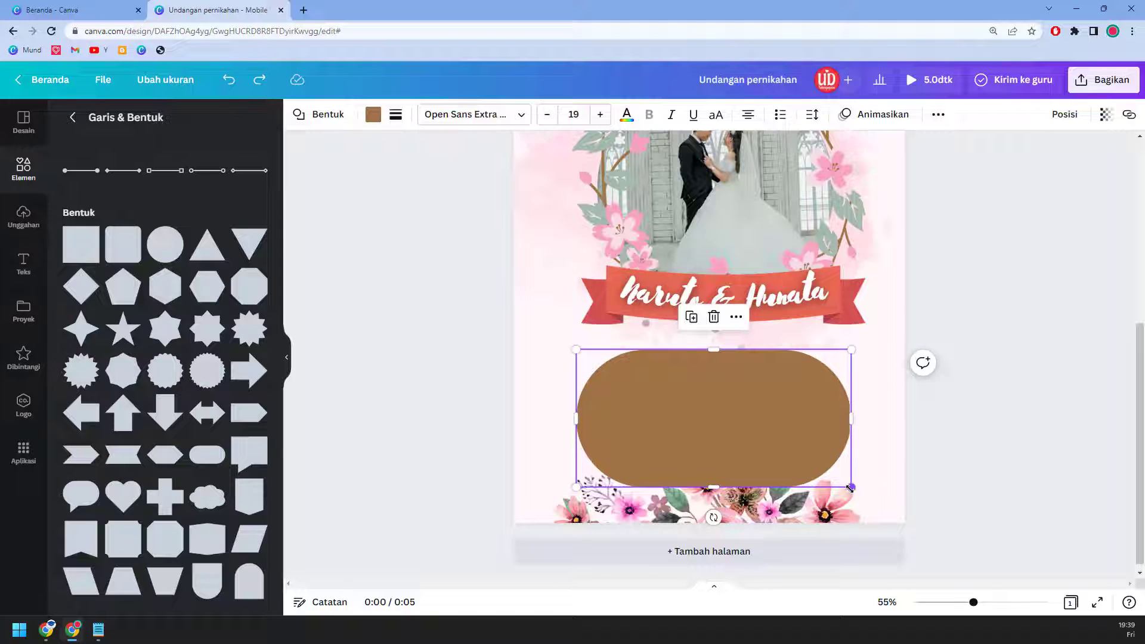
left_click_drag(851, 488, 772, 373)
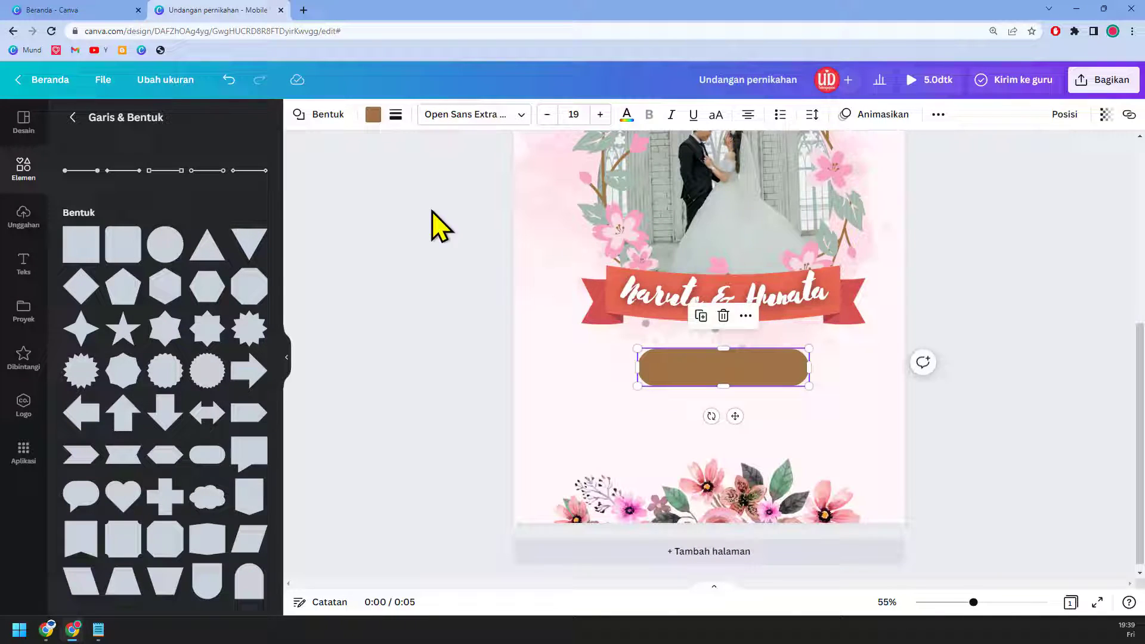
Step: Fill the pill shape with the pink swatch from Warna foto
left_click(373, 115)
left_click(218, 370)
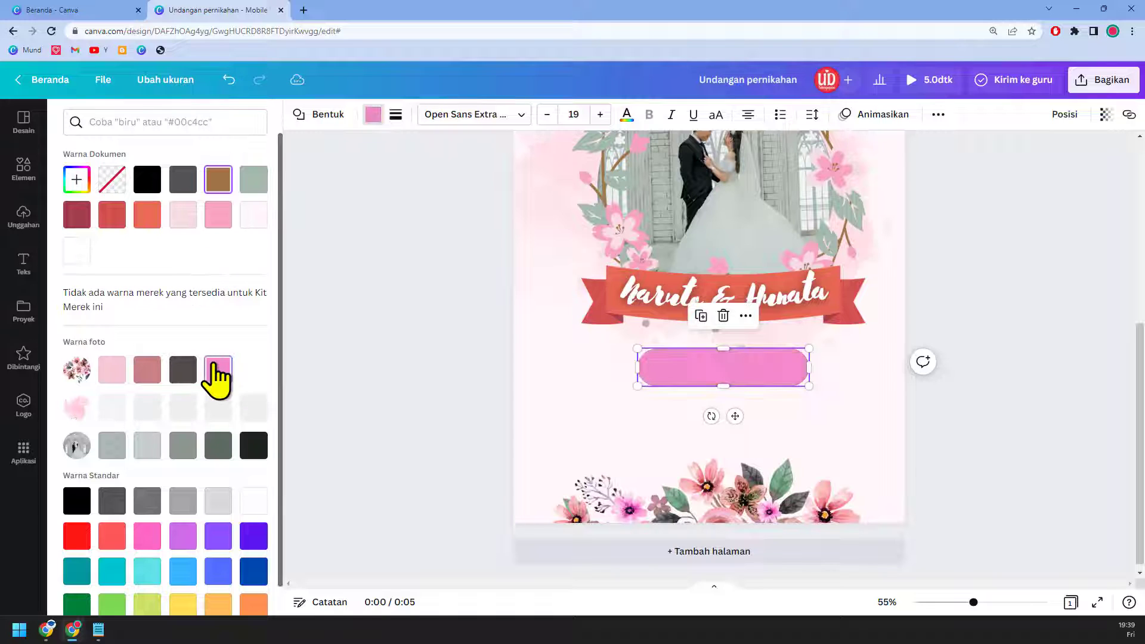
scroll(863, 471, "up", 2)
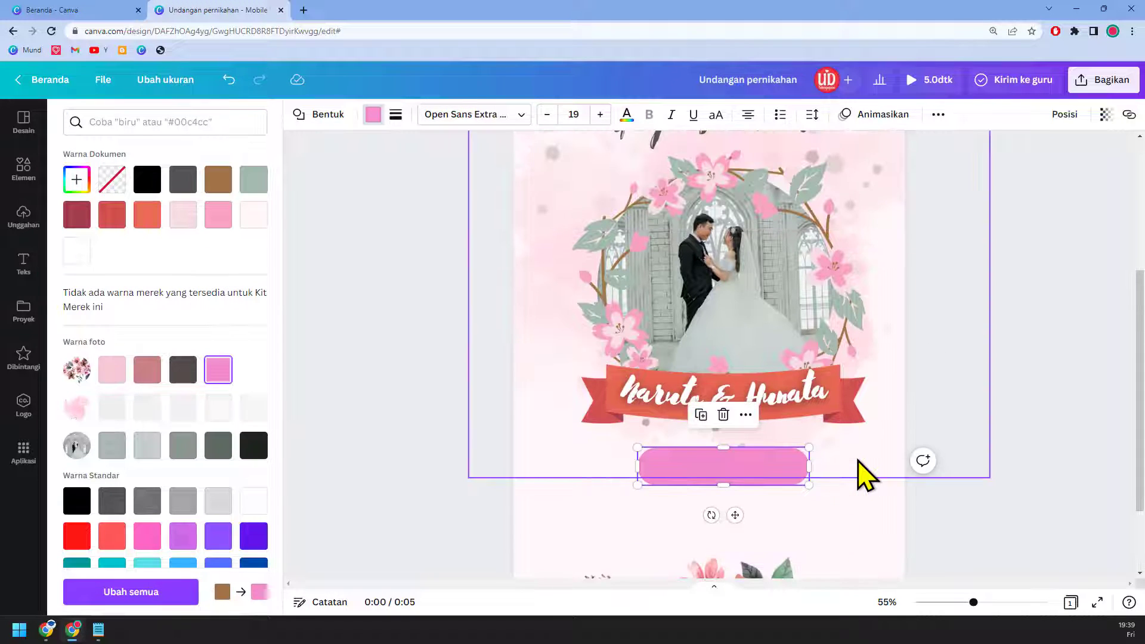
scroll(621, 463, "down", 2)
Step: Label the button 'Buka Undangan' and keep its fill pink
left_click(739, 410)
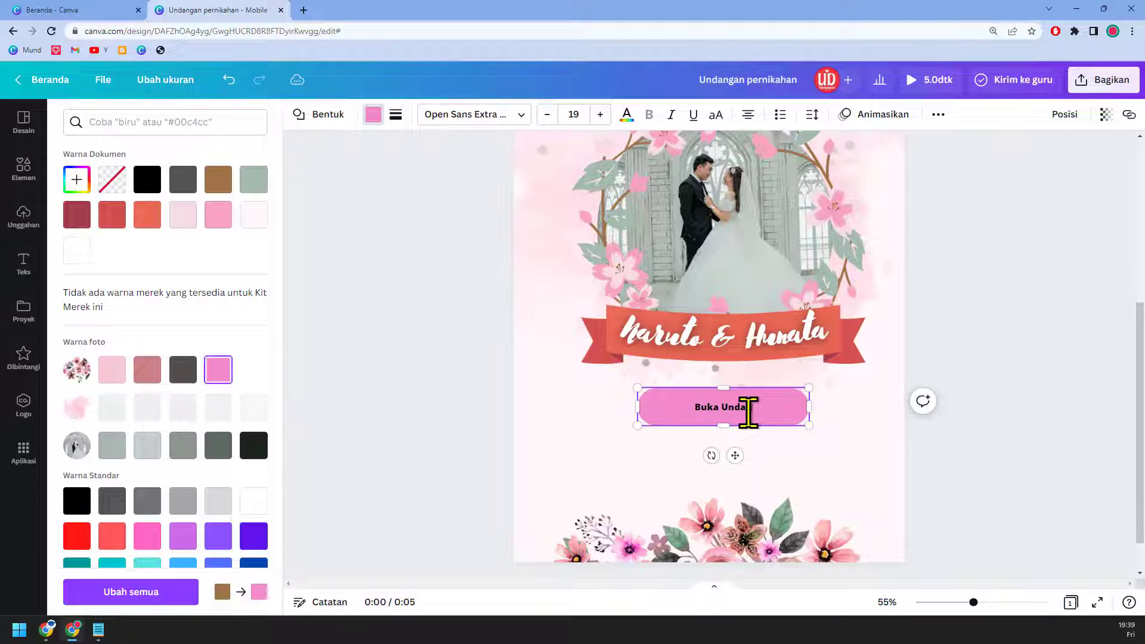
left_click(984, 435)
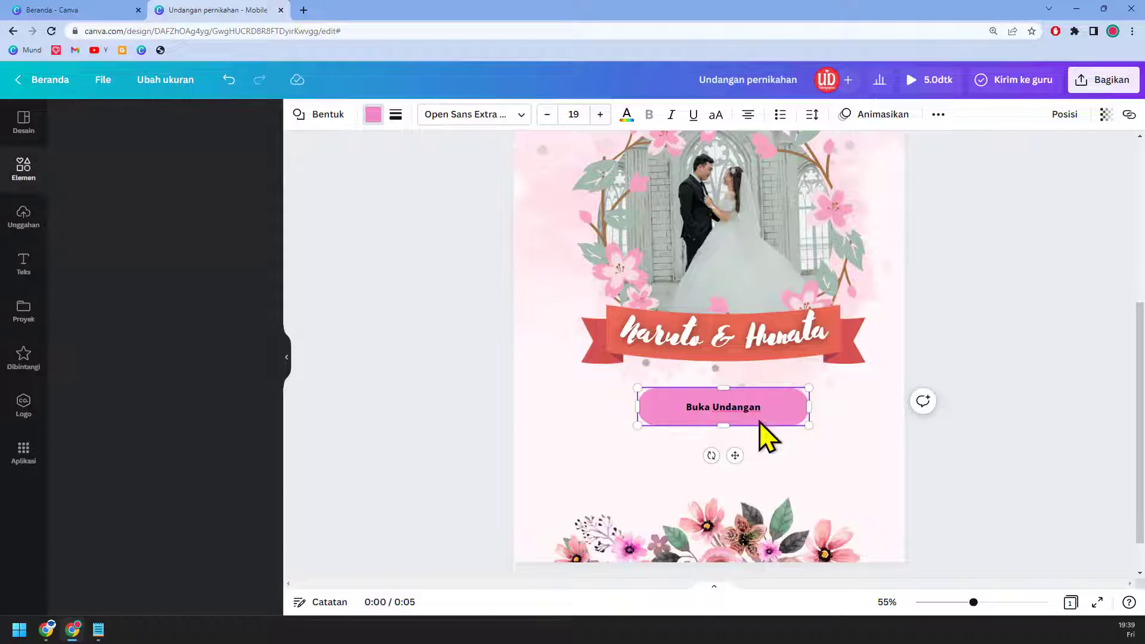
left_click(900, 447)
left_click(774, 410)
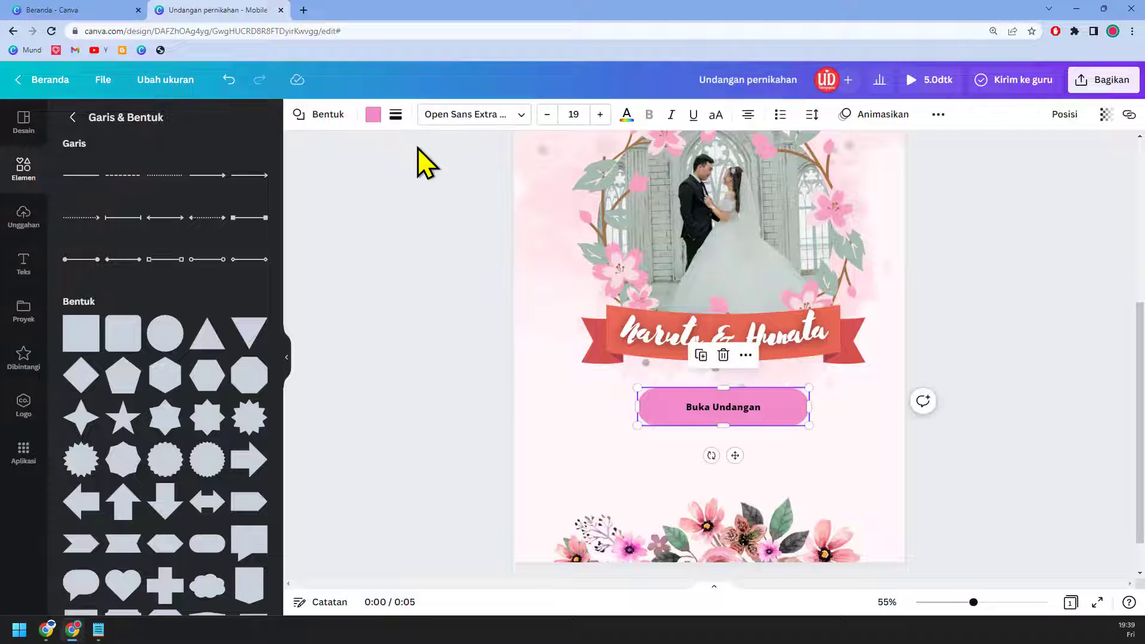
left_click(373, 115)
left_click(147, 371)
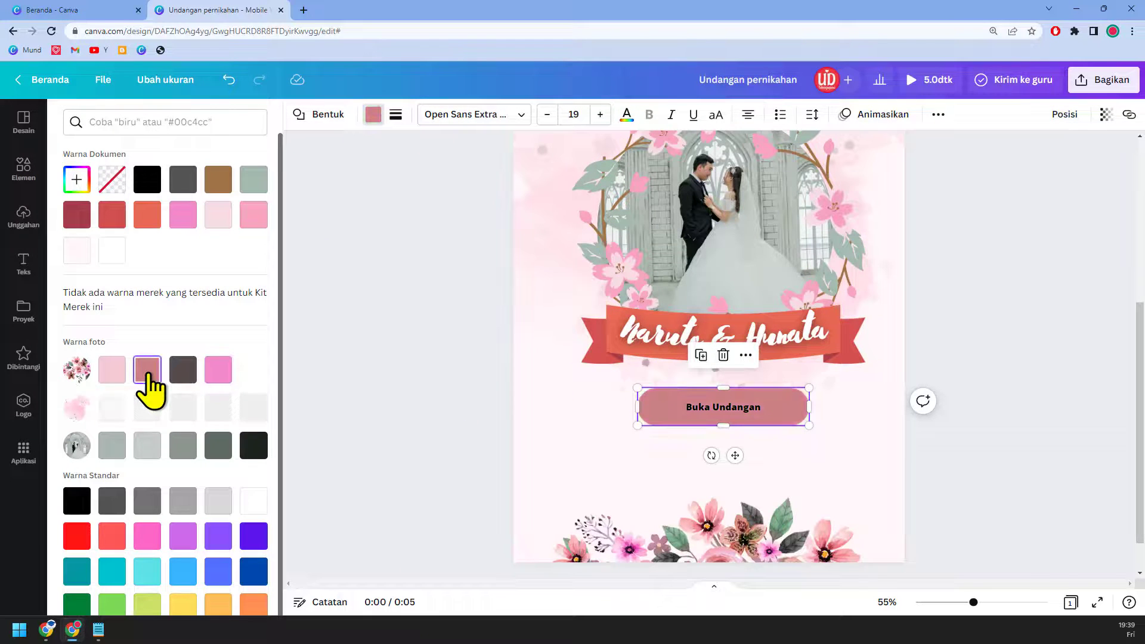
scroll(784, 378, "up", 2)
scroll(789, 376, "down", 3)
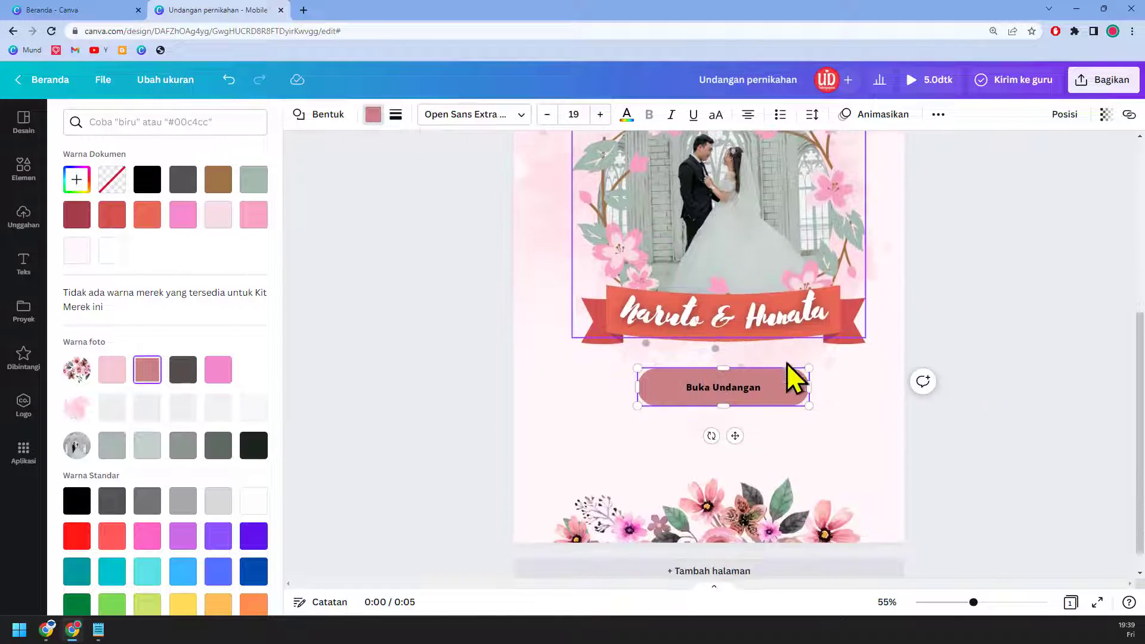
left_click(210, 376)
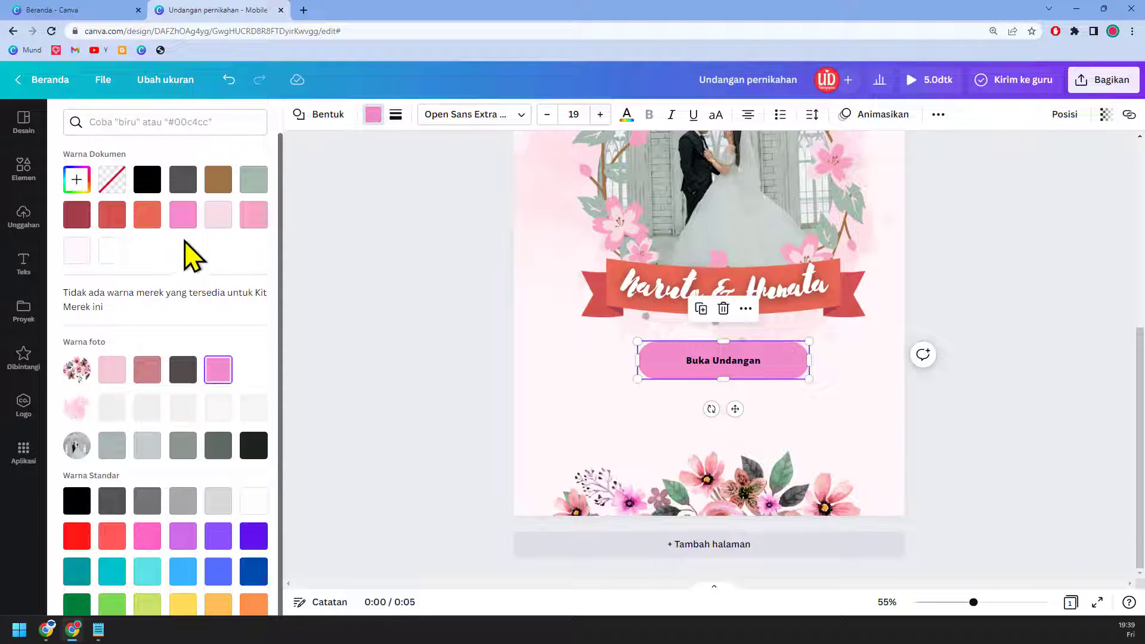
Step: Make the 'Buka Undangan' label white at font size 32
left_click(625, 117)
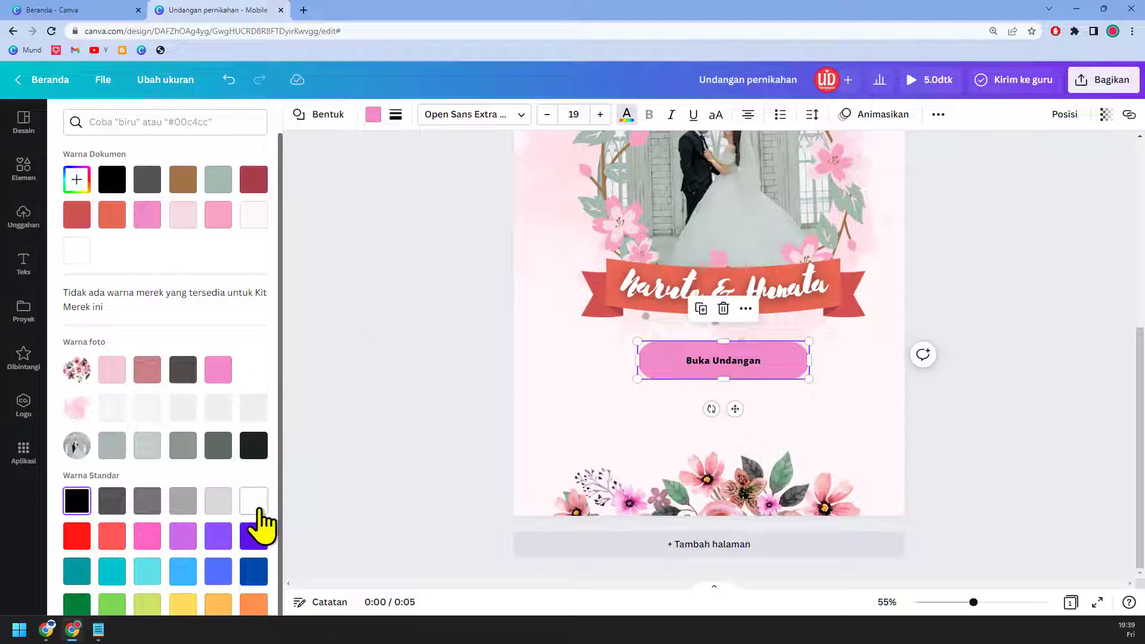
left_click(598, 120)
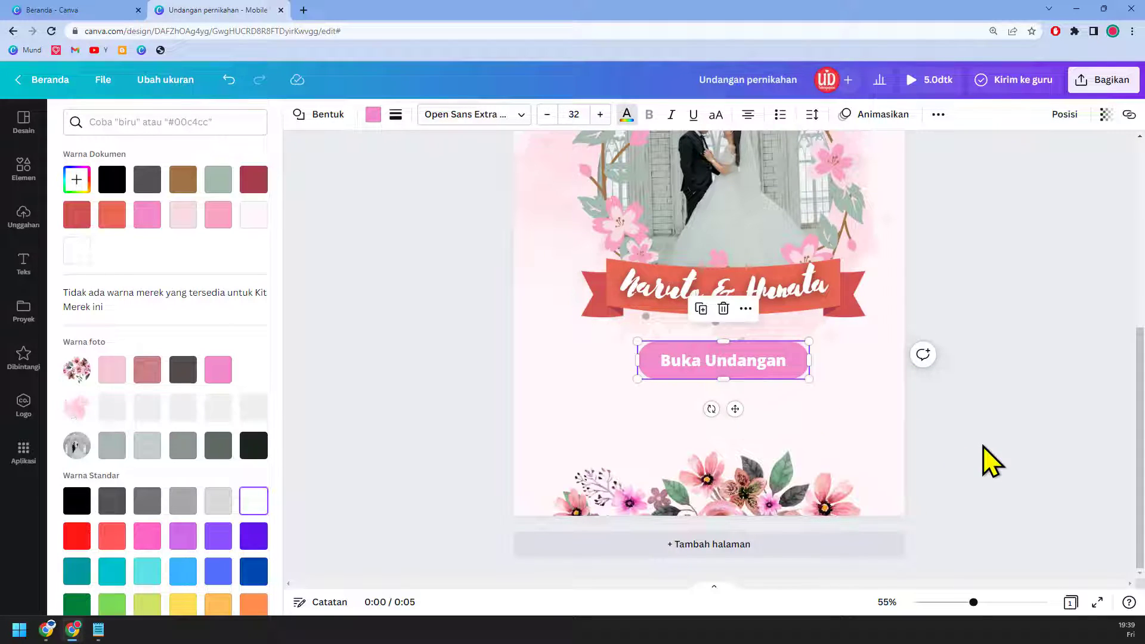
key("Escape")
key("Escape")
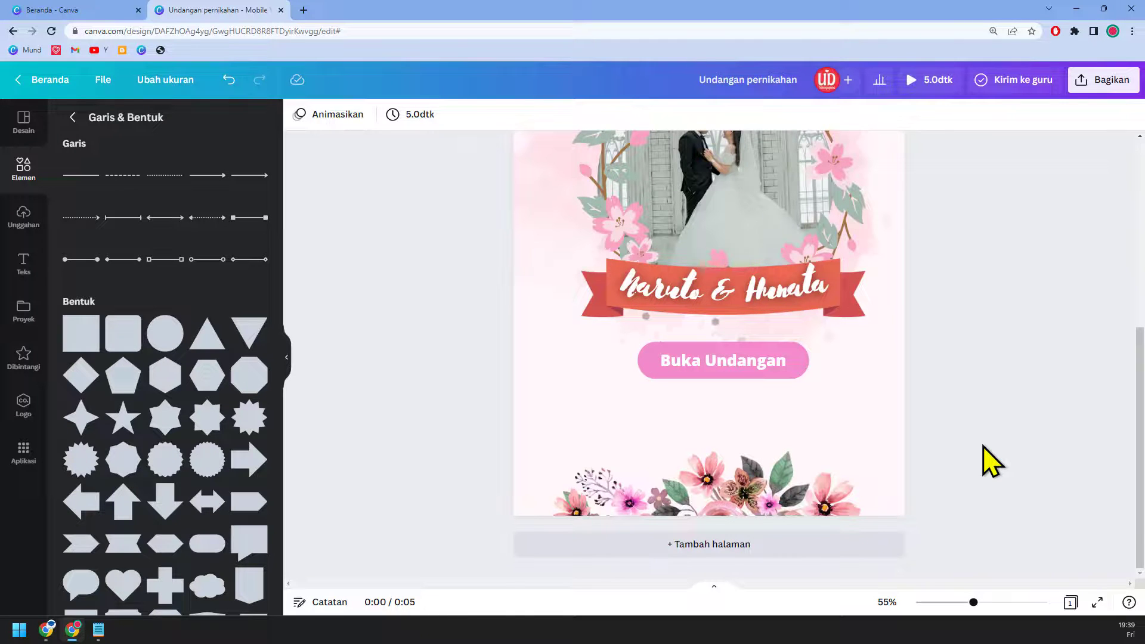
scroll(992, 462, "up", 5)
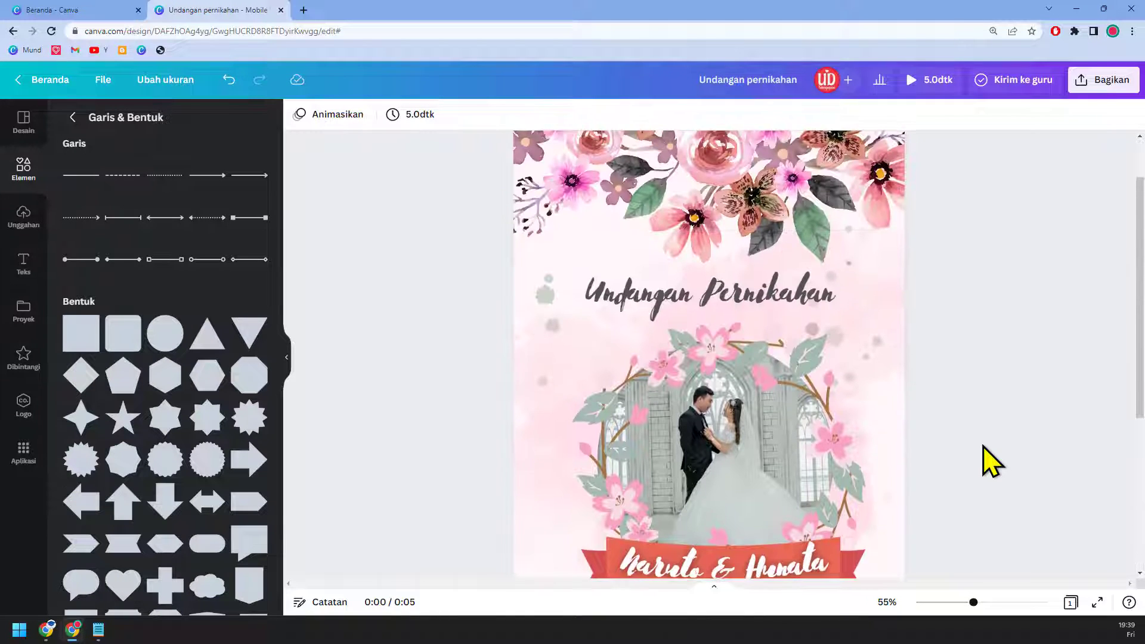
scroll(993, 464, "down", 3)
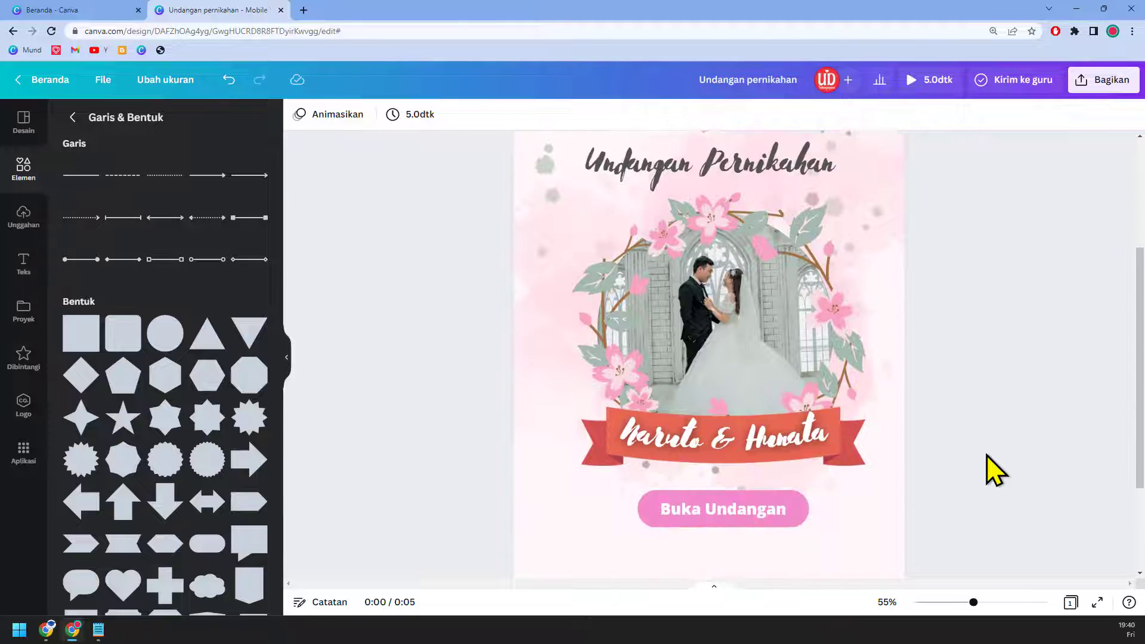
left_click(1076, 608)
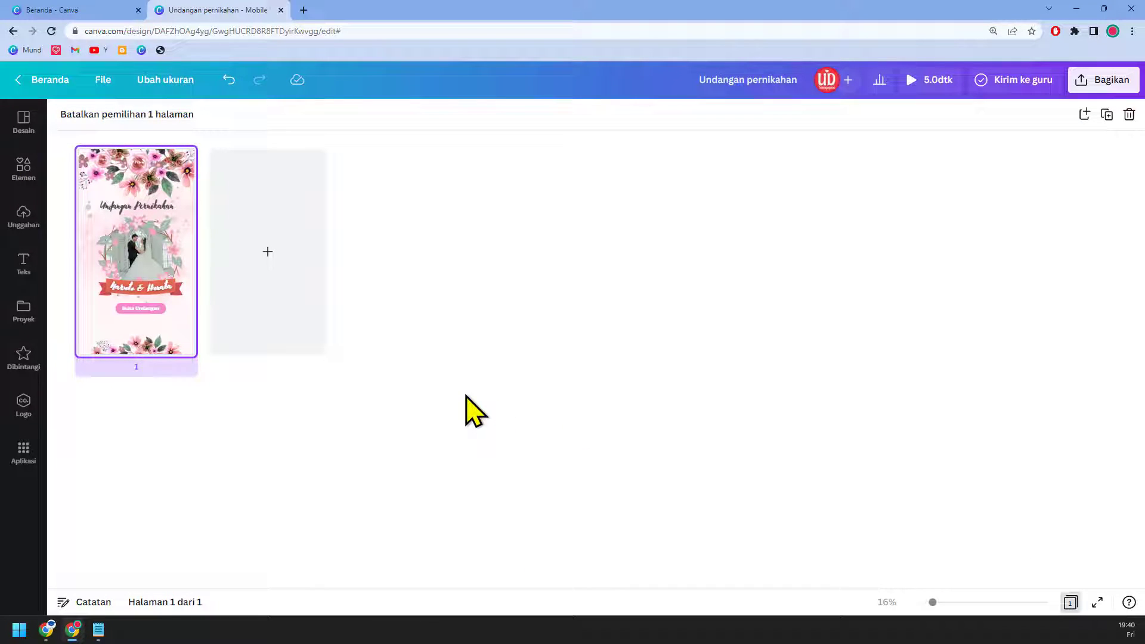
double_click(142, 253)
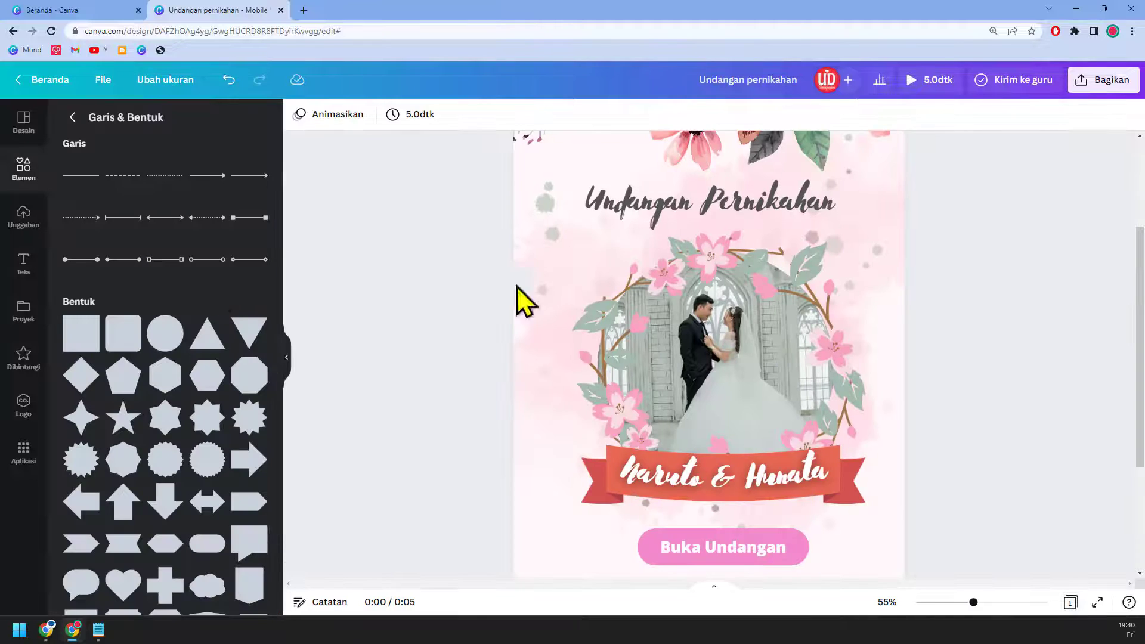
Step: Centre the top flowers and the Buka Undangan button horizontally on the page
scroll(767, 299, "up", 3)
left_click(769, 217)
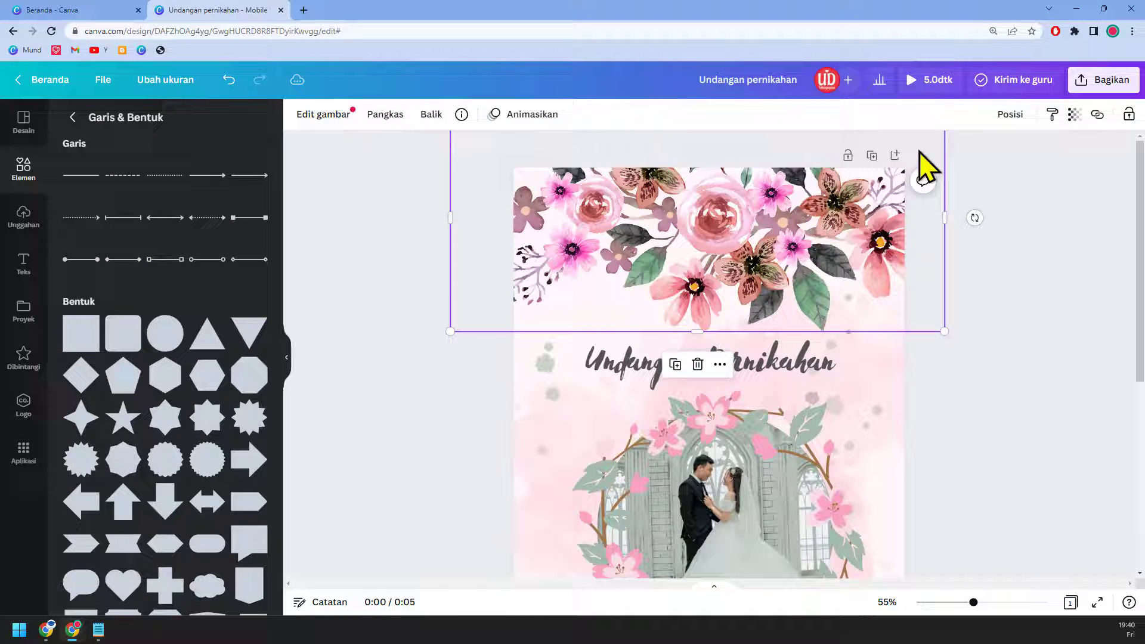
left_click(1009, 114)
left_click(964, 232)
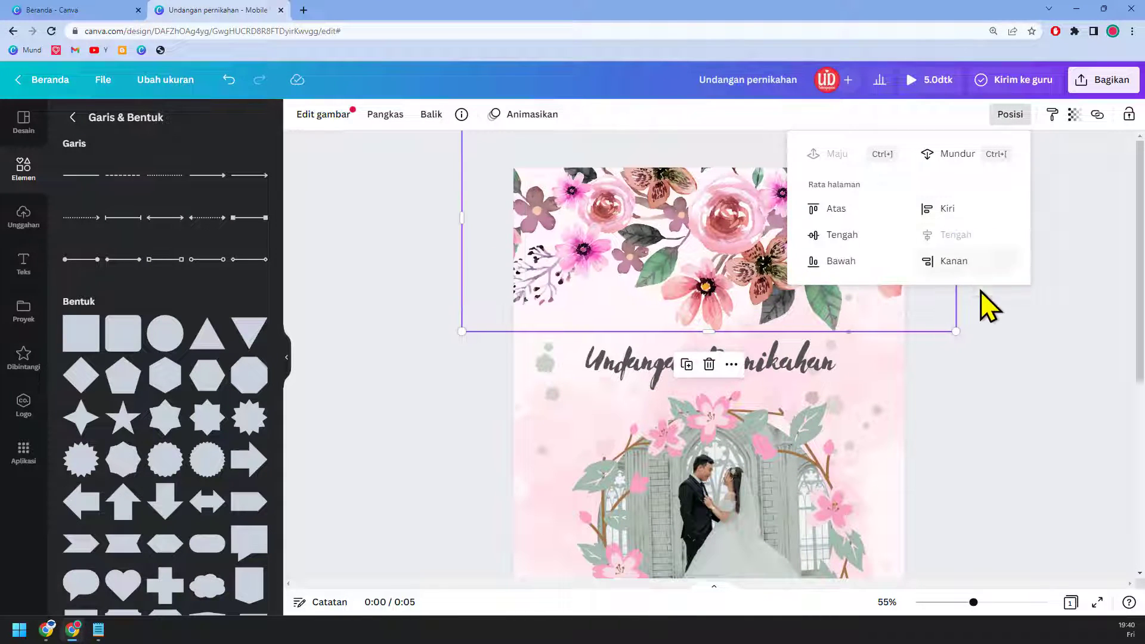
scroll(1024, 380, "down", 5)
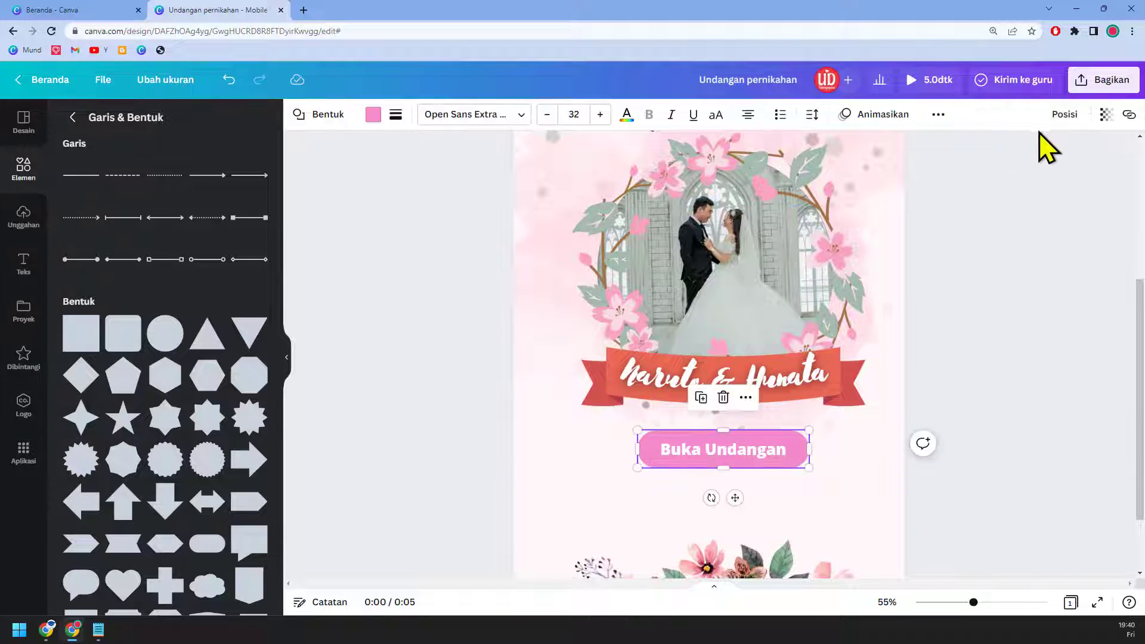
left_click(1060, 122)
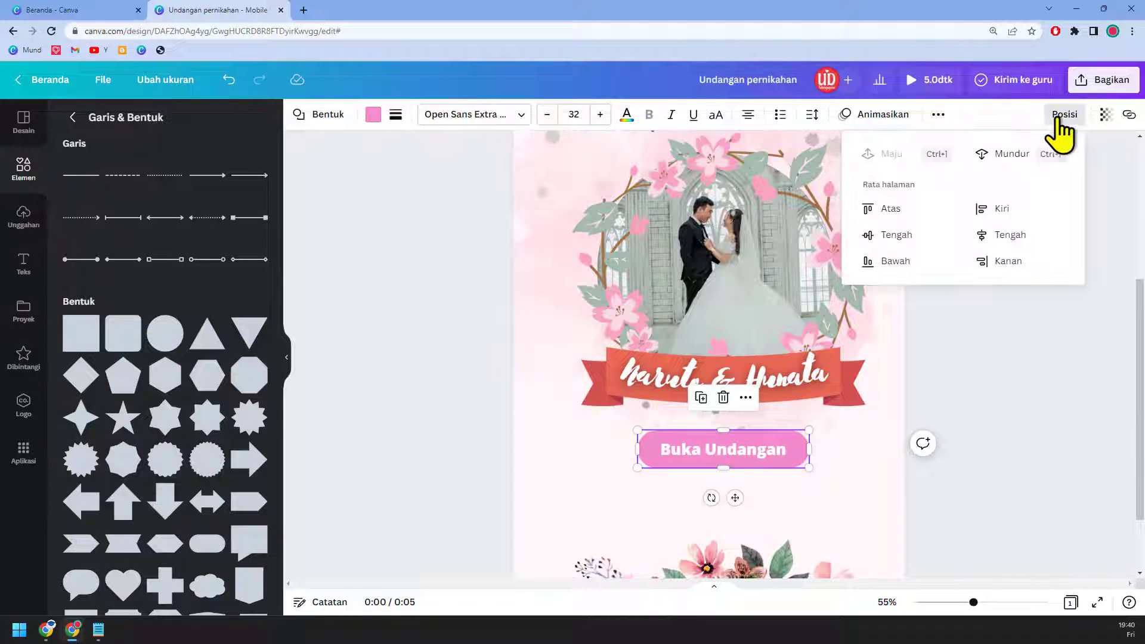
left_click(1014, 238)
Step: Group the names text with the ribbon and centre the banner horizontally
left_click(814, 396)
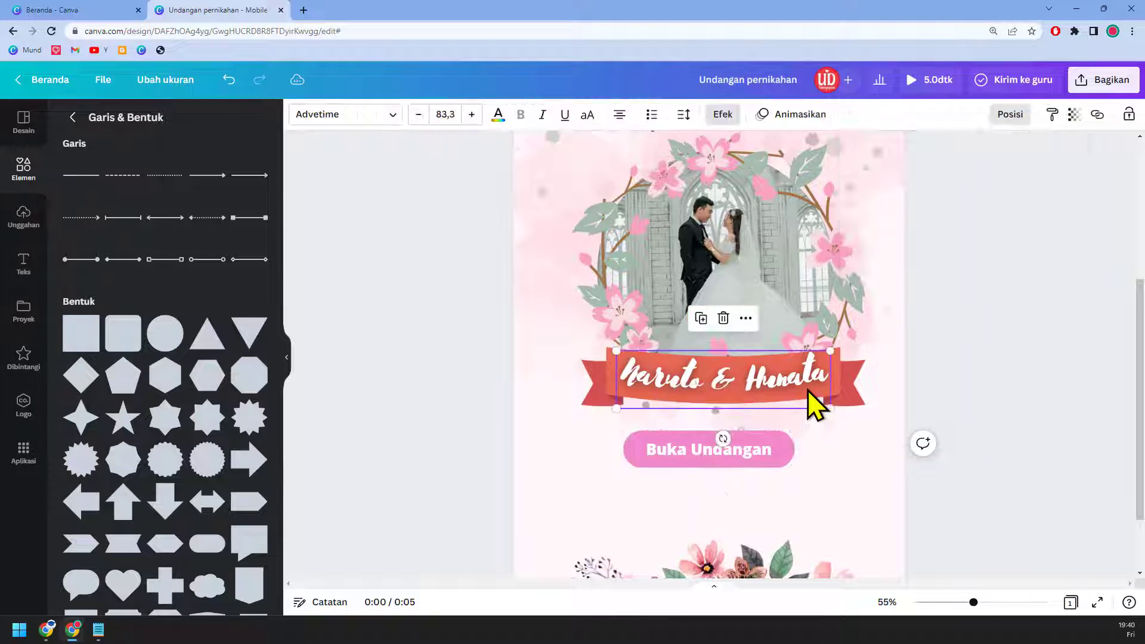
left_click(852, 392, "shift")
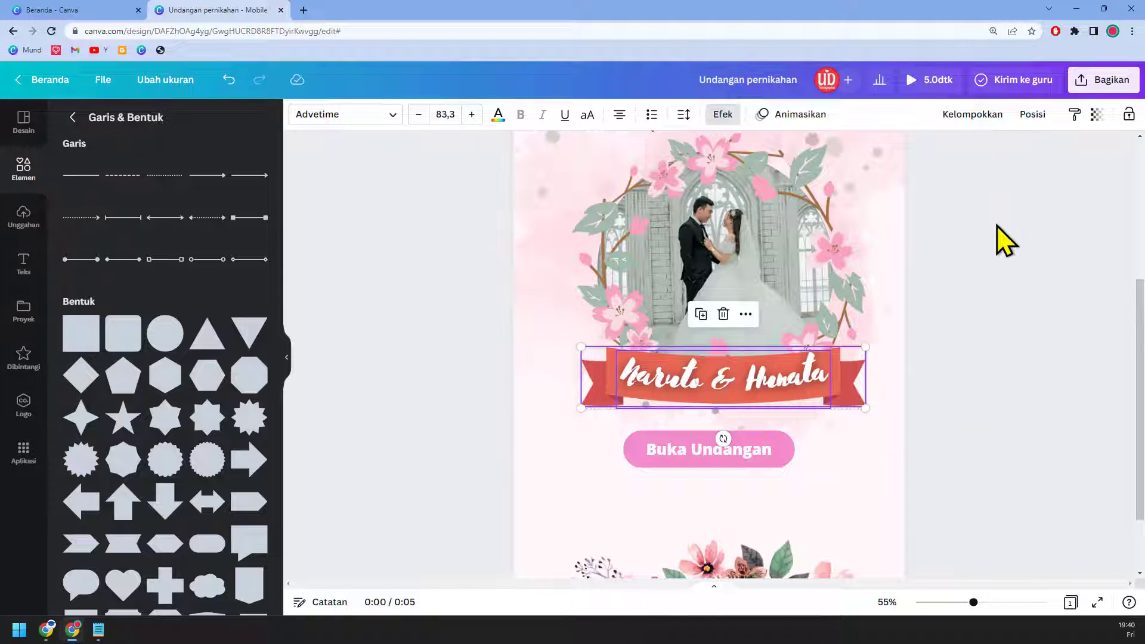
left_click(960, 114)
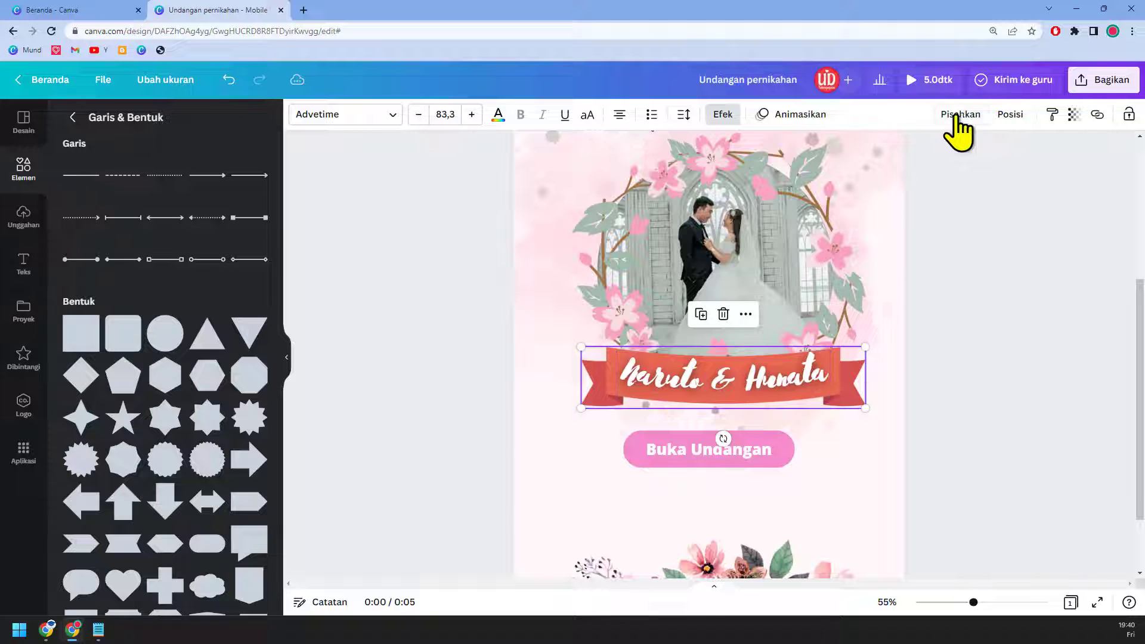
left_click(1014, 114)
left_click(972, 259)
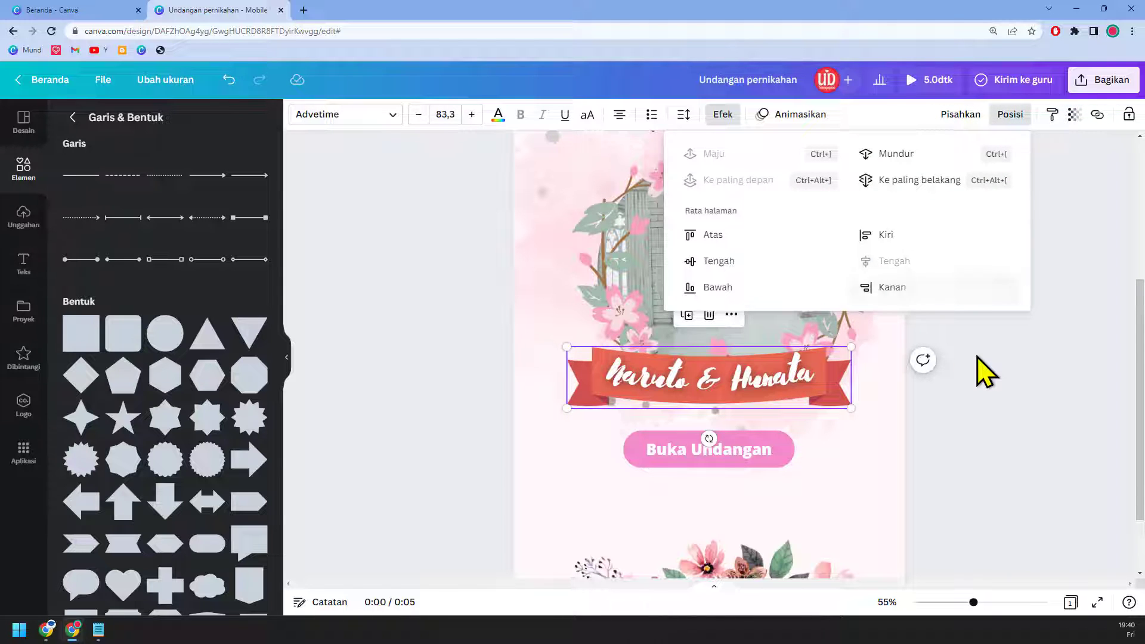
key("Escape")
Step: Group the couple photo frame with its image and centre it horizontally
scroll(985, 373, "up", 2)
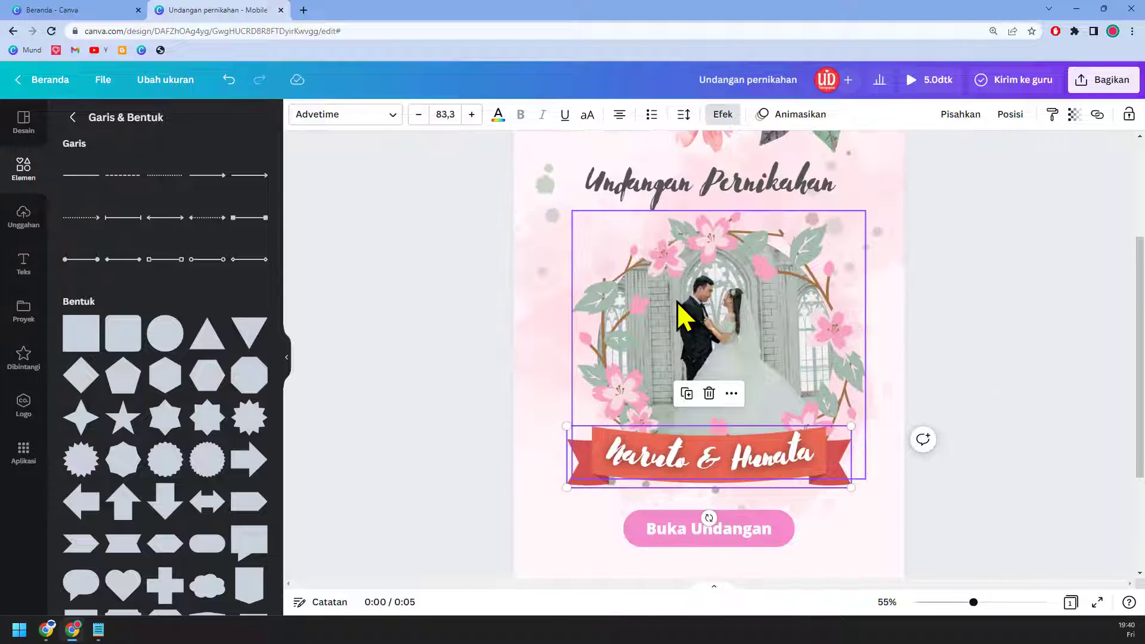
left_click(678, 301)
left_click_drag(665, 301, 680, 303)
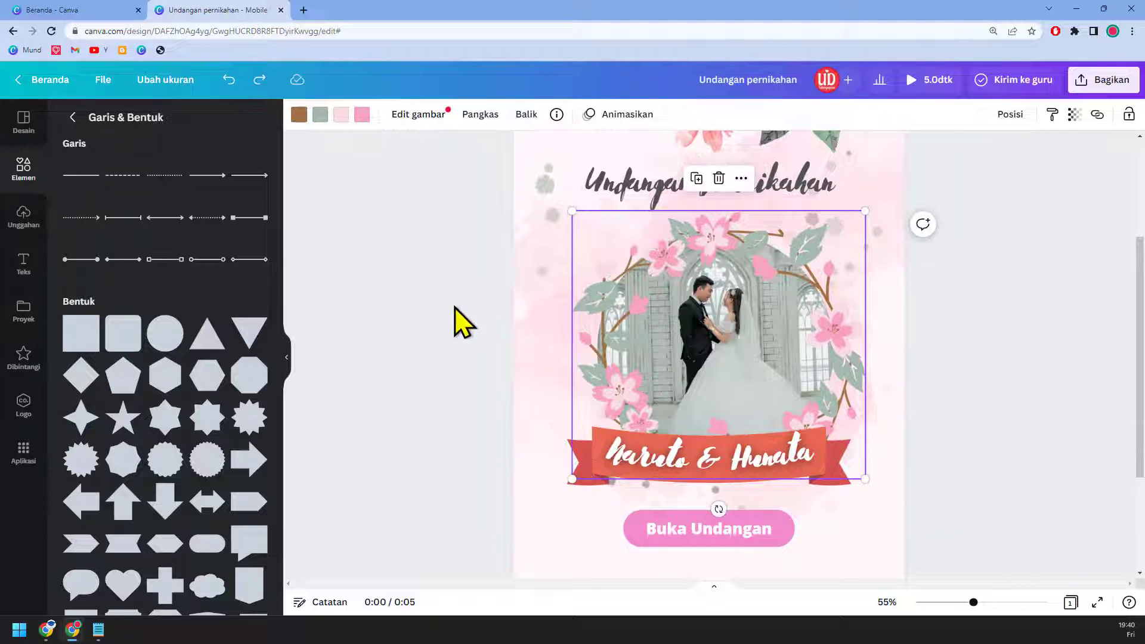
left_click_drag(452, 305, 728, 327)
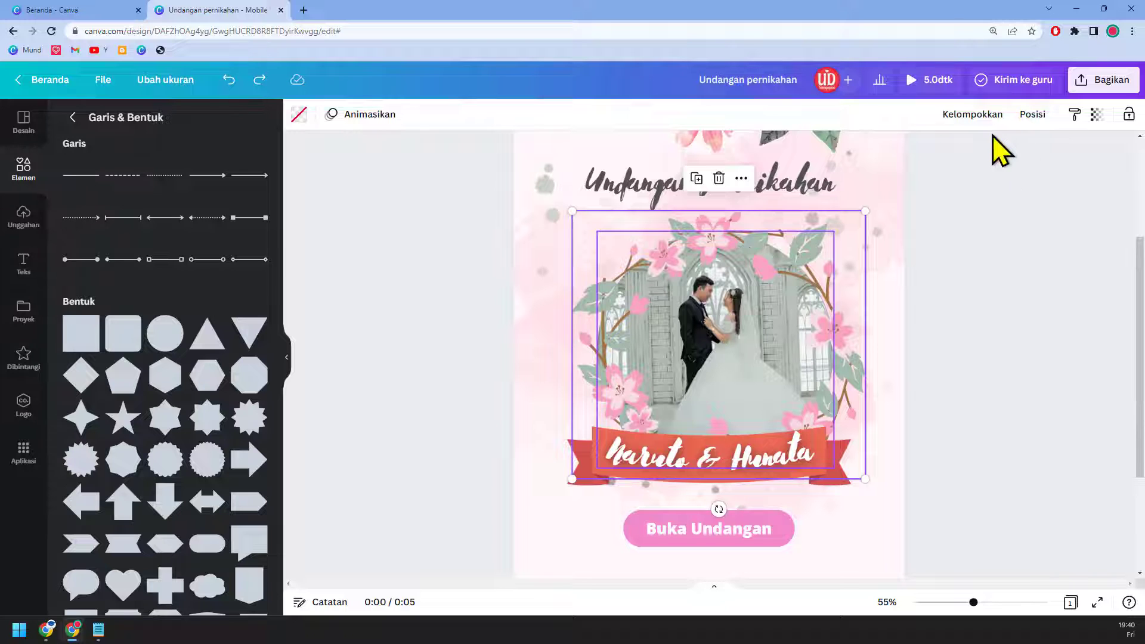
left_click(973, 116)
left_click(1009, 119)
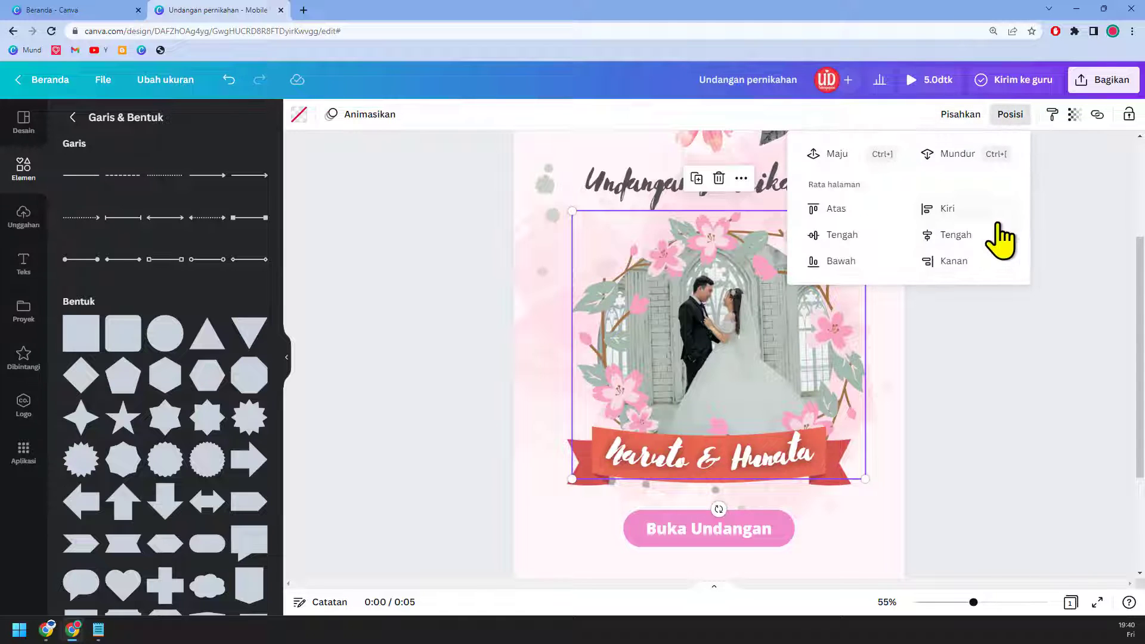
left_click(993, 236)
Step: Select the bottom floral decoration and check its alignment options
scroll(996, 382, "down", 1)
scroll(992, 381, "down", 3)
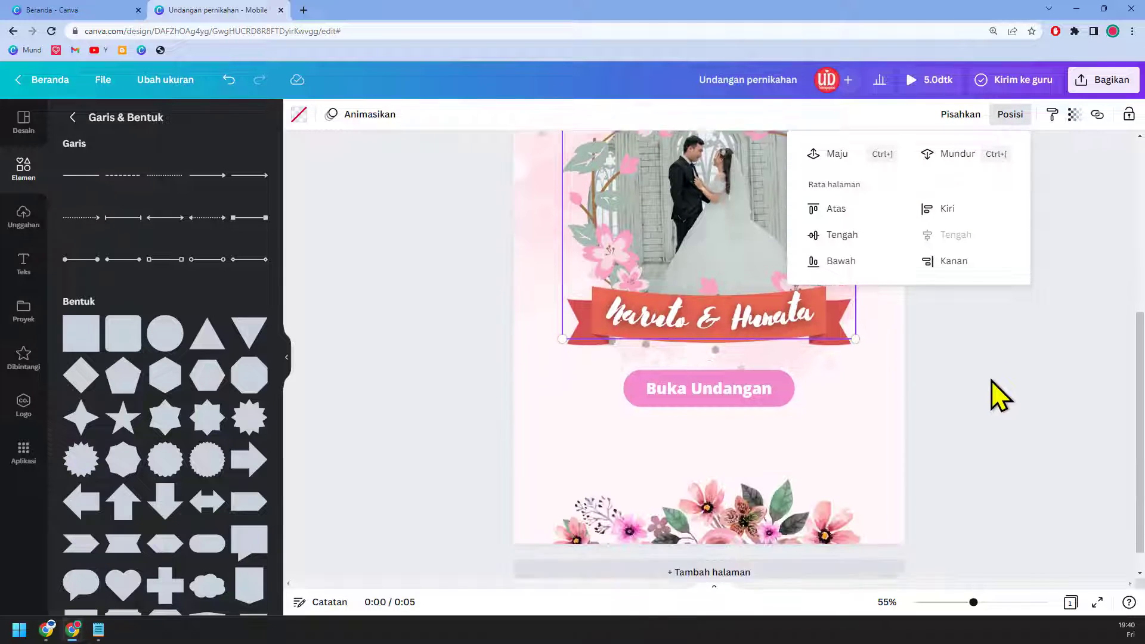
left_click(767, 486)
left_click(1008, 120)
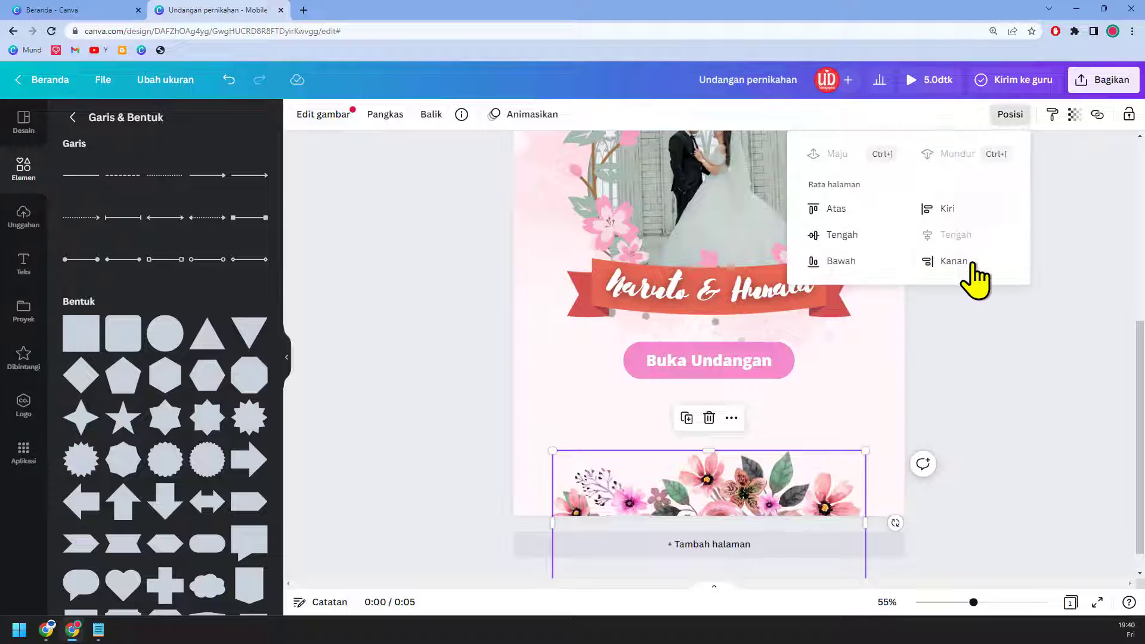
key("Escape")
scroll(1019, 417, "up", 3)
scroll(1019, 409, "up", 3)
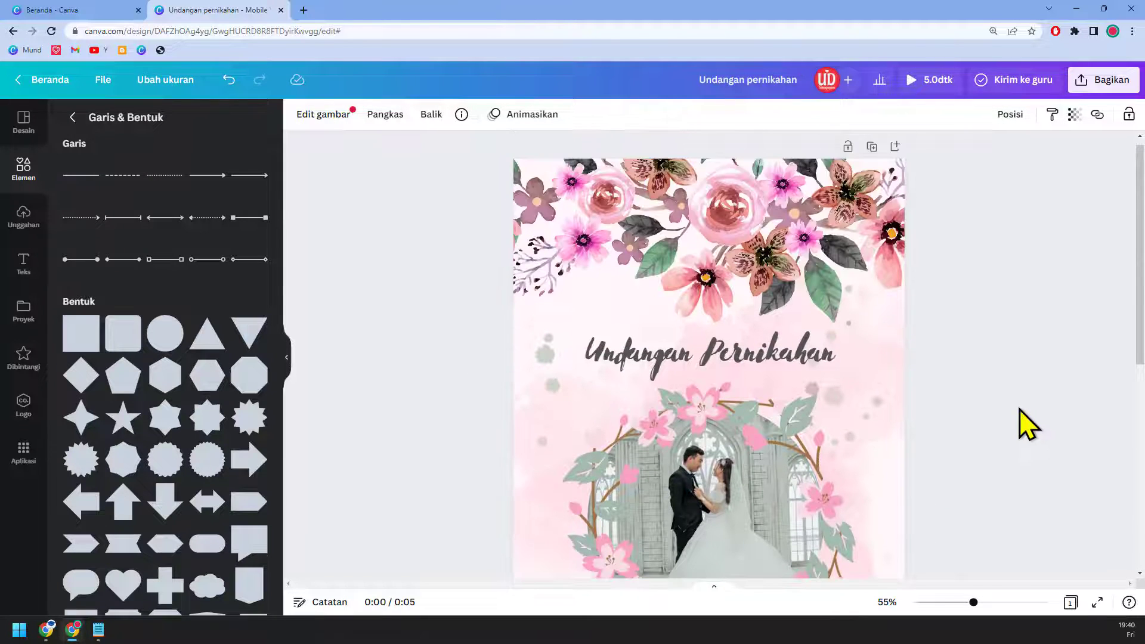
scroll(1058, 556, "down", 2)
Step: Duplicate page 1 with Duplikatkan 1 halaman and open the new page 2
left_click(1070, 603)
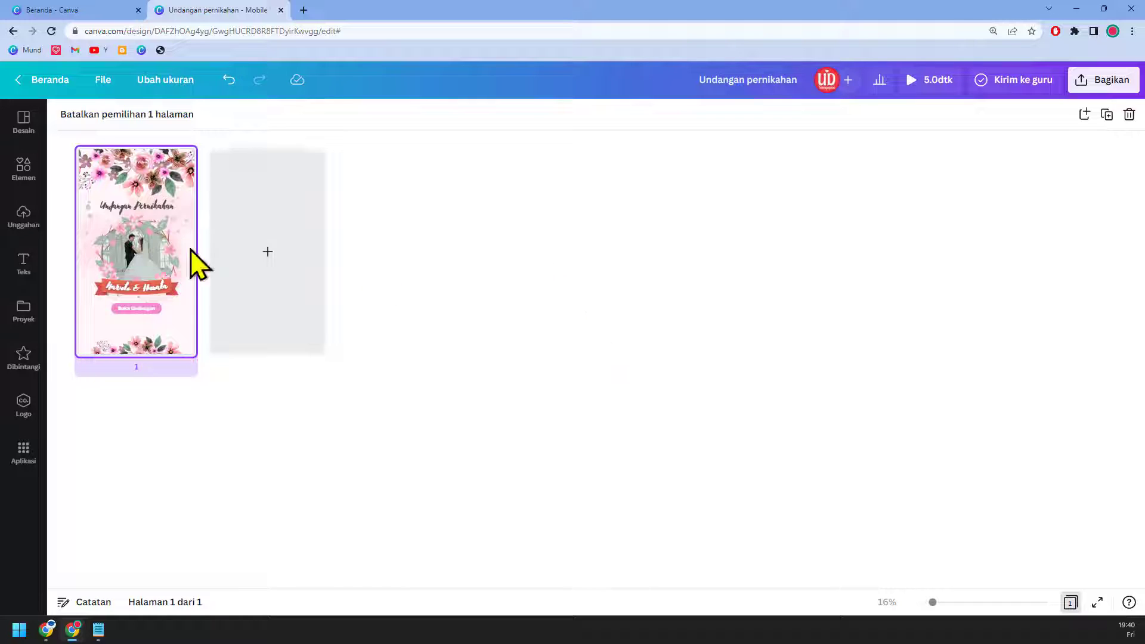
mouse_move(178, 162)
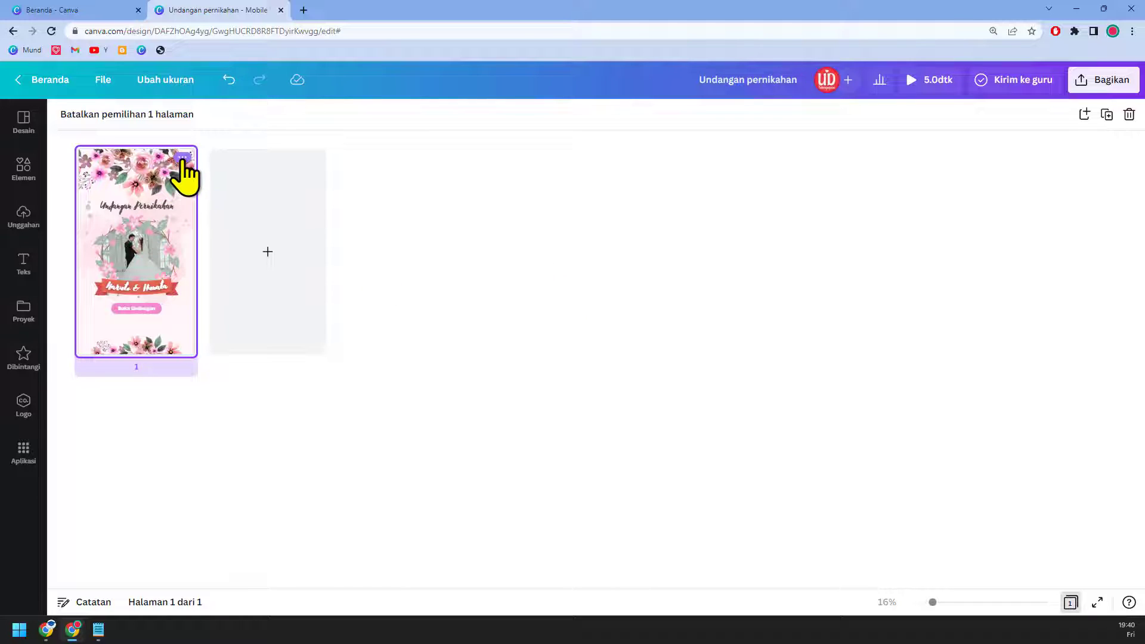
left_click(182, 158)
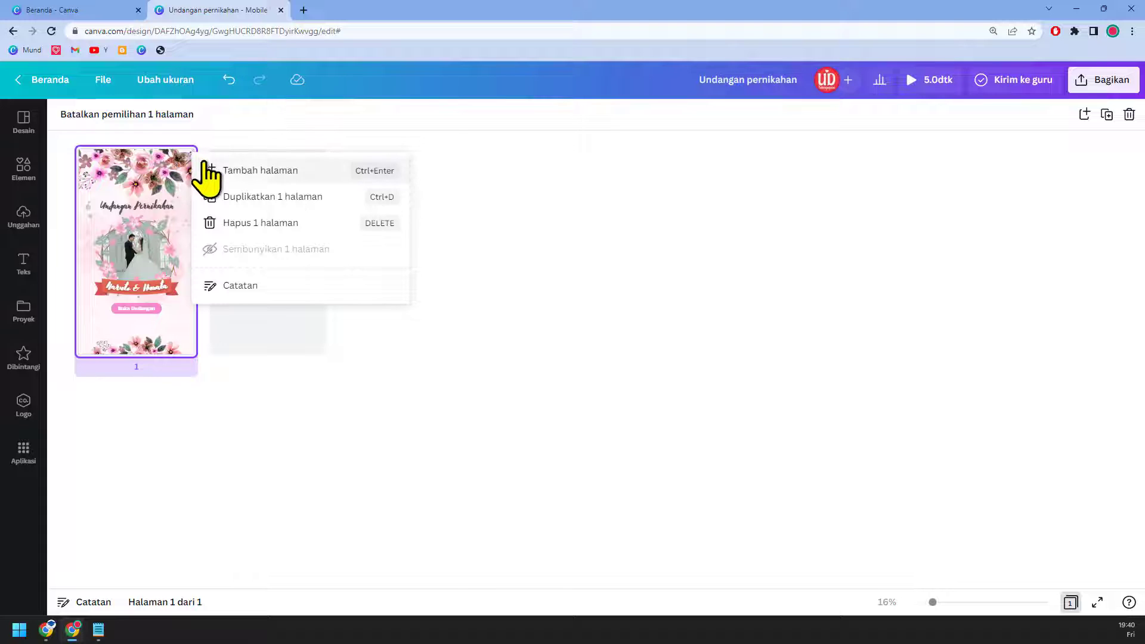
left_click(256, 203)
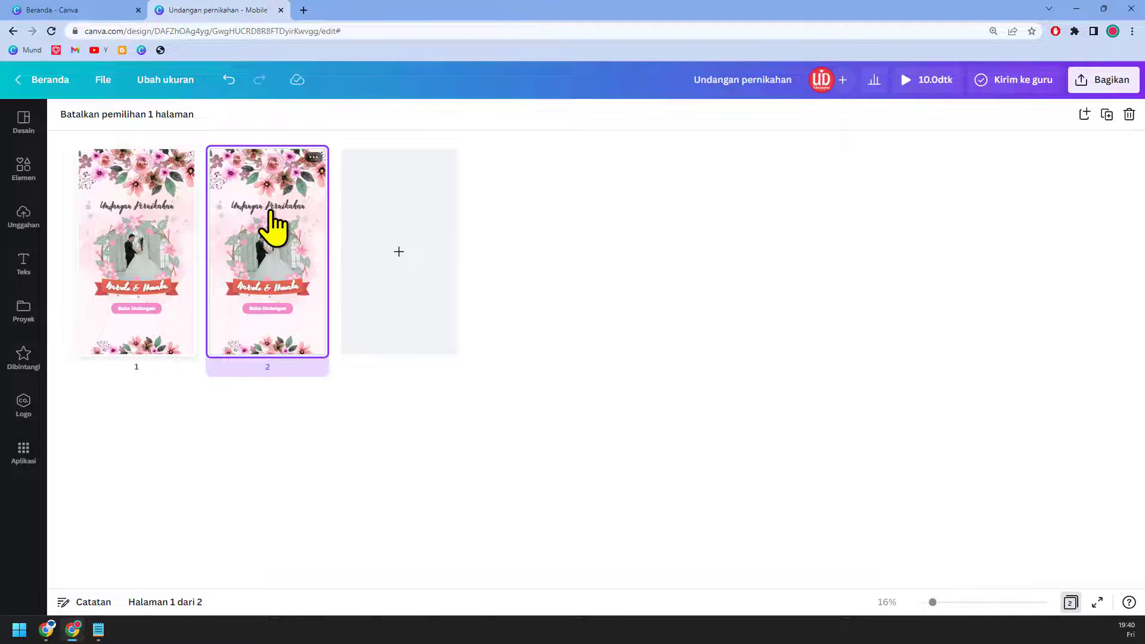
double_click(273, 227)
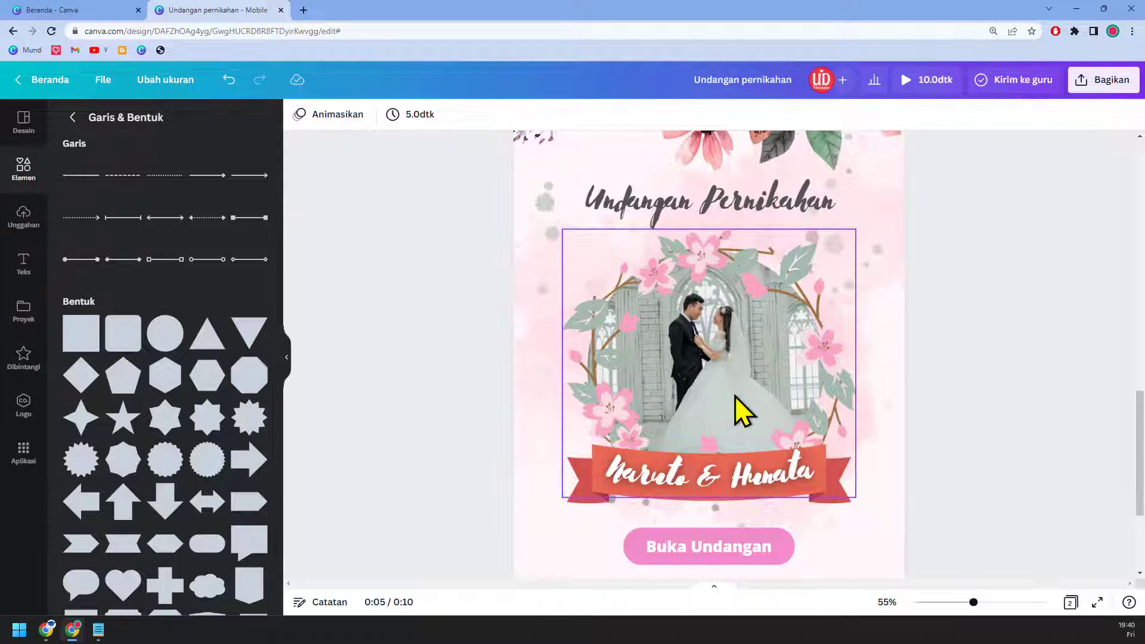
Step: Move the top flower decoration and the Undangan Pernikahan title higher on page 2
scroll(735, 395, "down", 3)
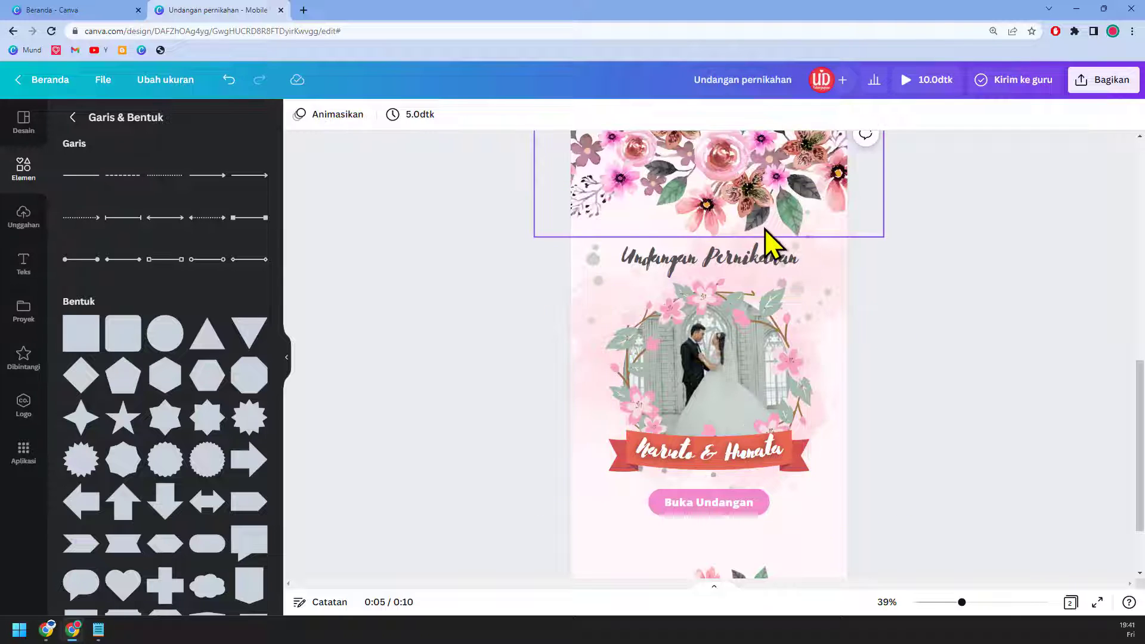
scroll(766, 243, "up", 3)
scroll(769, 253, "down", 2)
left_click_drag(779, 320, 775, 253)
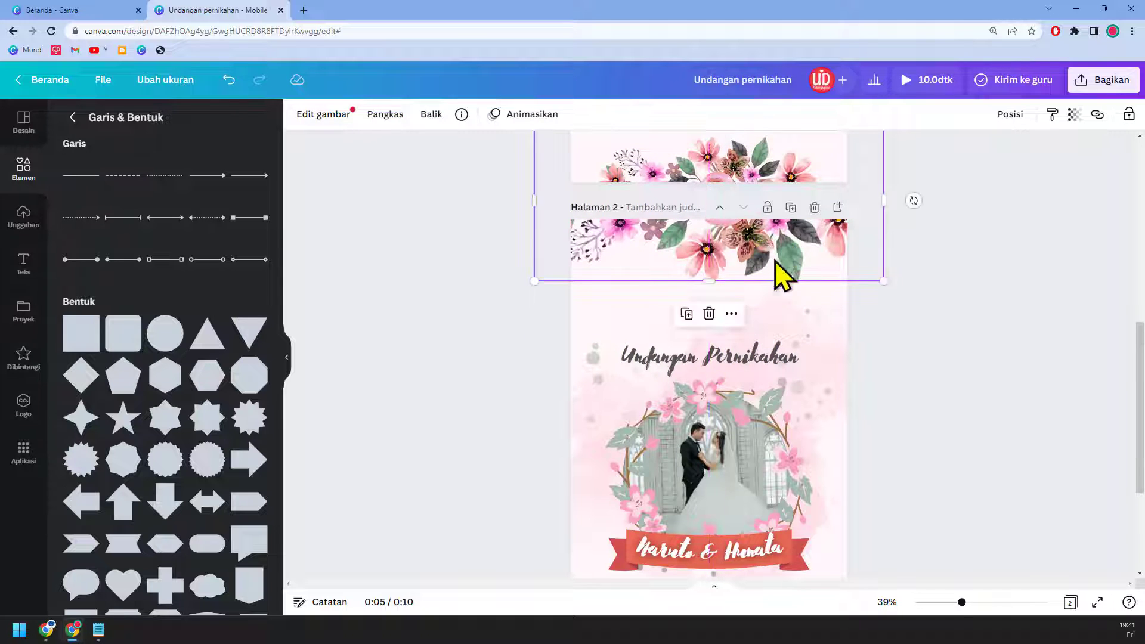
scroll(839, 378, "down", 2)
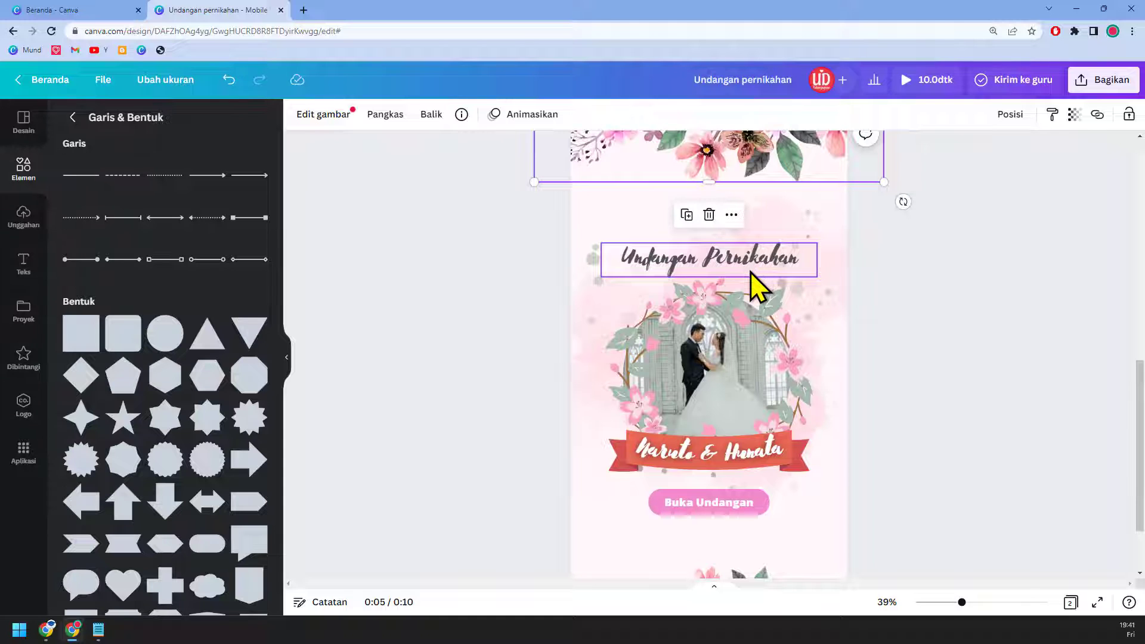
left_click_drag(750, 271, 751, 216)
Step: Shrink the wedding photo, move it to the top, and put the heading below it
left_click(753, 312)
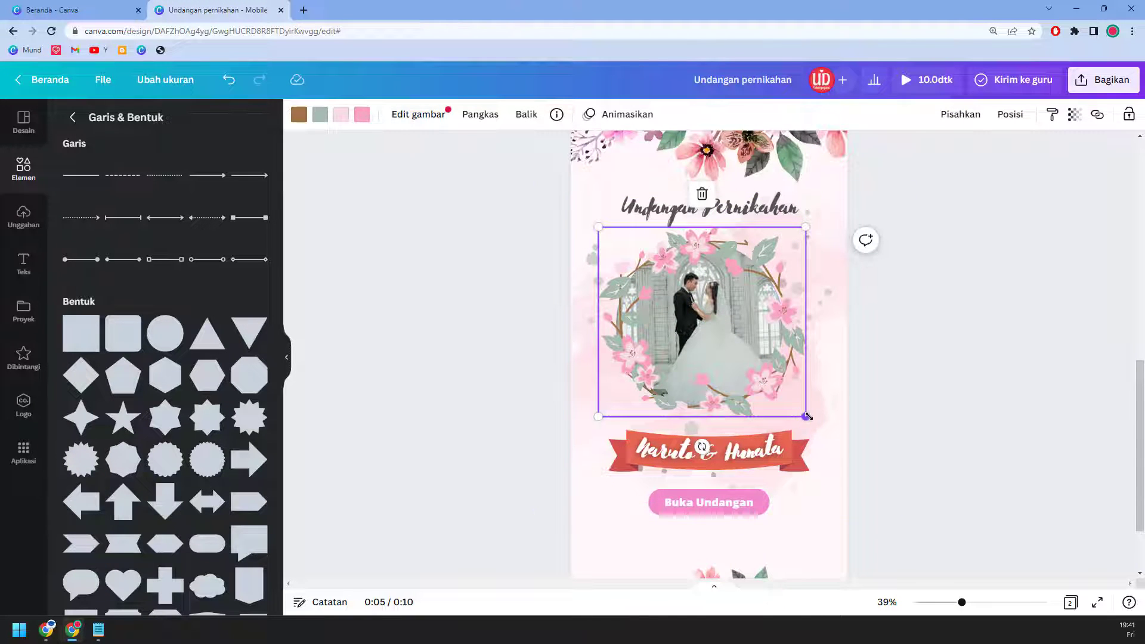
left_click_drag(806, 416, 724, 340)
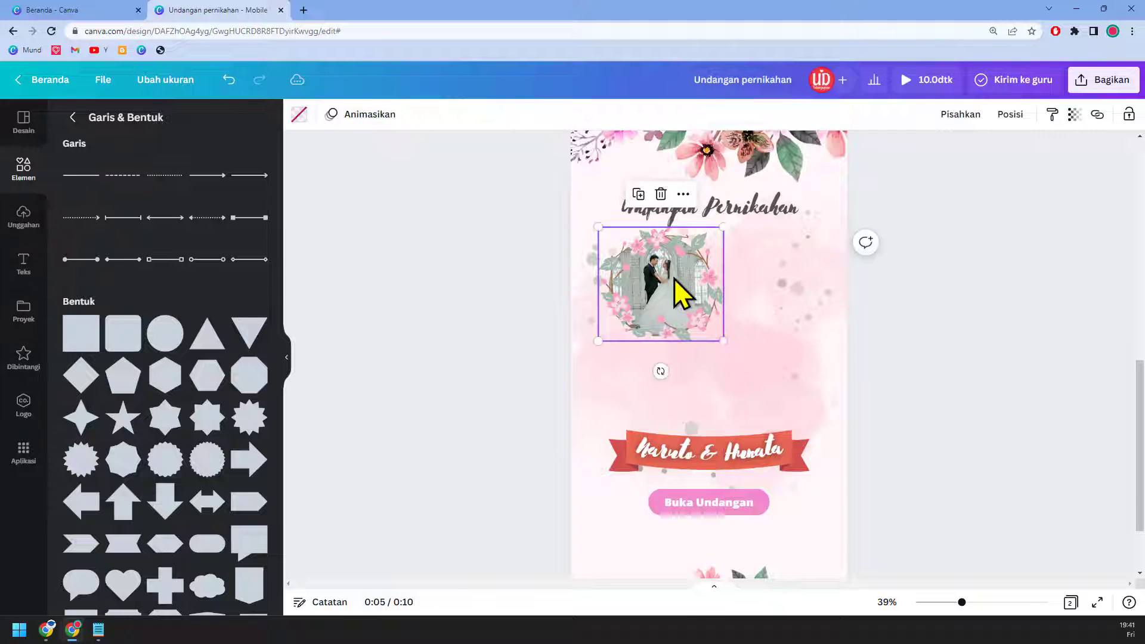
left_click_drag(680, 294, 723, 276)
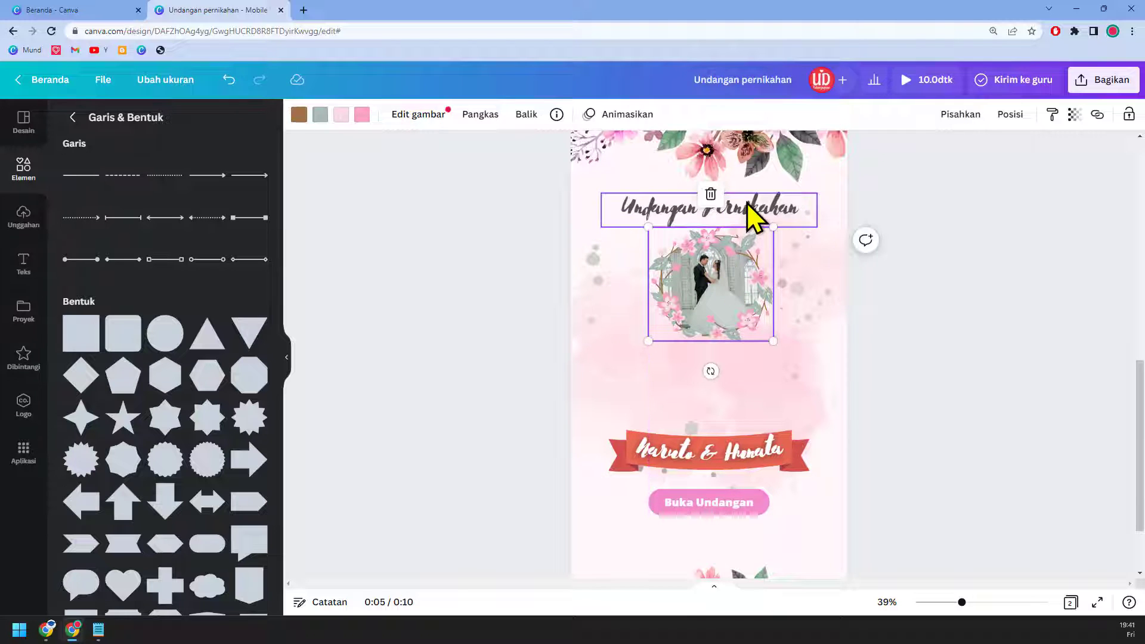
left_click_drag(756, 215, 766, 395)
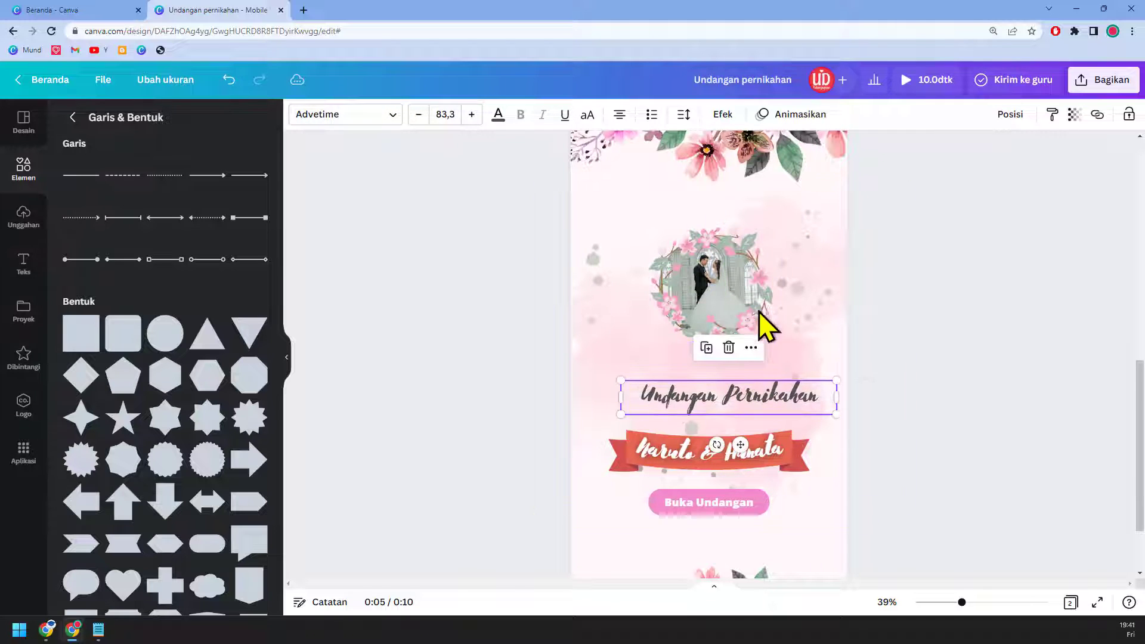
left_click_drag(746, 296, 748, 209)
Step: Resize the name banner and centre it under the photo
scroll(823, 297, "up", 3)
left_click_drag(787, 544, 735, 346)
mouse_move(739, 334)
left_mouse_down()
mouse_move(744, 325)
mouse_move(757, 335)
mouse_move(748, 325)
left_mouse_up()
left_click(926, 417)
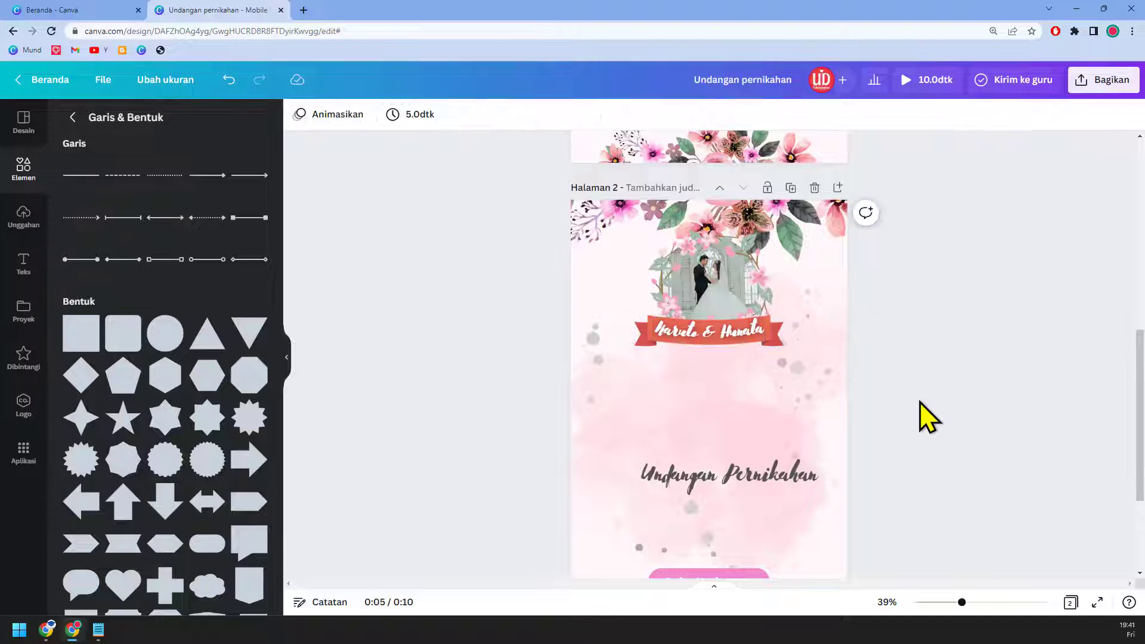
Step: Delete the Undangan Pernikahan title and the Buka Undangan button, then go to 'Desain undangan jpG 2'
scroll(850, 444, "down", 3)
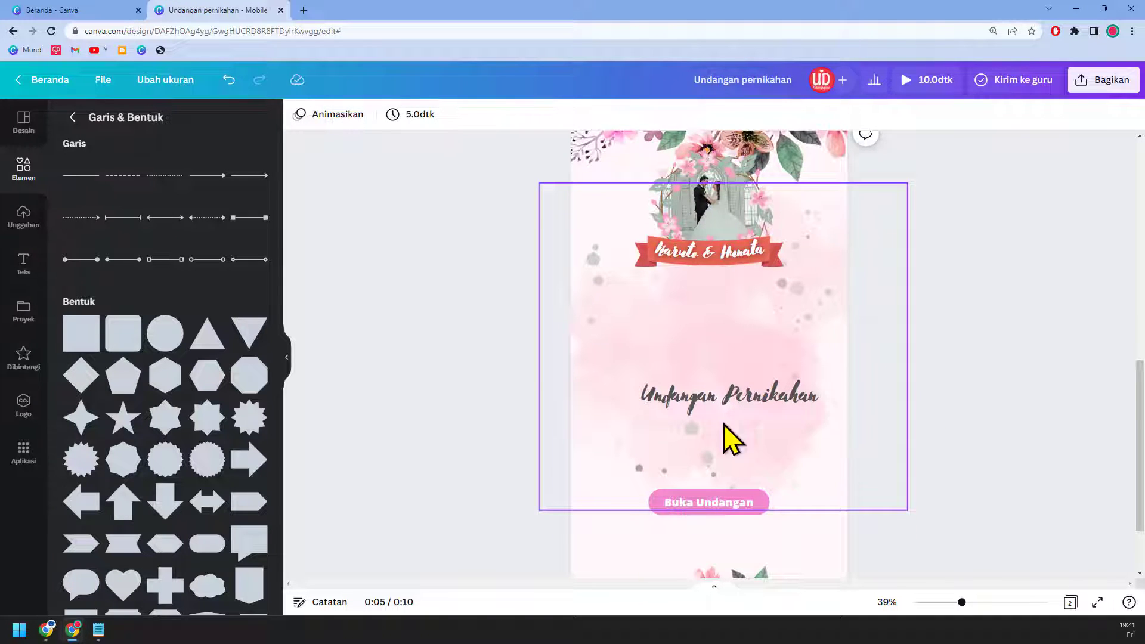
left_click(709, 503)
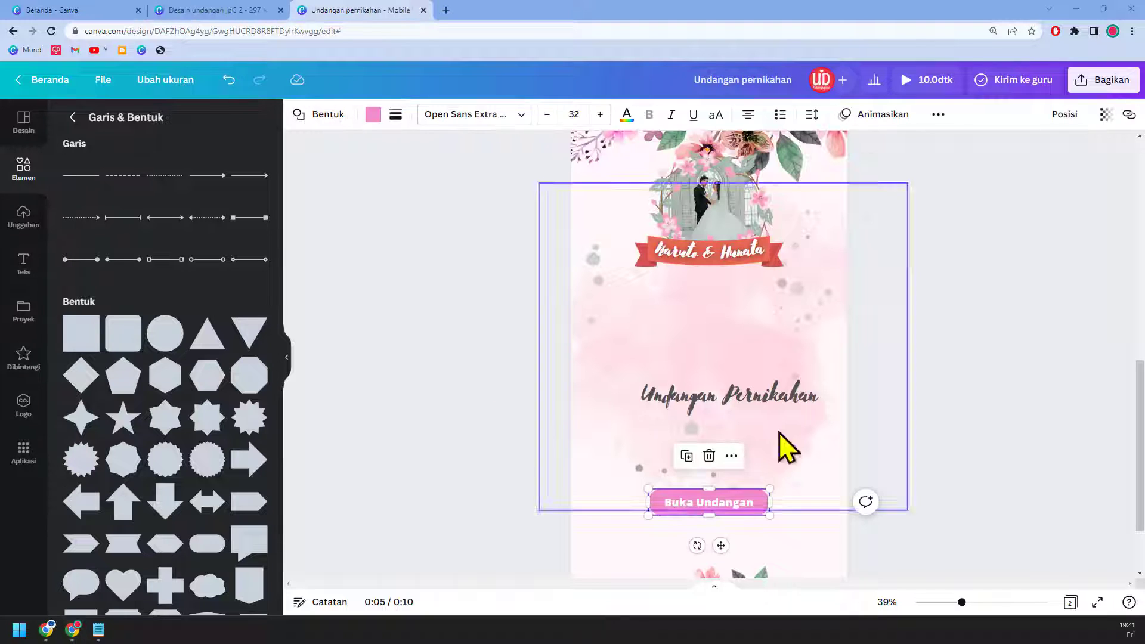
scroll(880, 466, "up", 10)
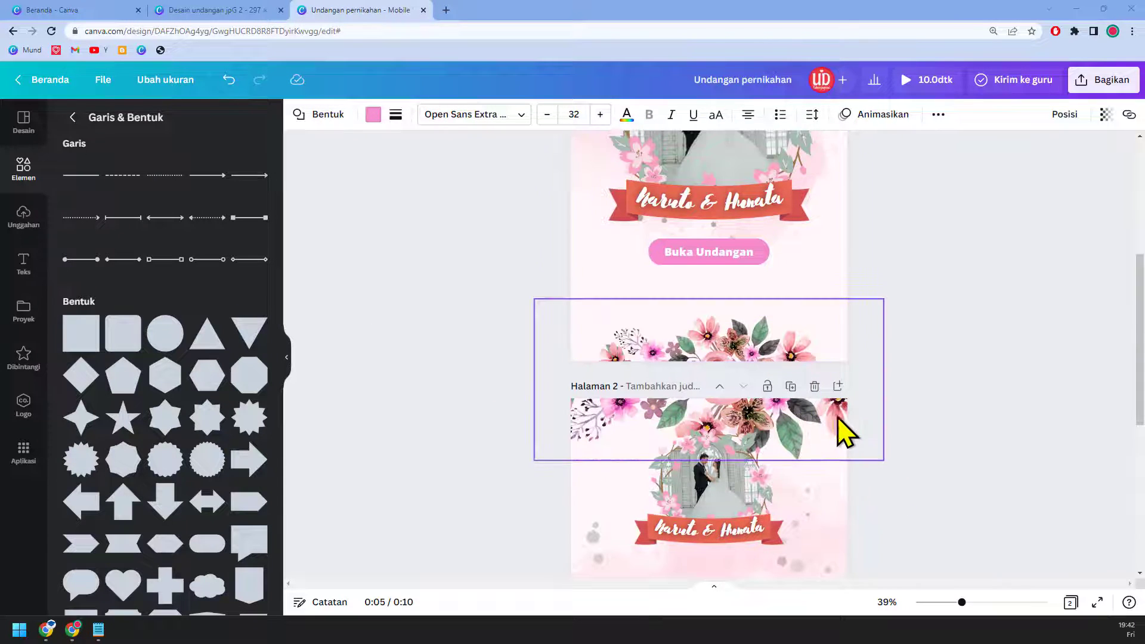
scroll(843, 429, "down", 9)
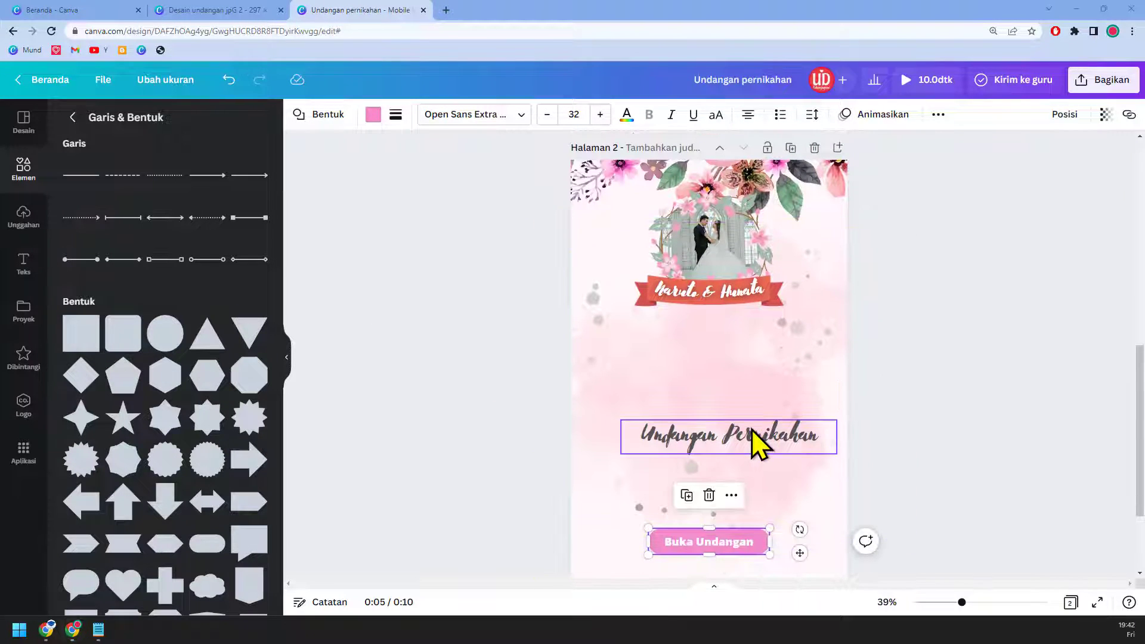
left_click(752, 428)
key("Delete")
left_click(761, 544)
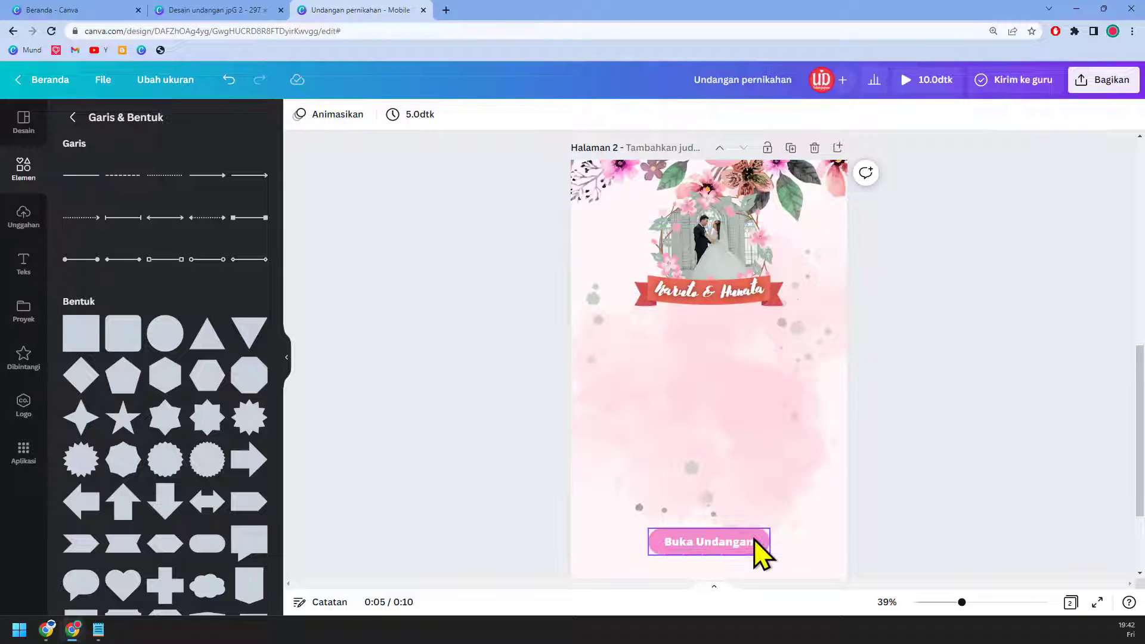
key("Delete")
left_click(216, 18)
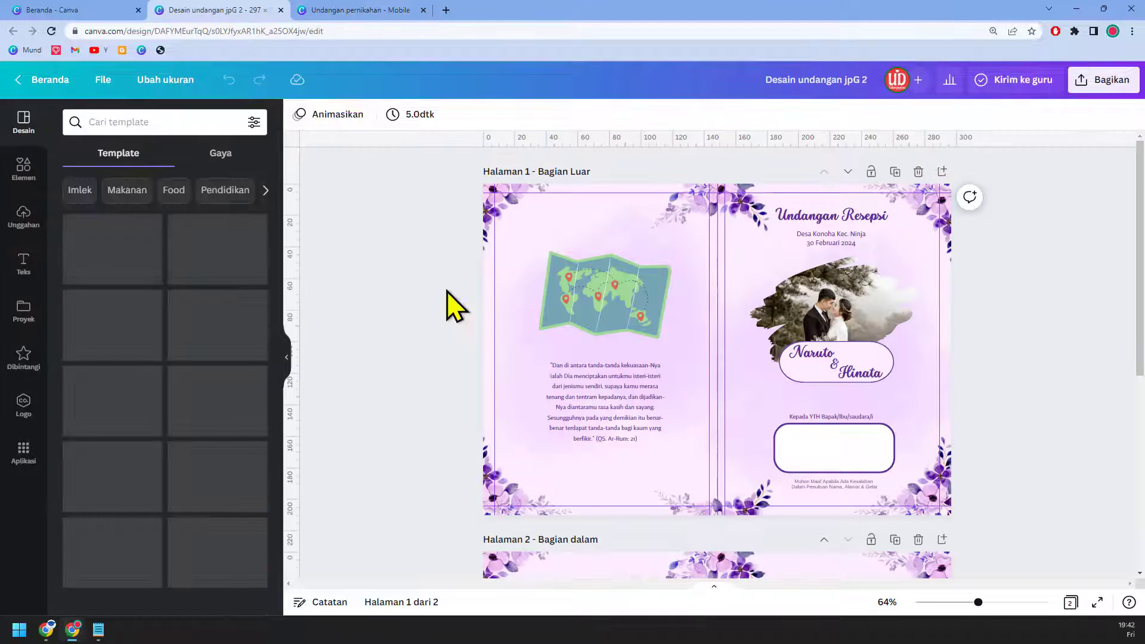
Step: Copy Uzumaki Naruto, Hinata Hyuga and both parent lines, then return to the mobile invitation
scroll(614, 400, "down", 3)
scroll(637, 417, "down", 4)
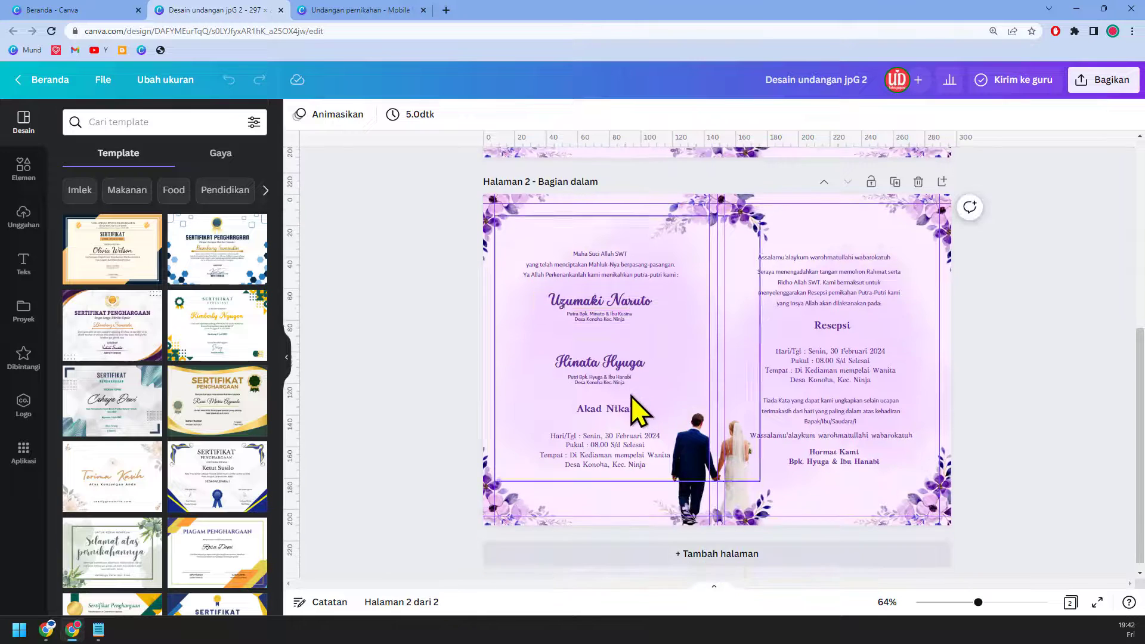
left_click(627, 309)
left_click(624, 321, "shift")
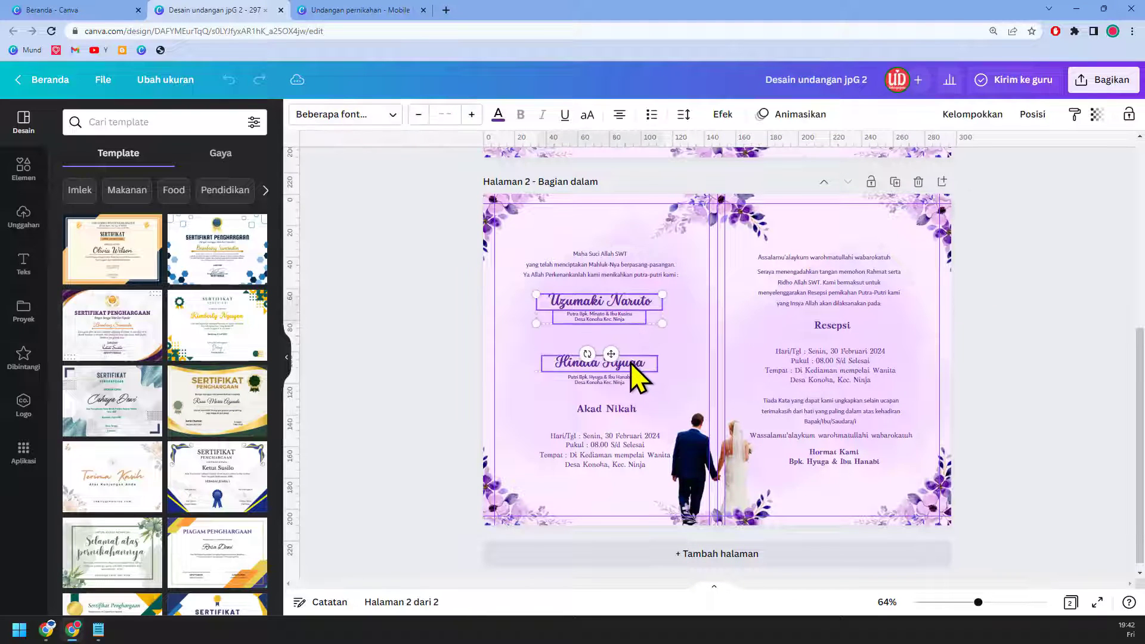
left_click(631, 364, "shift")
left_click(627, 385, "shift")
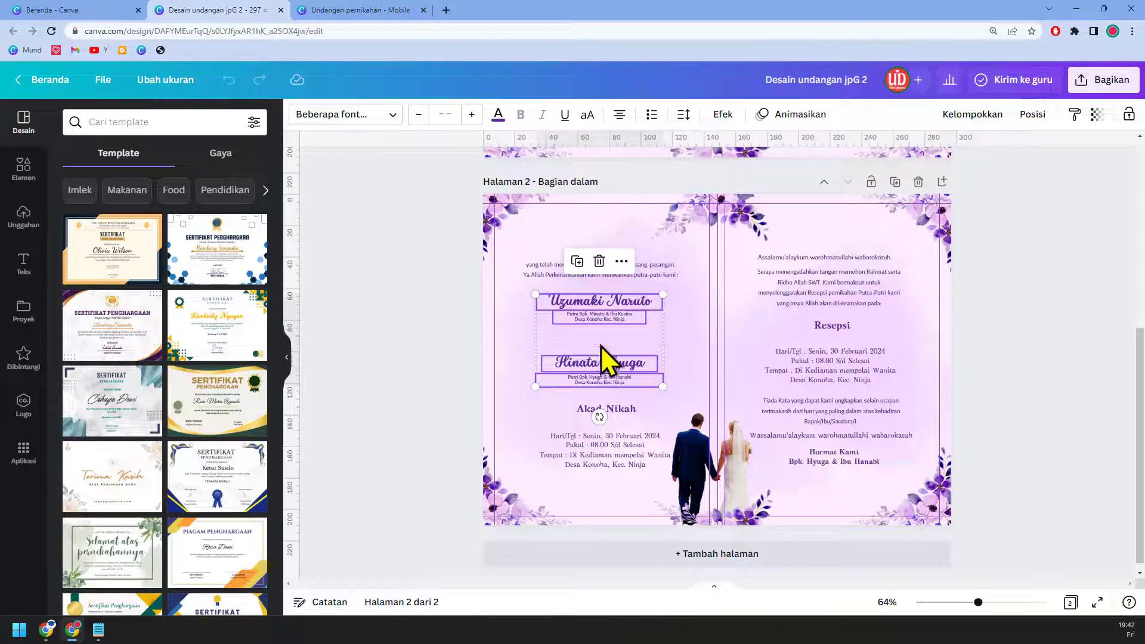
left_click(368, 10)
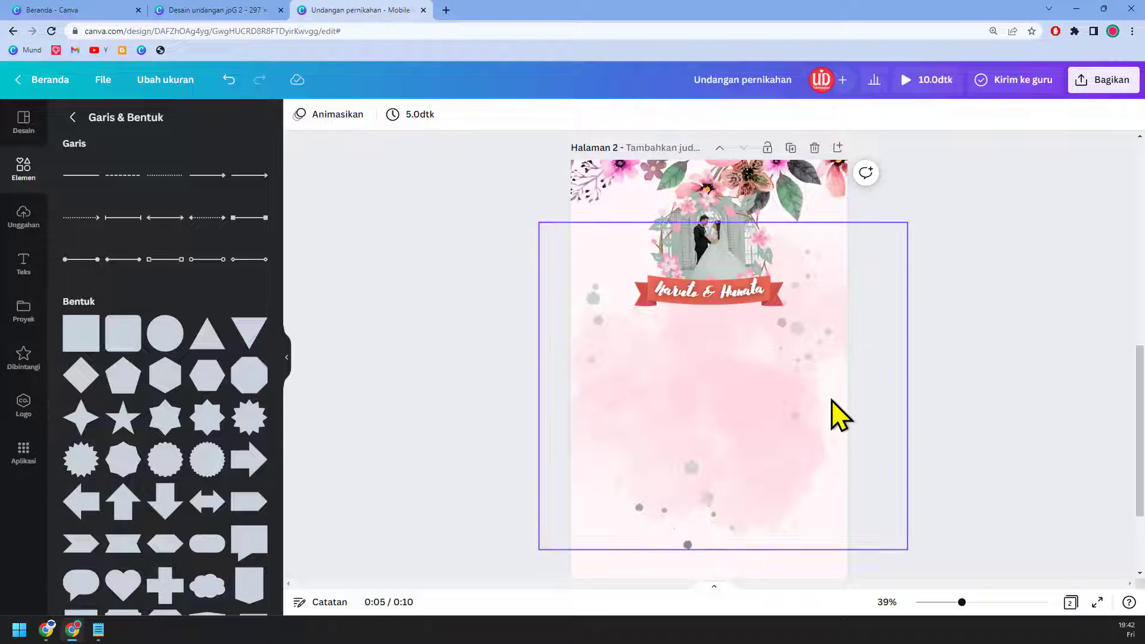
Step: Paste the couple names and parent lines, enlarge them, and place them below the banner
key("ctrl+v")
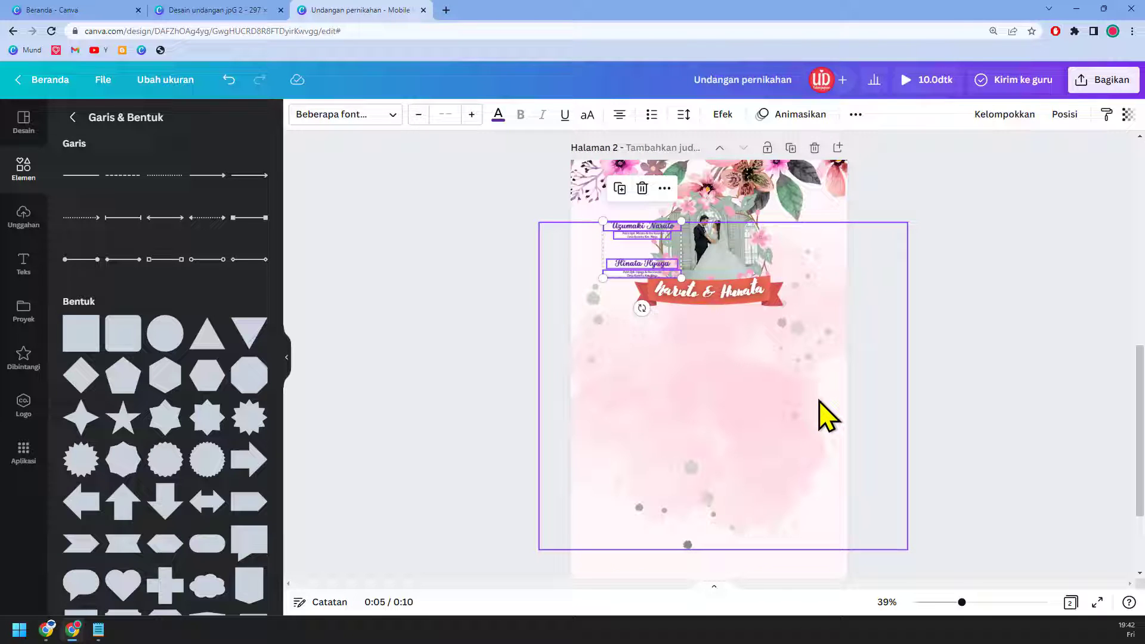
left_click_drag(681, 278, 805, 365)
left_click_drag(742, 319, 758, 486)
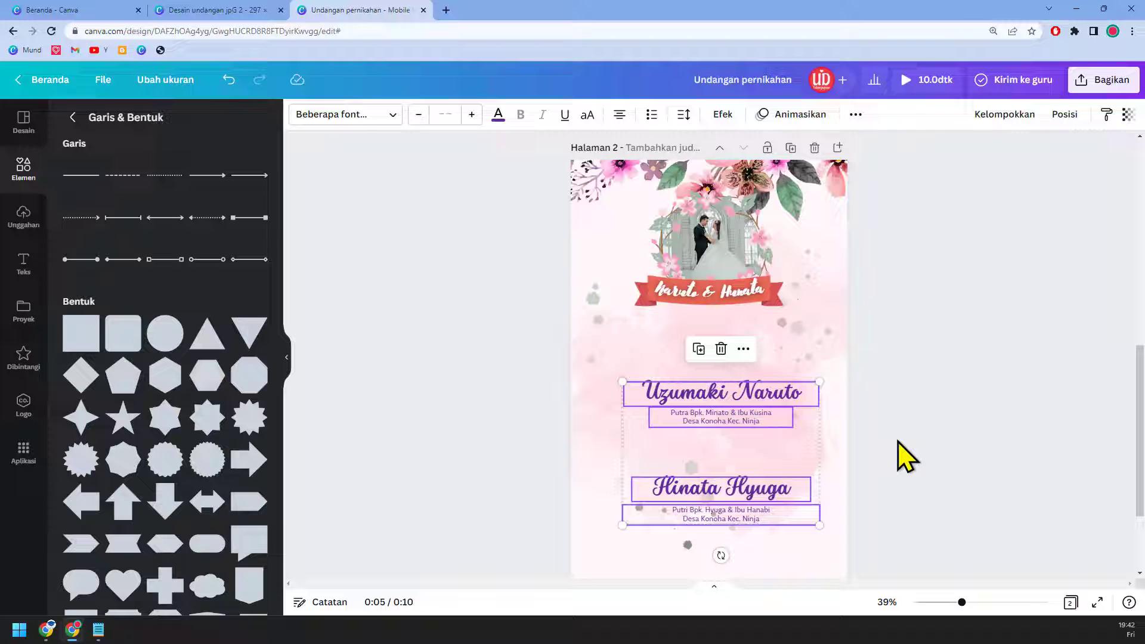
left_click(933, 407)
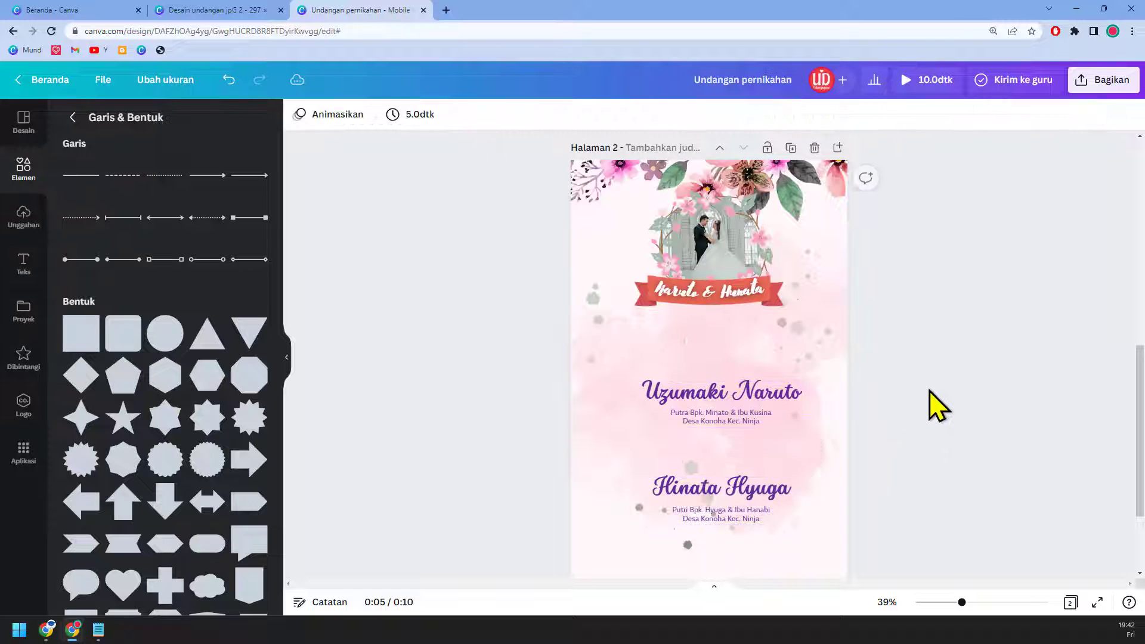
Step: Delete the names text from the banner on page 2
scroll(793, 394, "up", 4)
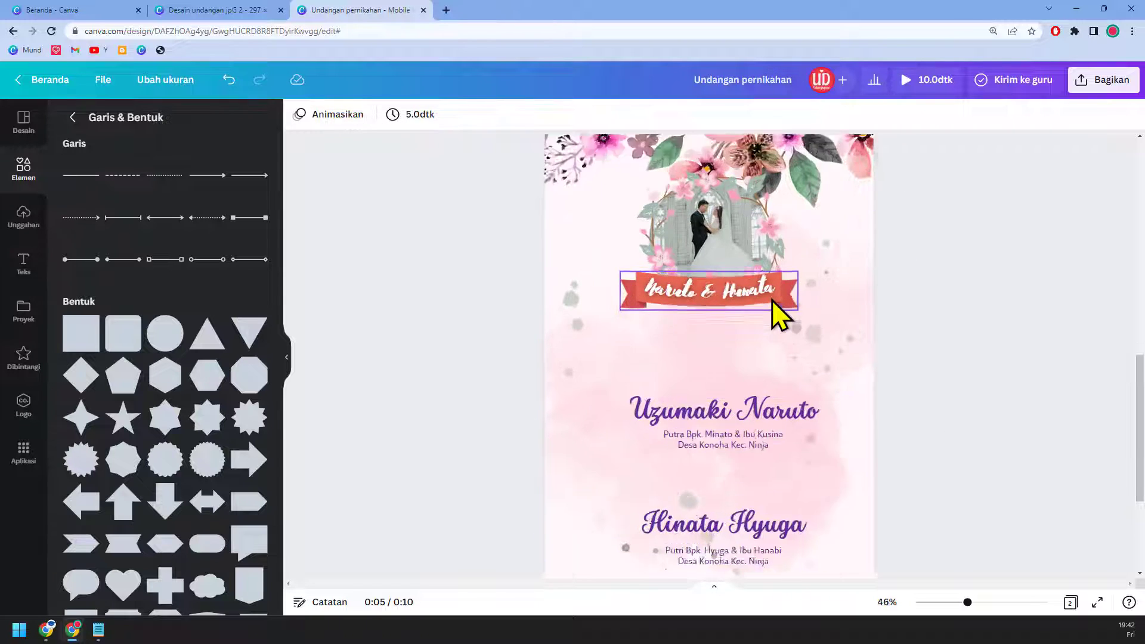
scroll(871, 370, "up", 1)
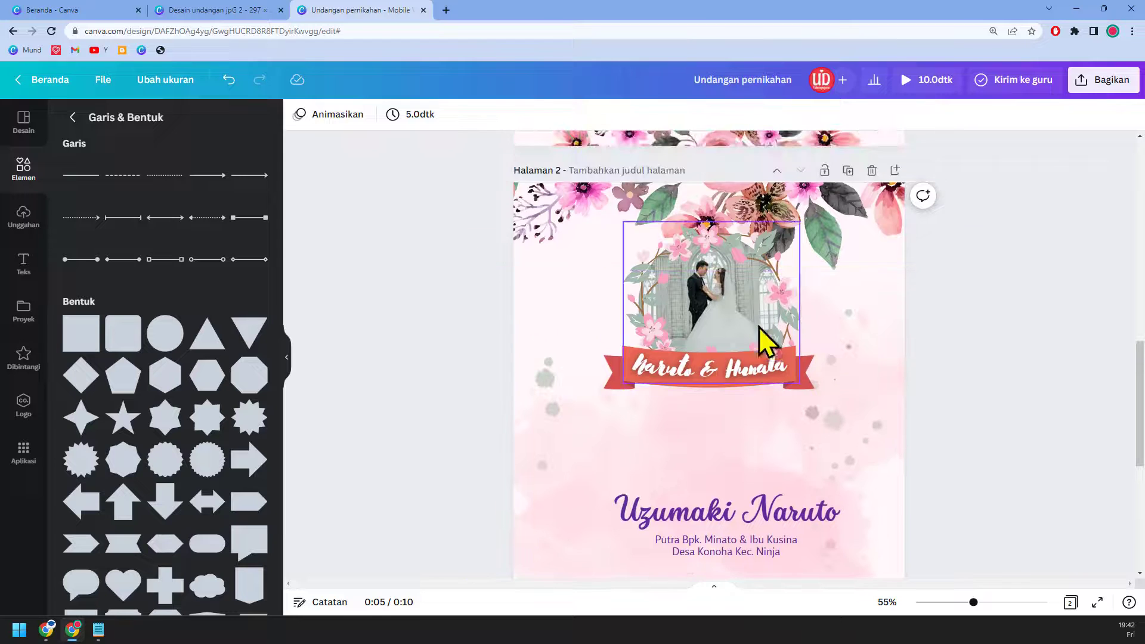
left_click(754, 369)
key("Delete")
key("Delete")
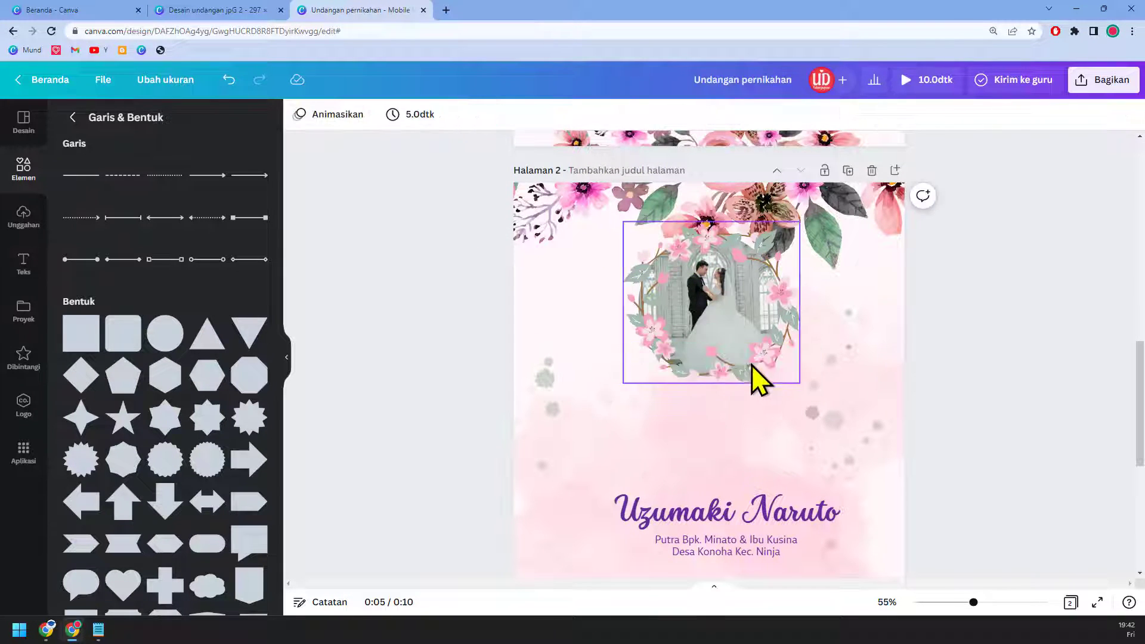
Step: Split the floral wreath from the circular photo and offset it to the right
left_click_drag(749, 327, 764, 342)
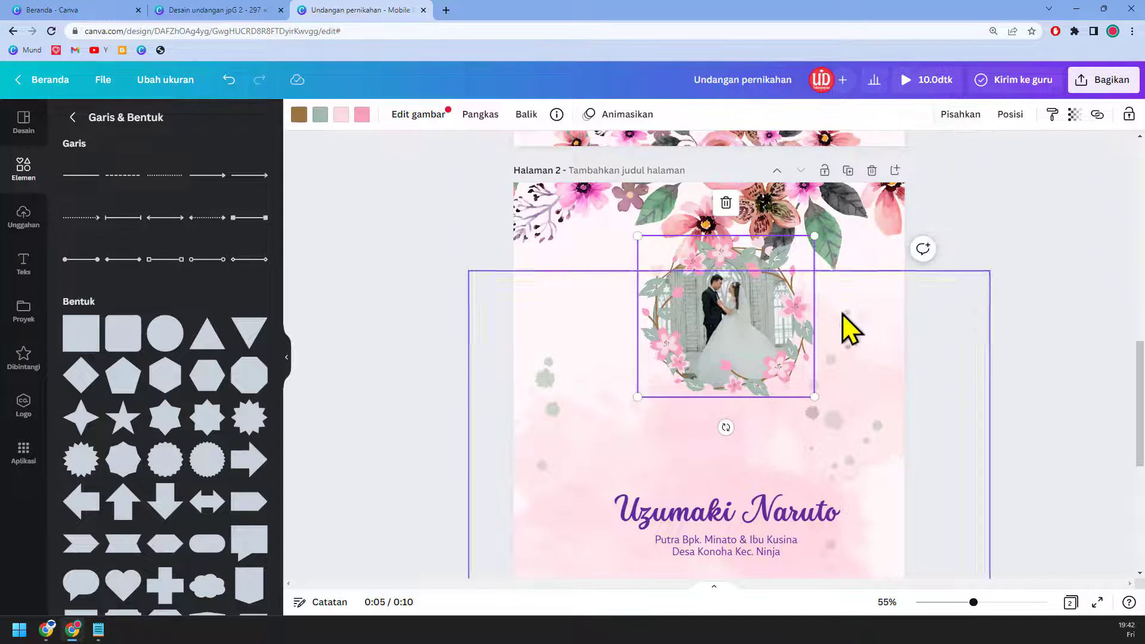
left_click(947, 116)
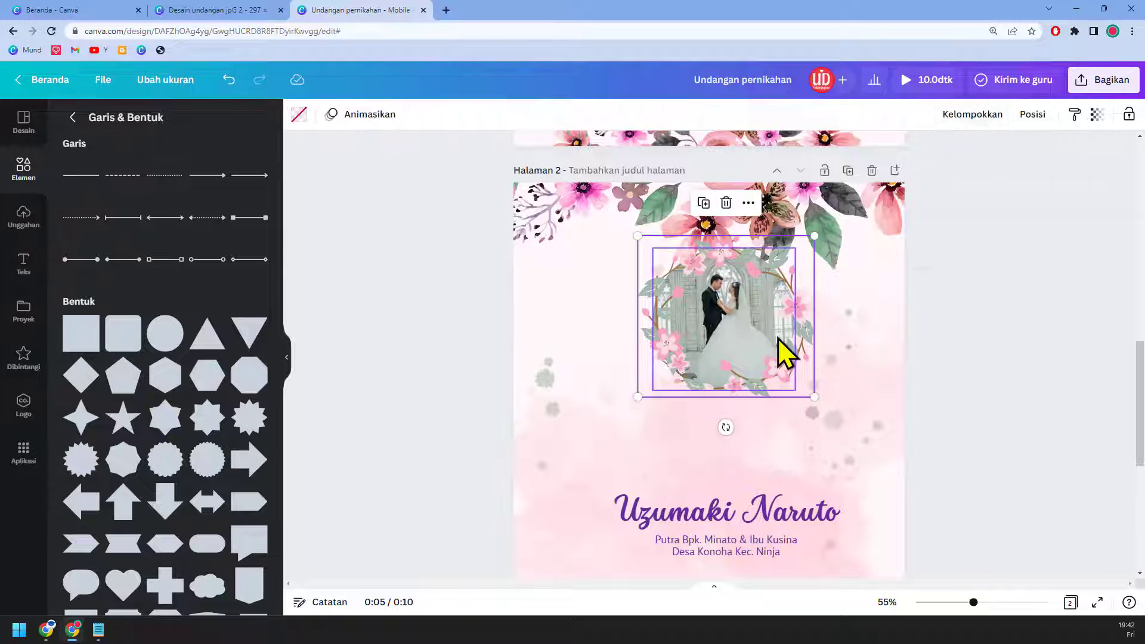
left_click(907, 340)
left_click_drag(768, 288, 865, 313)
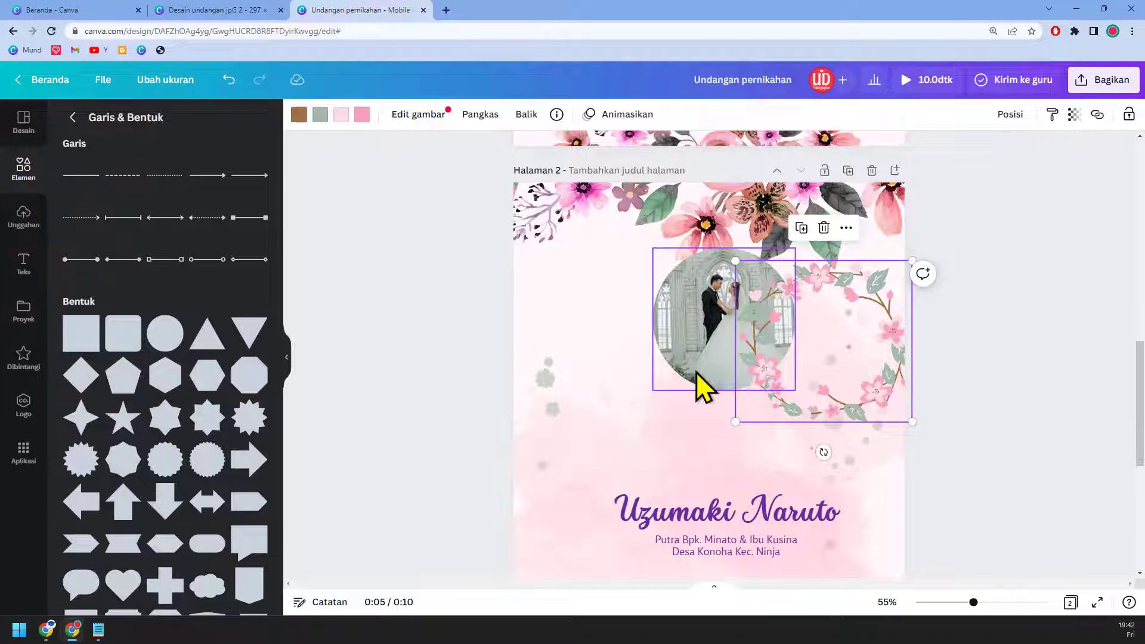
scroll(696, 371, "down", 2)
left_click(732, 412)
left_click(732, 442, "shift")
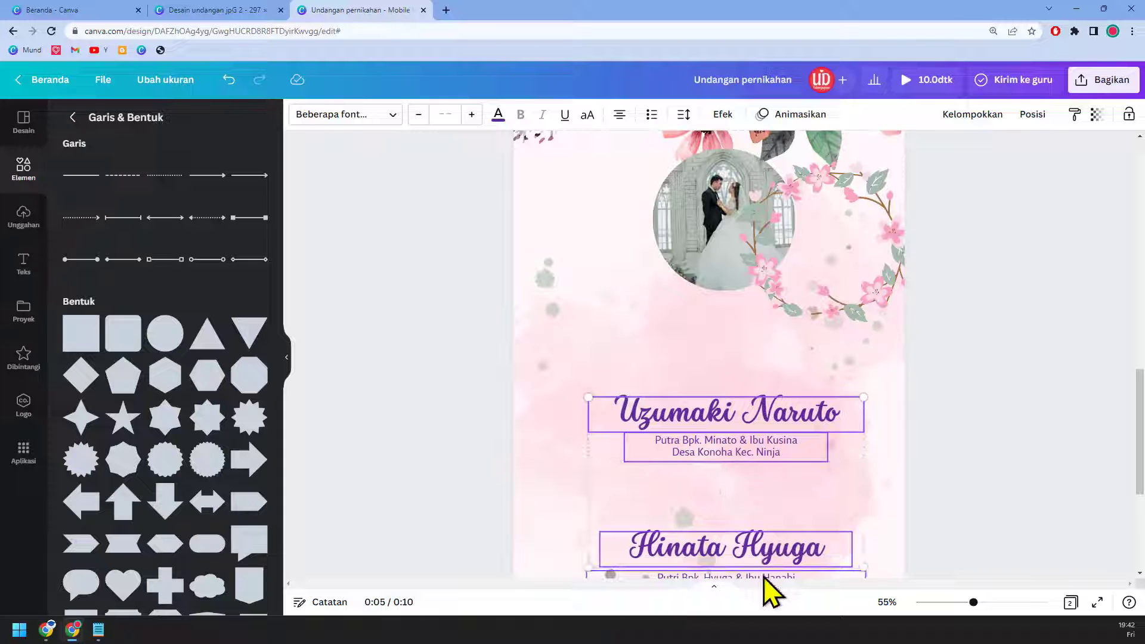
Step: Recolour the couple names and parent lines dark grey after trying two pink shades
scroll(767, 575, "down", 2)
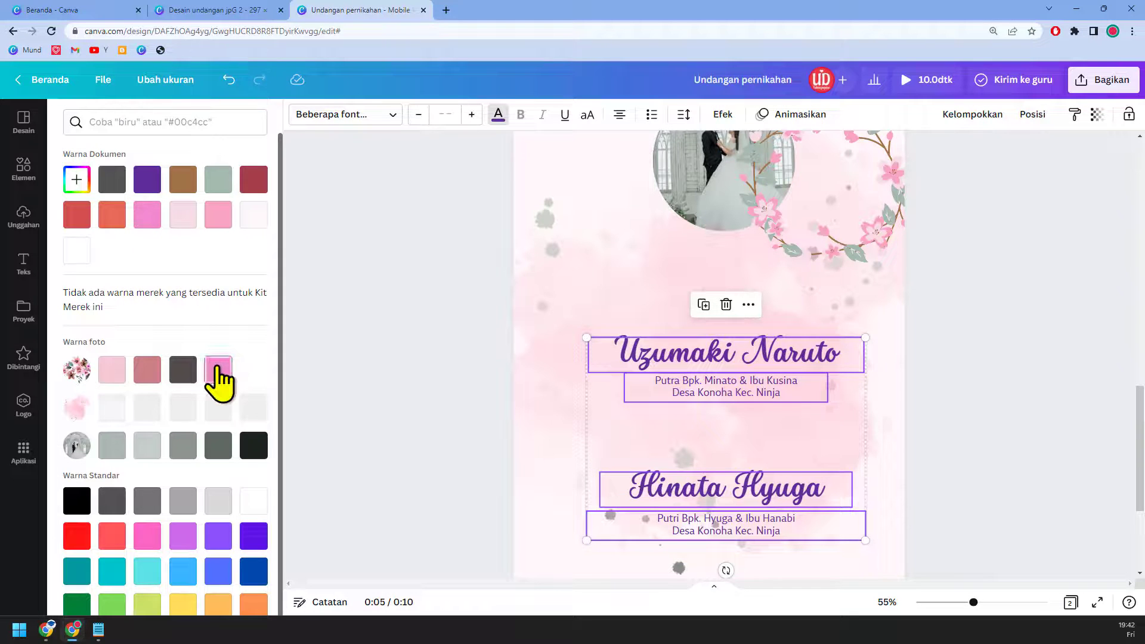
left_click(219, 371)
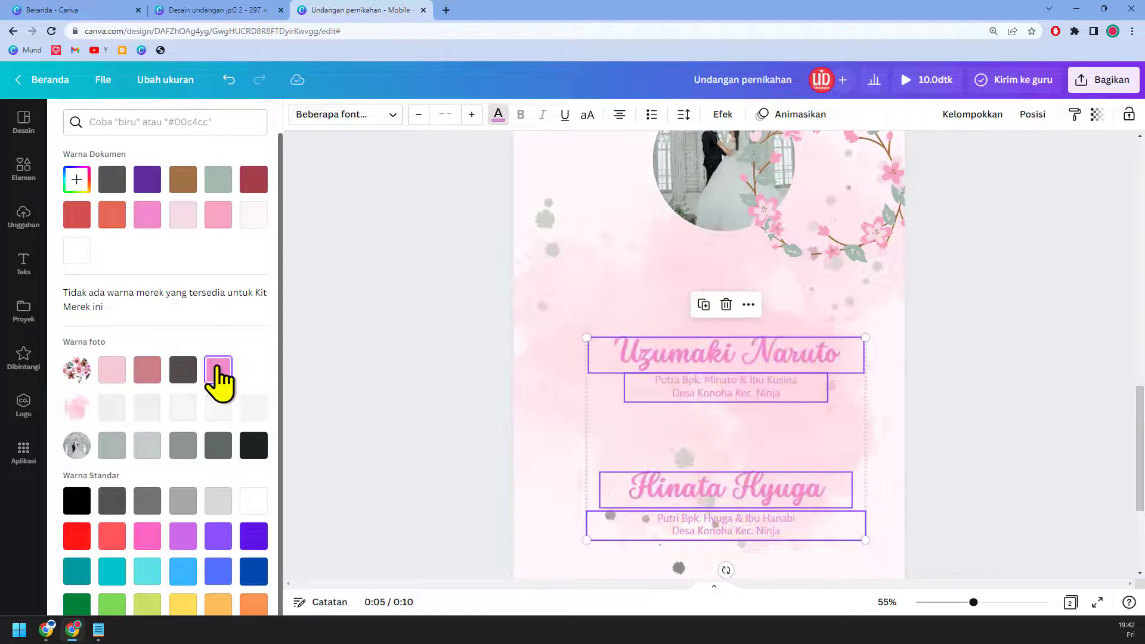
left_click(145, 221)
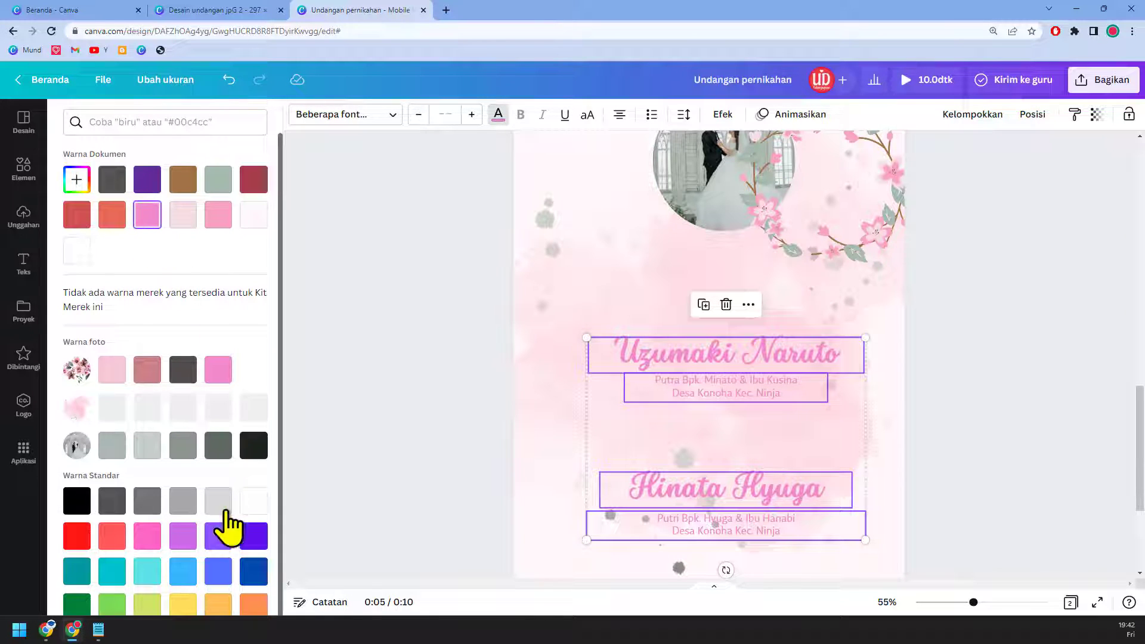
left_click(115, 507)
scroll(1008, 394, "up", 2)
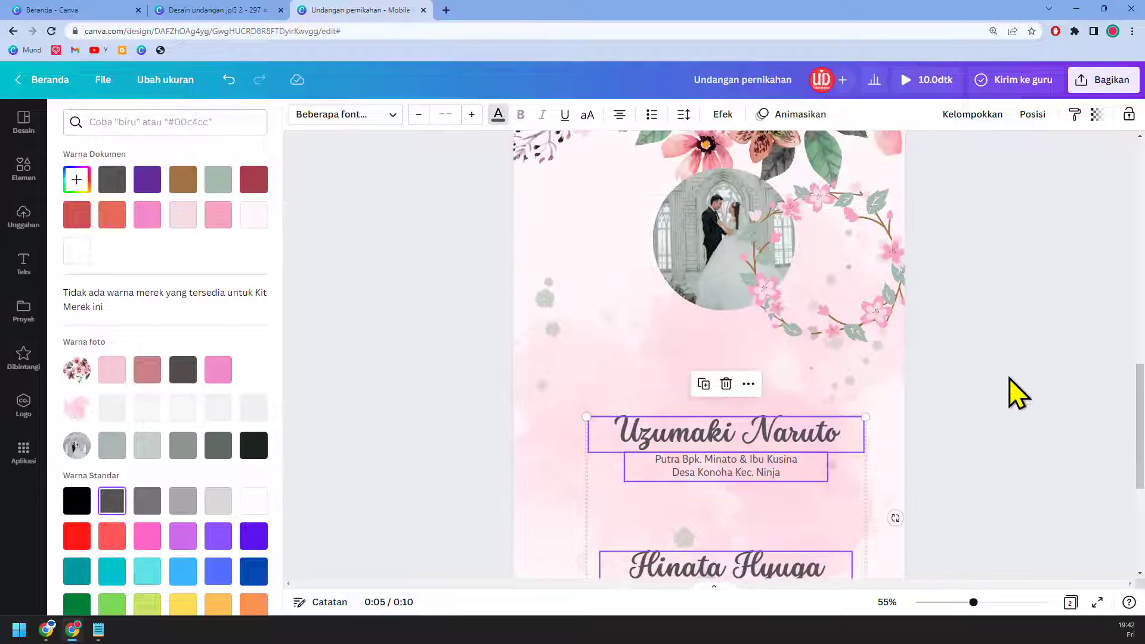
key("Escape")
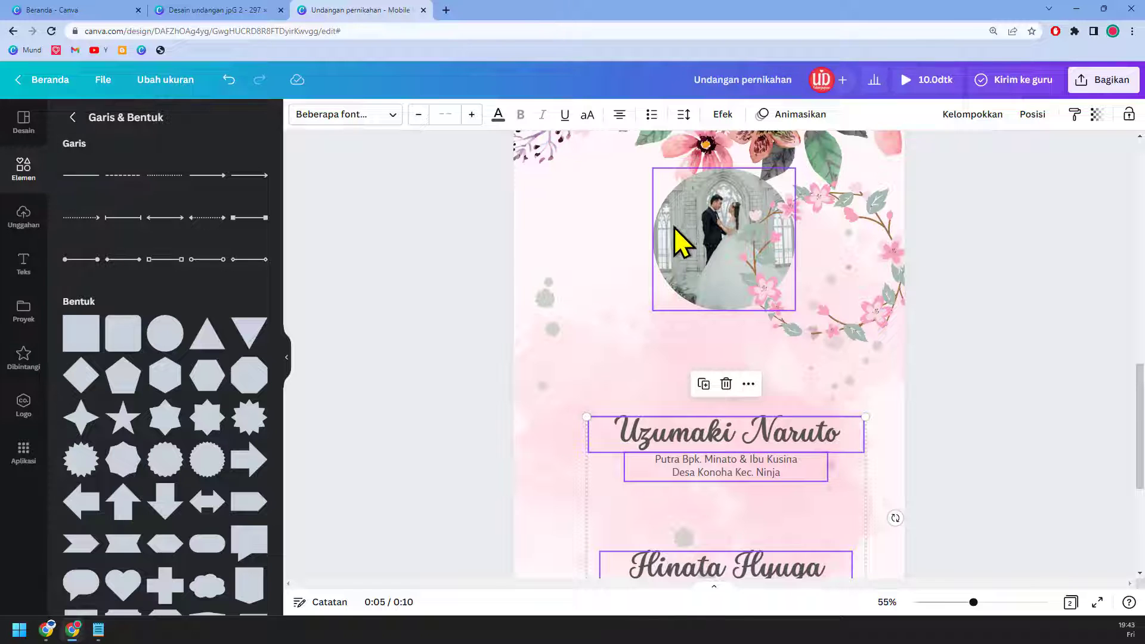
Step: Duplicate the couple photo and its wreath and move the copy down over the names
left_click(694, 241)
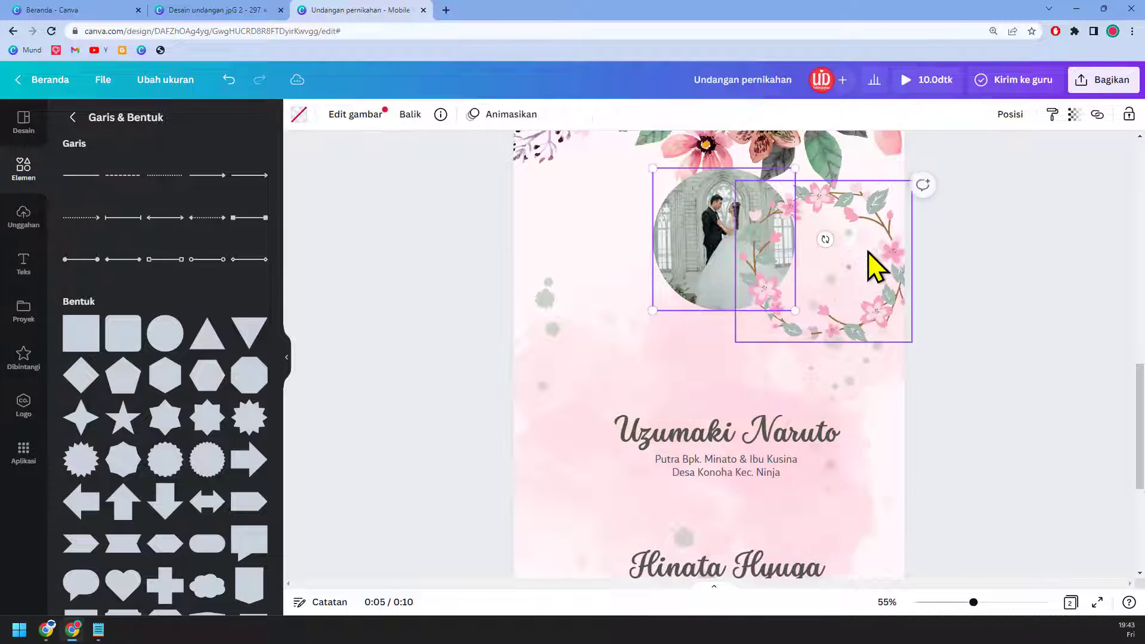
left_click(878, 243, "shift")
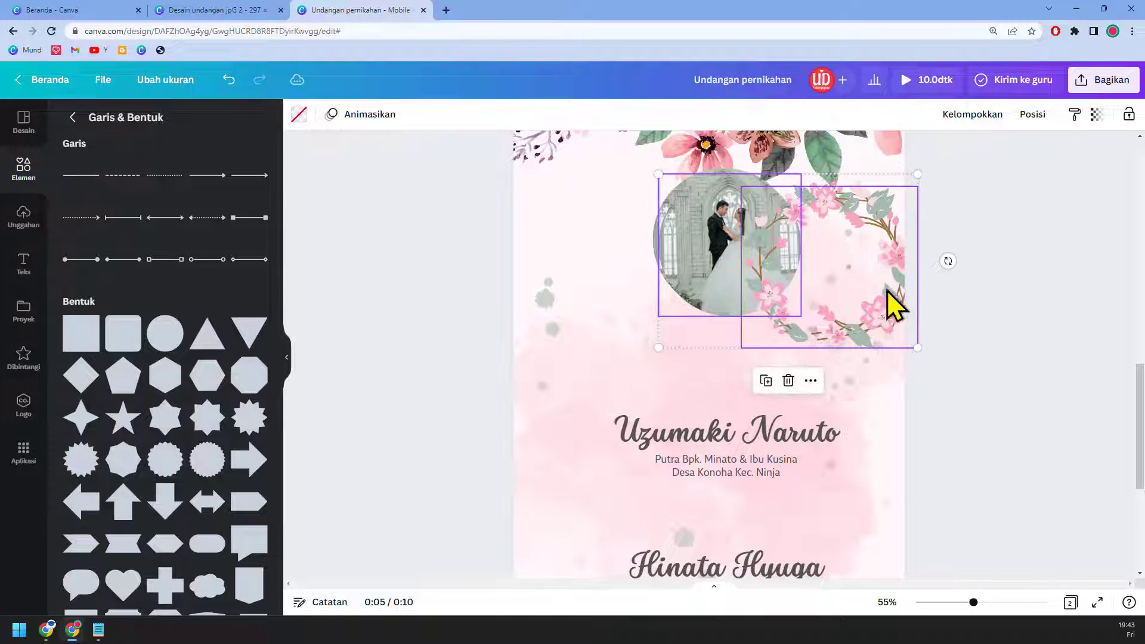
key("ctrl+d")
left_click_drag(900, 331, 868, 558)
scroll(867, 555, "down", 3)
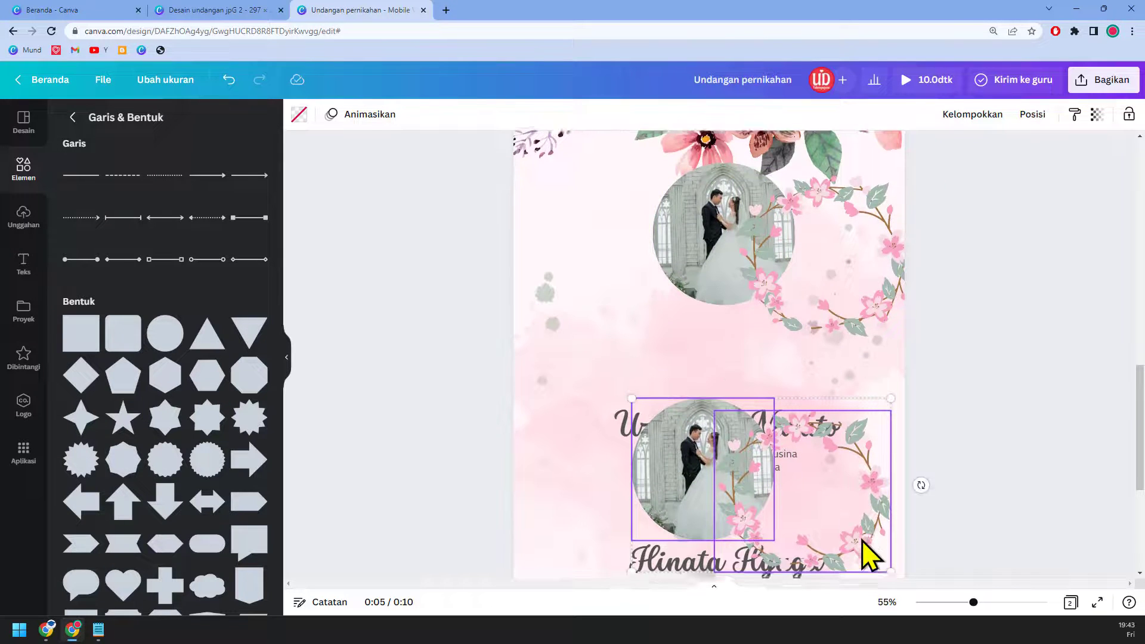
scroll(865, 552, "down", 3)
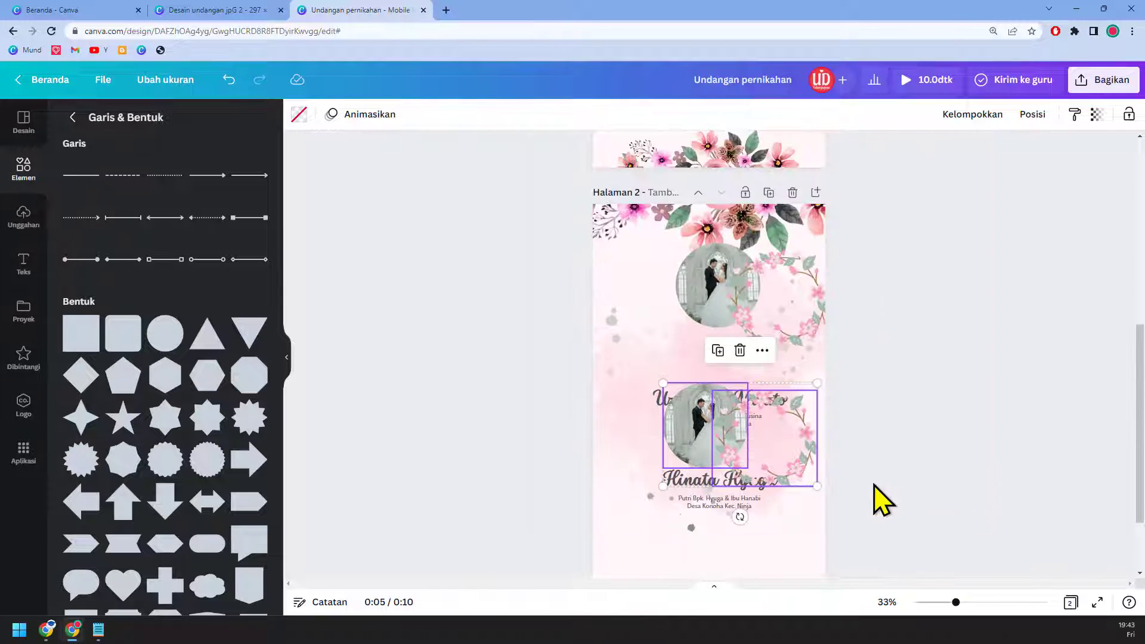
scroll(880, 489, "up", 2)
Step: Move the floral header image to the page bottom and lower Hinata Hyuga's name and parents text
left_click(759, 238)
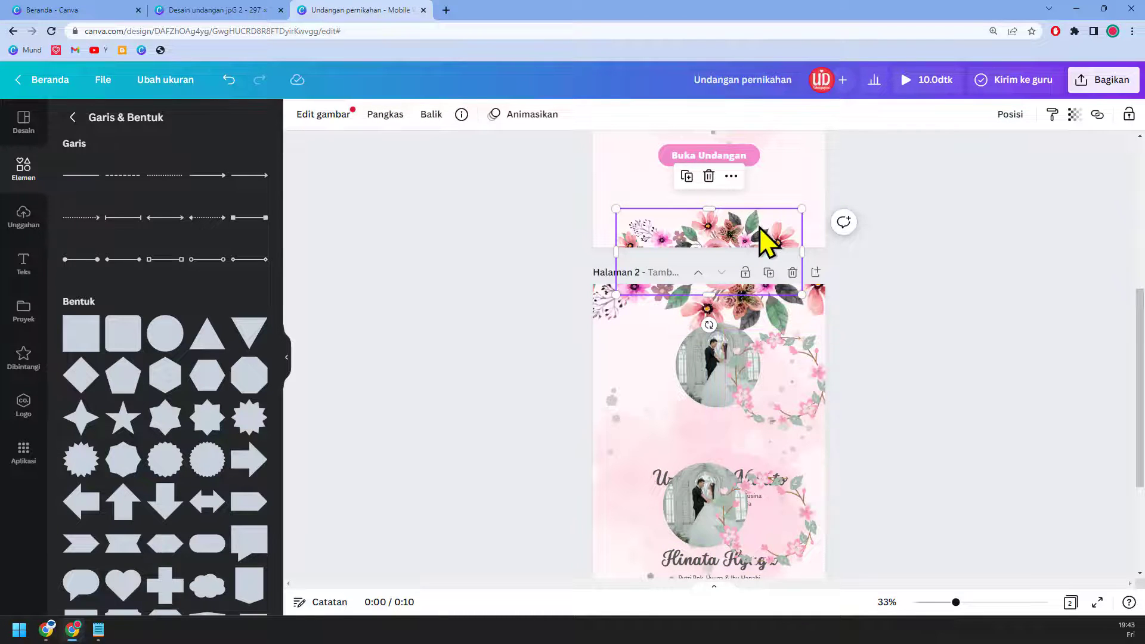
left_click_drag(760, 226, 746, 502)
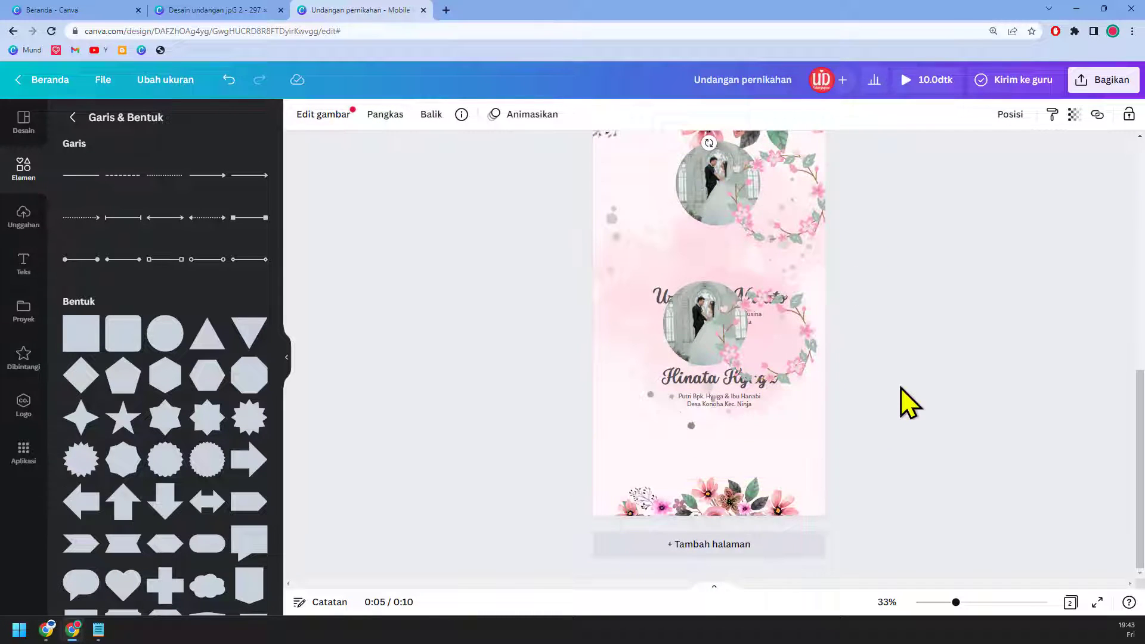
left_click(692, 387)
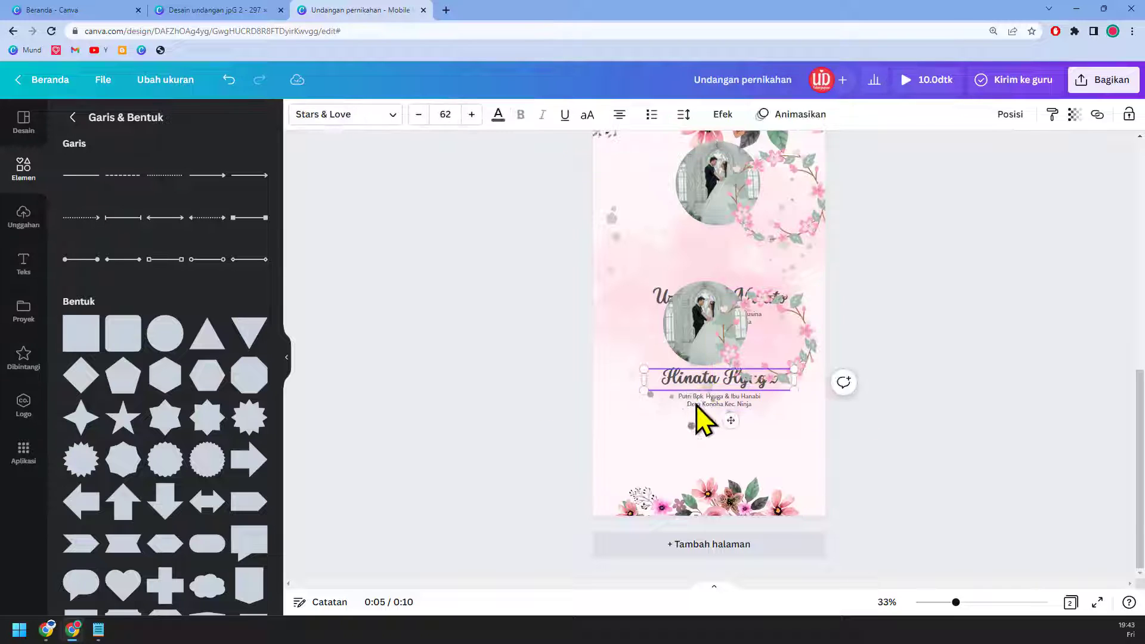
left_click(703, 411, "shift")
left_click_drag(702, 411, 703, 455)
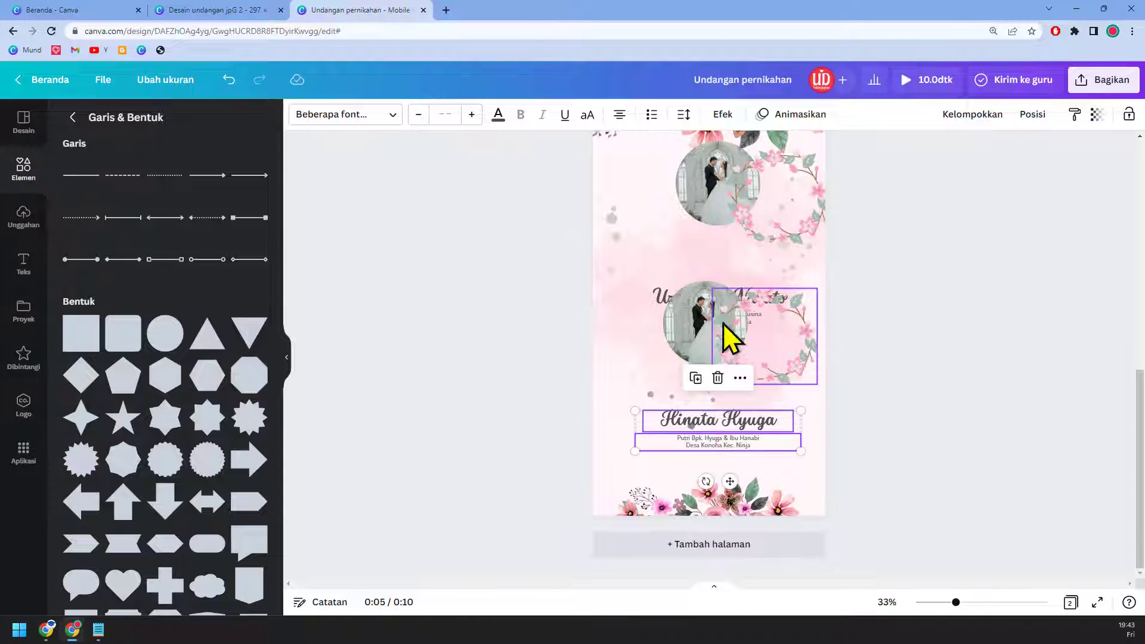
Step: Place the copied wreathed photo just below Uzumaki Naruto
left_click(696, 319)
left_click(781, 346, "shift")
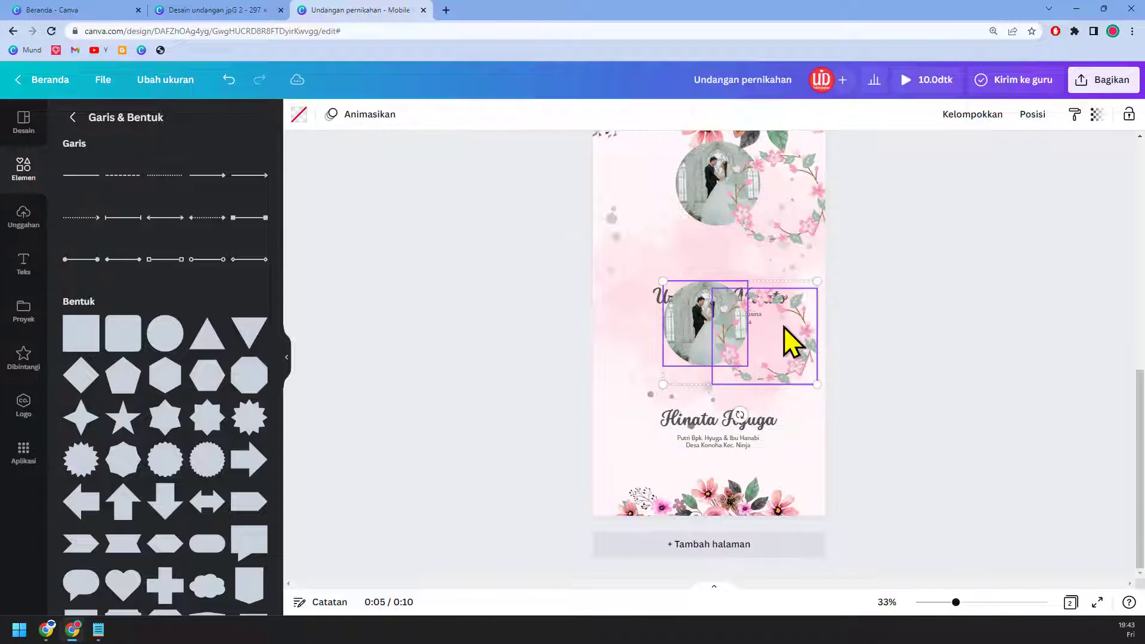
left_click_drag(782, 340, 783, 369)
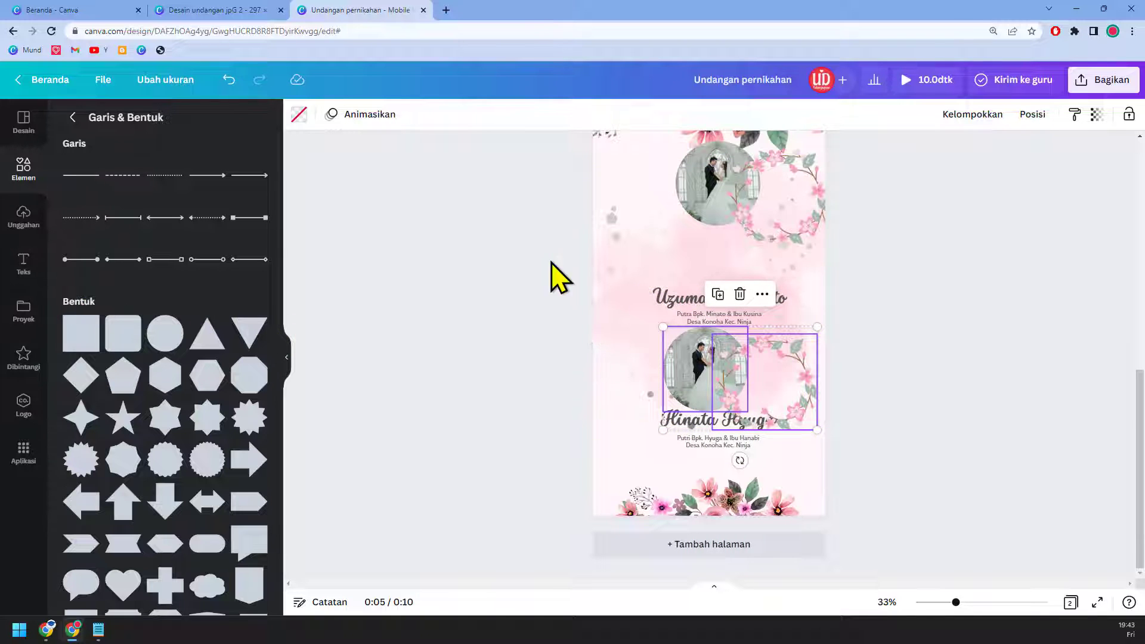
left_click(510, 242)
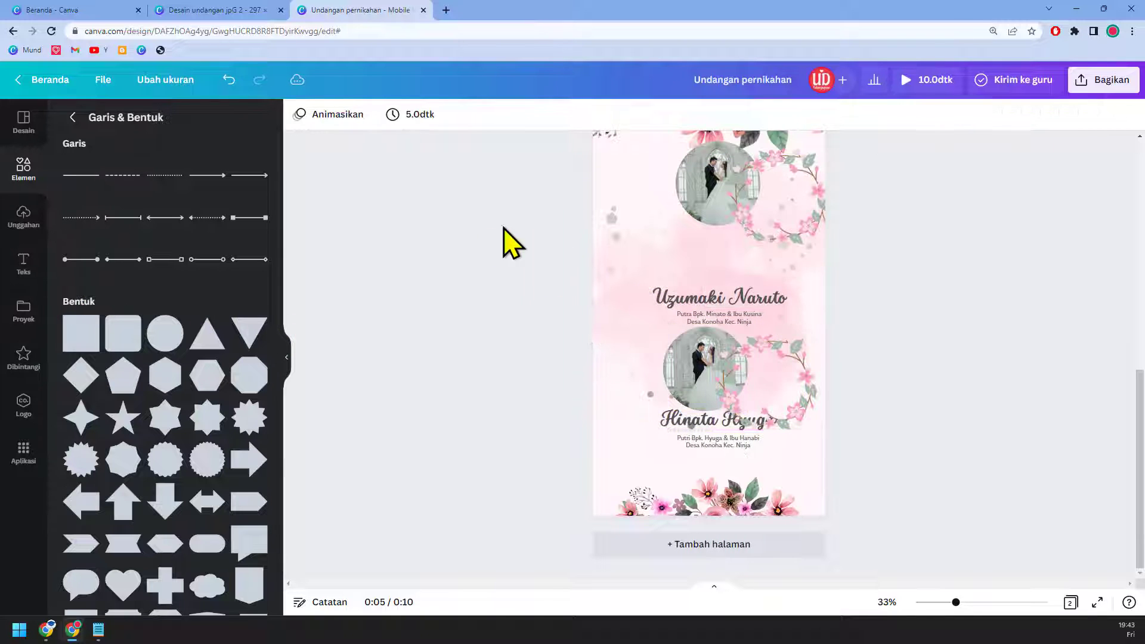
Step: Put the starred groom photo into the upper circle and reframe it
left_click(27, 357)
left_click_drag(227, 174, 749, 184)
left_click(697, 191)
double_click(744, 167)
left_click(329, 117)
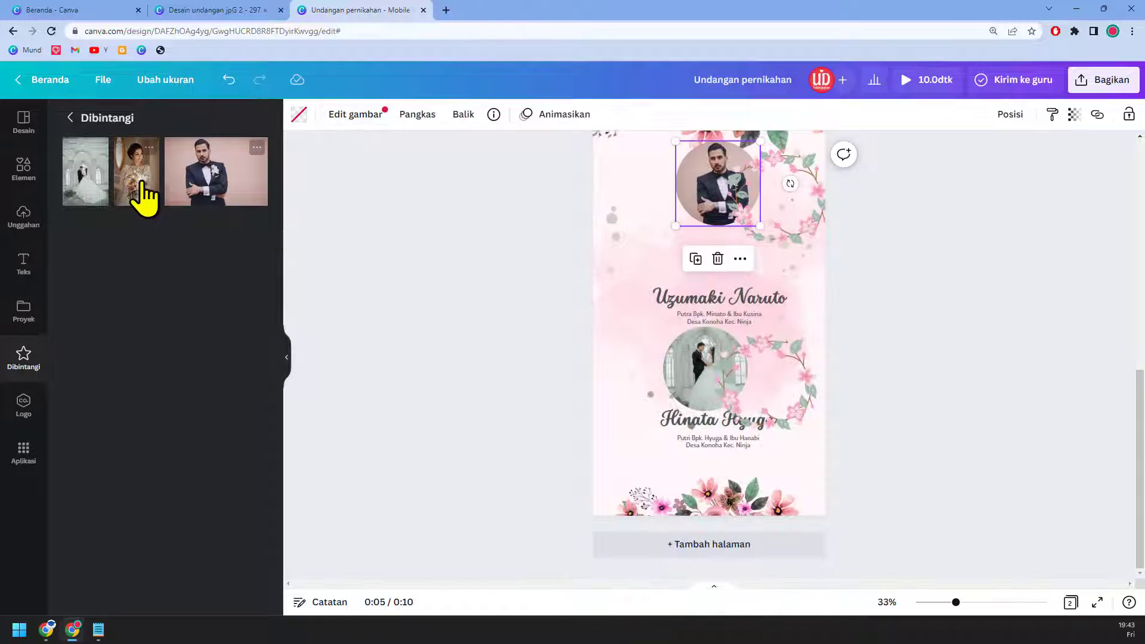
Step: Put the bride photo into the lower circle and reframe it
left_click_drag(141, 193, 688, 350)
left_click(702, 352)
double_click(714, 357)
left_click(325, 116)
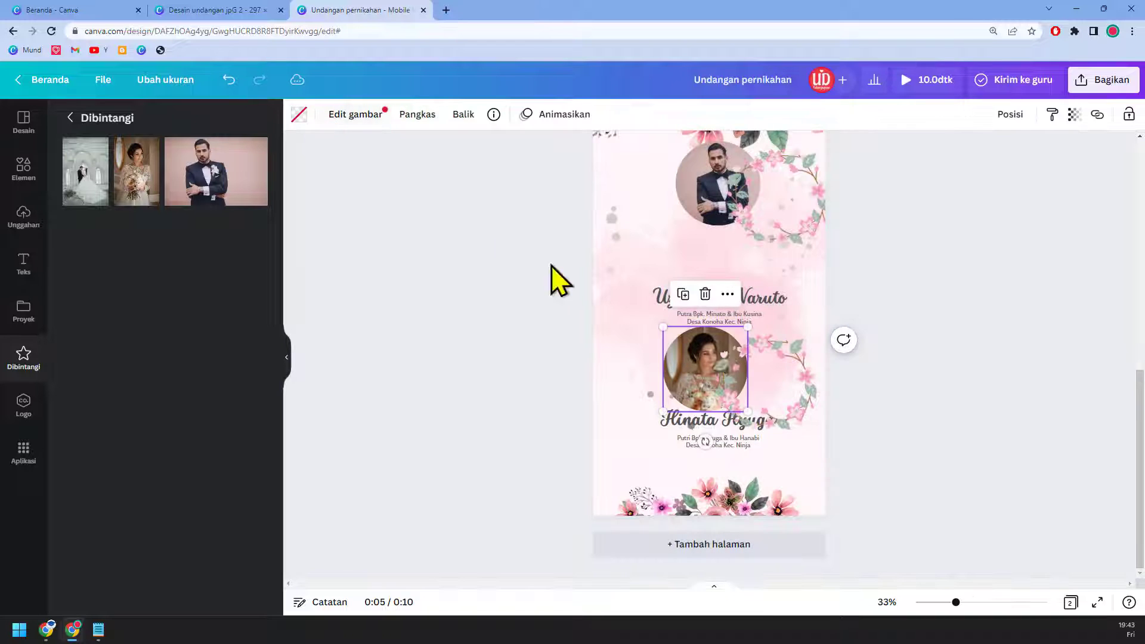
Step: Centre the bride photo within its wreath both ways and group them
left_click(806, 394)
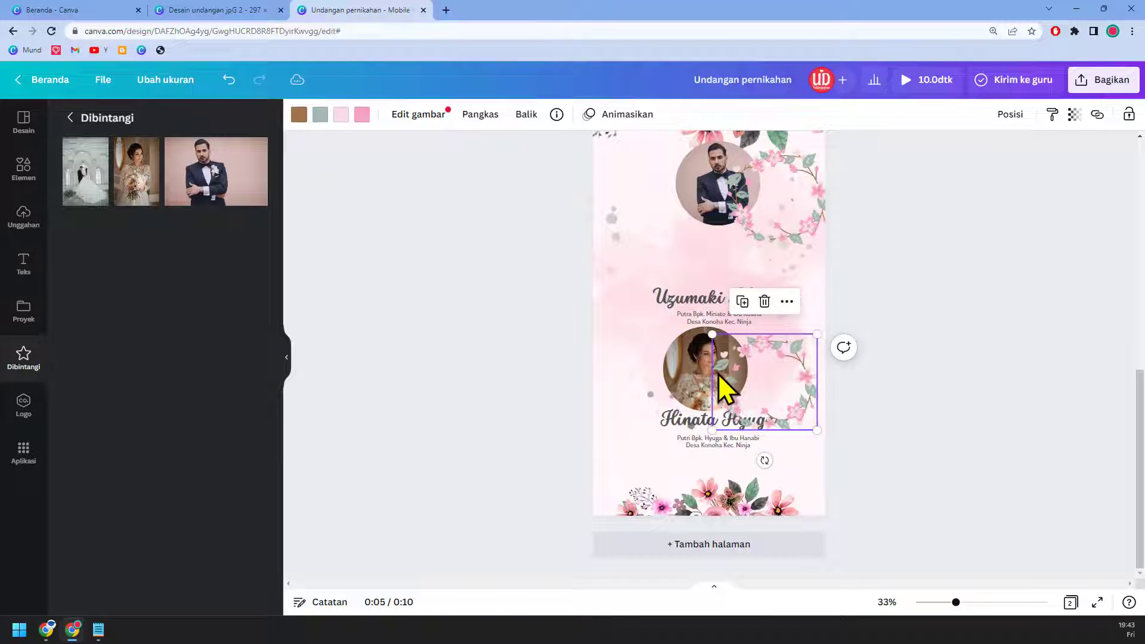
left_click(680, 363, "shift")
left_click(1034, 115)
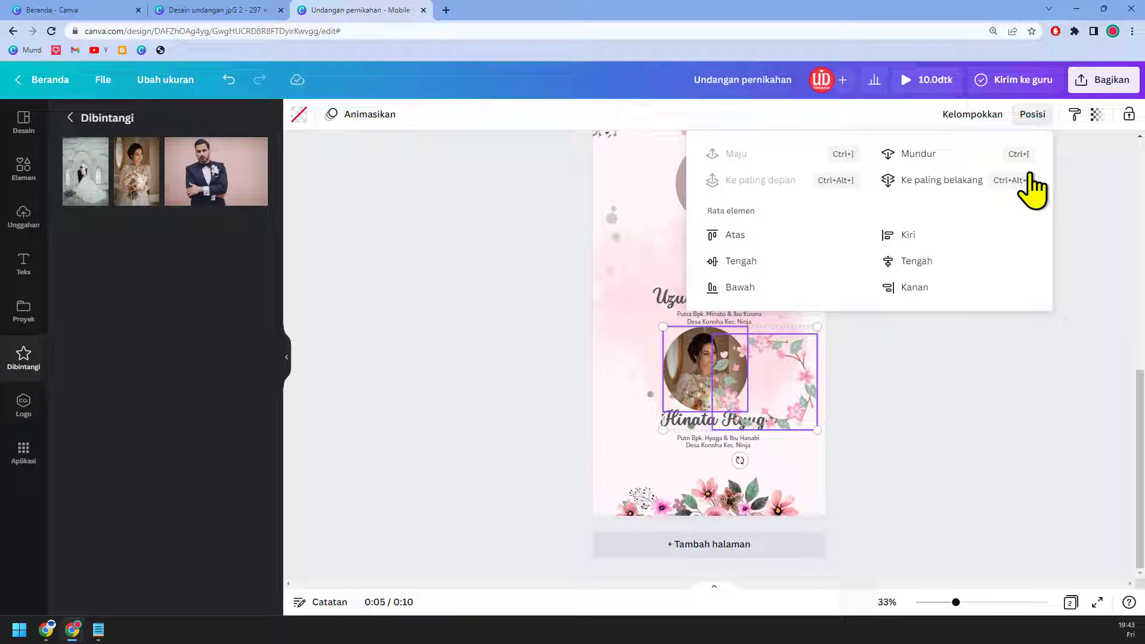
left_click(932, 263)
left_click(776, 261)
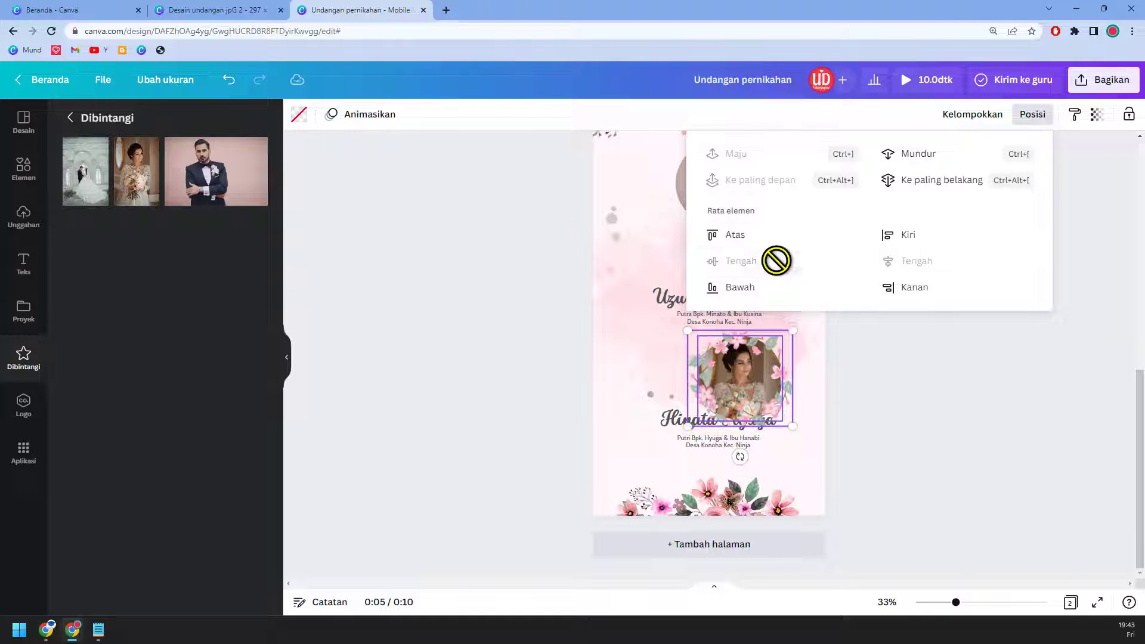
left_click(976, 116)
Step: Move the bride portrait onto the centre line and lower Hinata Hyuga's name and parents text
left_click_drag(779, 396, 747, 384)
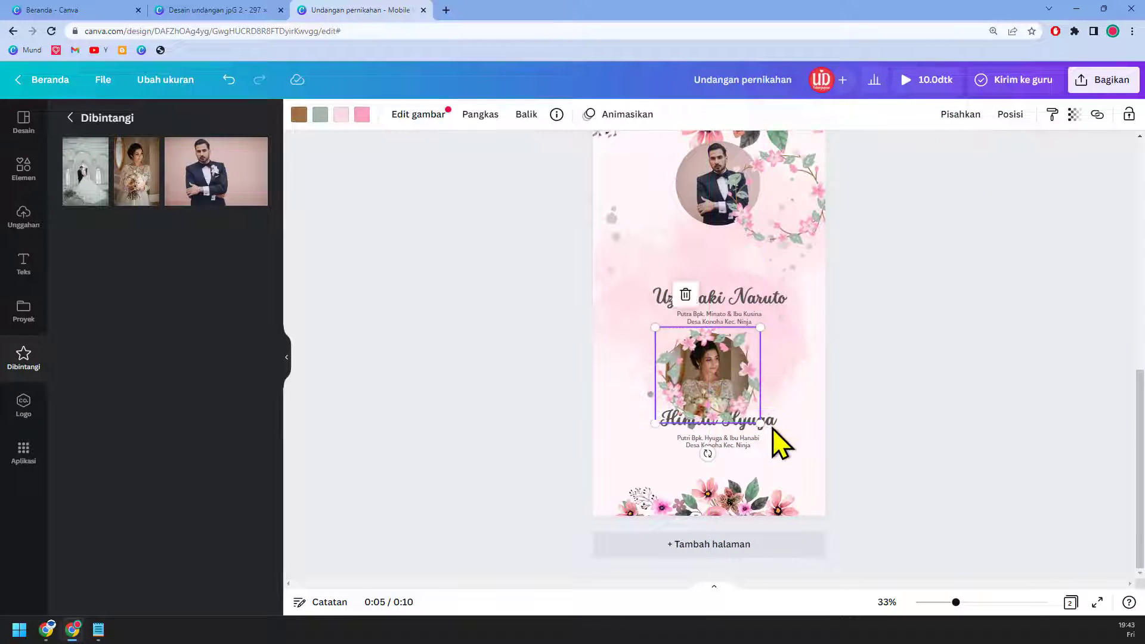
left_click(765, 424)
left_click(764, 446, "shift")
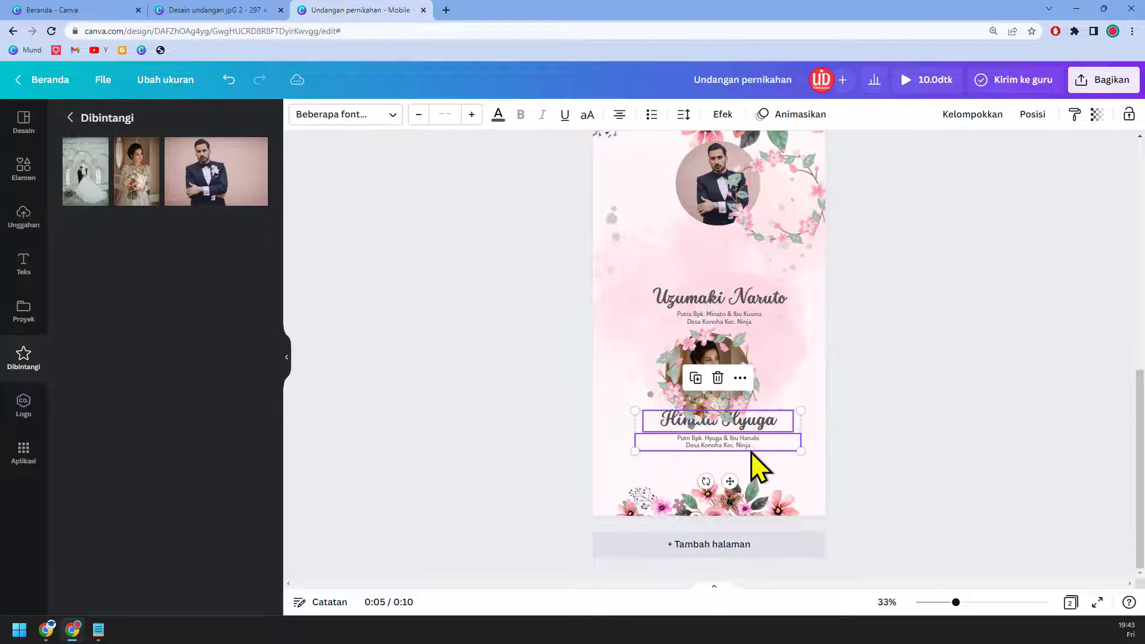
left_click_drag(752, 449, 749, 468)
Step: Centre the groom photo within its wreath both ways, group them, and shift toward centre
left_click(711, 177)
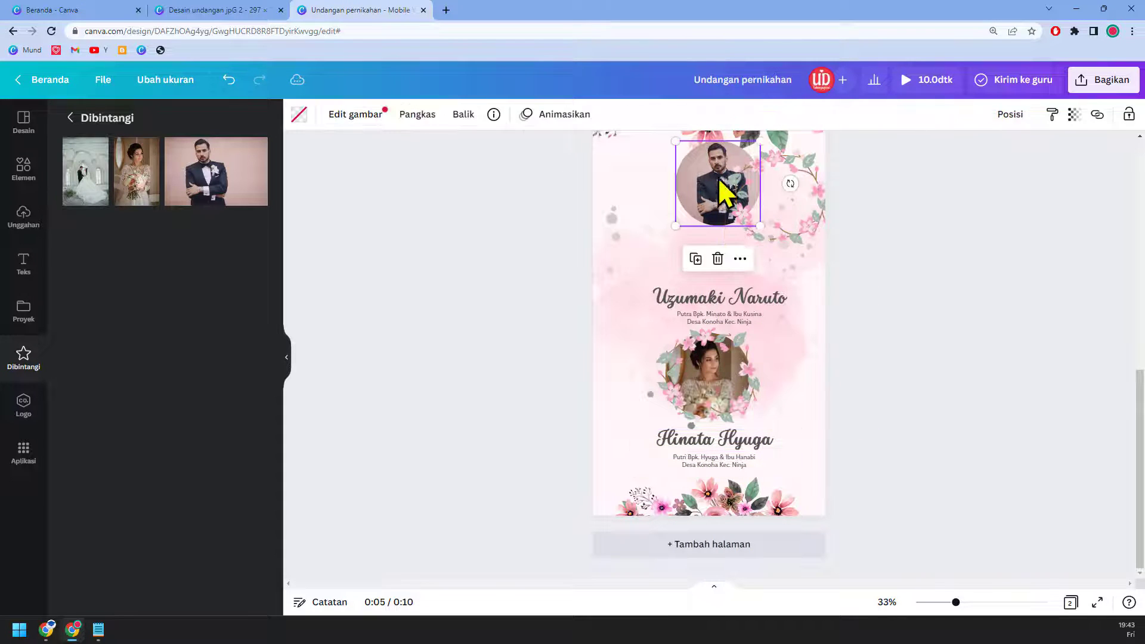
left_click(818, 200, "shift")
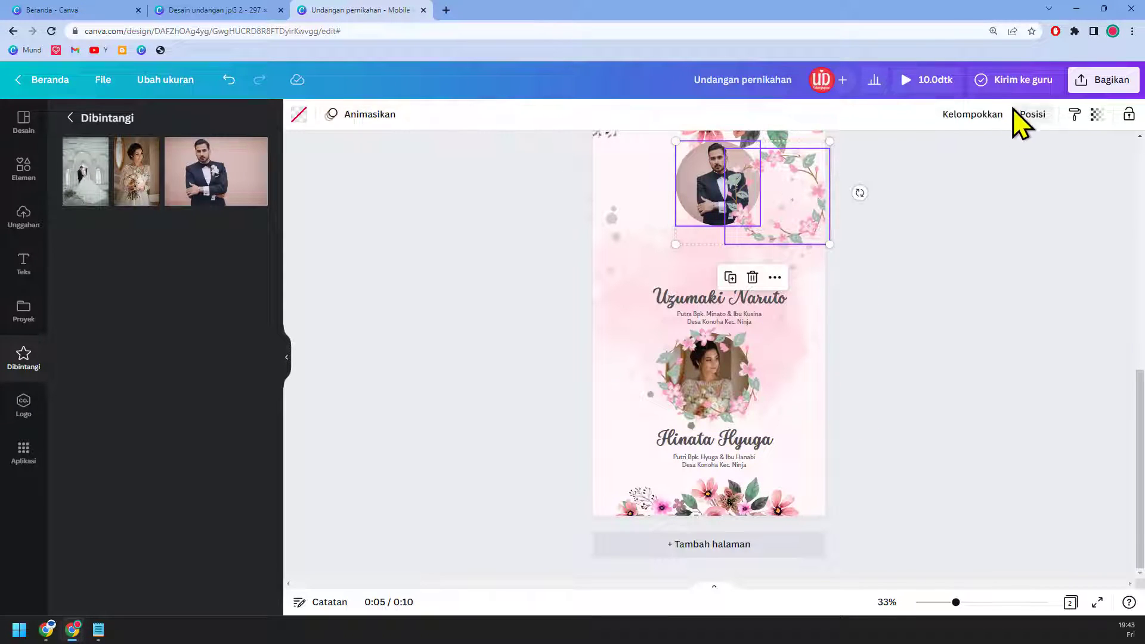
left_click(1037, 119)
left_click(937, 259)
left_click(783, 260)
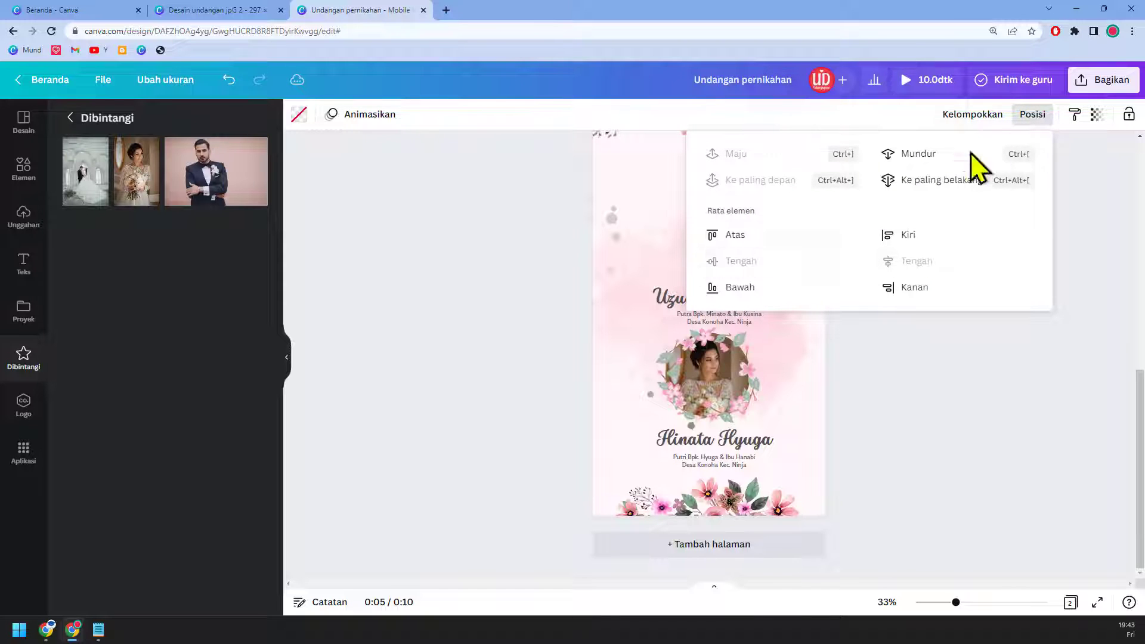
left_click(994, 119)
left_click(995, 119)
left_click_drag(775, 198, 746, 206)
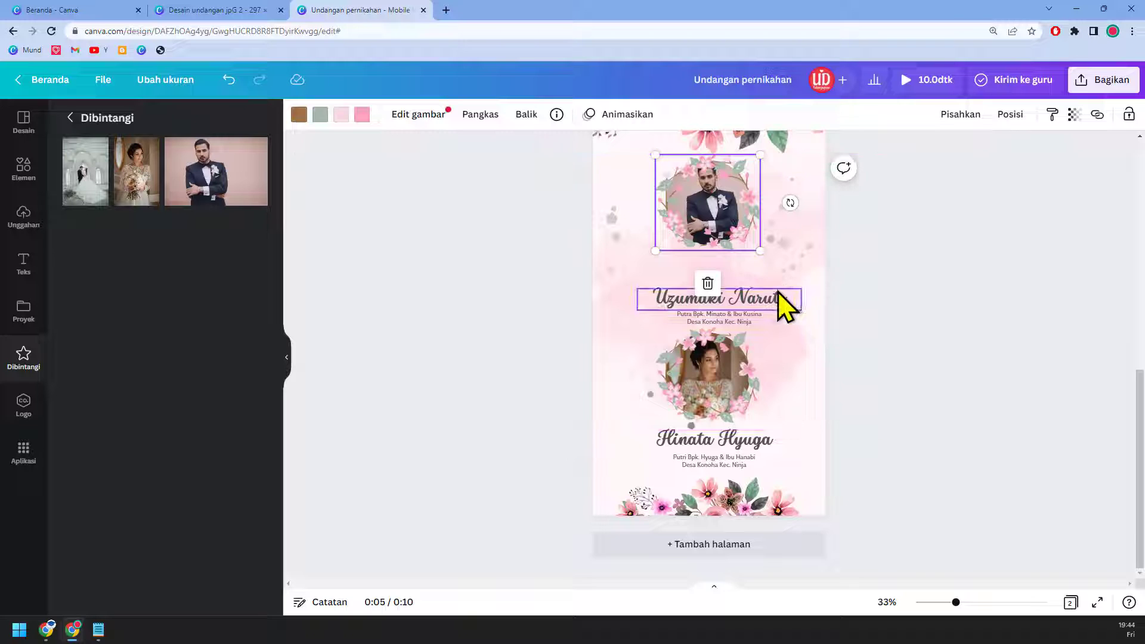
Step: Centre the groom and bride portraits horizontally on the page
left_click(1012, 114)
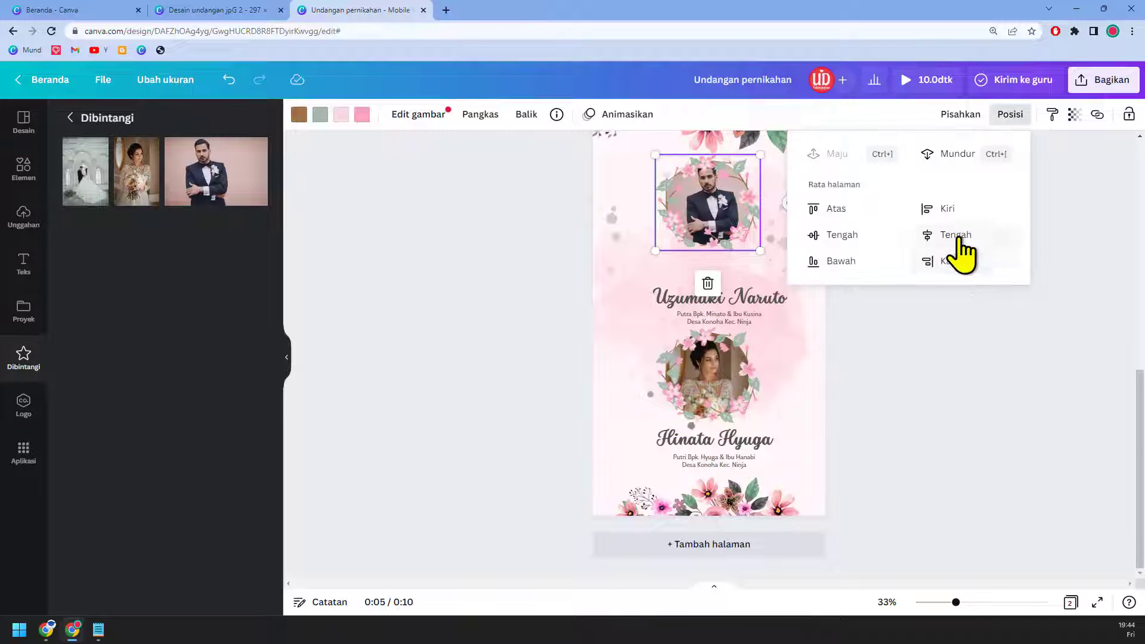
left_click(960, 239)
left_click(723, 416)
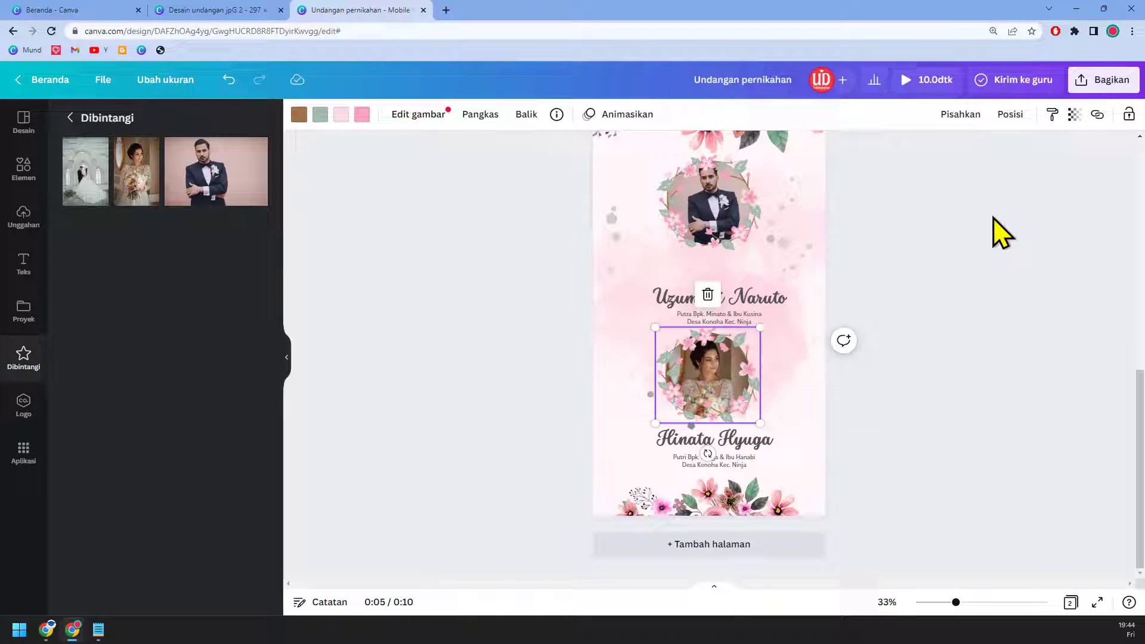
left_click(1013, 115)
left_click(966, 235)
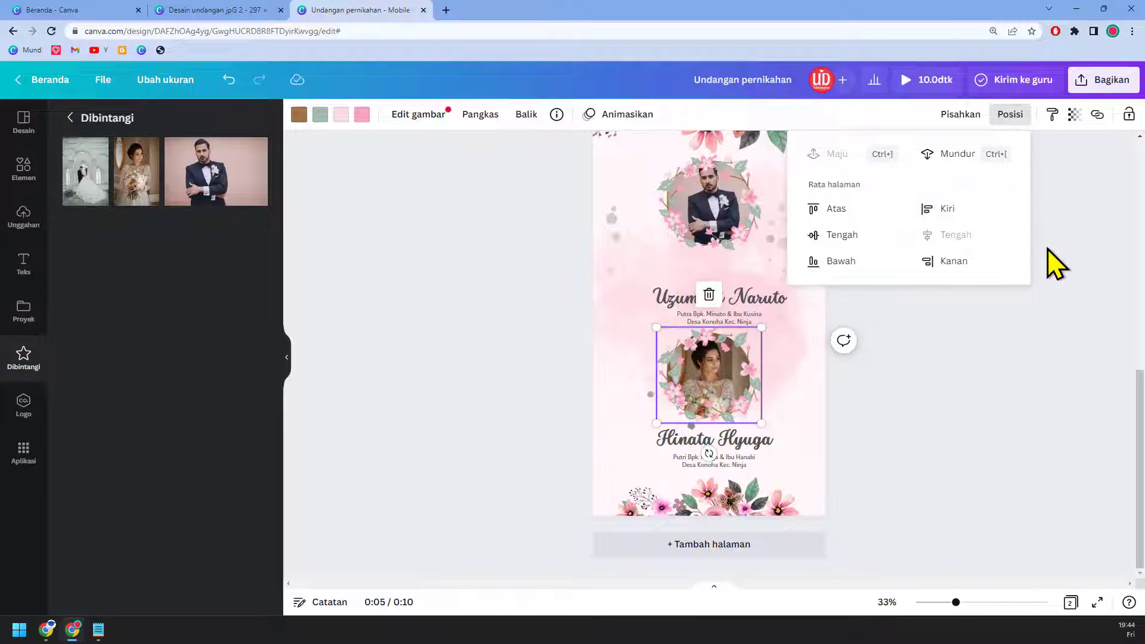
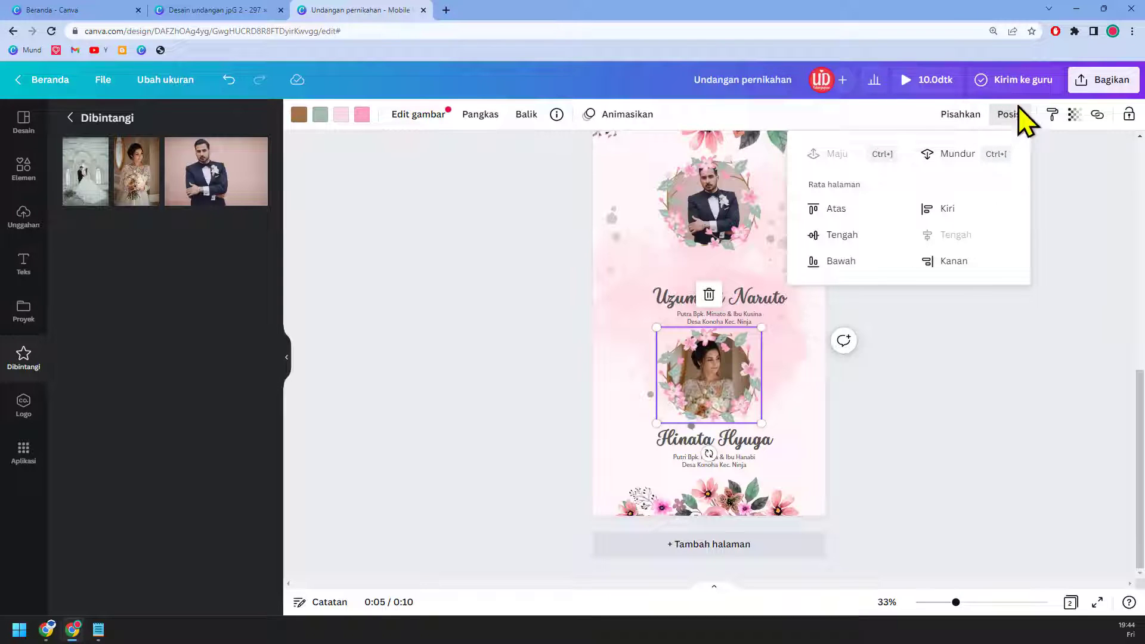
Step: Move the Uzumaki Naruto name and the groom's parents line slightly higher on page 2
left_click(779, 302)
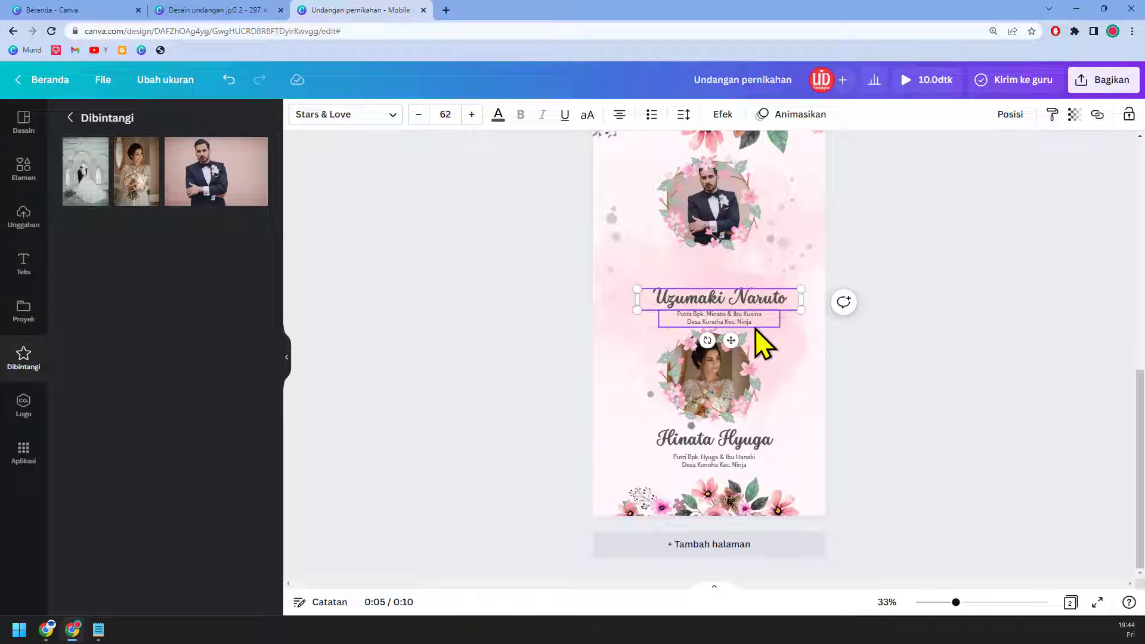
left_click(757, 320, "shift")
left_click_drag(758, 321, 751, 289)
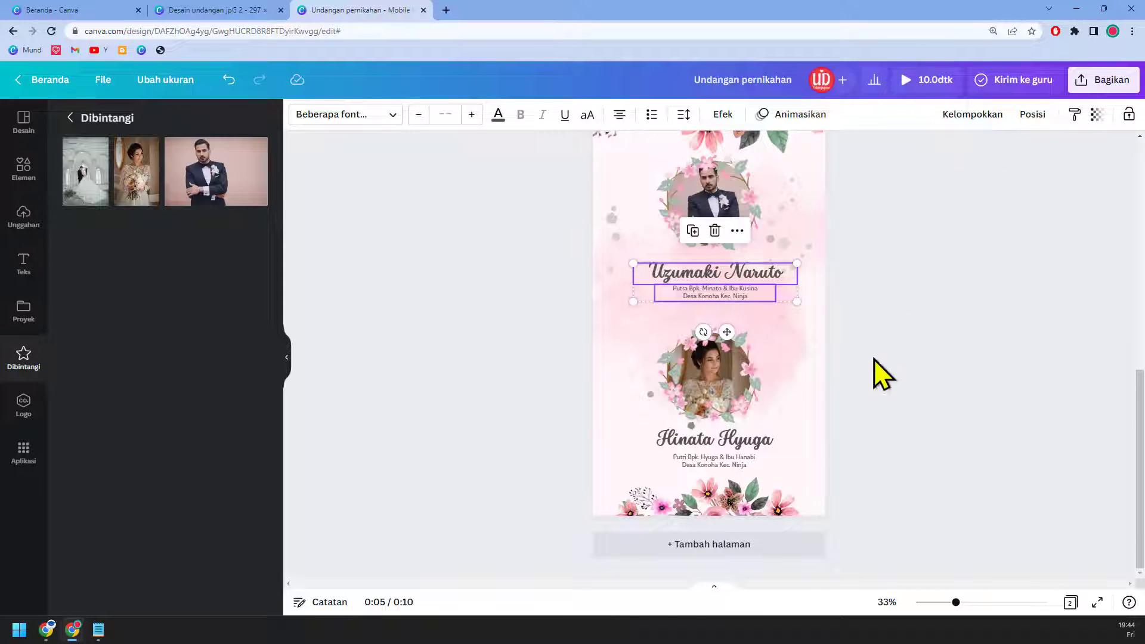
scroll(894, 381, "up", 1)
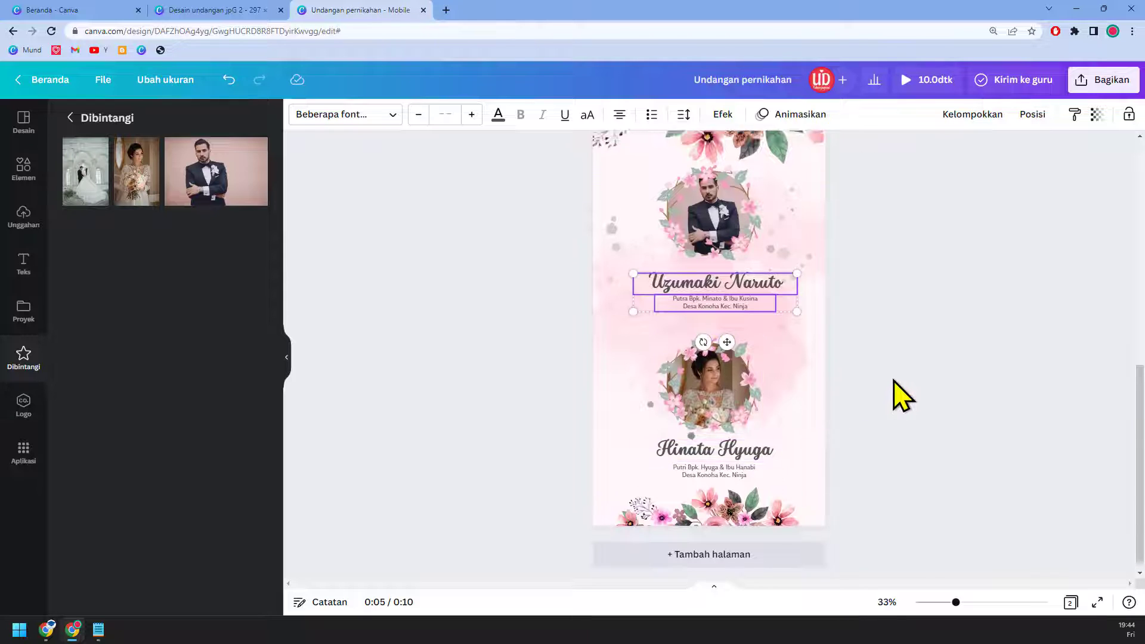
scroll(894, 394, "up", 3)
scroll(894, 394, "down", 4)
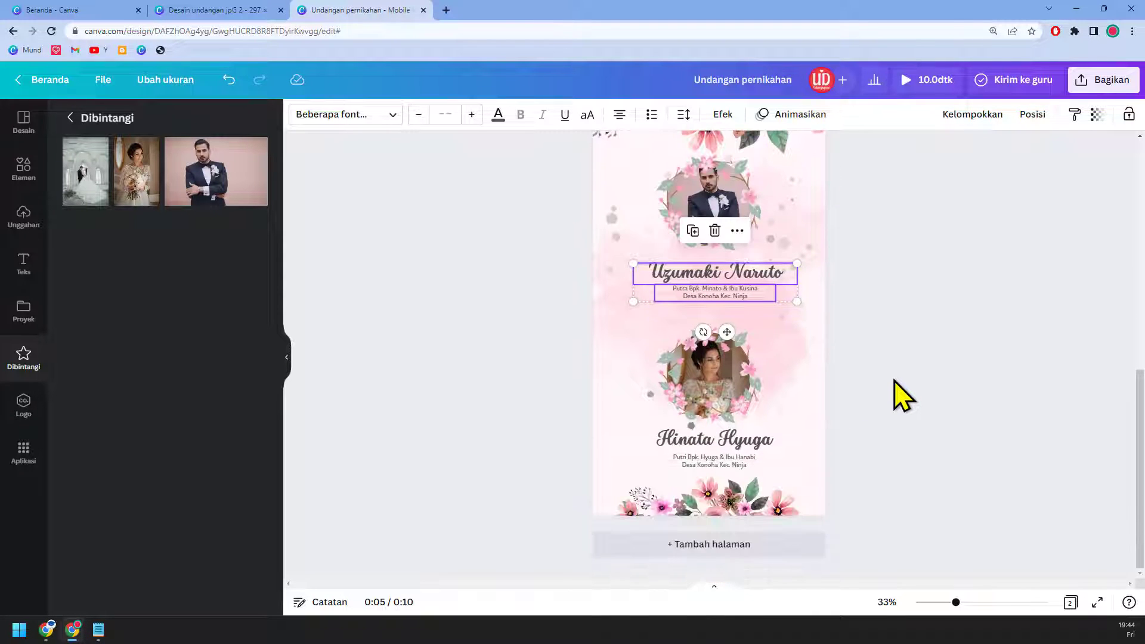
scroll(900, 396, "up", 3)
scroll(762, 450, "down", 3)
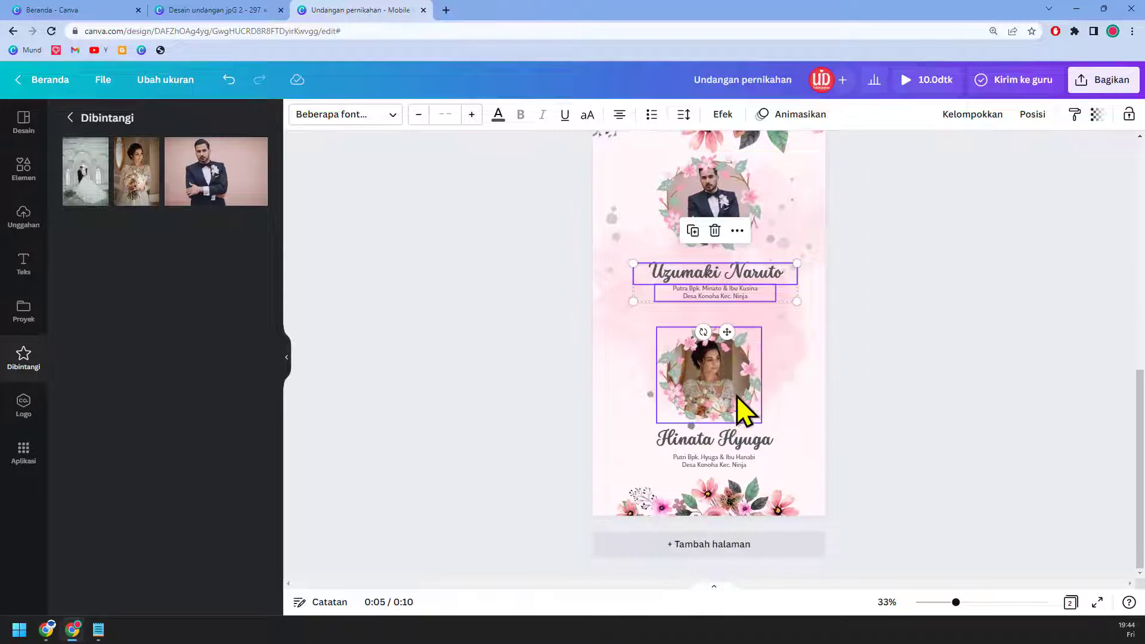
Step: Move the bride's photo, name and parents text slightly higher together
left_click(742, 411)
left_click(742, 459, "shift")
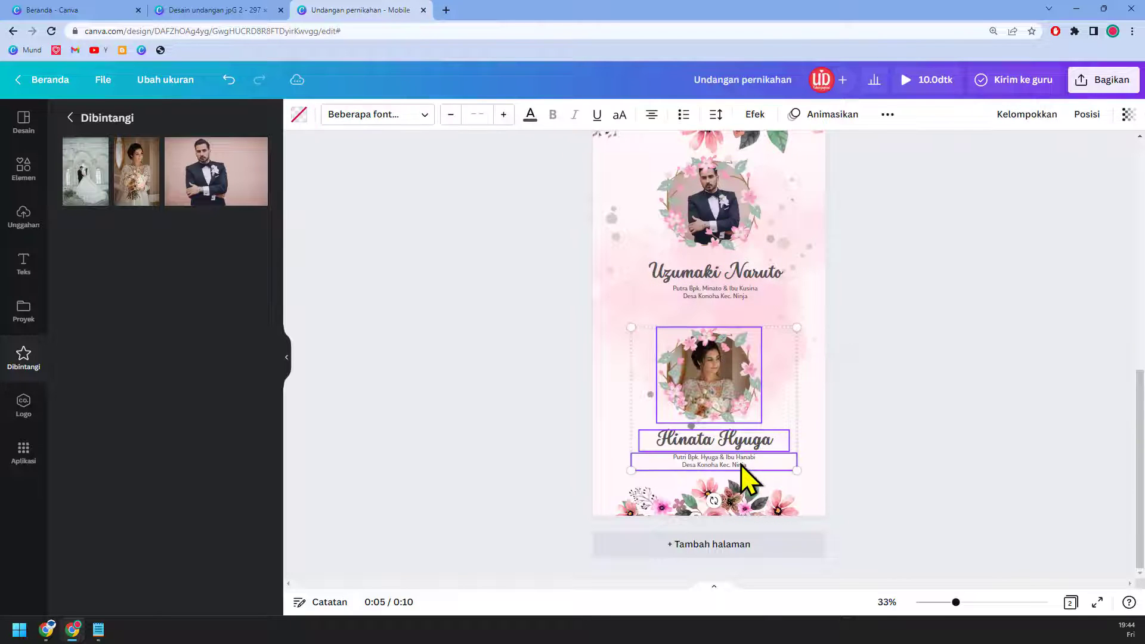
left_click_drag(739, 459, 739, 446)
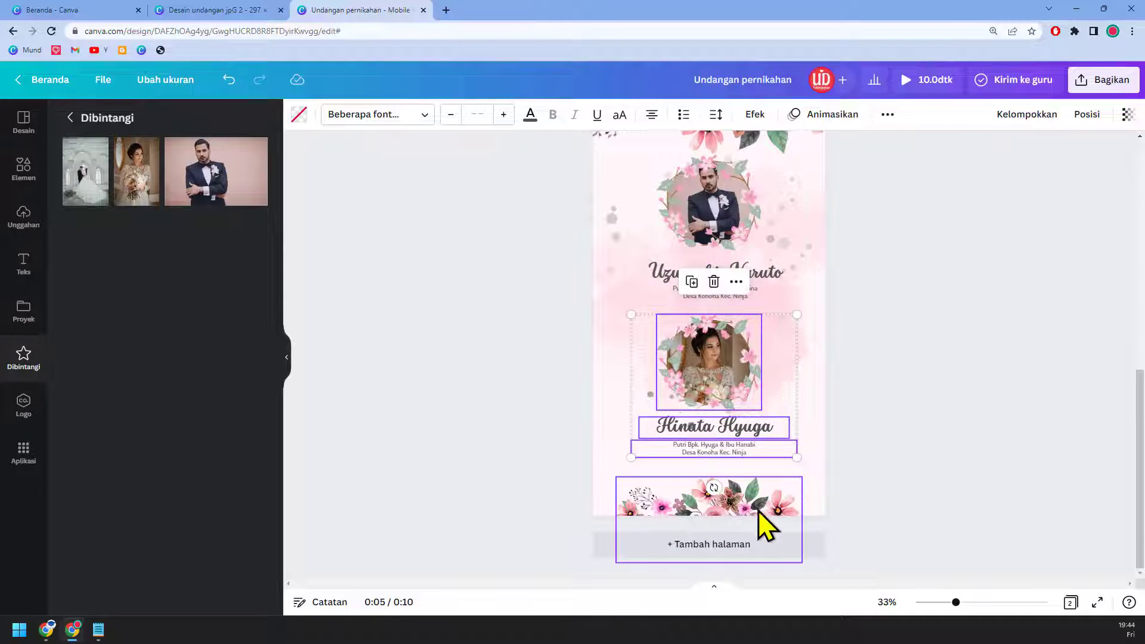
left_click(930, 365)
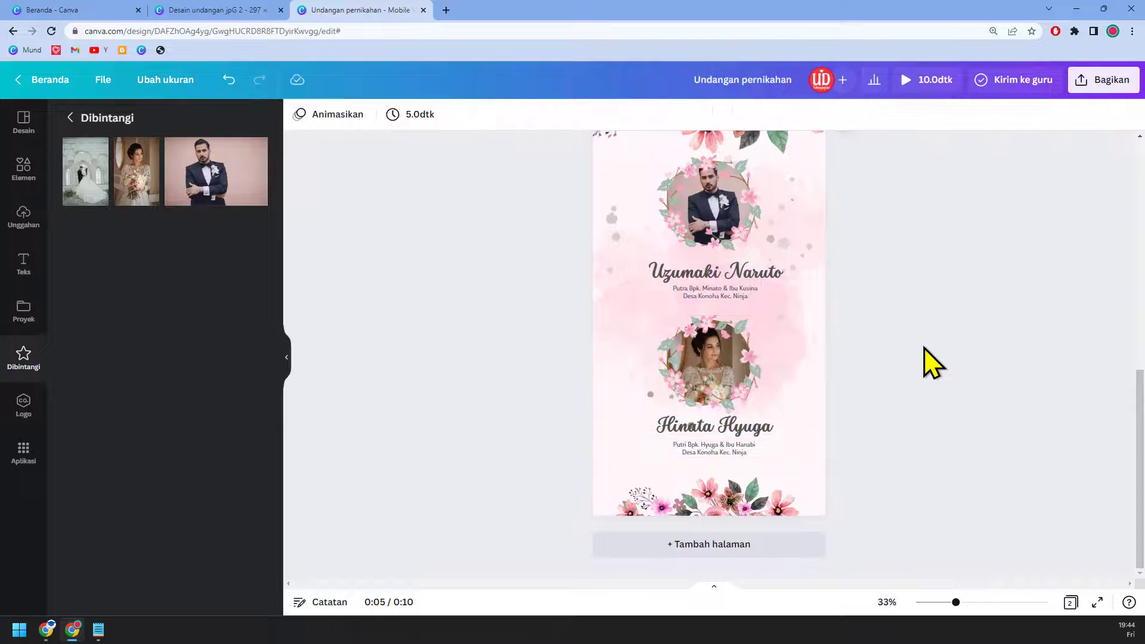
scroll(864, 453, "up", 3)
scroll(857, 435, "up", 3)
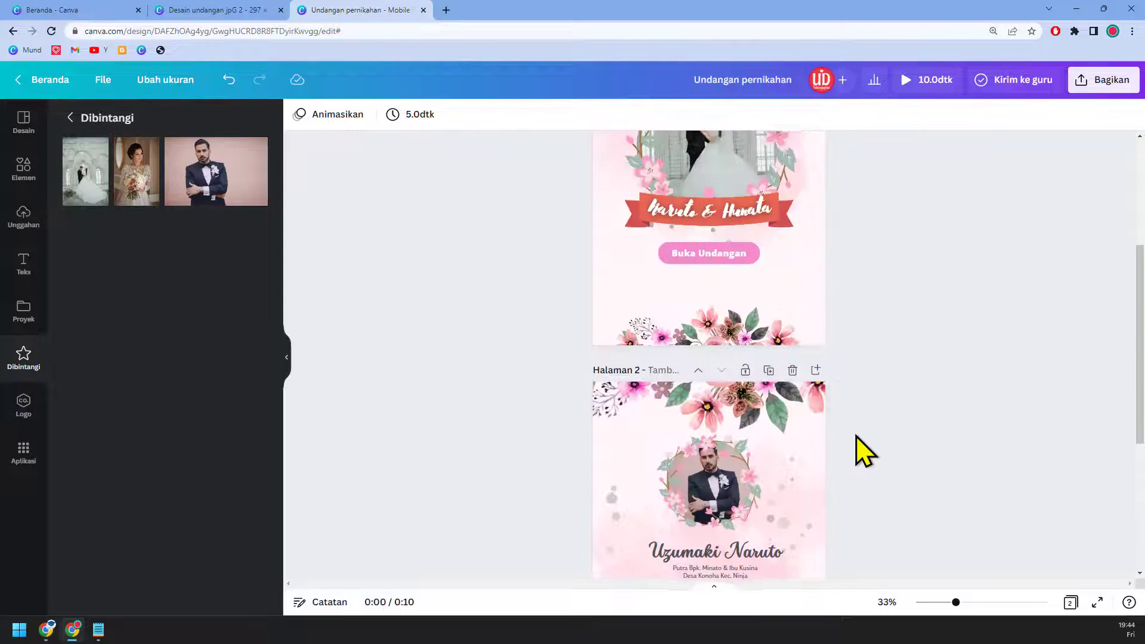
scroll(857, 435, "down", 3)
scroll(864, 452, "down", 1)
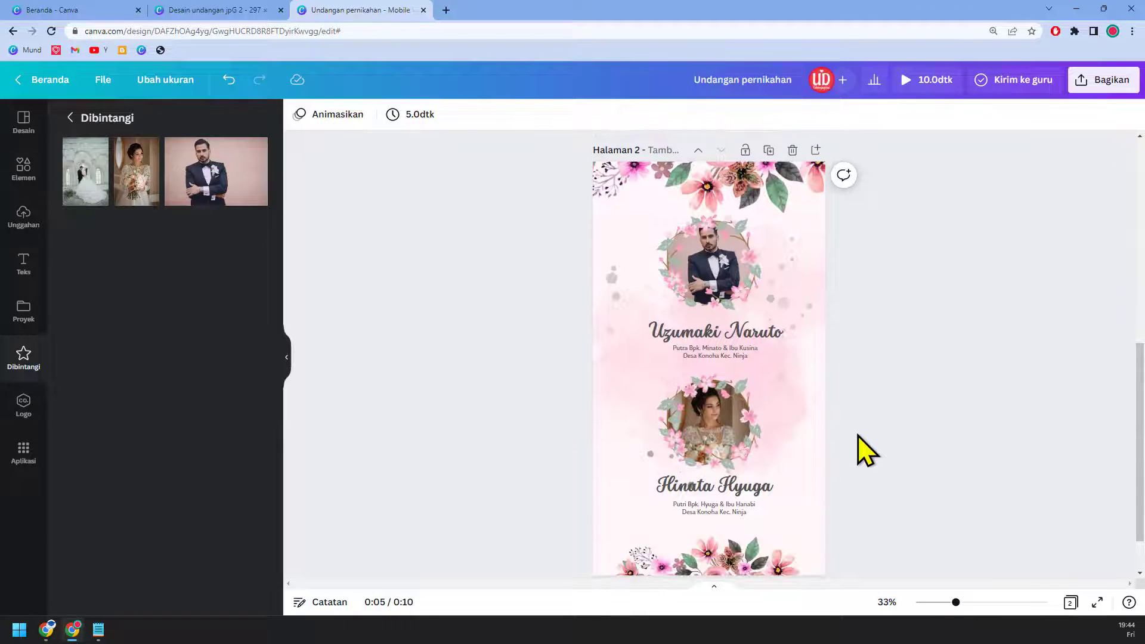
Step: Duplicate page 2 as a new third page
left_click(768, 152)
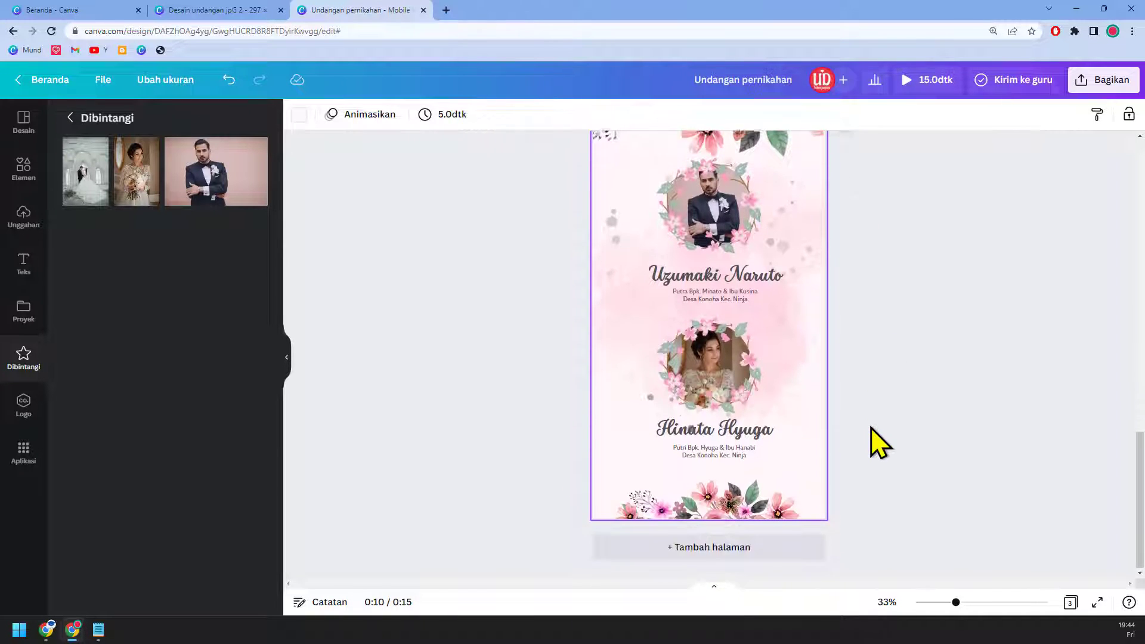
scroll(871, 428, "down", 3)
scroll(774, 328, "up", 1)
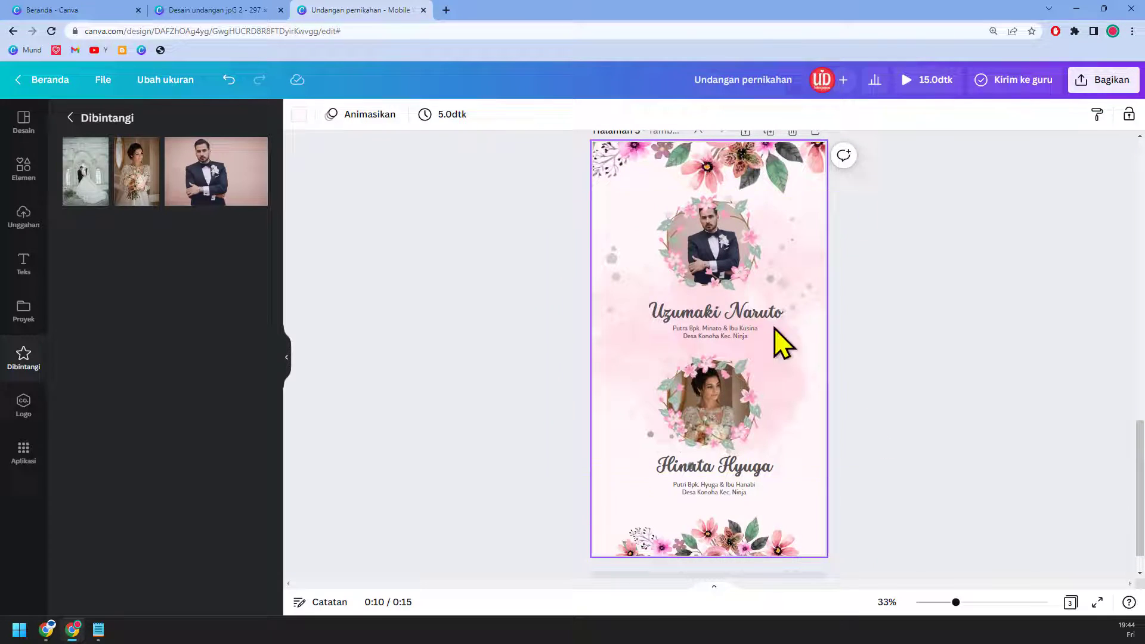
Step: Delete the groom's and bride's photos and the empty top photo frame from page 3
left_click(721, 260)
key("Delete")
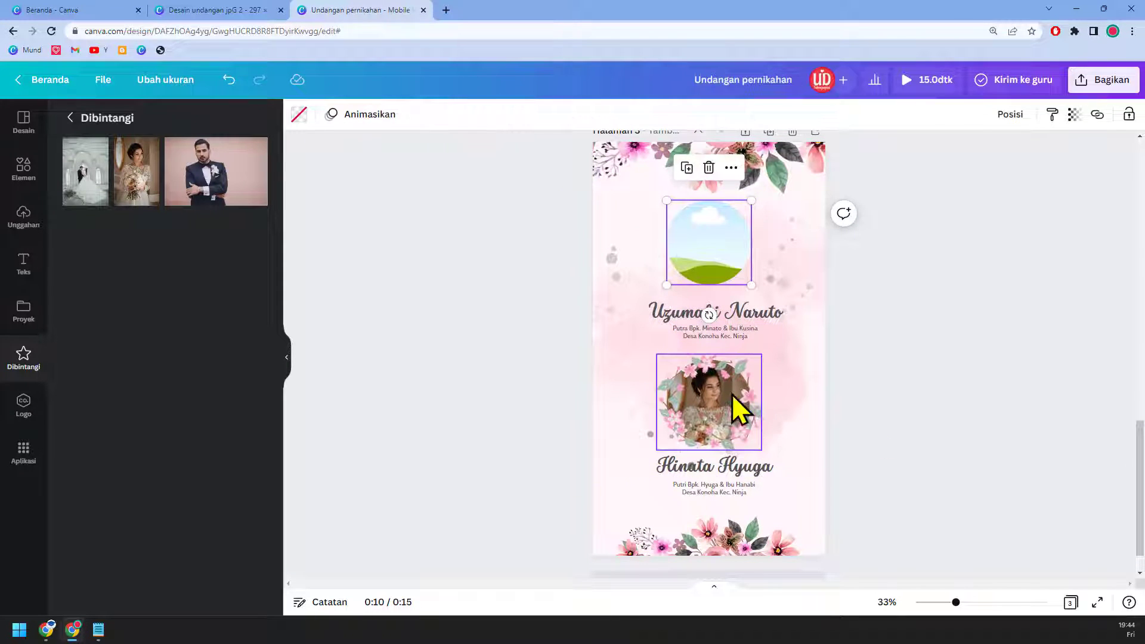
left_click(718, 236)
key("Delete")
left_click(738, 385)
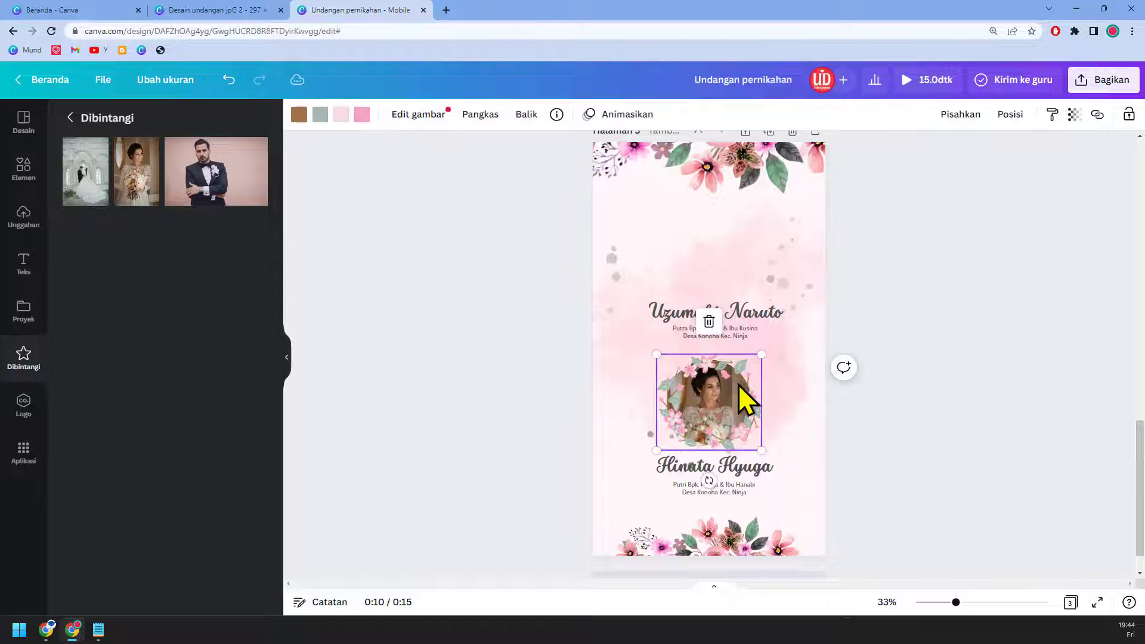
key("Delete")
Step: Delete the bride's frame, the Hinata Hyuga and Uzumaki Naruto names, and both parents' lines
key("Delete")
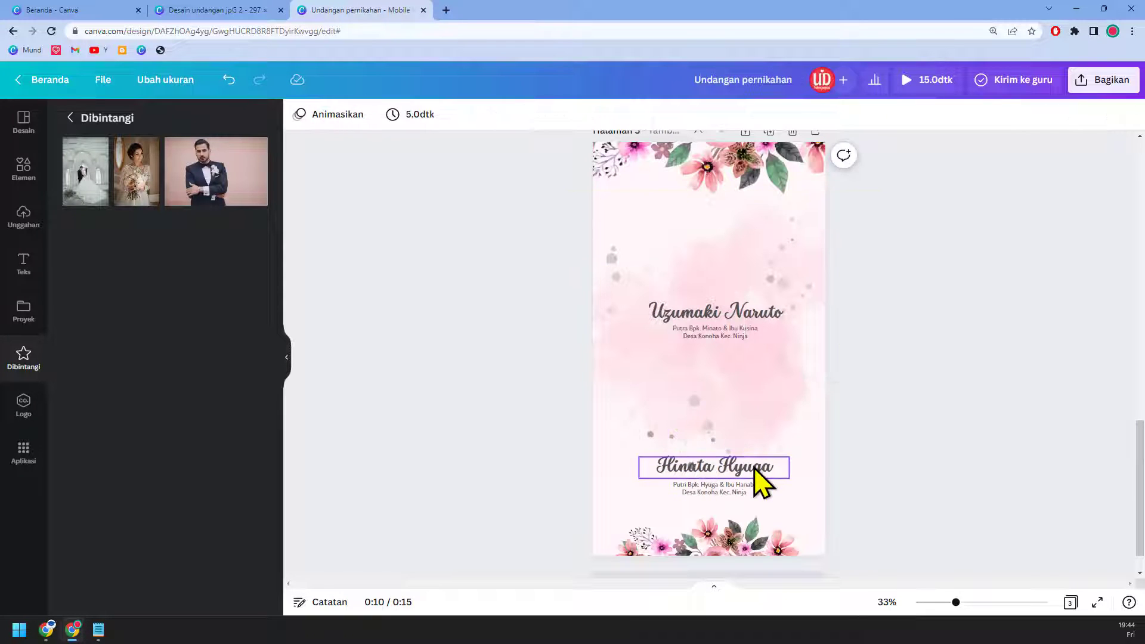
left_click(756, 471)
key("Delete")
left_click(753, 489)
key("Delete")
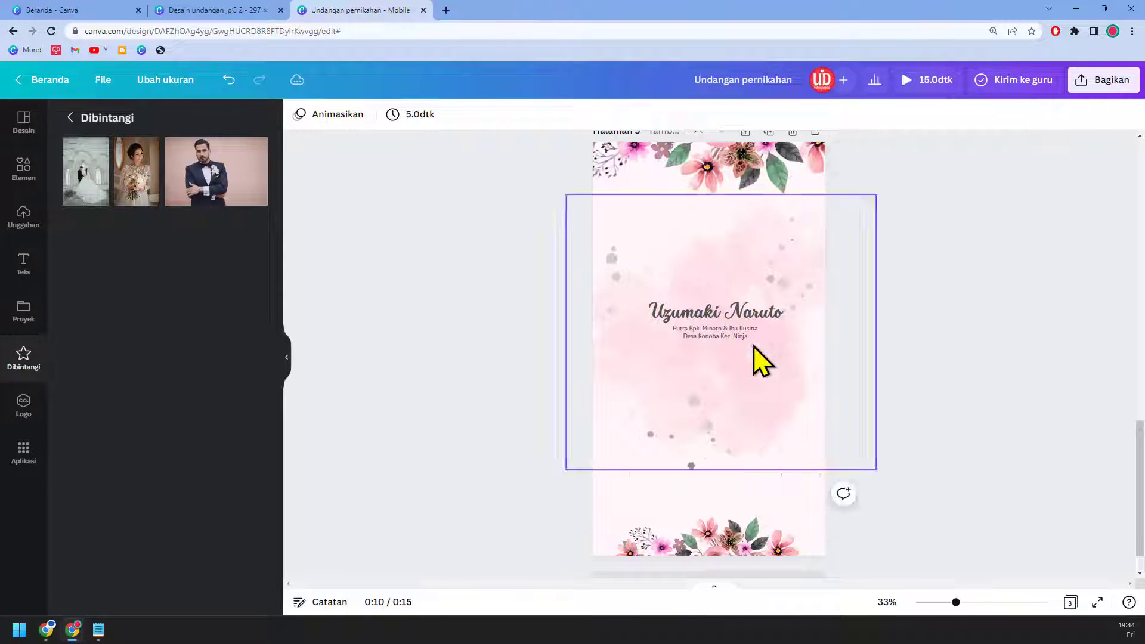
left_click(745, 331)
key("Delete")
left_click(754, 315)
key("Delete")
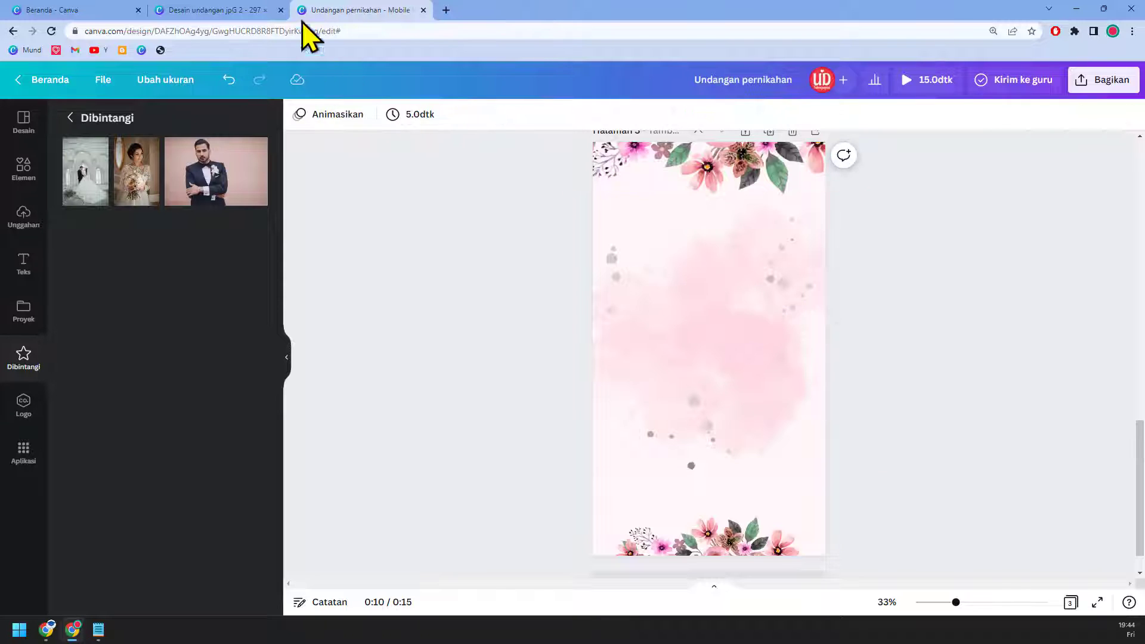
Step: Copy the Akad Nikah heading and details from Desain undangan jpG 2 onto page 3 and enlarge them
left_click(260, 10)
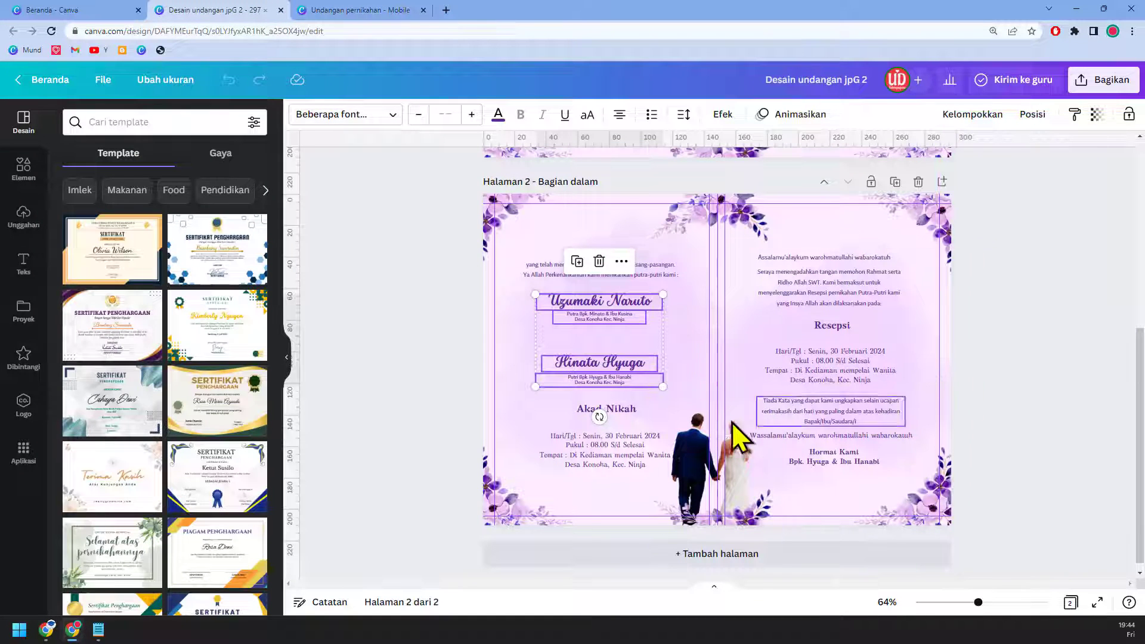
left_click(632, 410)
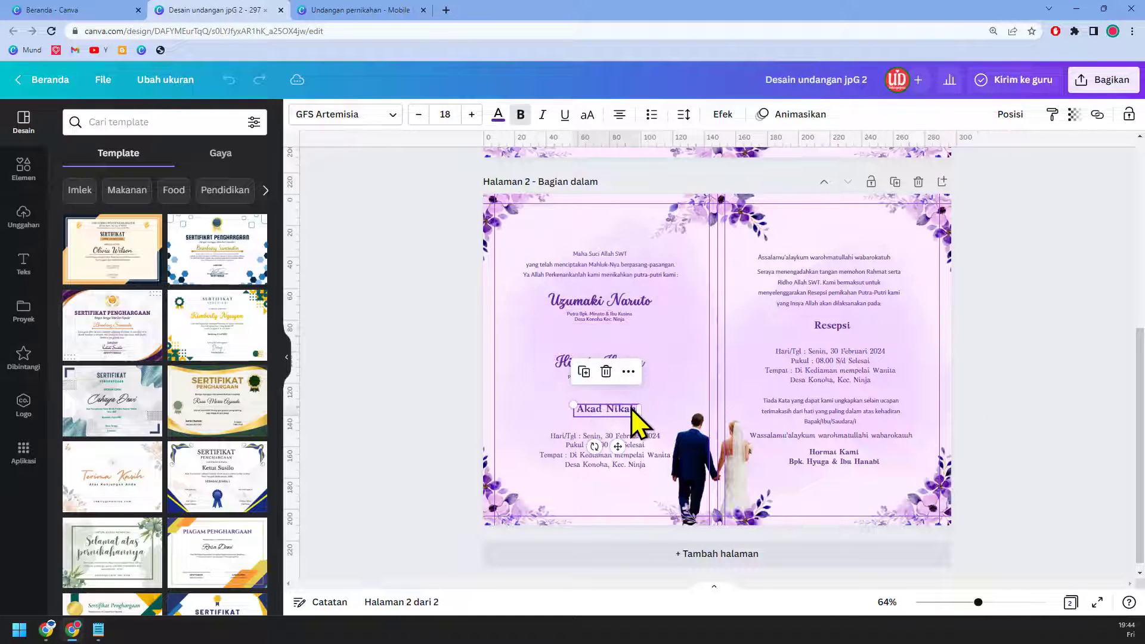
left_click(635, 444, "shift")
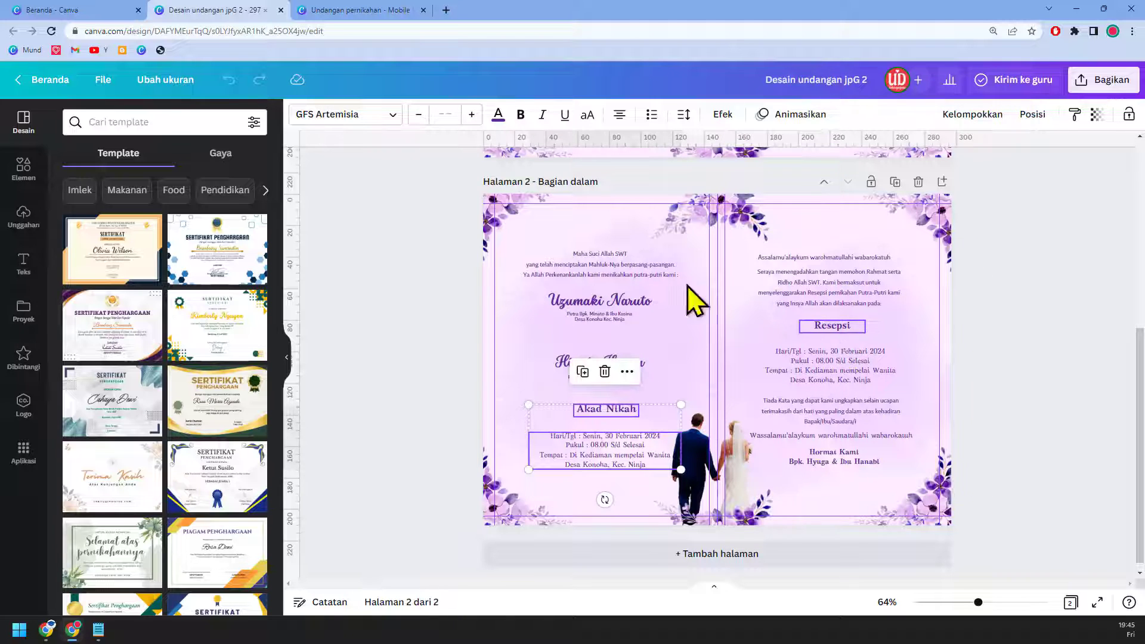
left_click(367, 8)
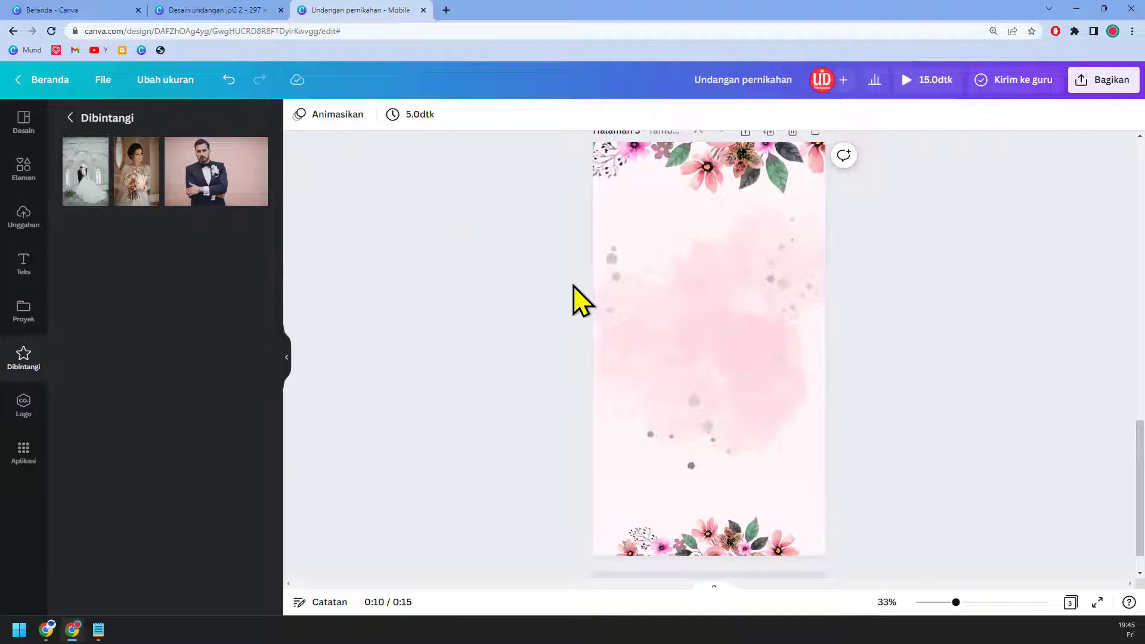
key("ctrl+v")
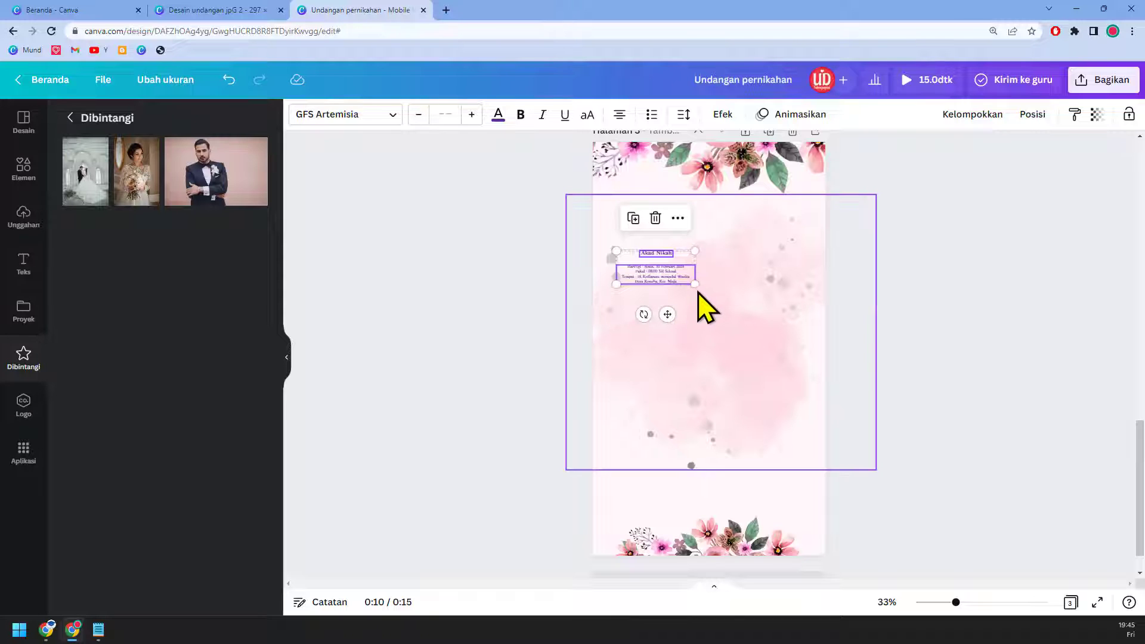
left_click_drag(695, 284, 749, 288)
Step: Copy the Resepsi heading and details onto page 3, enlarge them and place them below Akad Nikah
left_click(230, 10)
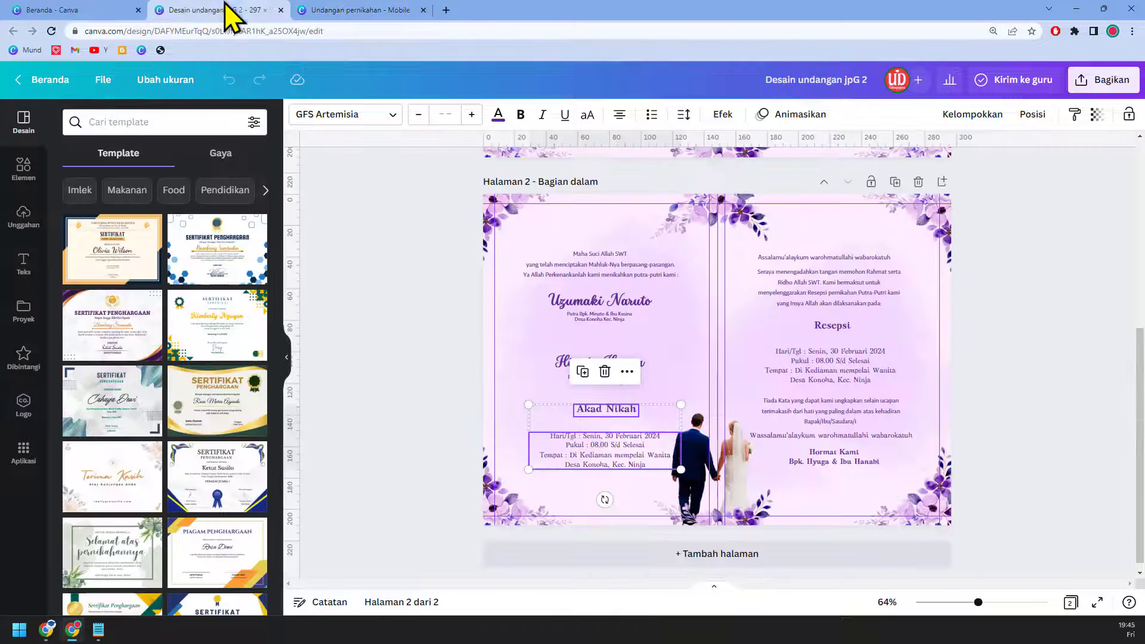
left_click(832, 331)
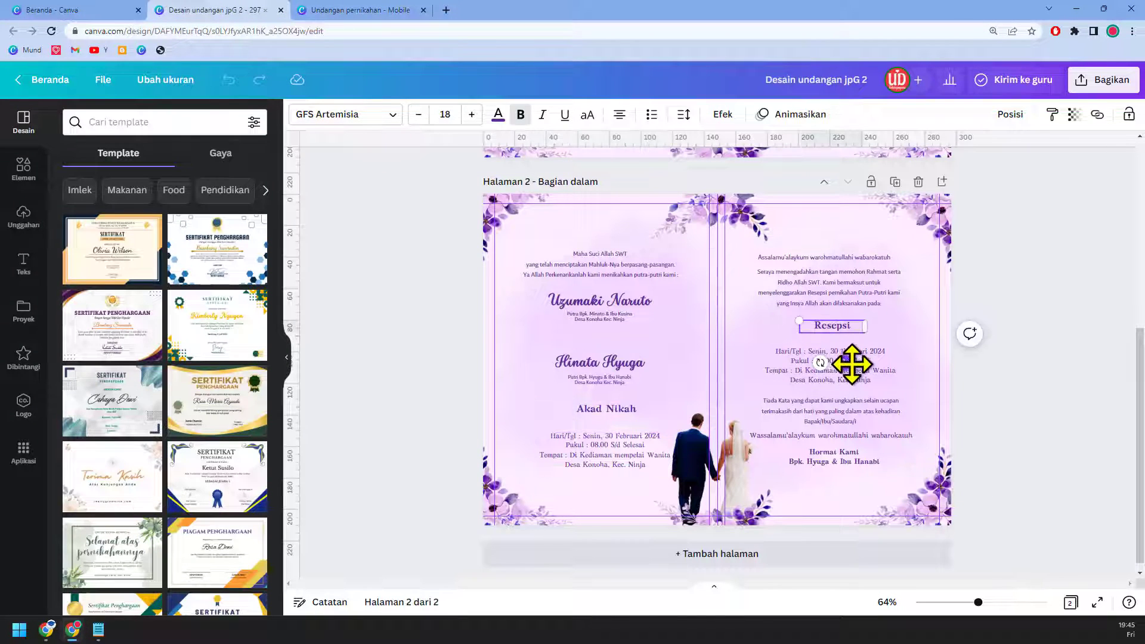
left_click(859, 367, "shift")
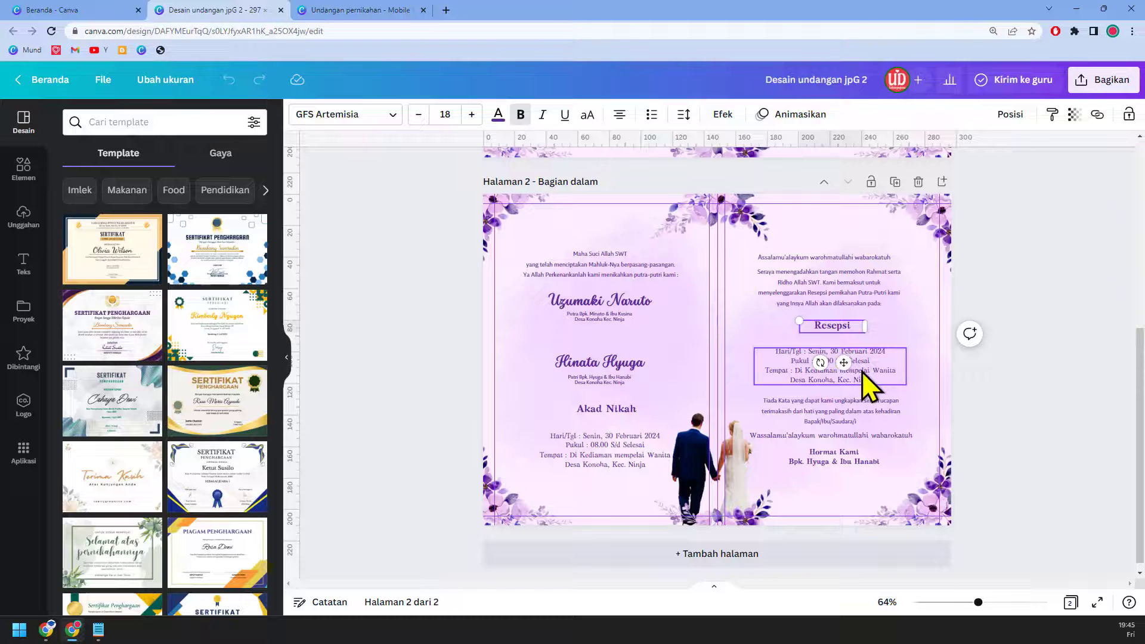
left_click(385, 11)
key("ctrl+v")
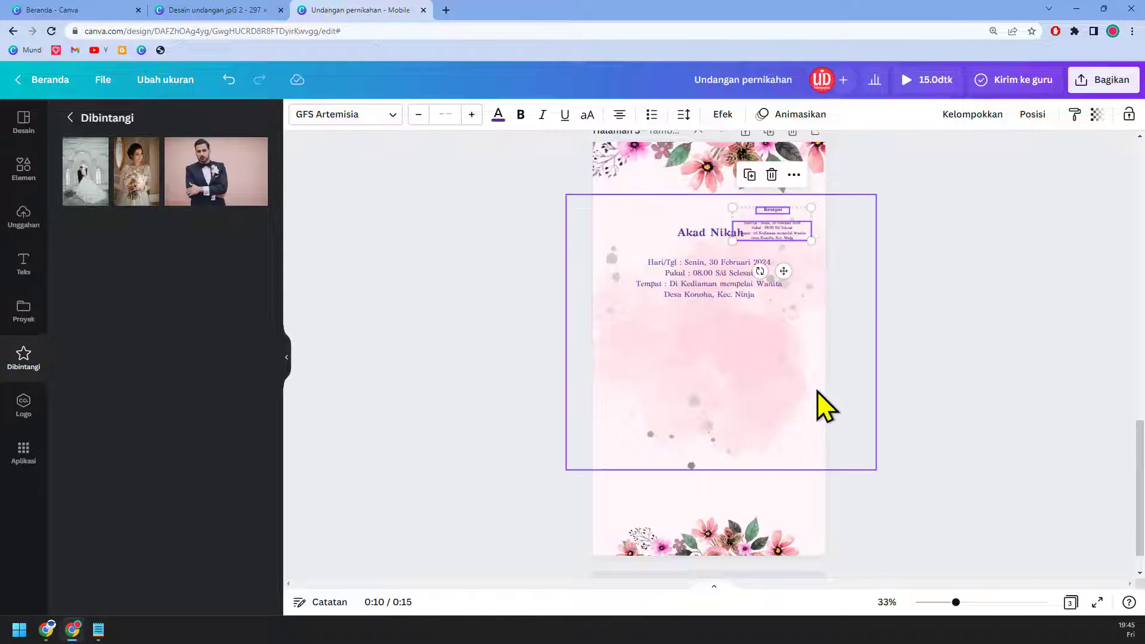
left_click_drag(732, 241, 652, 275)
left_click_drag(767, 257, 744, 392)
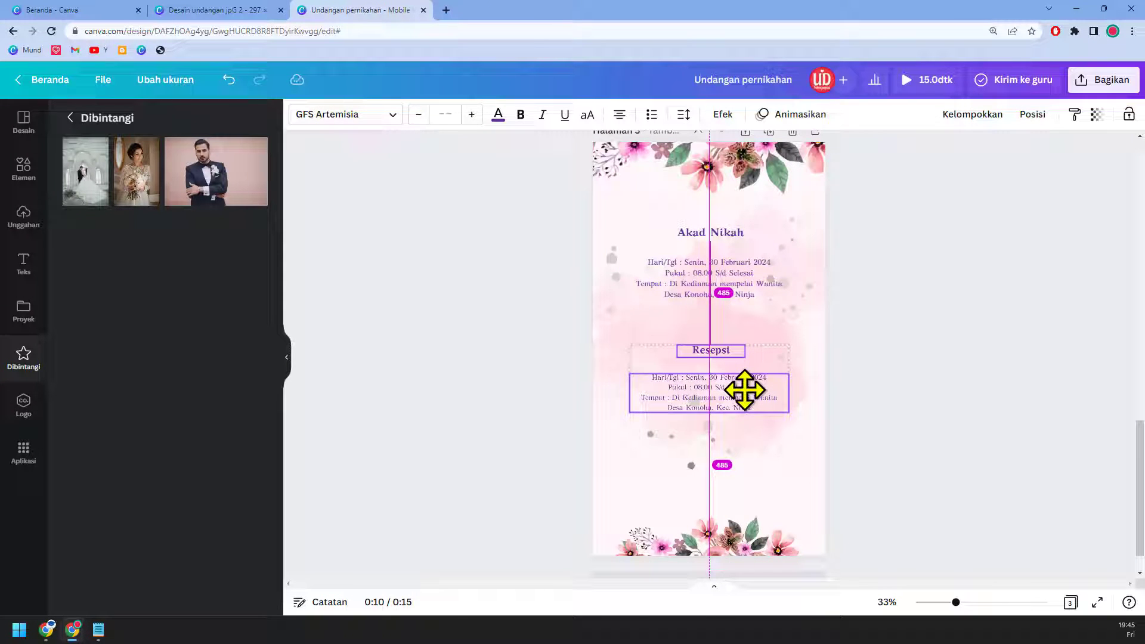
Step: Select both the Akad Nikah and Resepsi text groups and set their text colour to dark grey
left_click_drag(744, 389, 744, 390)
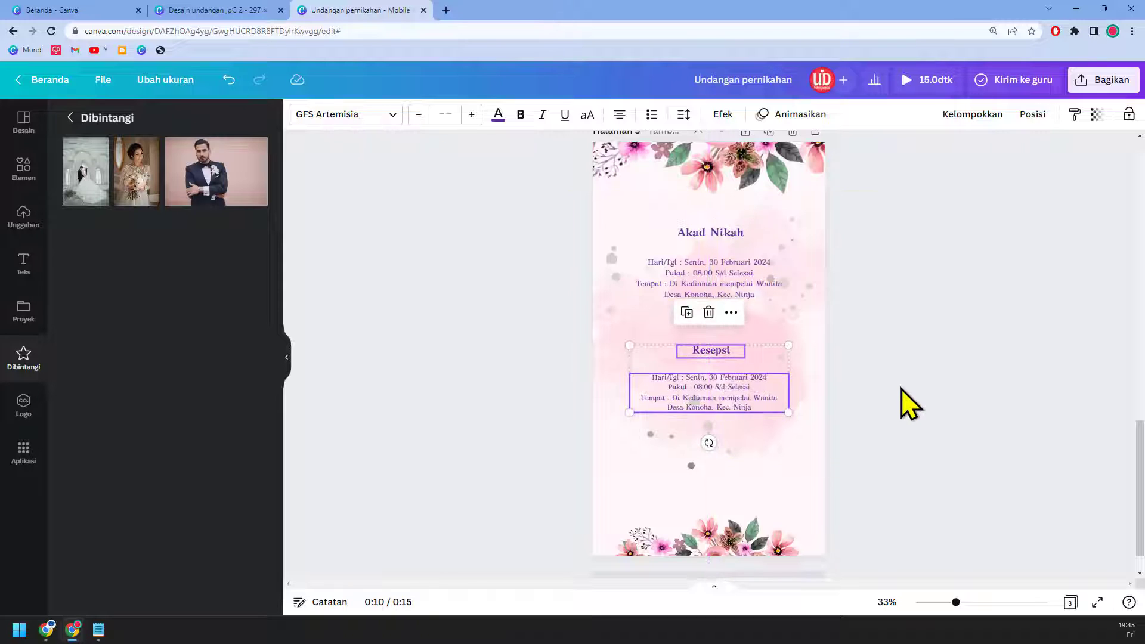
left_click(899, 389)
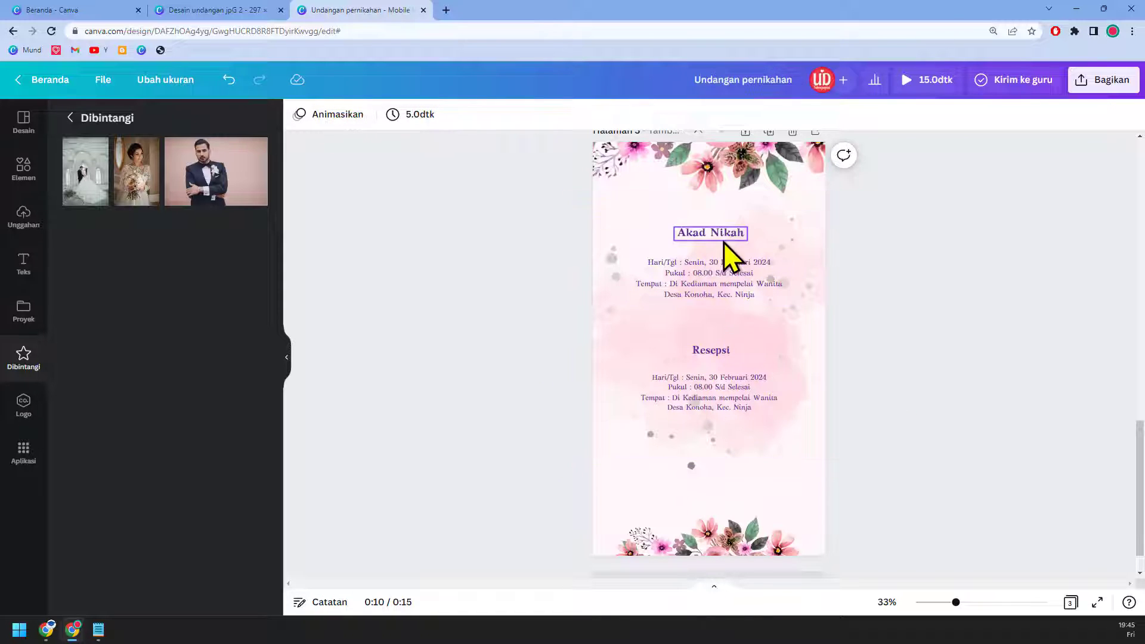
left_click(738, 276)
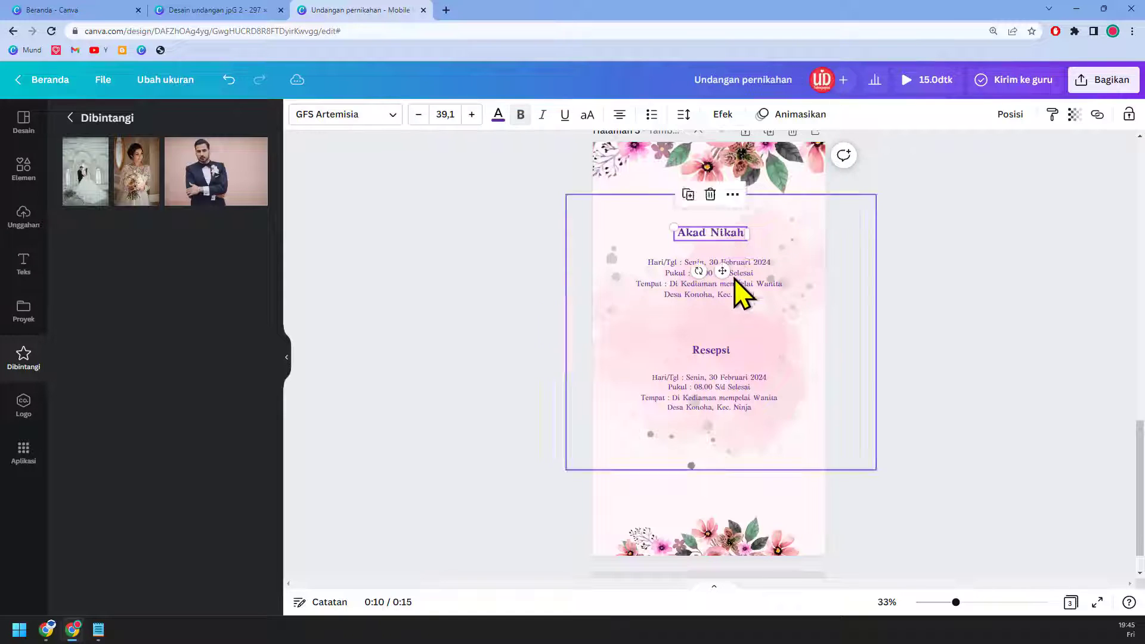
left_click(718, 353, "shift")
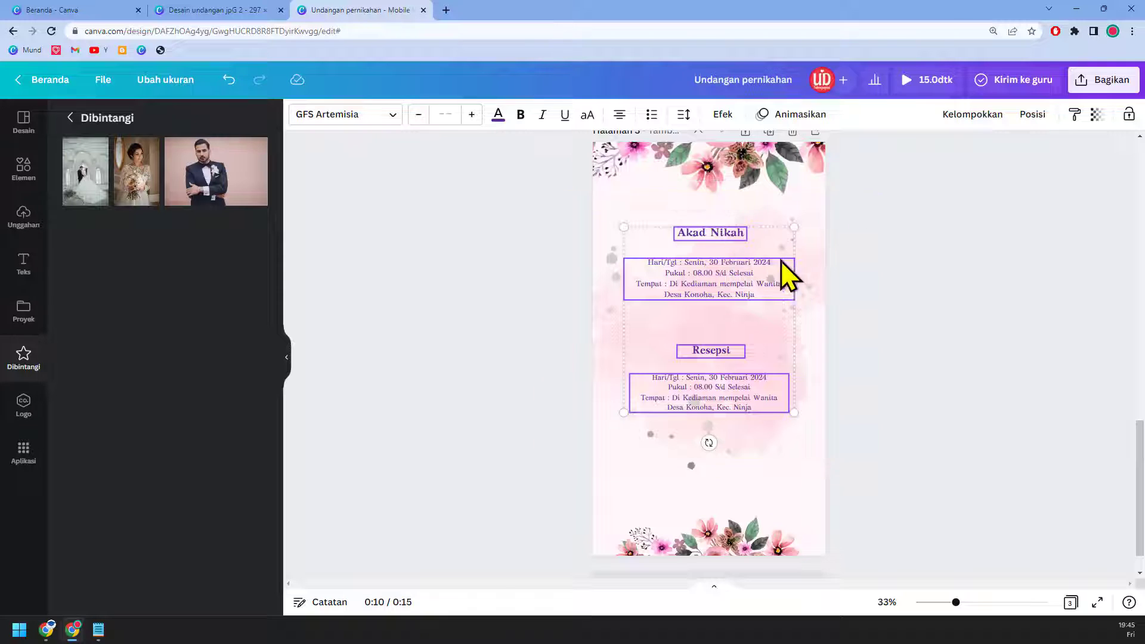
left_click(498, 115)
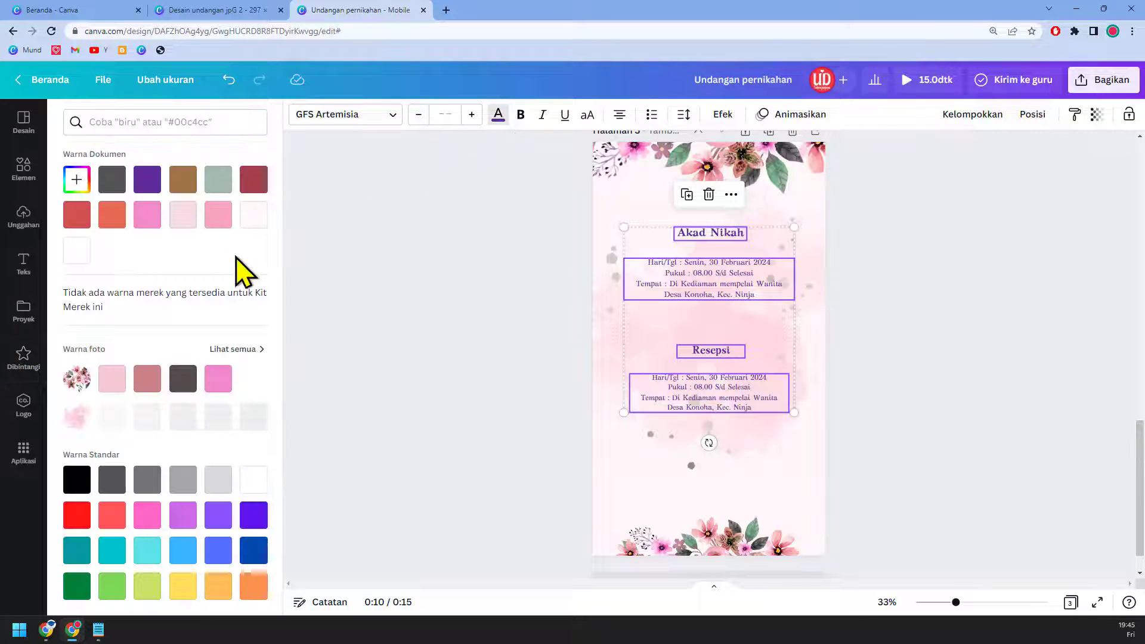
left_click(146, 216)
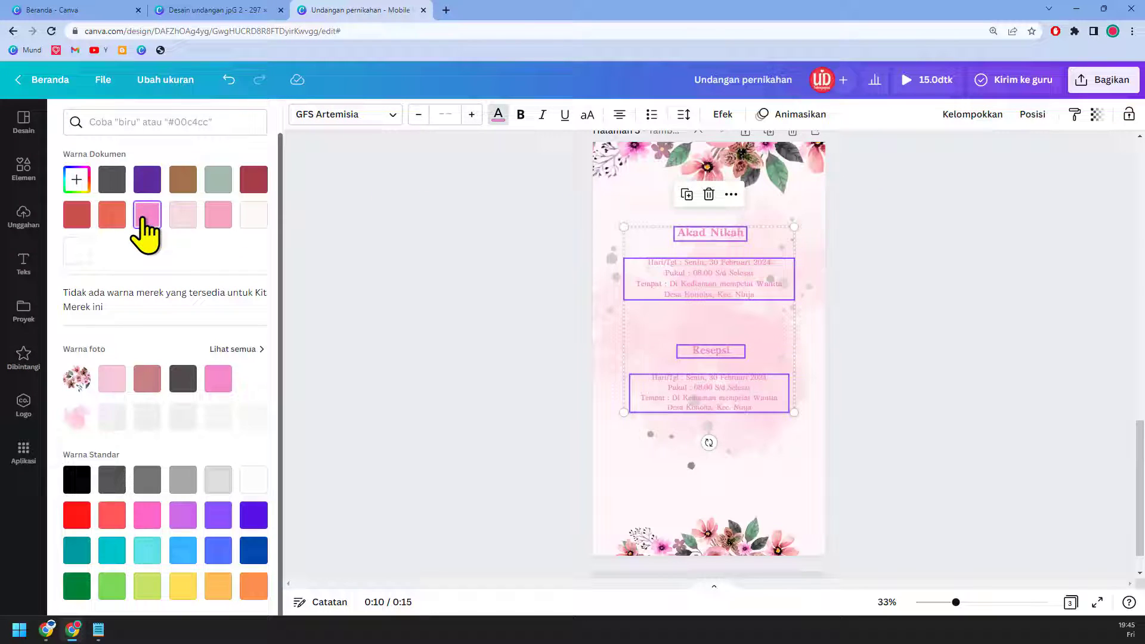
left_click(117, 186)
Step: Move the Resepsi title and details up to close the gap below Akad Nikah
left_click(959, 383)
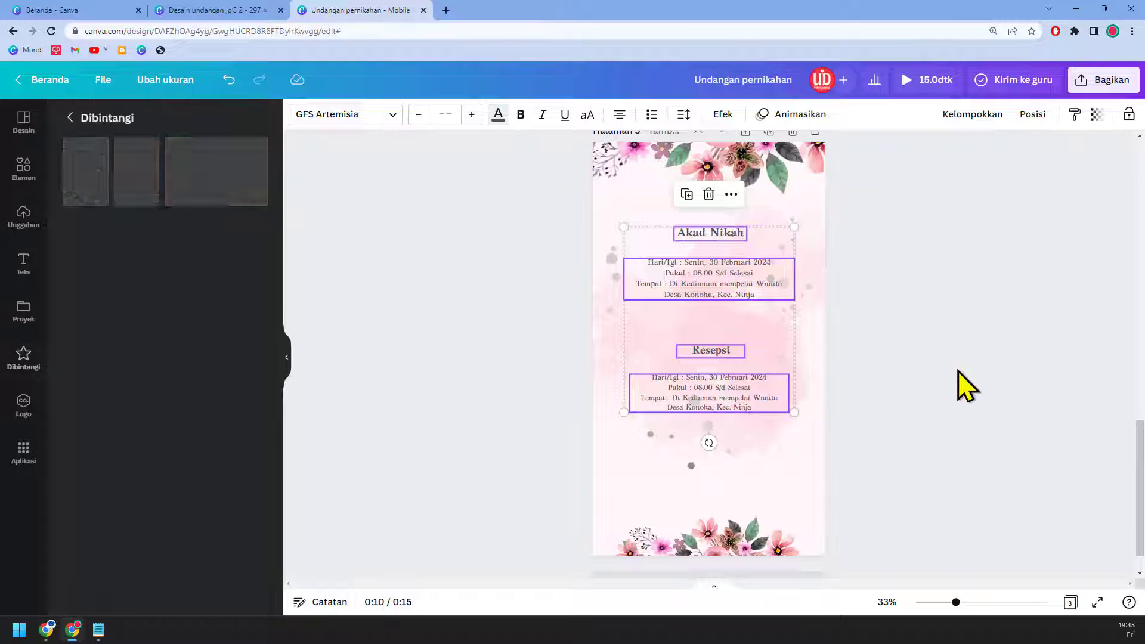
left_click_drag(748, 279, 747, 268)
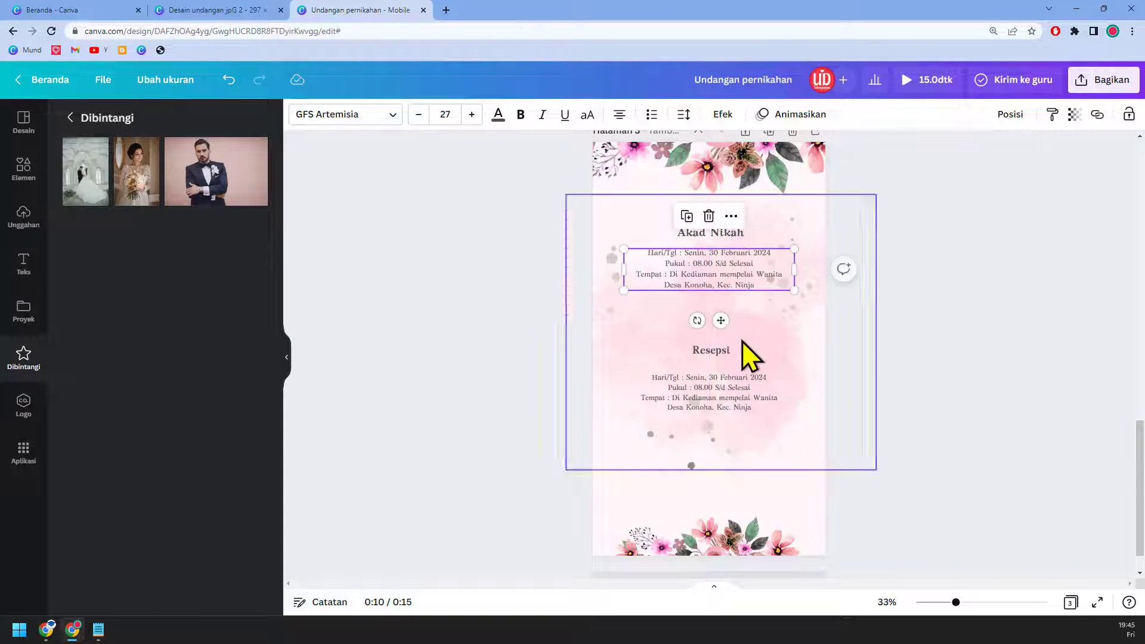
left_click_drag(721, 350, 719, 318)
left_click_drag(742, 401, 738, 347)
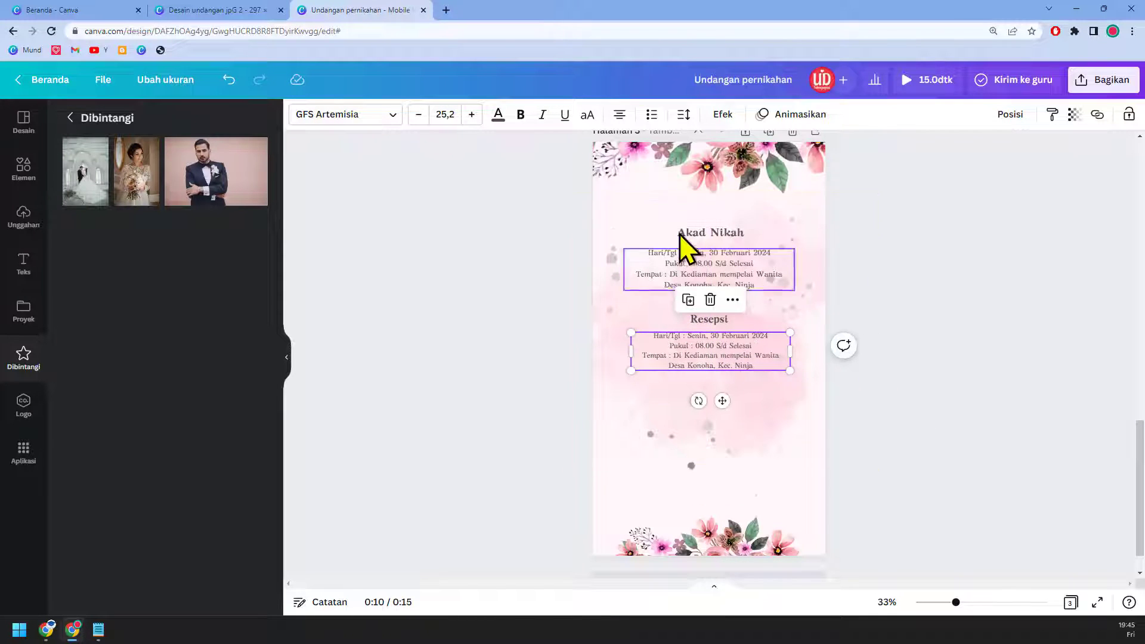
left_click(504, 221)
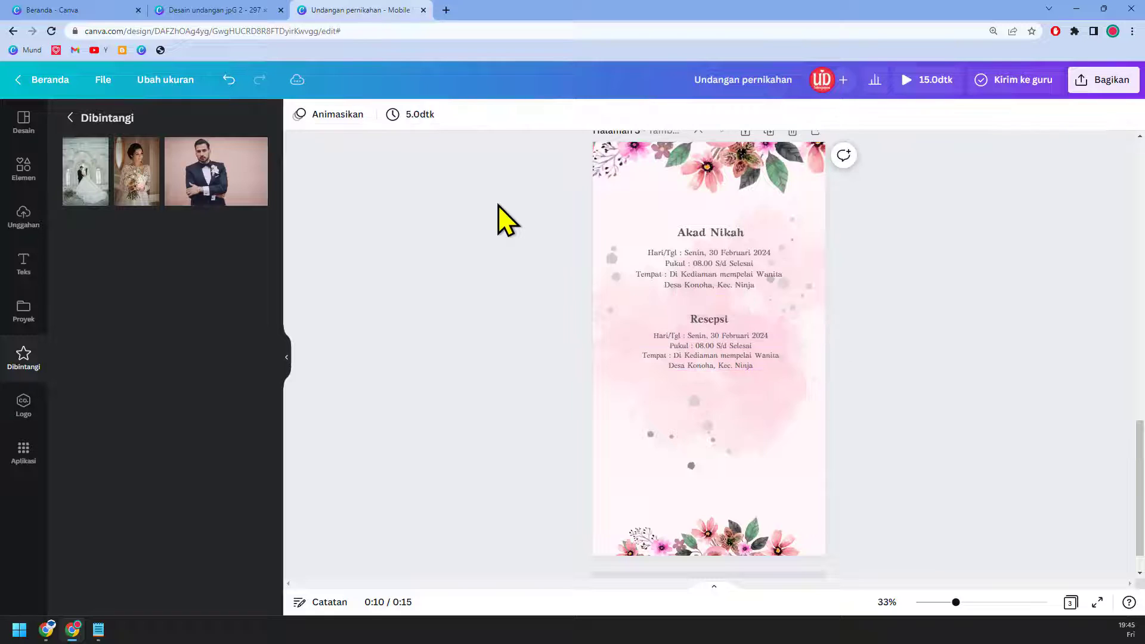
Step: Enlarge the Resepsi and Akad Nikah title-and-details pairs by their corner handles
left_click(717, 340)
left_click(717, 326, "shift")
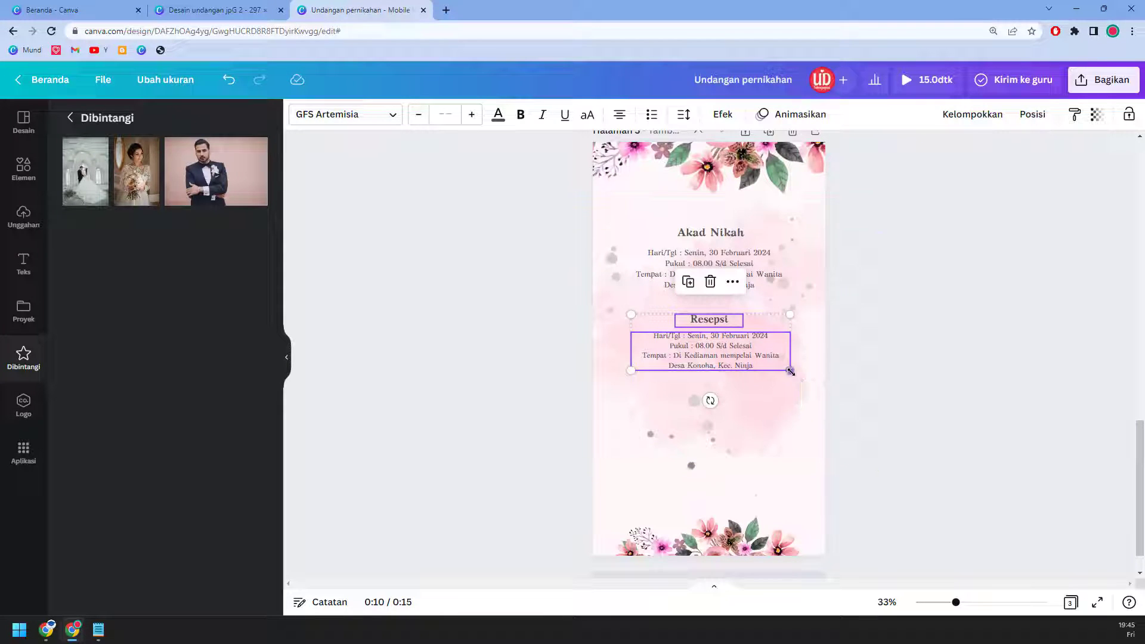
left_click_drag(790, 370, 821, 382)
left_click_drag(757, 364, 742, 362)
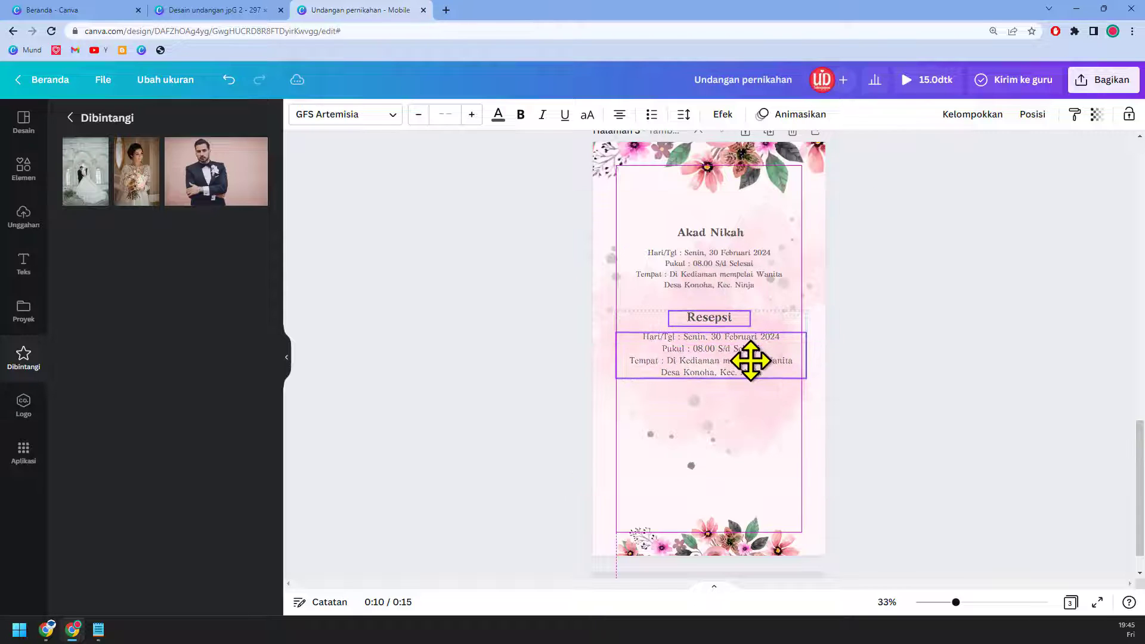
left_click(750, 263)
left_click(746, 235, "shift")
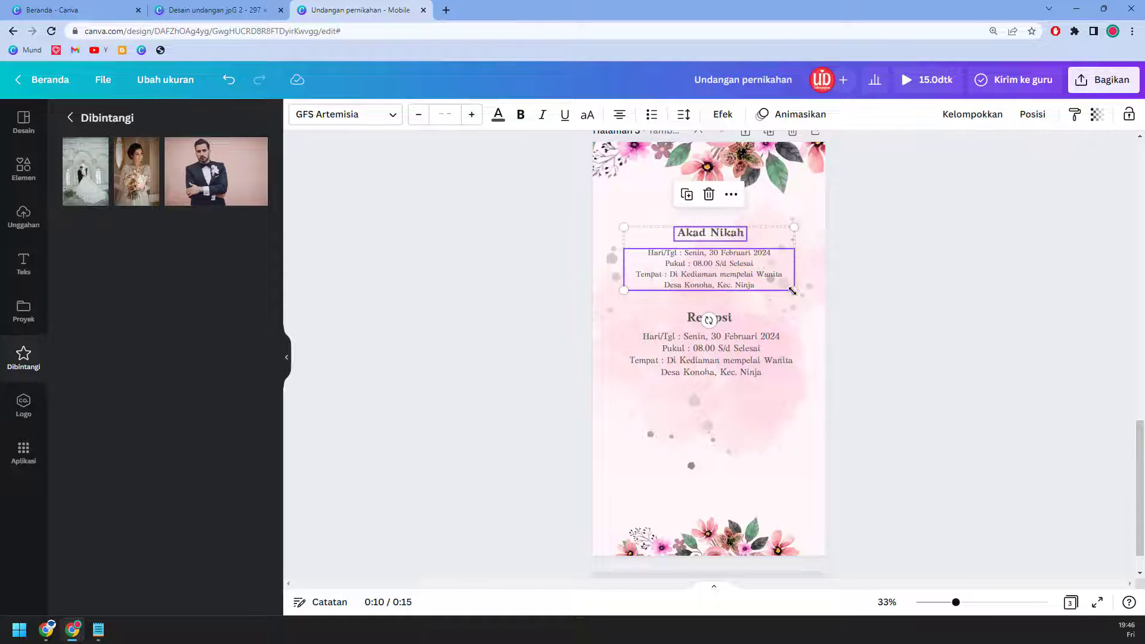
left_click_drag(795, 290, 773, 274)
left_click(937, 377)
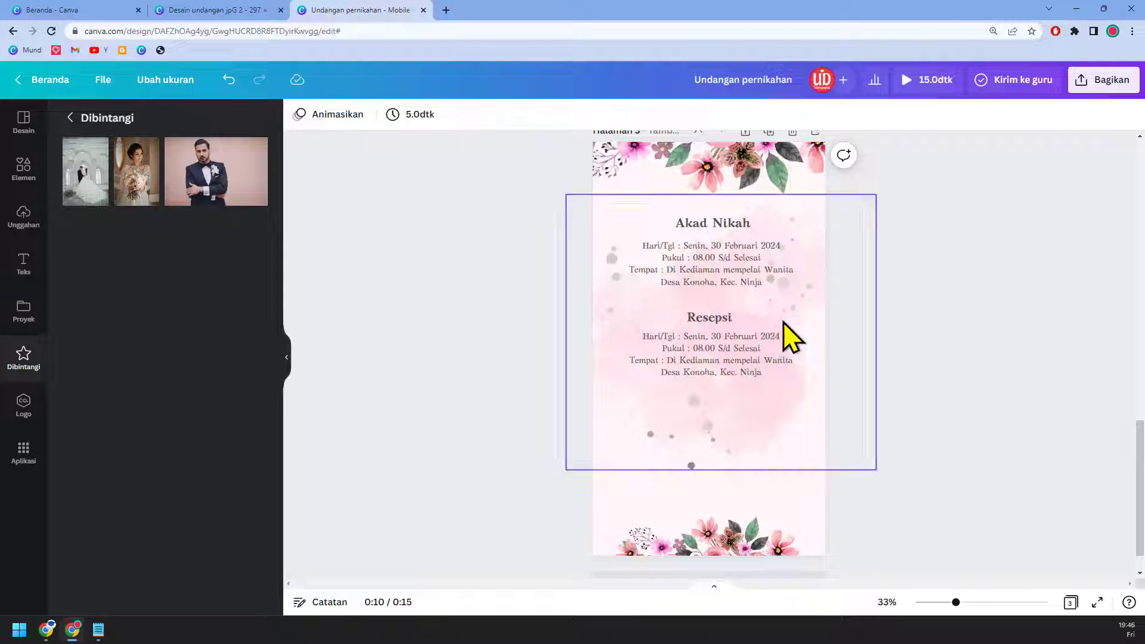
Step: Move all four text boxes slightly lower and centre them horizontally on the page
left_click(713, 316)
left_click(735, 356, "shift")
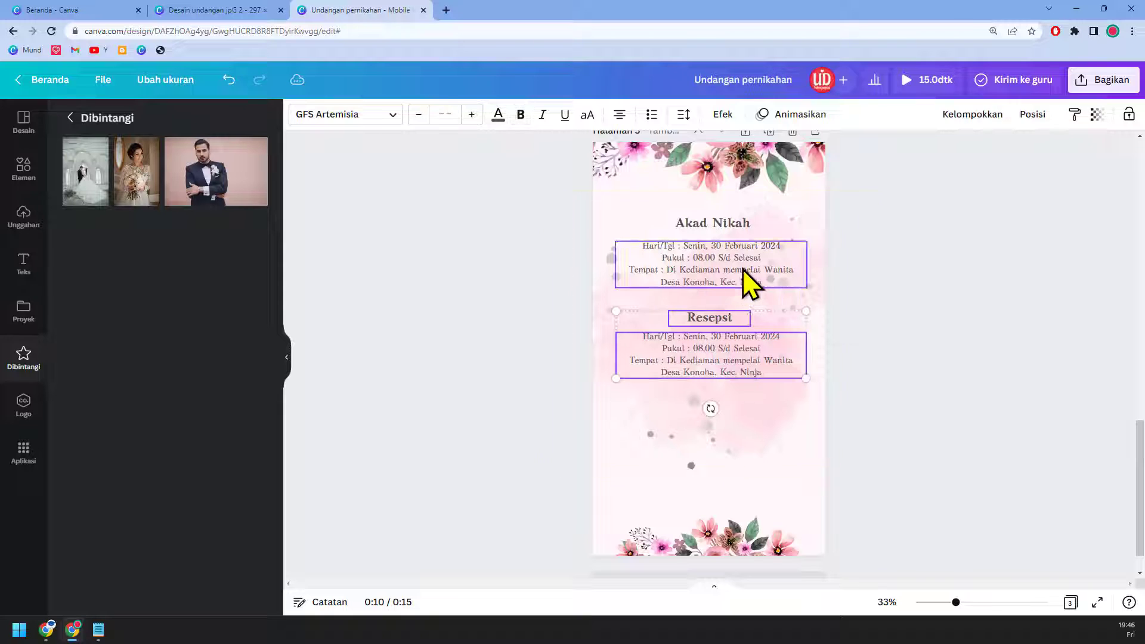
left_click(739, 257, "shift")
left_click(735, 230, "shift")
left_click_drag(735, 226, 735, 252)
left_click(1045, 123)
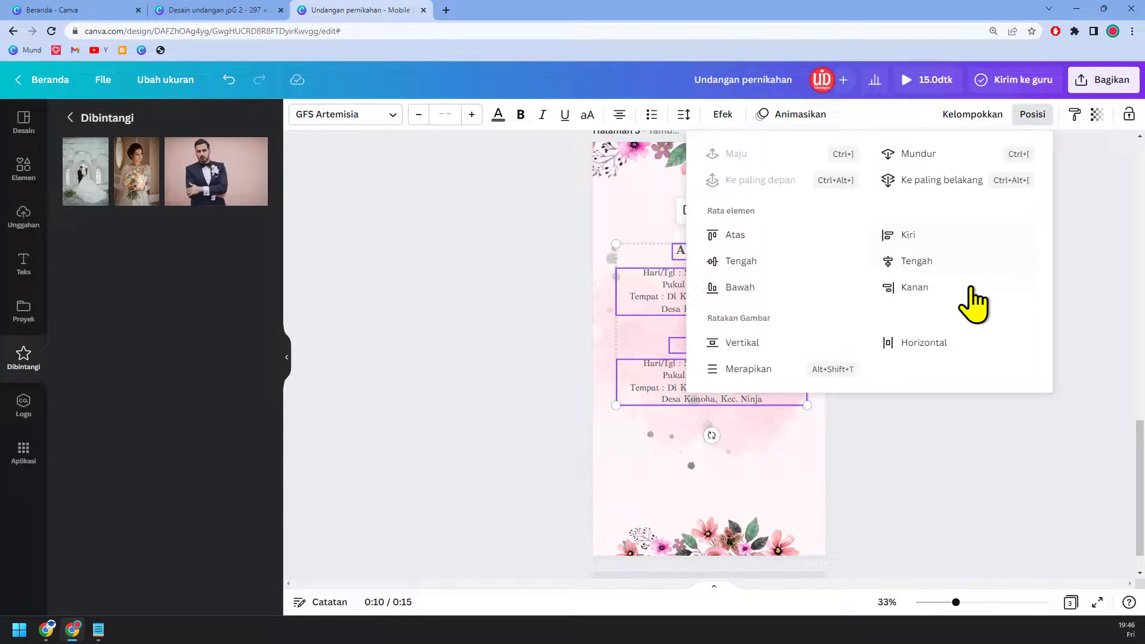
left_click(953, 259)
left_click(998, 451)
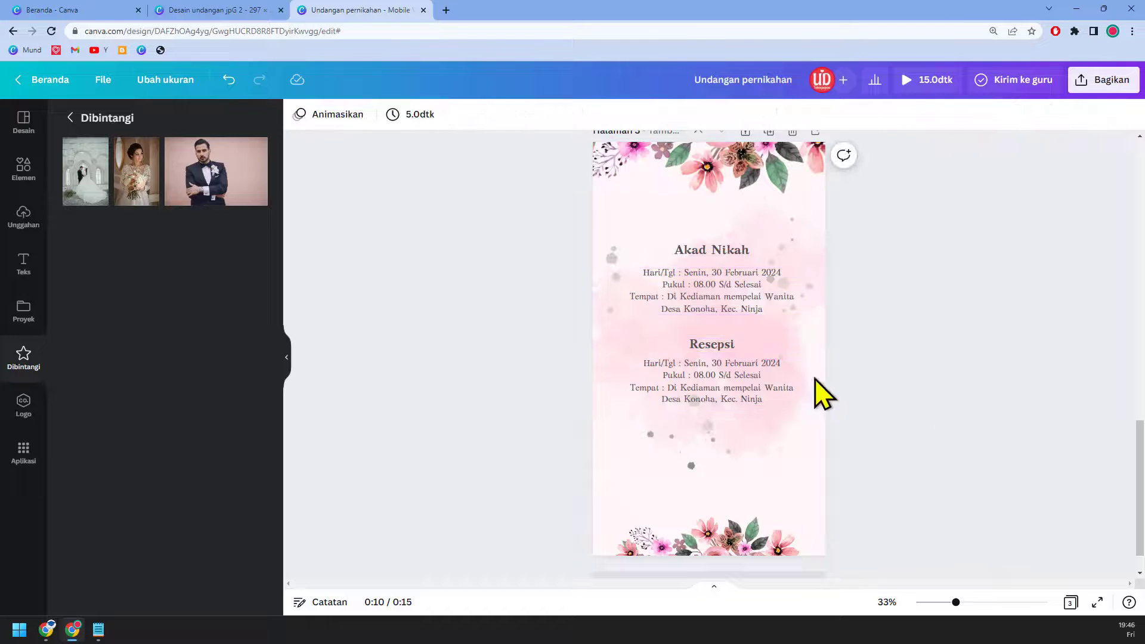
Step: Search Elements graphics for 'cincin' and add the pink wedding rings graphic
left_click(23, 169)
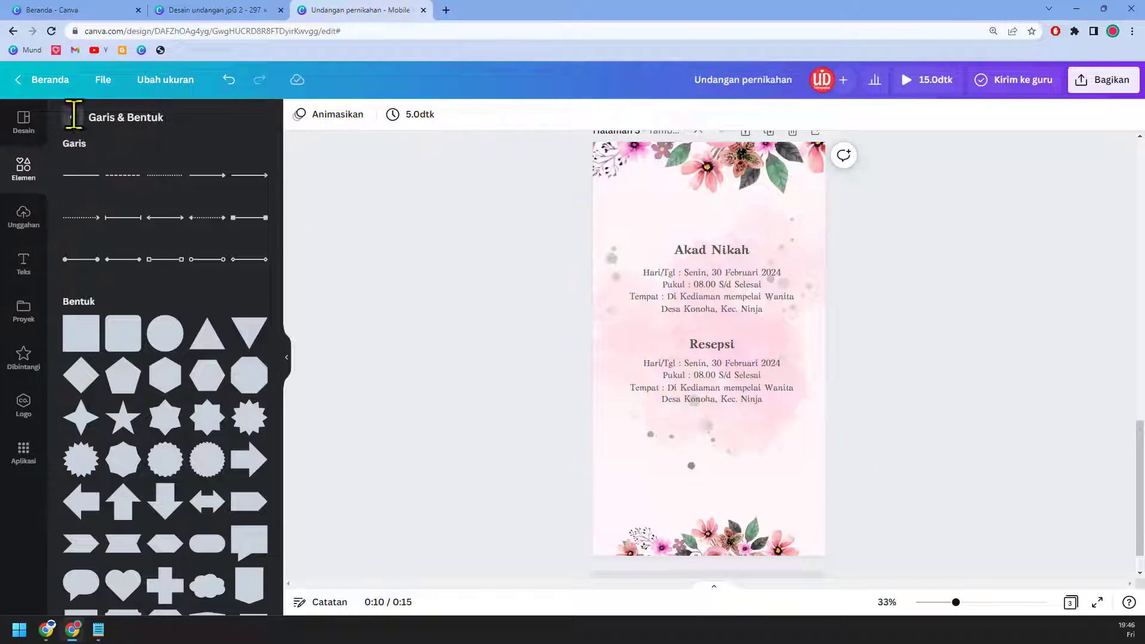
left_click(72, 117)
left_click(192, 117)
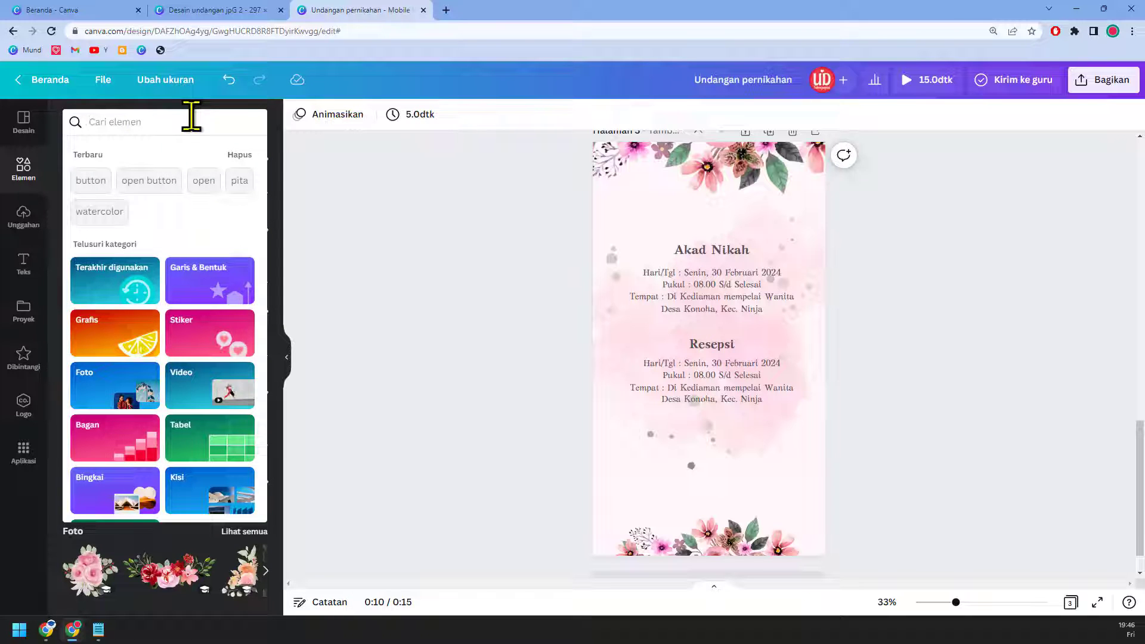
type("cincin")
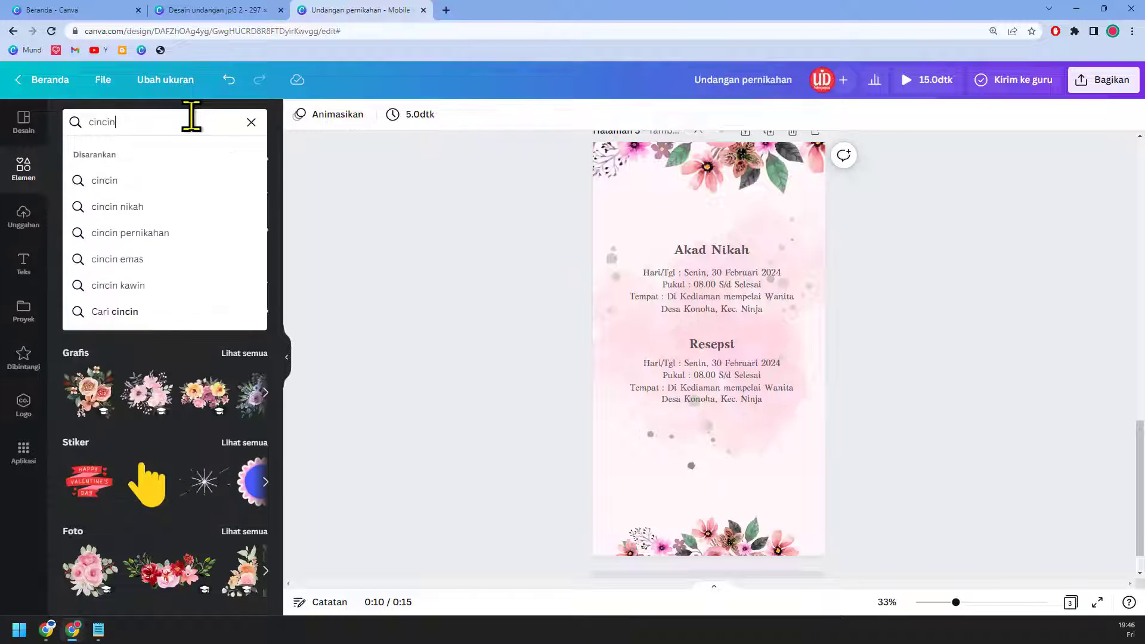
key("Return")
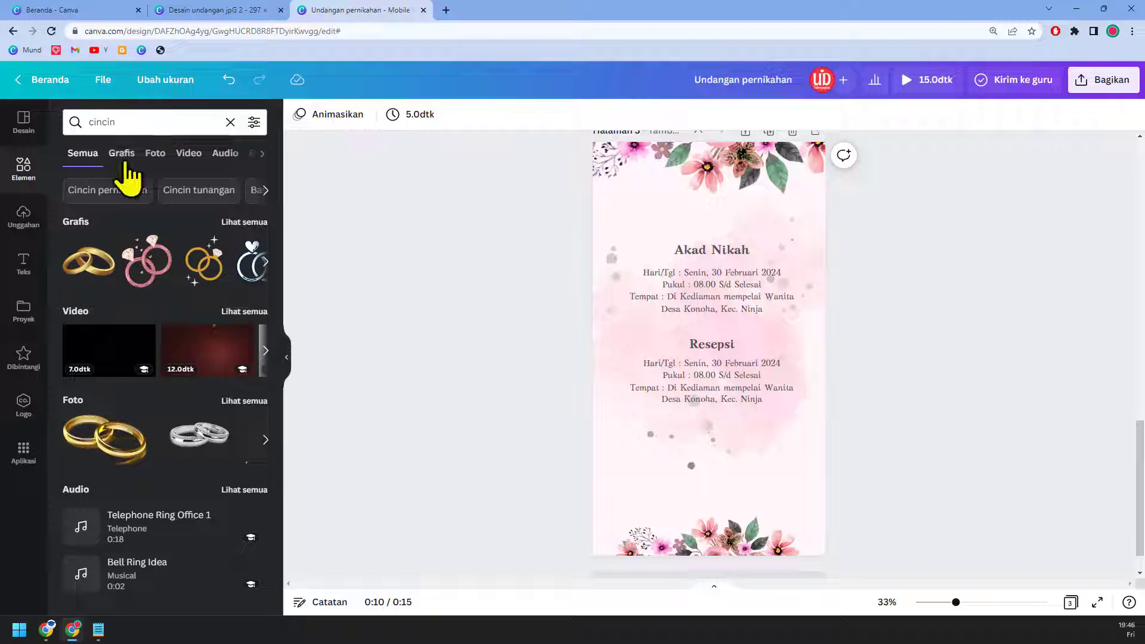
left_click(123, 158)
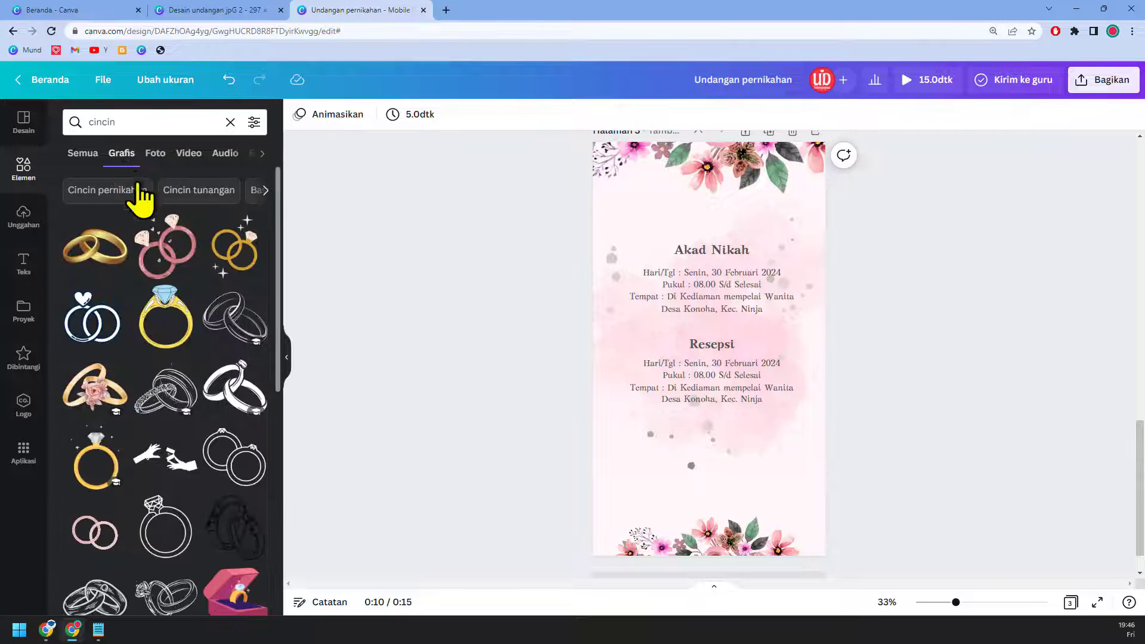
left_click(173, 250)
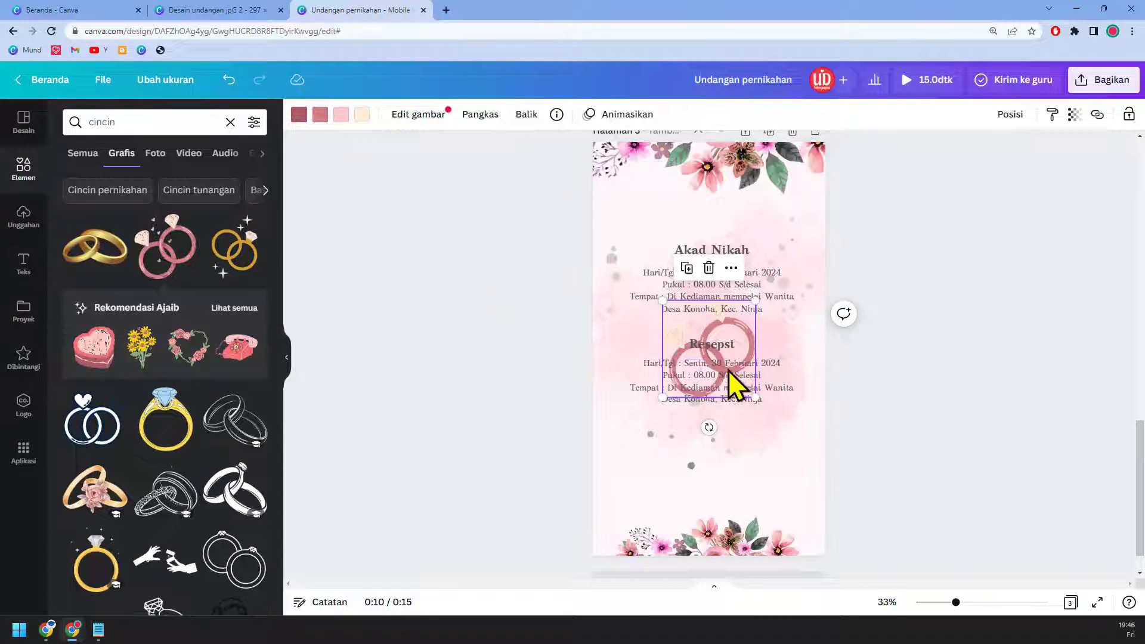
key("Delete")
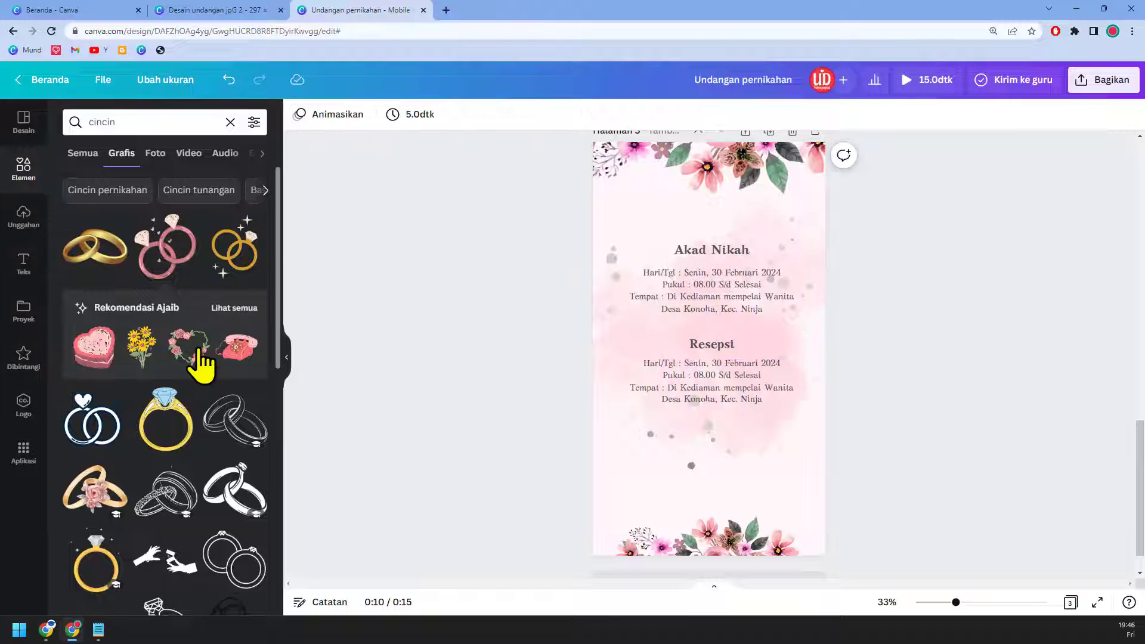
scroll(197, 358, "down", 2)
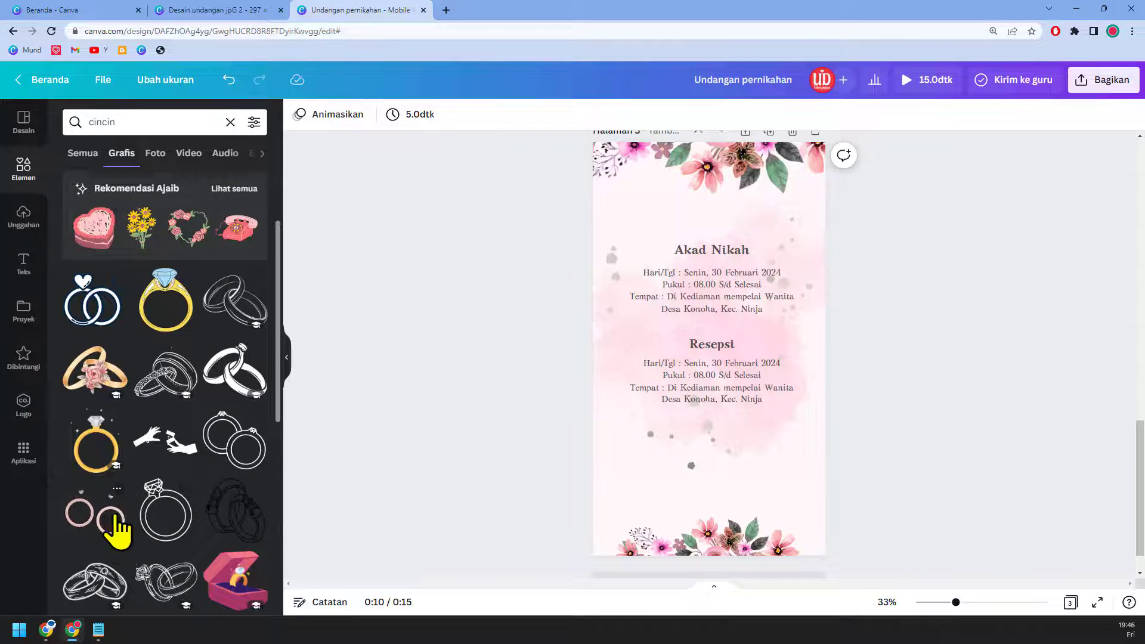
left_click(116, 516)
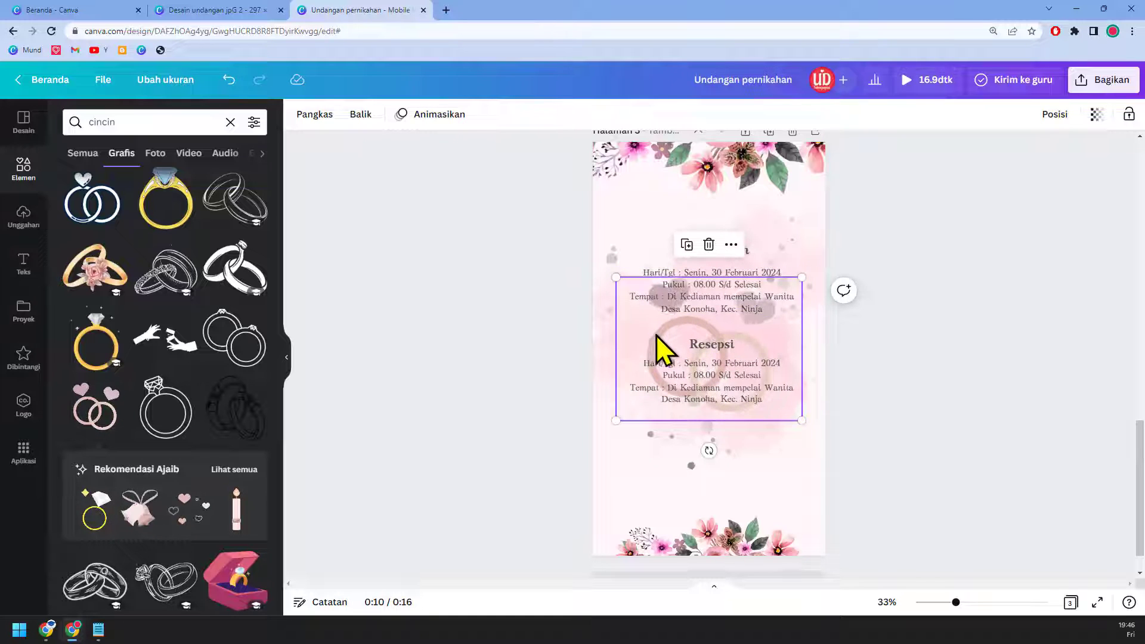
Step: Shrink the rings graphic, place it above Akad Nikah, and shift the text down beneath it
left_click_drag(656, 335, 656, 190)
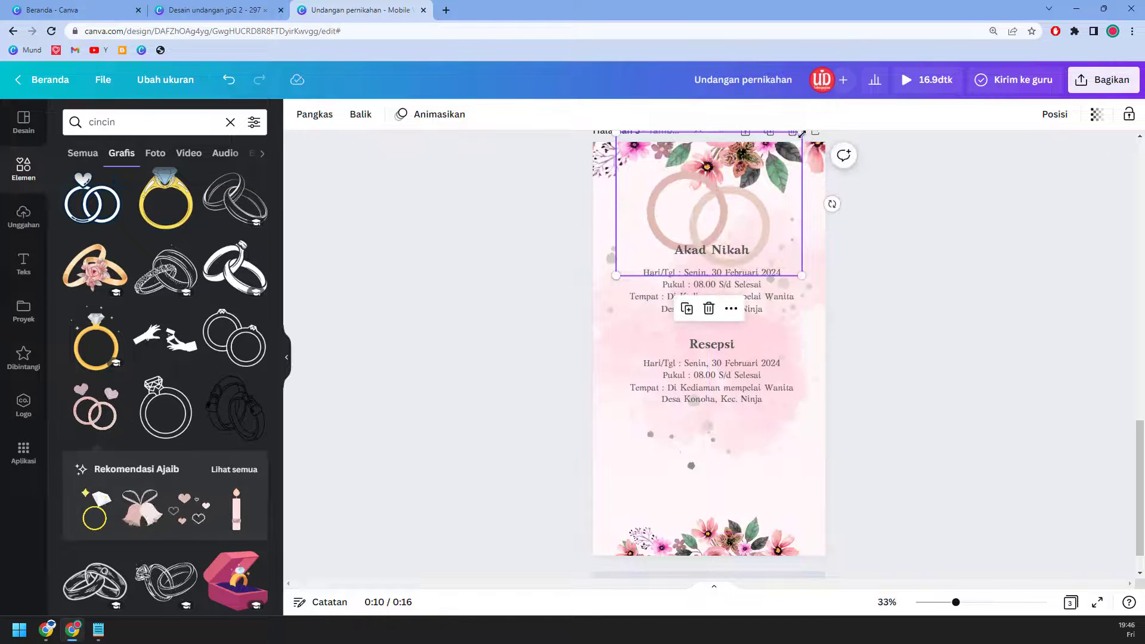
left_click_drag(802, 134, 743, 179)
left_click_drag(715, 235, 754, 218)
left_click_drag(476, 248, 776, 336)
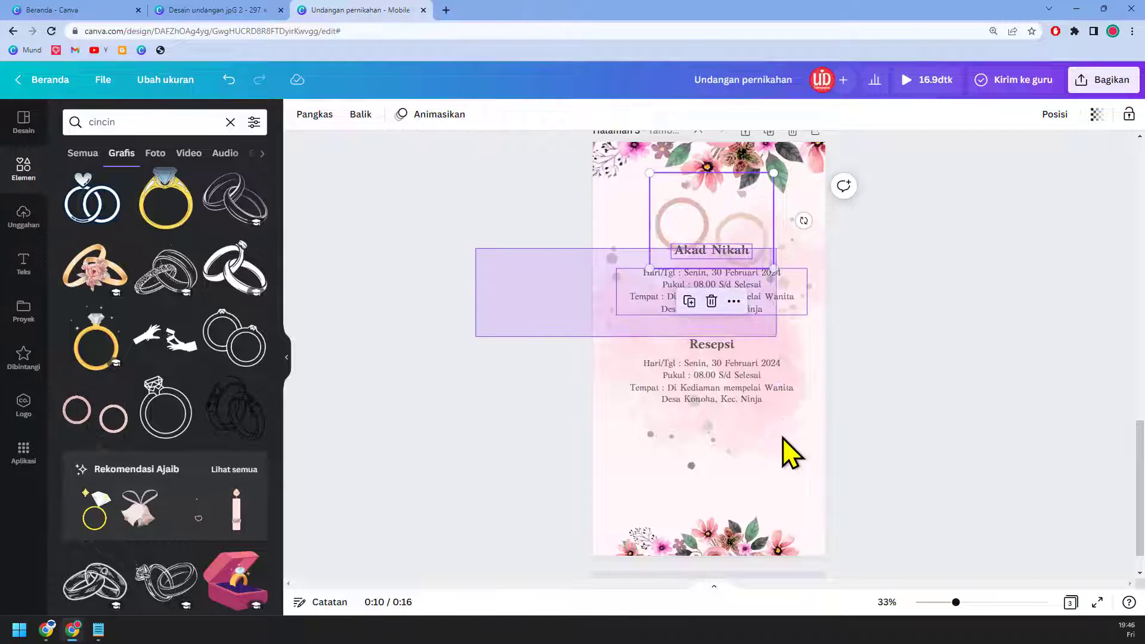
left_click_drag(783, 437, 787, 455)
left_click_drag(746, 371, 745, 391)
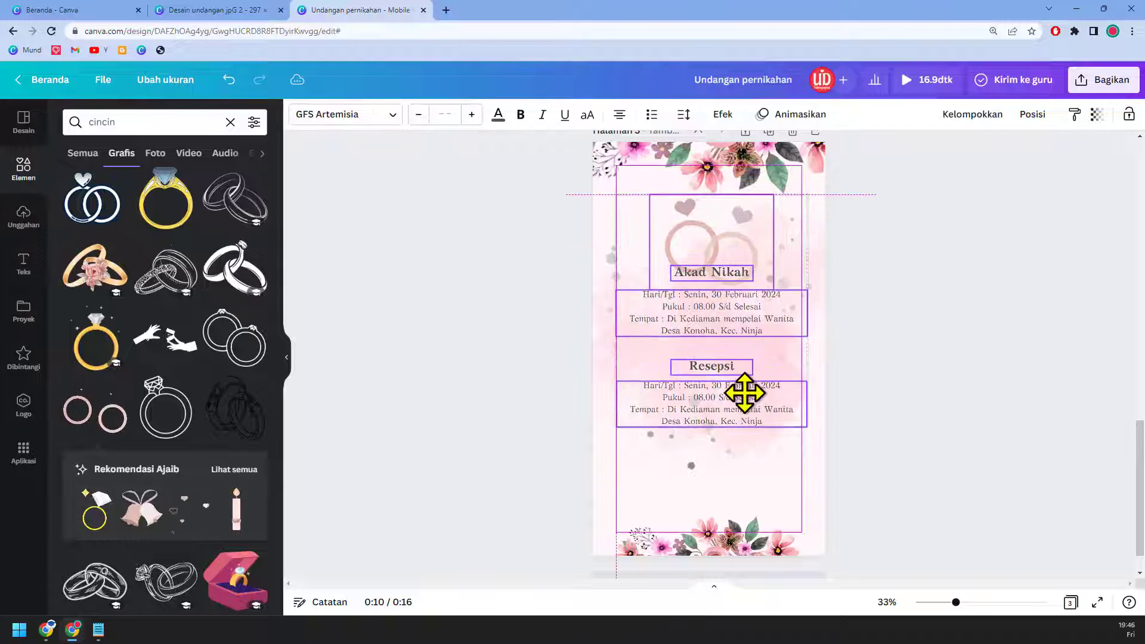
left_click(767, 274)
left_click_drag(767, 274, 764, 237)
Step: Move the Resepsi heading and details up a little together
left_click(962, 326)
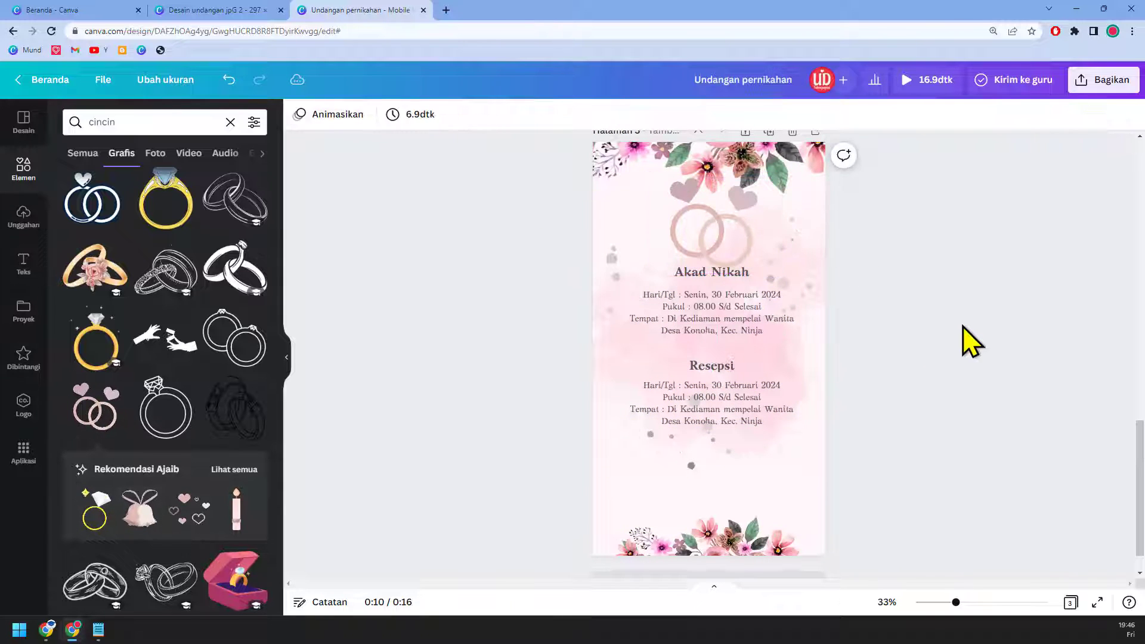
left_click(721, 369)
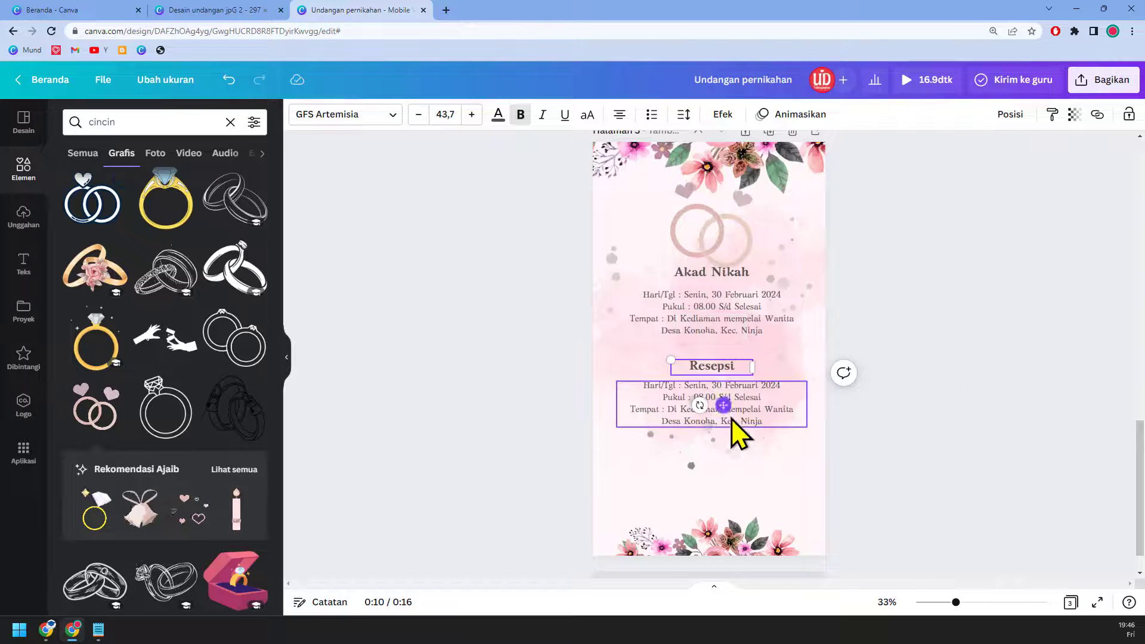
left_click(894, 424)
left_click(738, 370)
left_click(746, 410, "shift")
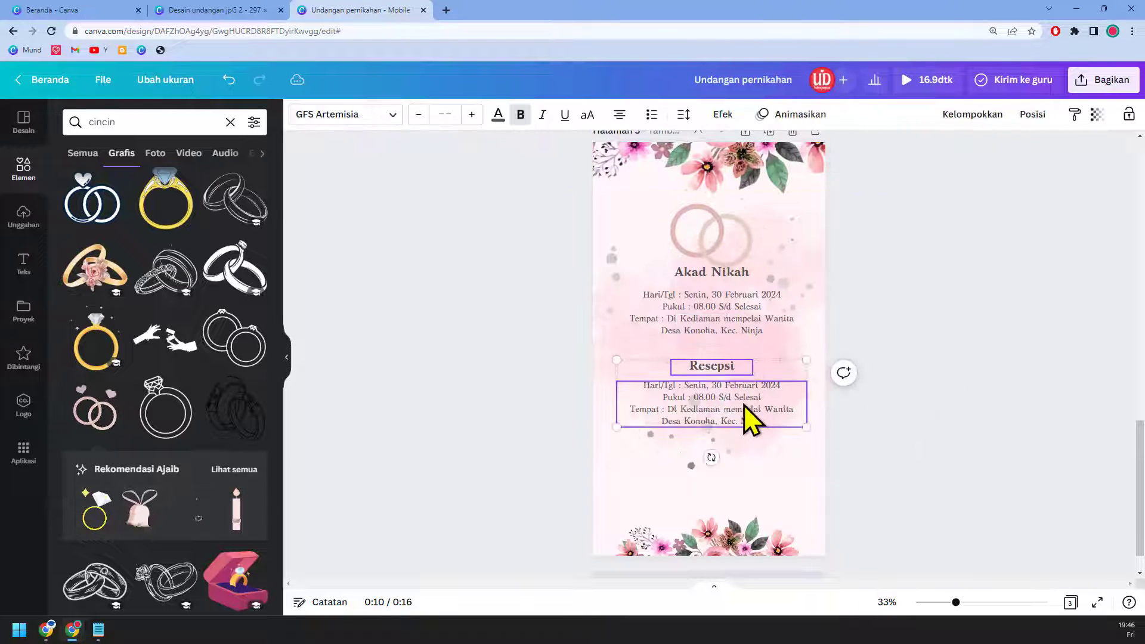
left_click(746, 410, "shift")
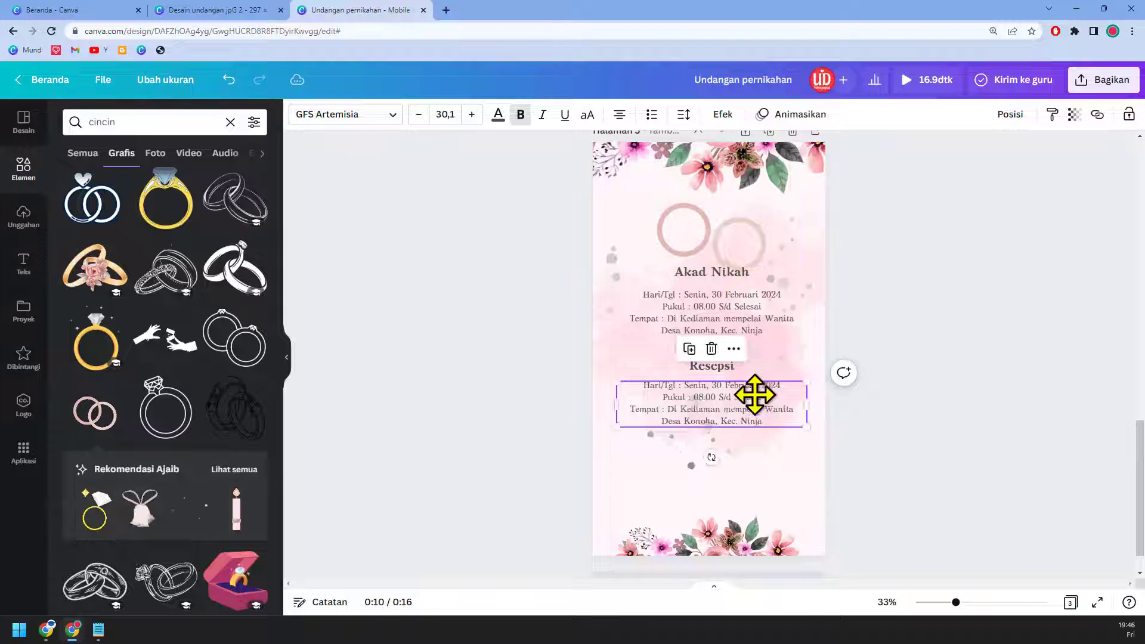
left_click(754, 412)
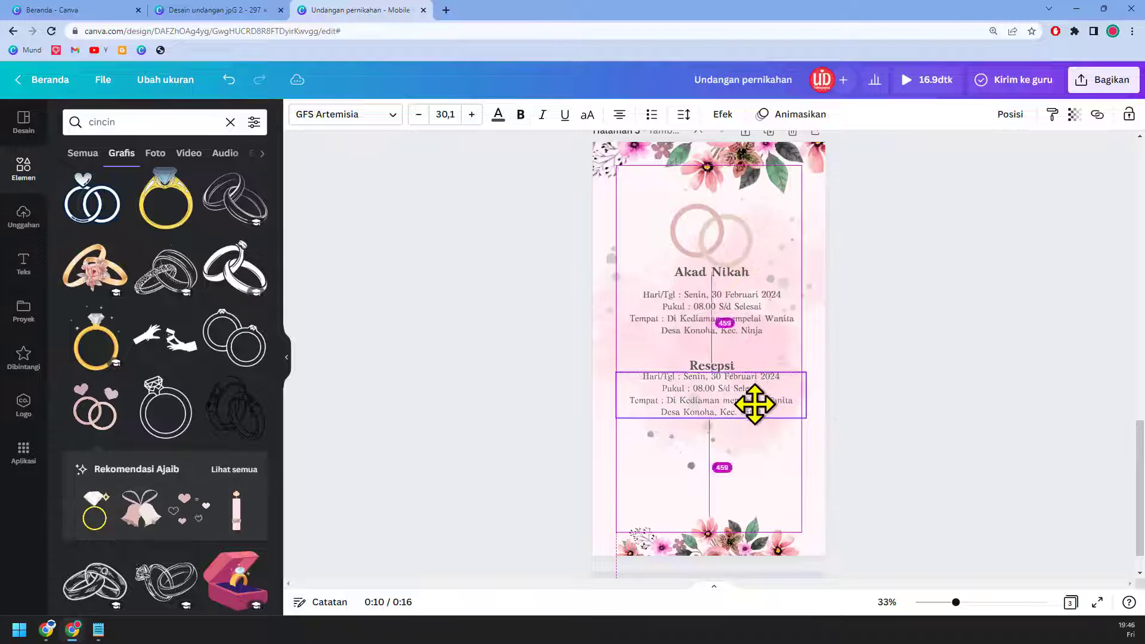
left_click(732, 369, "shift")
left_click_drag(754, 406, 756, 398)
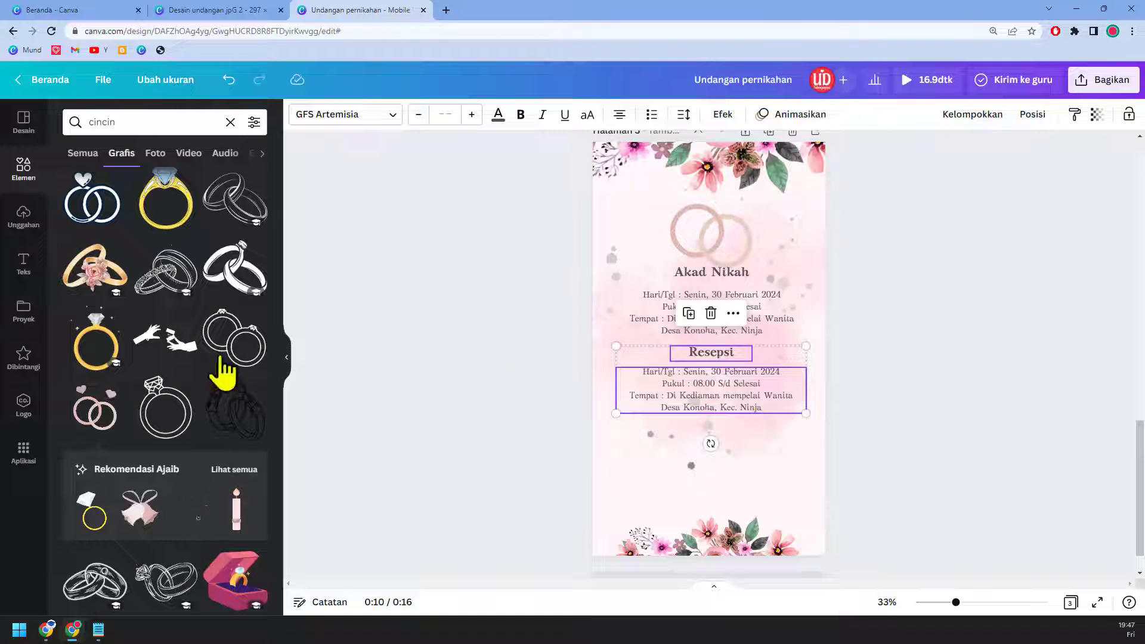
Step: Open the Google Maps app from Canva's Apps panel
left_click(27, 451)
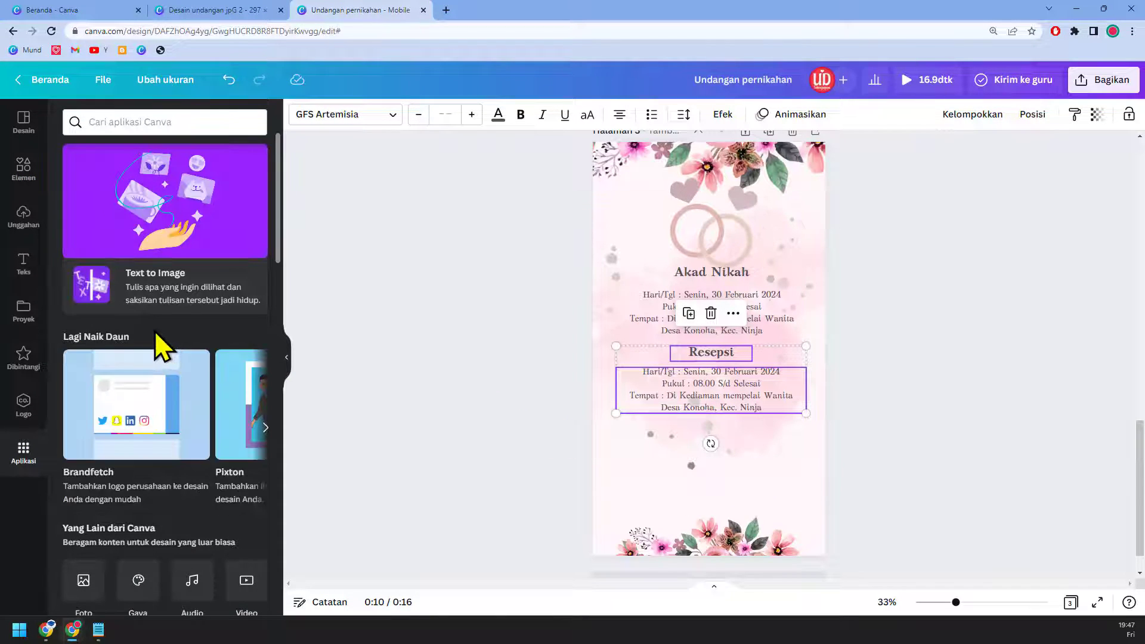
scroll(155, 331, "down", 6)
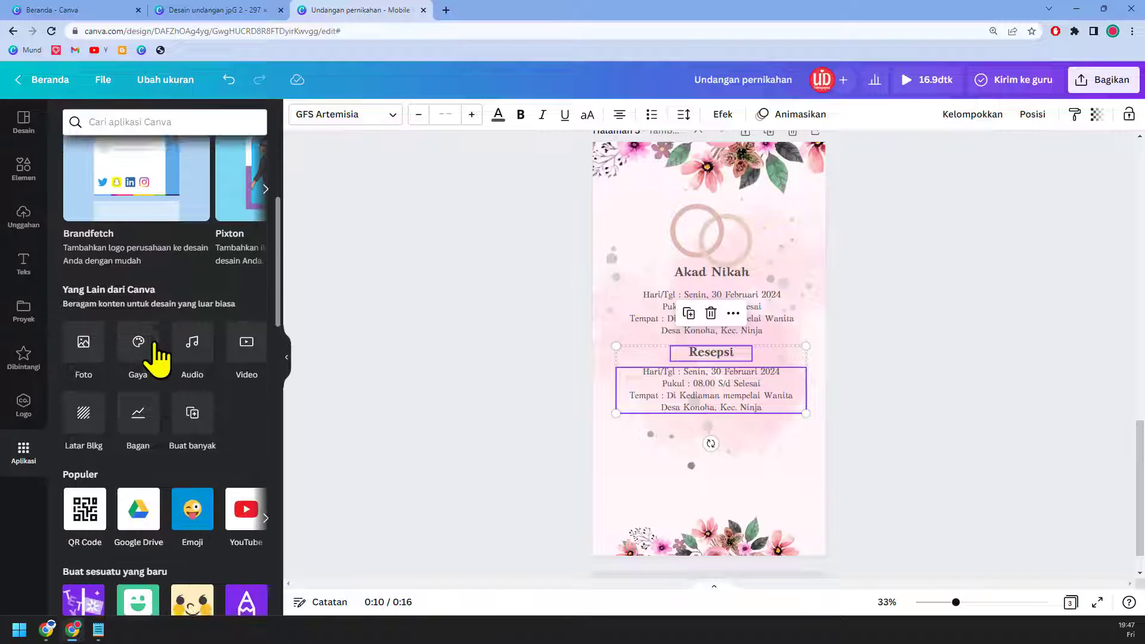
scroll(161, 358, "down", 5)
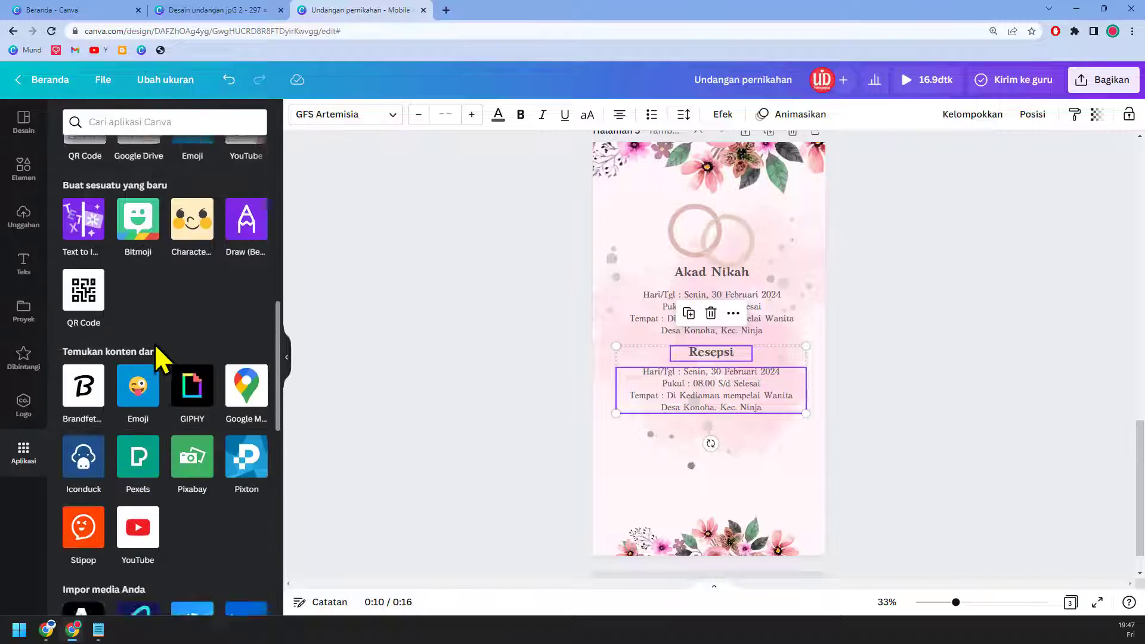
left_click(246, 351)
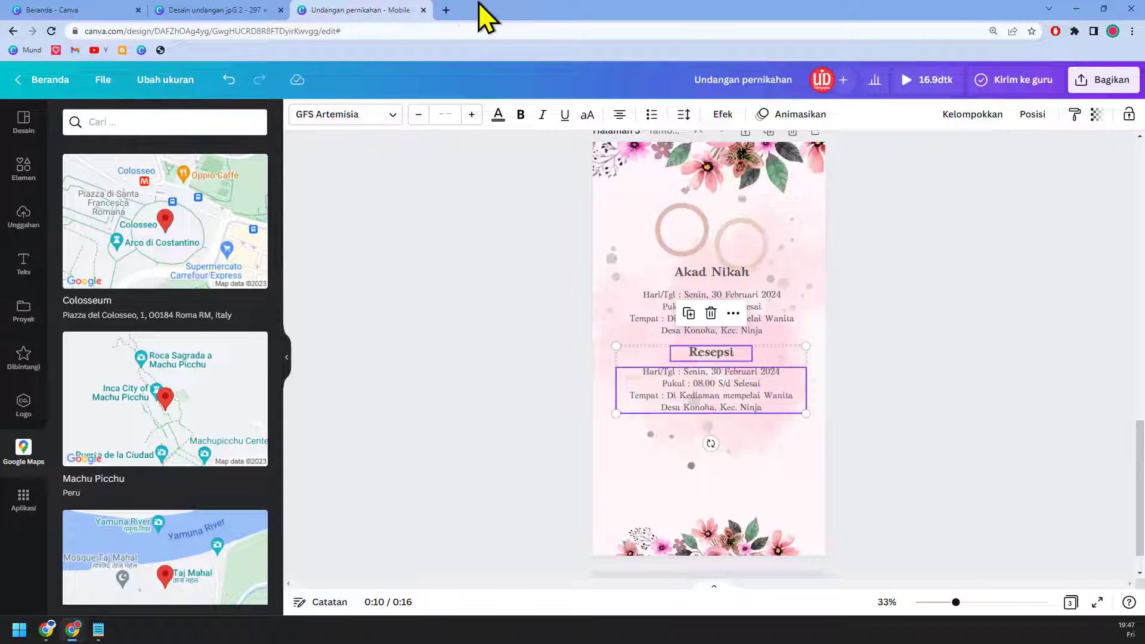
Step: Open the Google Maps site in a new tab via a 'google map' web search
left_click(446, 10)
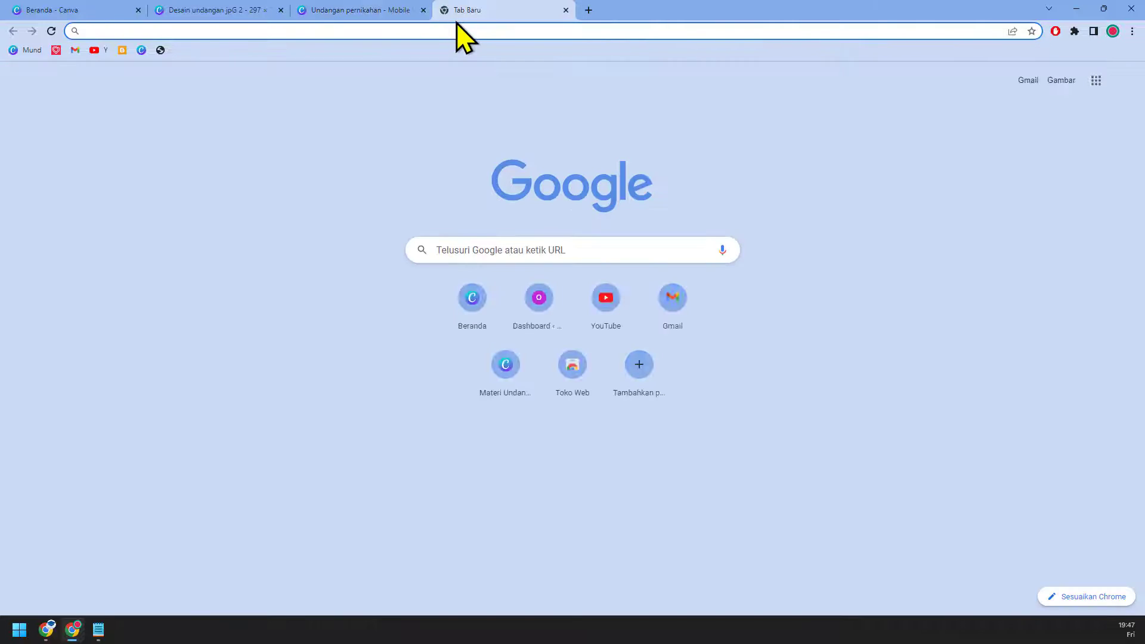
type("google m")
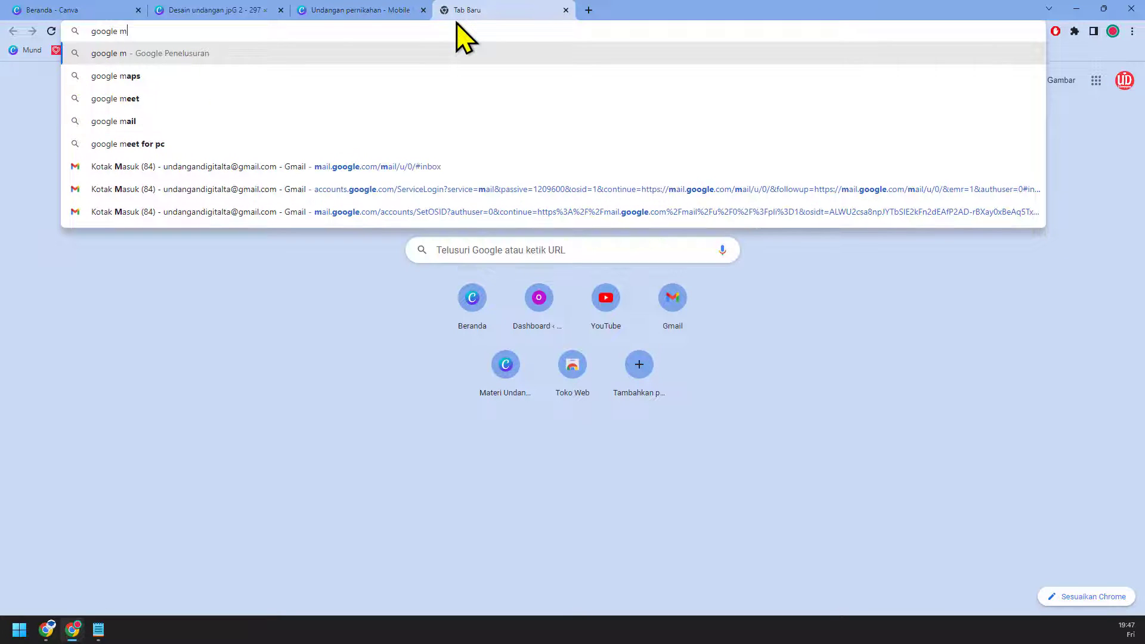
type("ap")
key("Return")
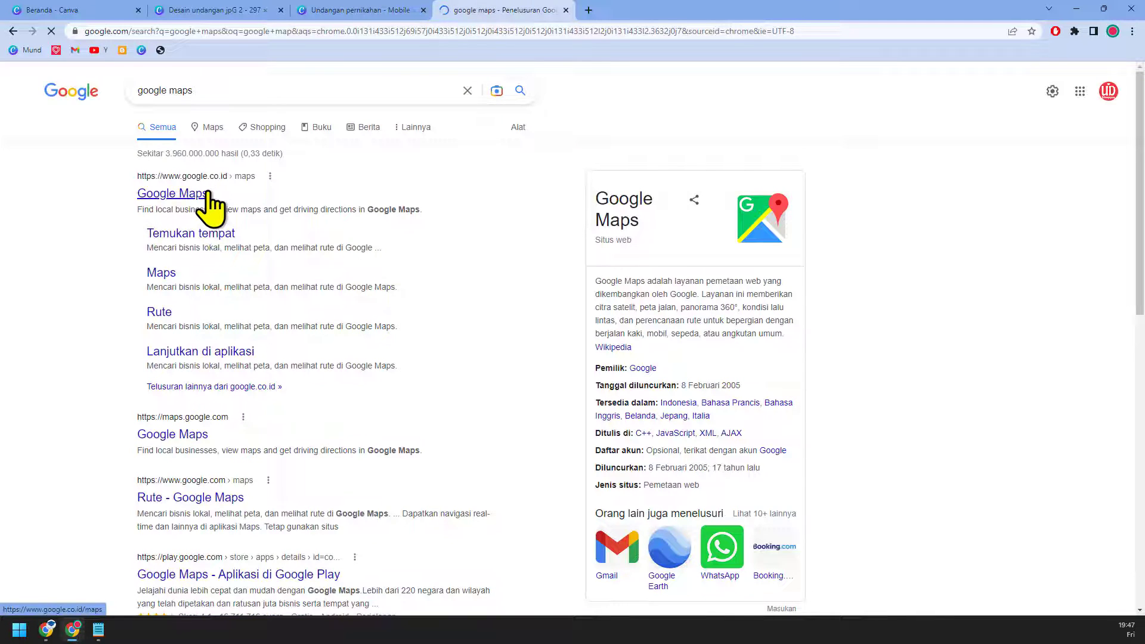
left_click(209, 193)
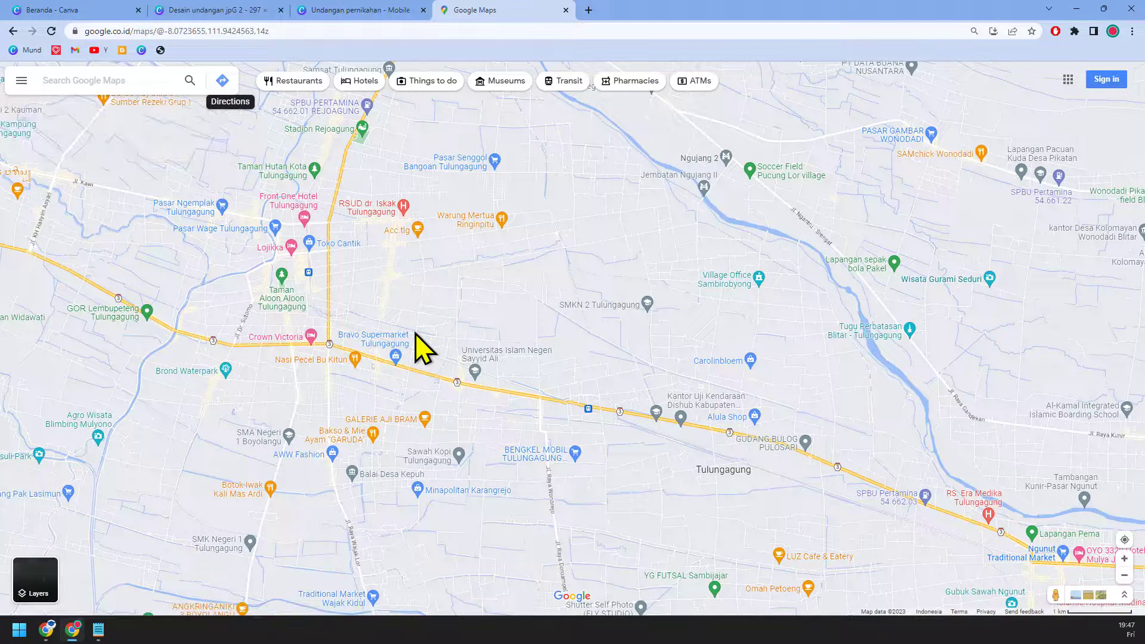
scroll(425, 351, "up", 1)
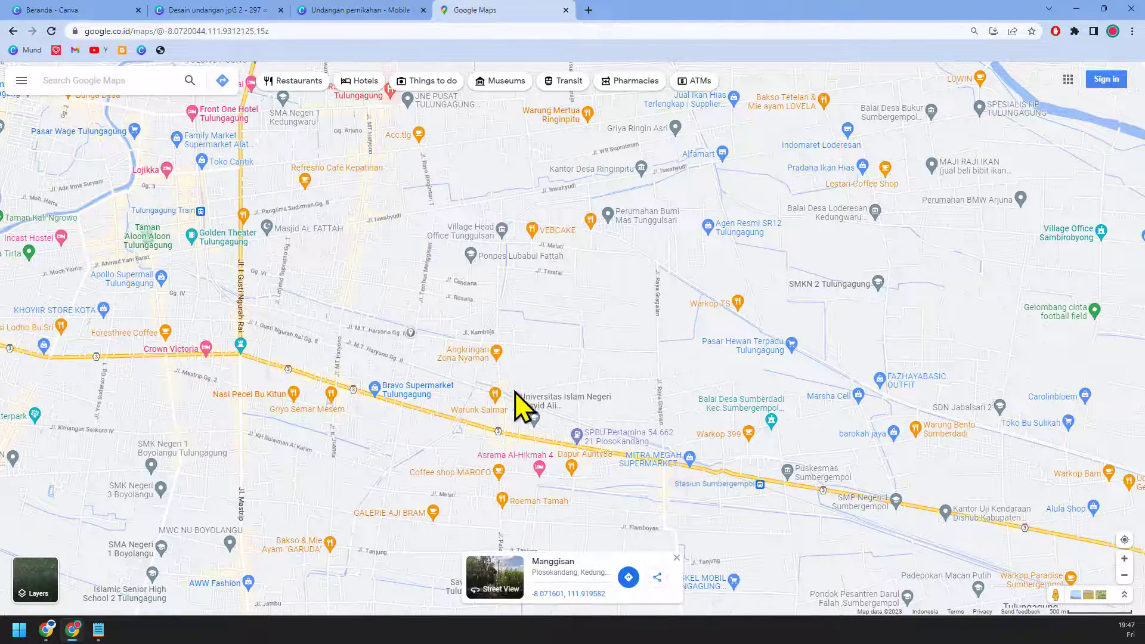
Step: Copy Bravo Supermarket Tulungagung's plus code and return to the Canva tab
left_click(383, 391)
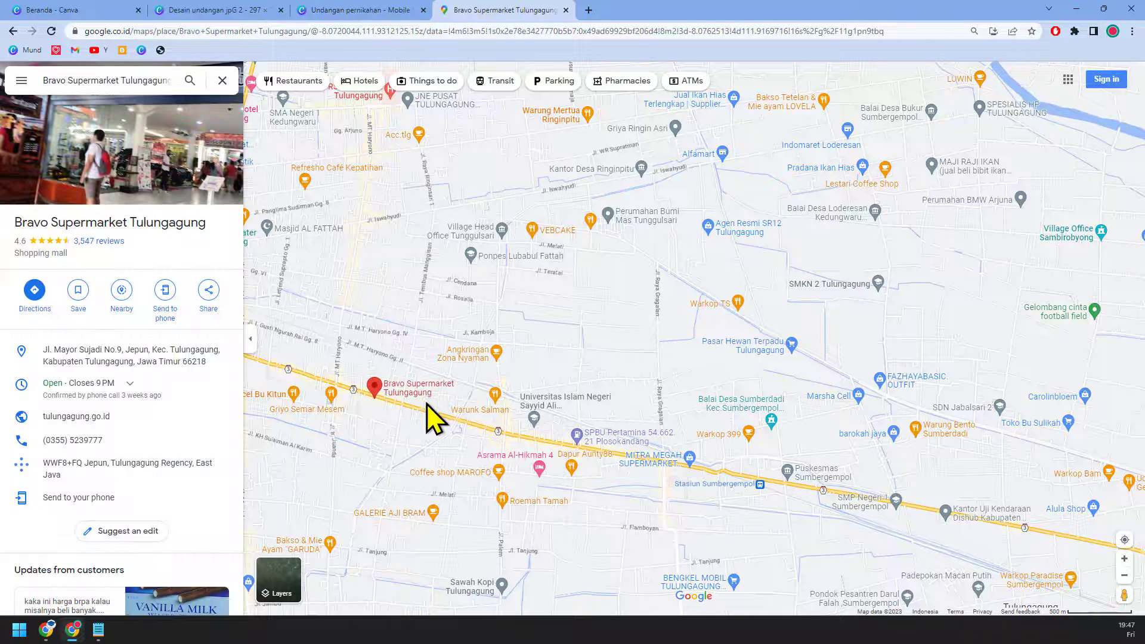
mouse_move(422, 411)
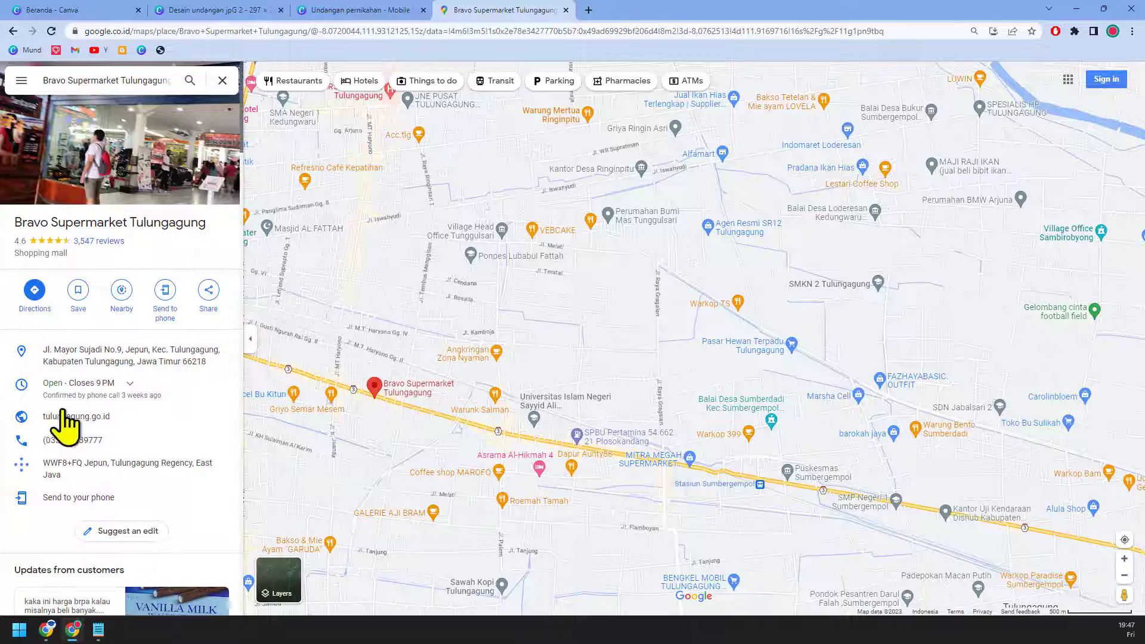
mouse_move(140, 370)
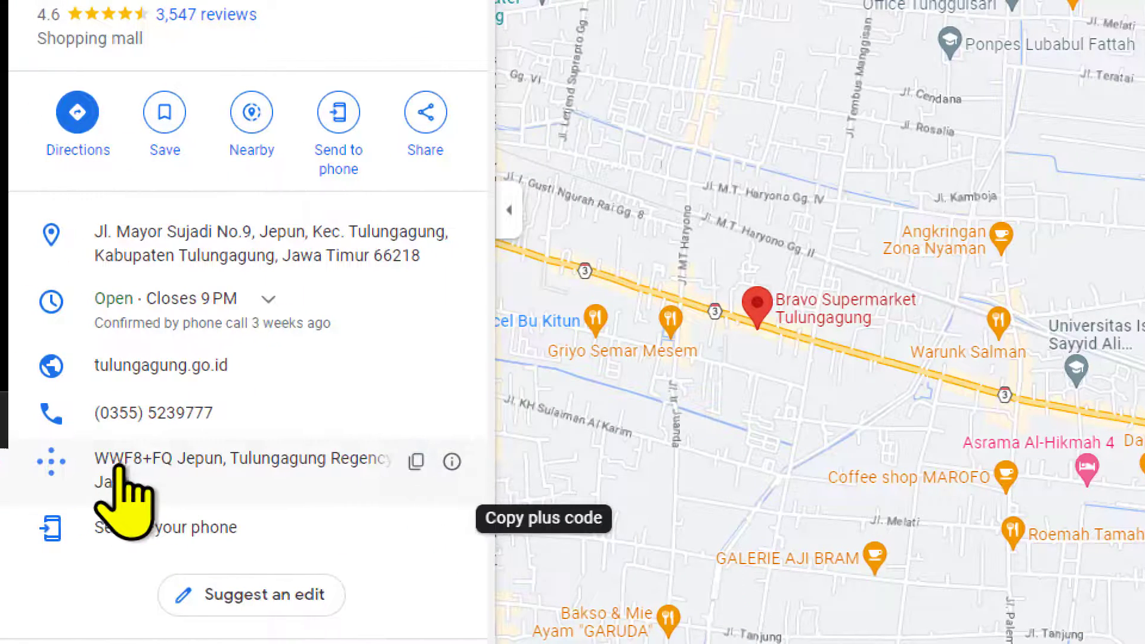
left_click(417, 466)
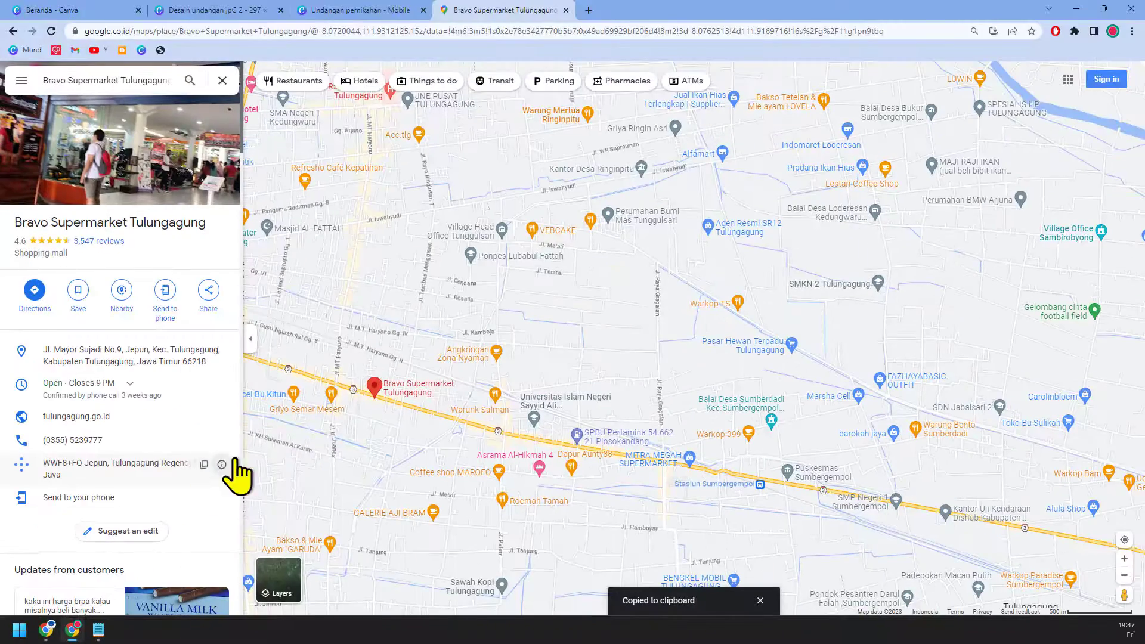
left_click(352, 10)
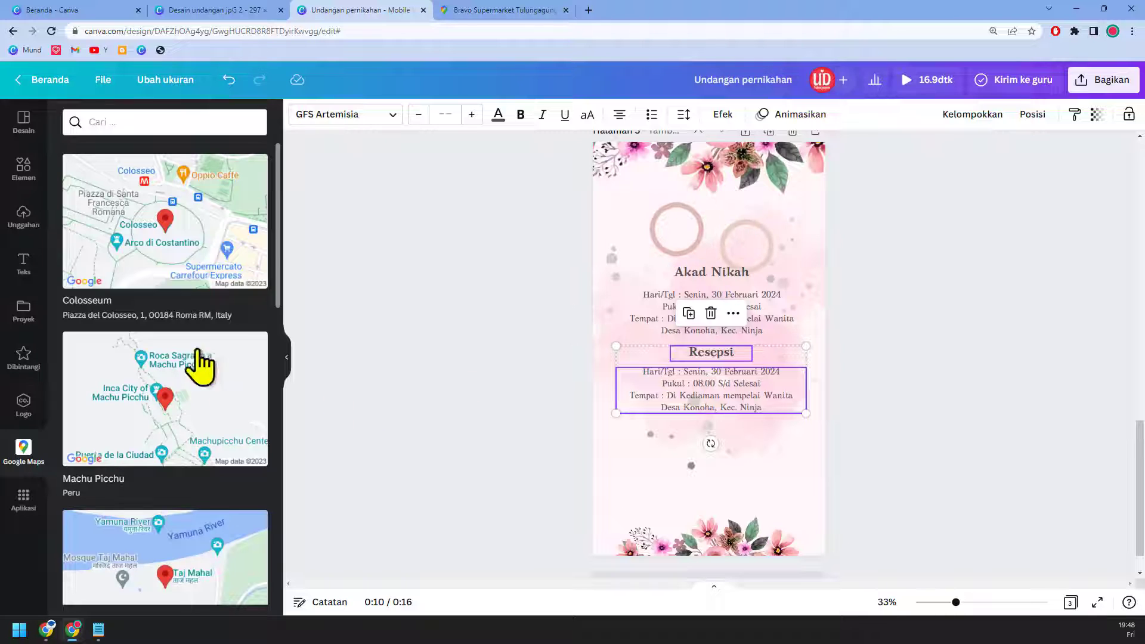
Step: Search the pasted plus code in Canva's Google Maps app to get the Bravo Supermarket map
left_click(132, 123)
key("ctrl+v")
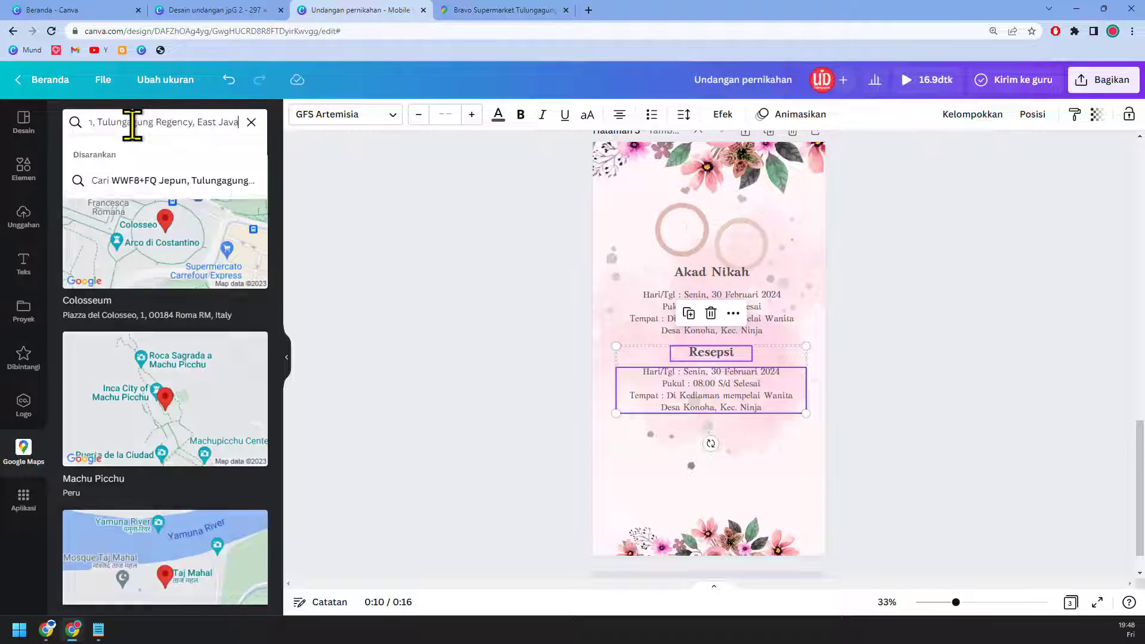
key("Return")
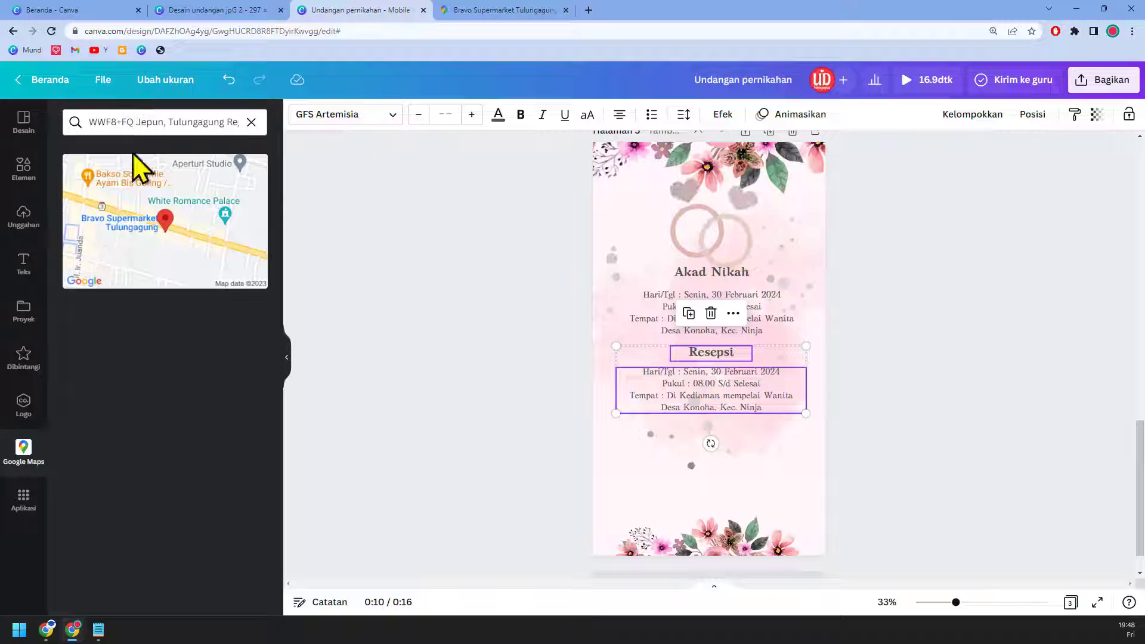
left_click(495, 10)
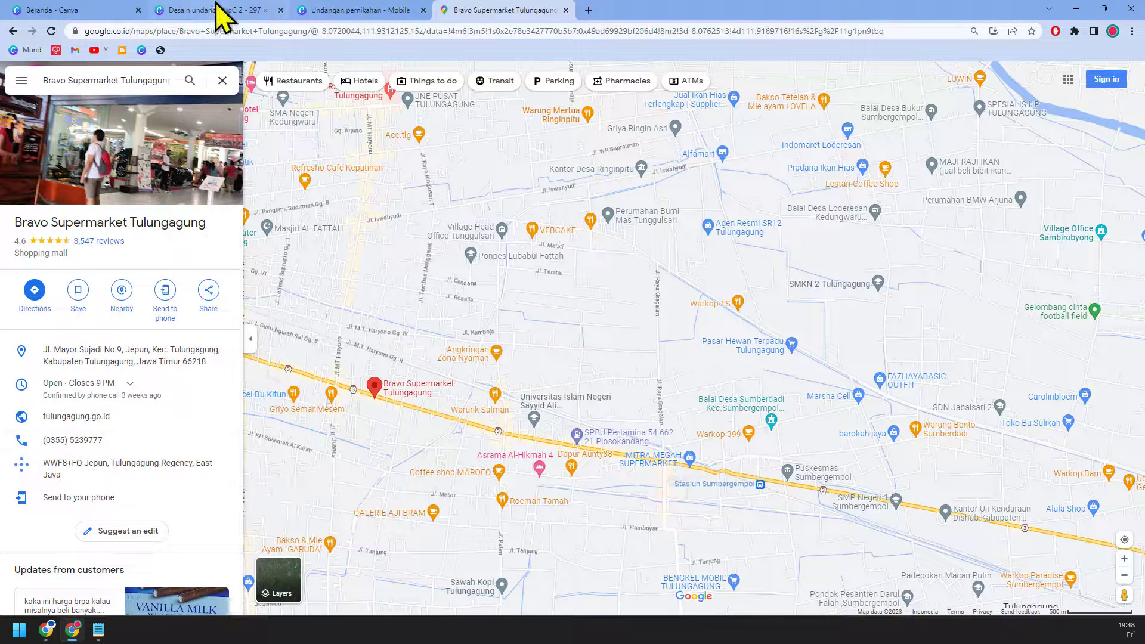
left_click(369, 8)
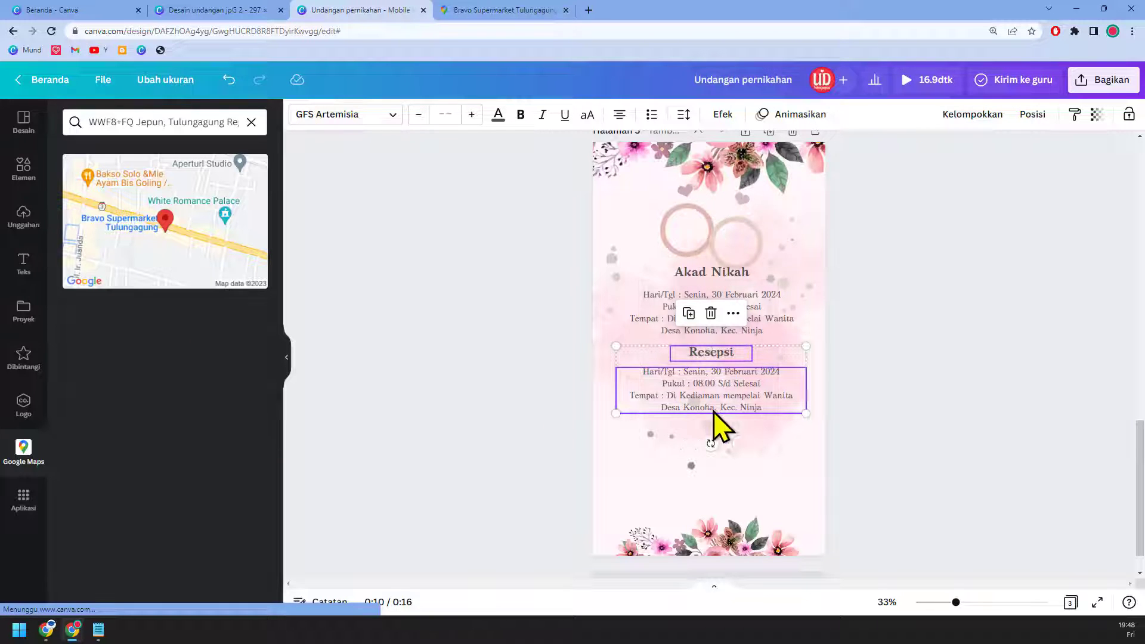
Step: Place the Bravo Supermarket map below the Resepsi details and nudge the text and map up
left_click_drag(225, 266, 791, 316)
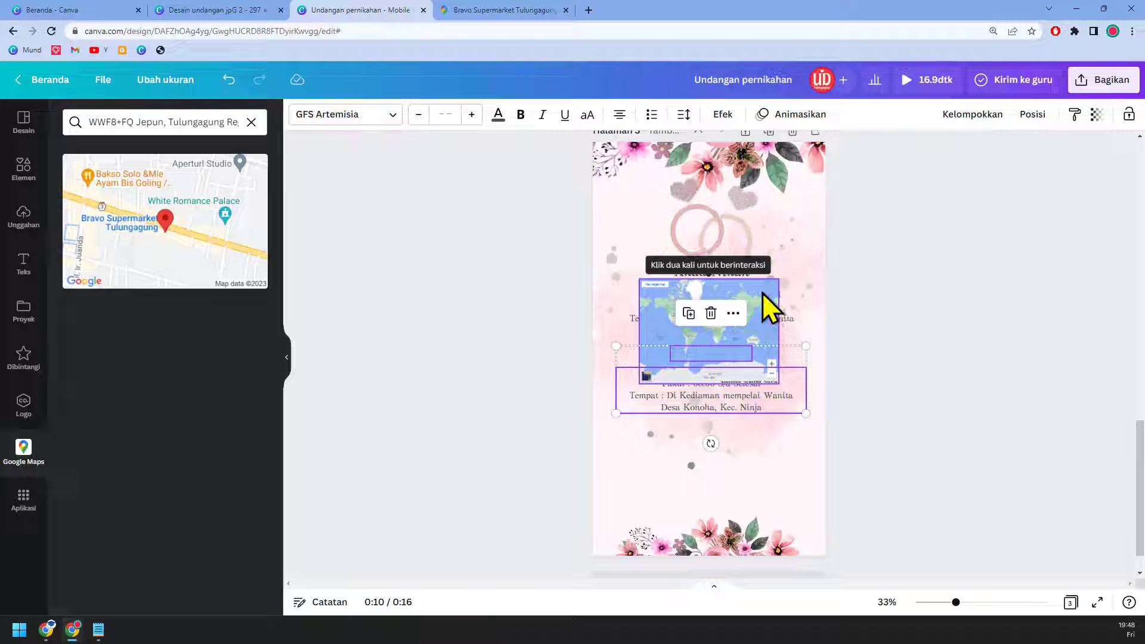
left_click_drag(762, 293, 743, 457)
left_click_drag(750, 308, 755, 303)
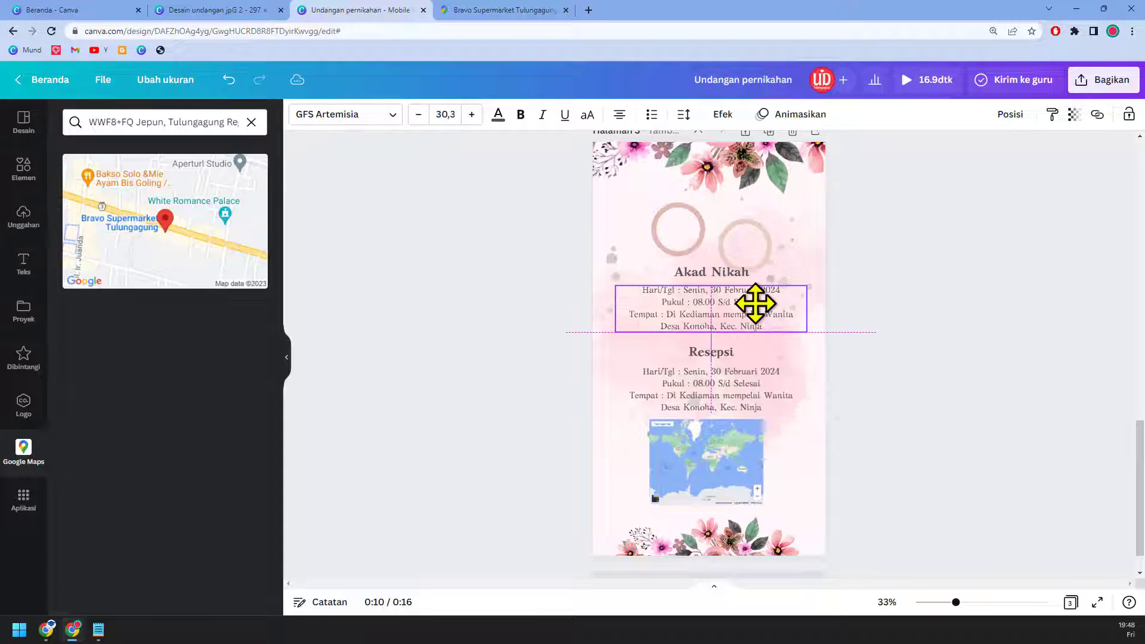
left_click(733, 351)
left_click_drag(733, 352, 732, 344)
left_click(752, 385)
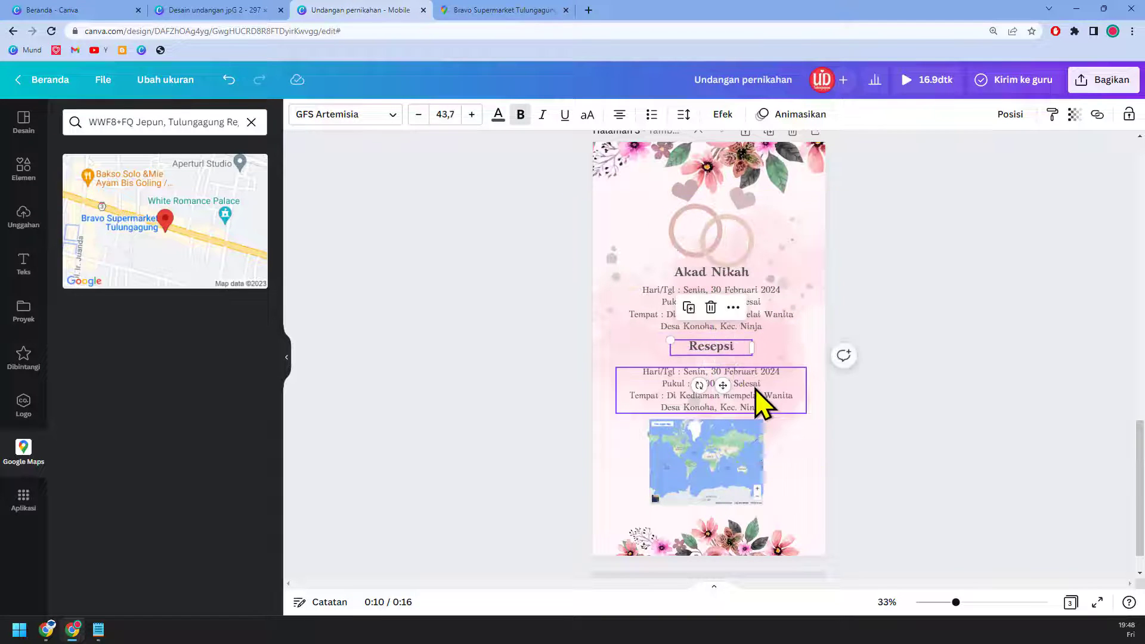
left_click_drag(752, 385, 753, 375)
left_click(737, 455)
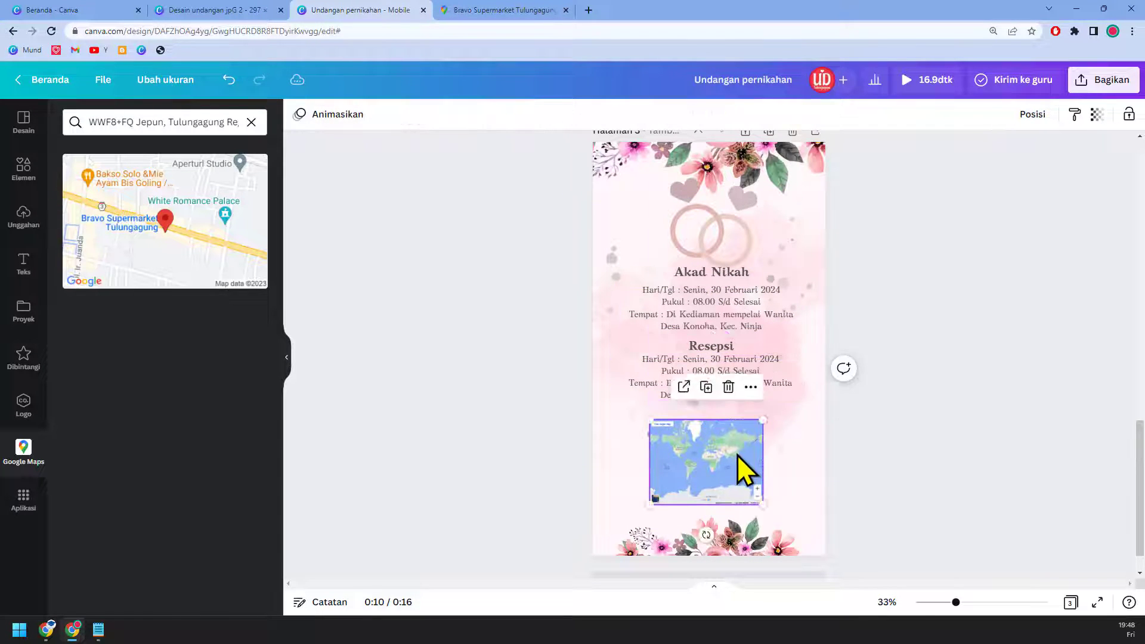
left_click_drag(737, 454, 737, 444)
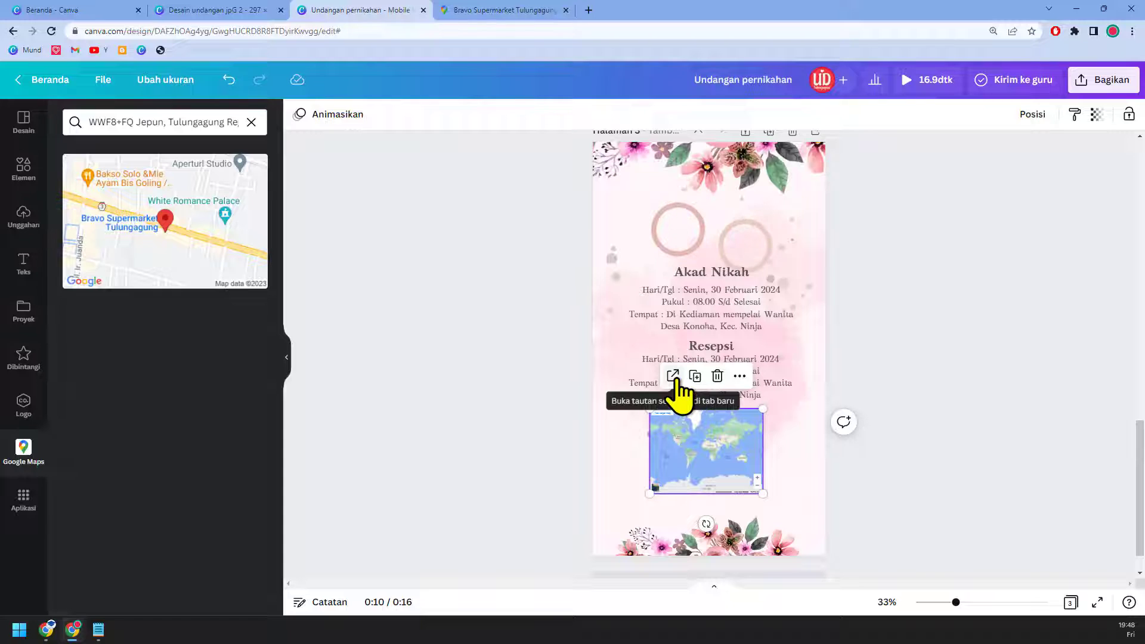
Step: Centre the map horizontally on page 3 using the guides
left_click(741, 377)
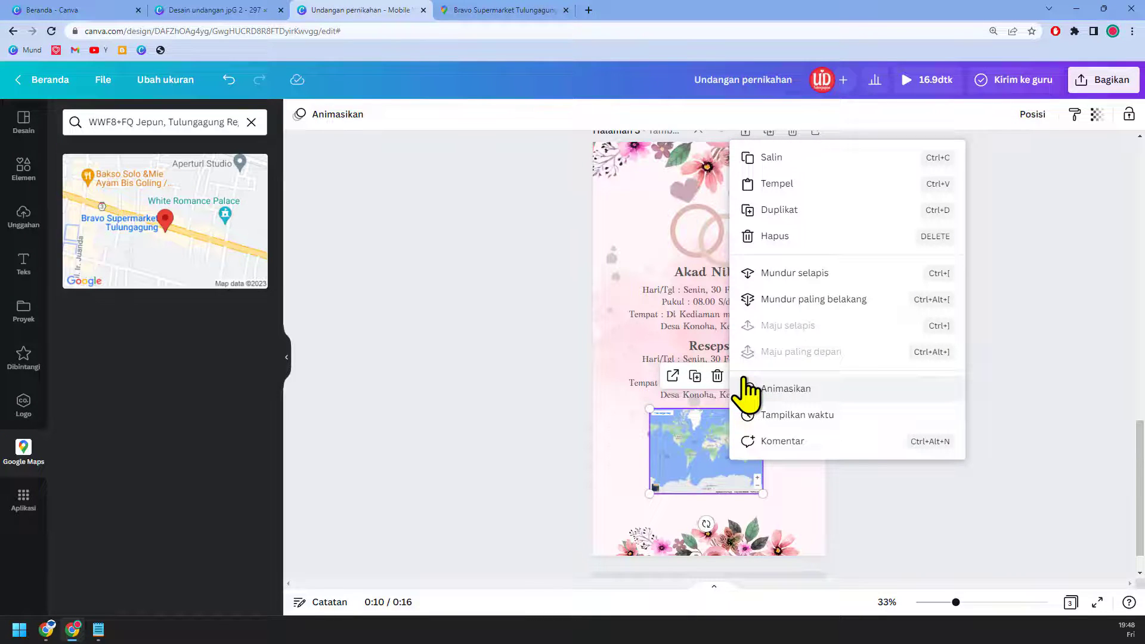
left_click(941, 499)
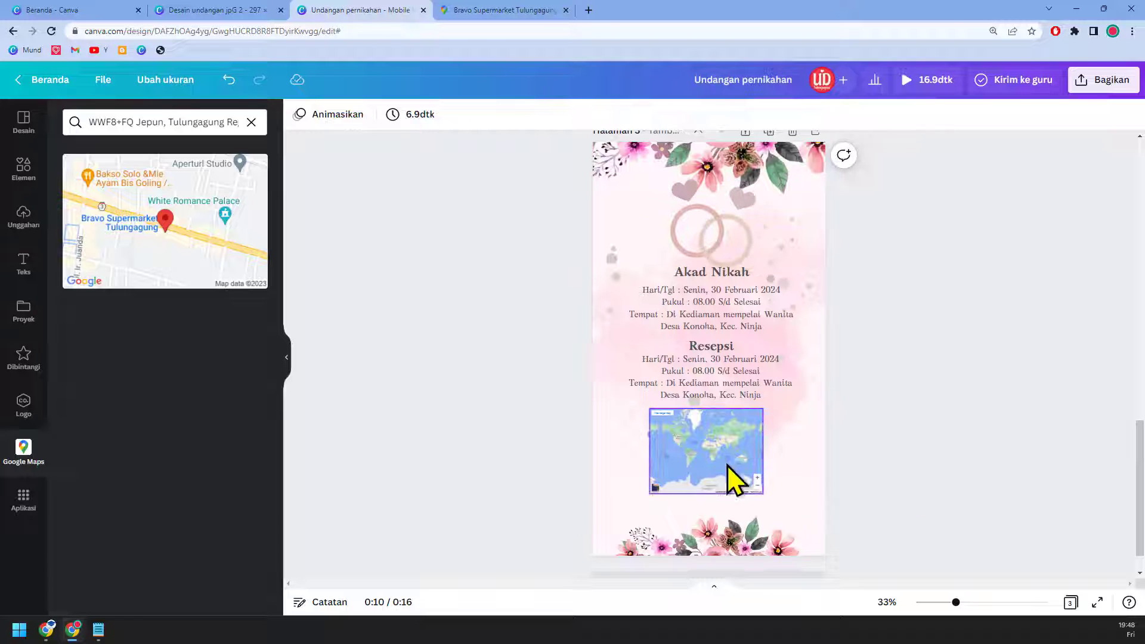
left_click_drag(727, 466, 726, 463)
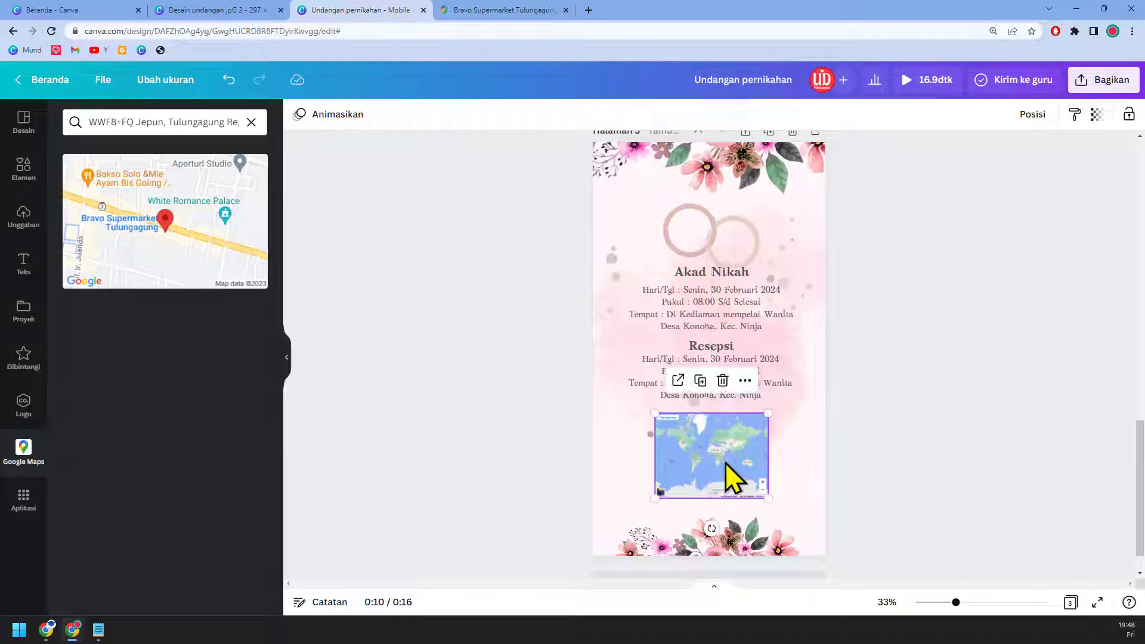
scroll(725, 463, "up", 2)
scroll(764, 451, "up", 3)
left_click(739, 218)
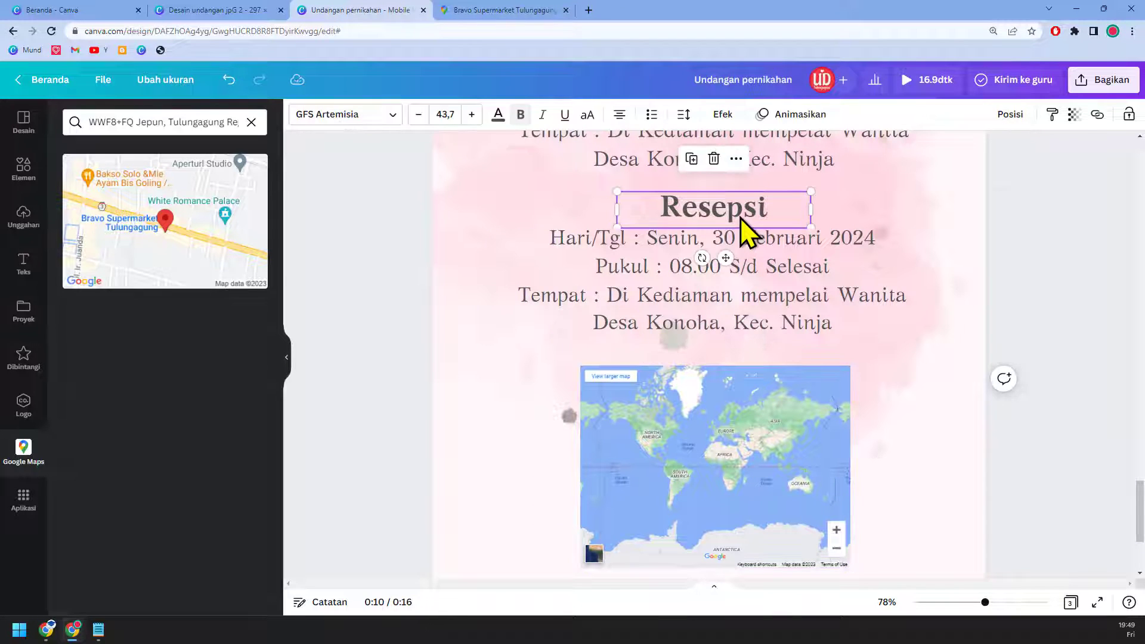
Step: Shrink the map from its corner and shift it slightly right
left_click(779, 481)
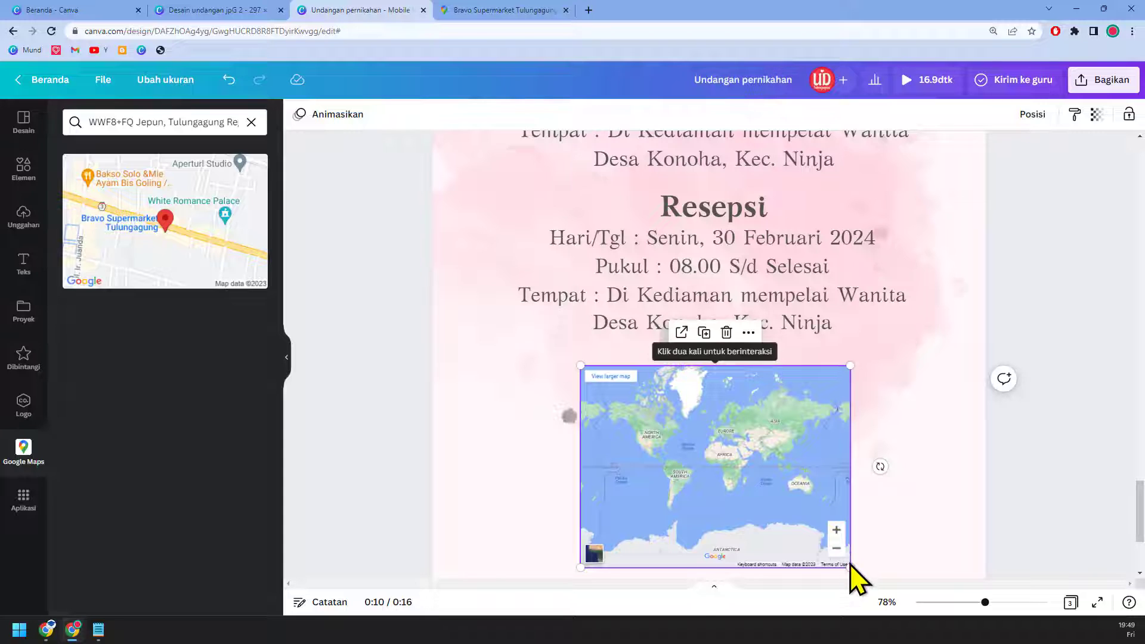
left_click_drag(851, 568, 769, 507)
left_click_drag(718, 434, 739, 417)
Step: Copy the Resepsi heading above the map, retype it as 'Denah lokasi', widen it and centre it
left_click(737, 219)
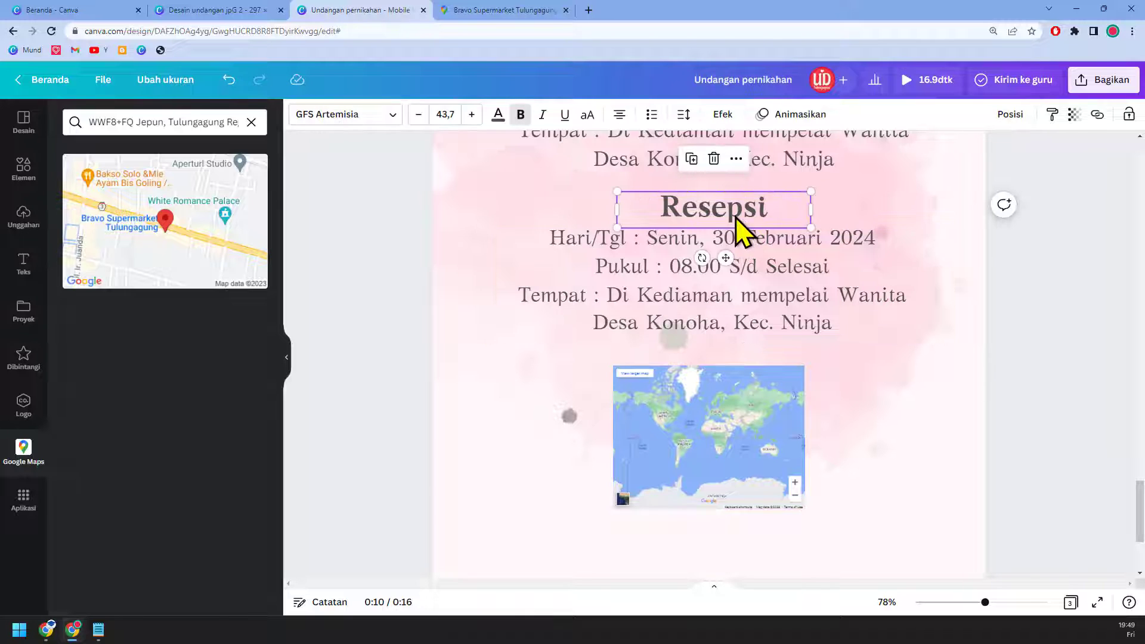
key("ctrl+d")
left_click_drag(738, 223, 729, 366)
double_click(729, 366)
type("Den")
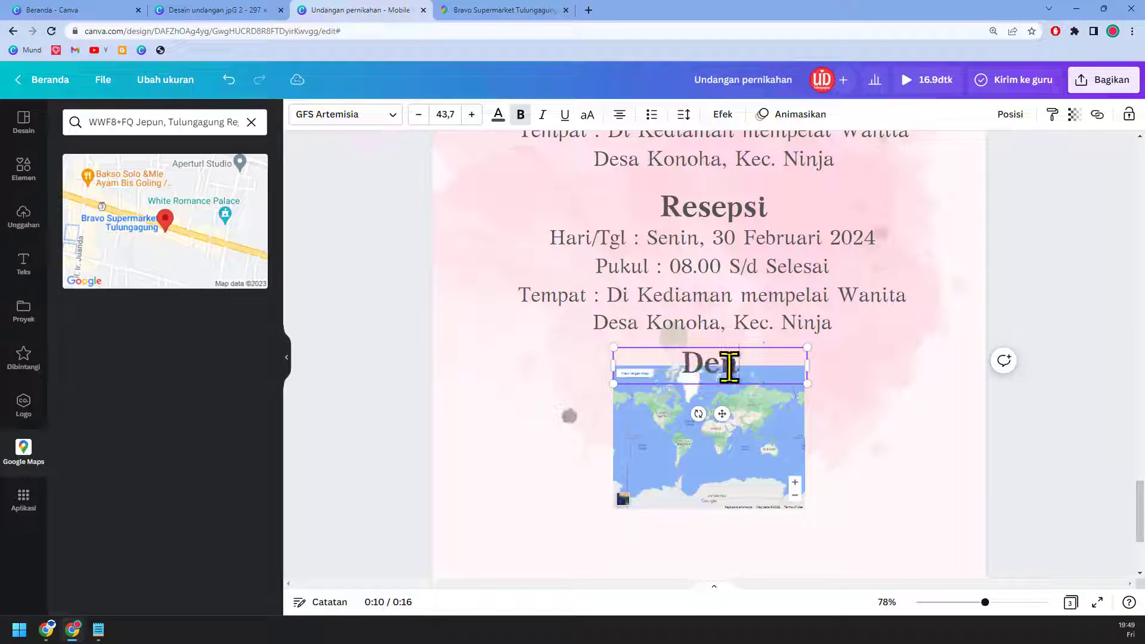
type("ah lokasi")
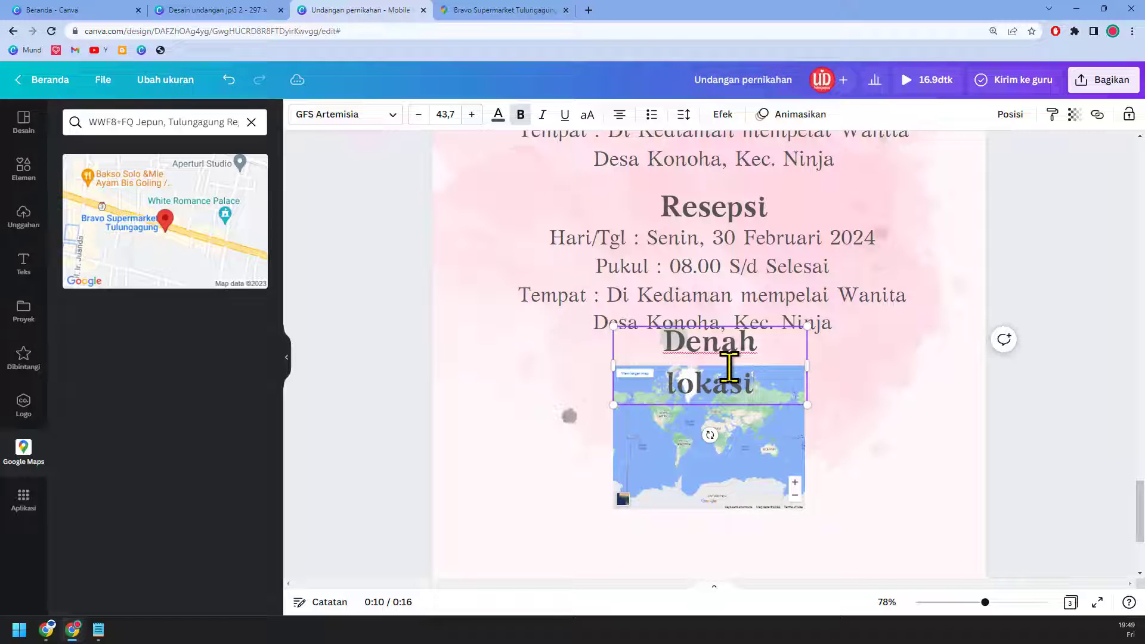
left_click_drag(808, 365, 863, 366)
left_click(1021, 116)
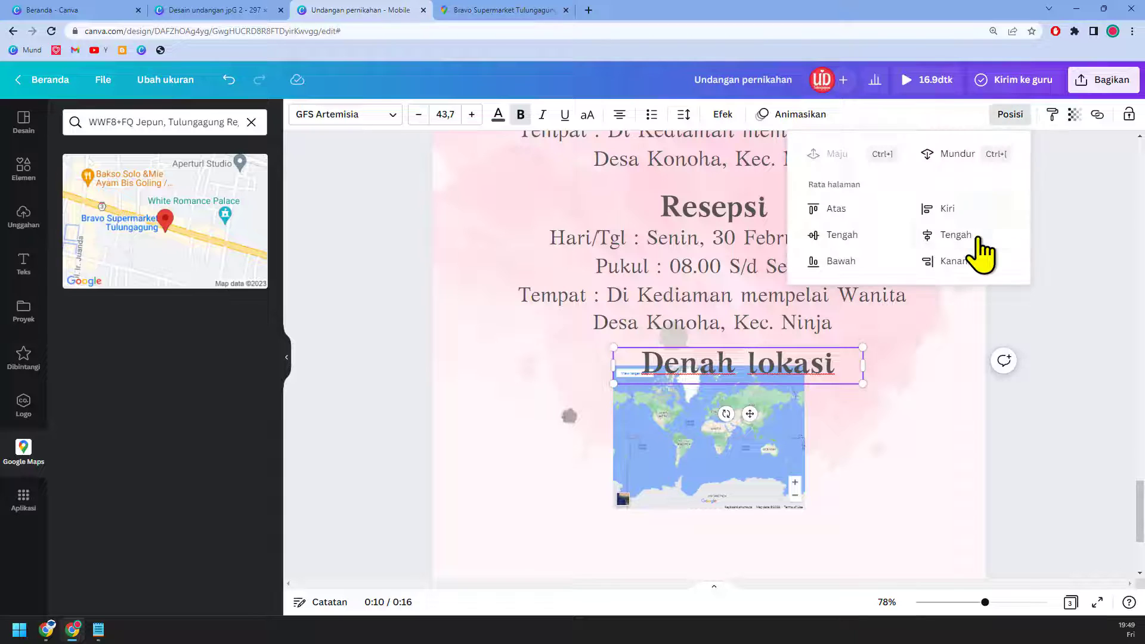
left_click(950, 234)
Step: Move the map down slightly so it sits below the new heading
left_click_drag(792, 462, 792, 481)
scroll(825, 478, "down", 5)
left_click(990, 439)
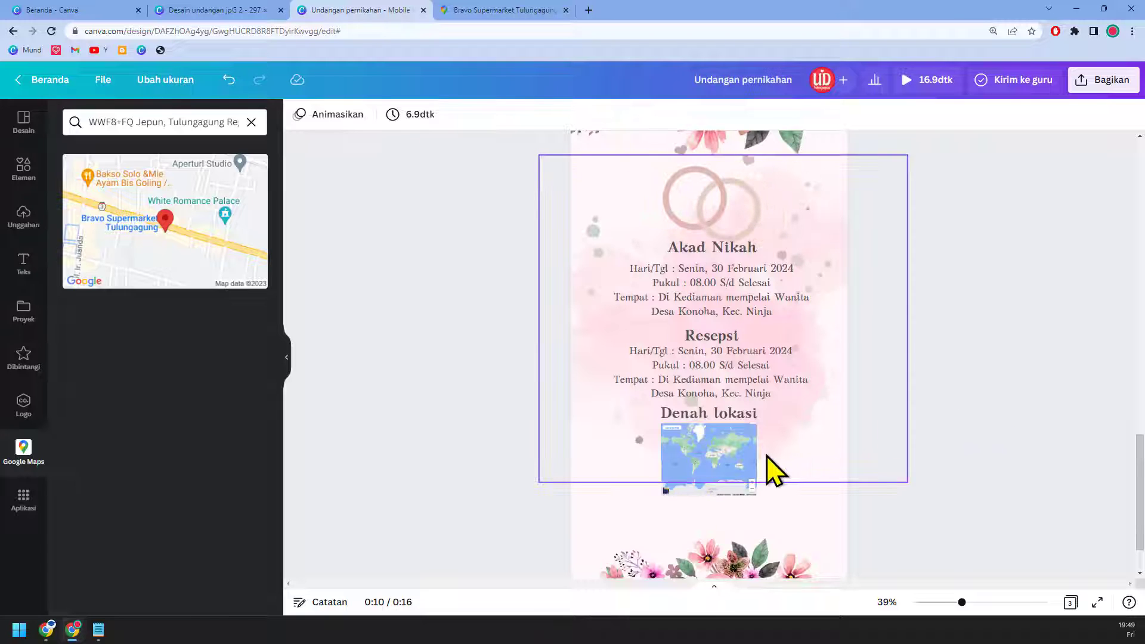
Step: Scroll through page 3 to review the finished rings, schedules and map layout
scroll(746, 451, "down", 2)
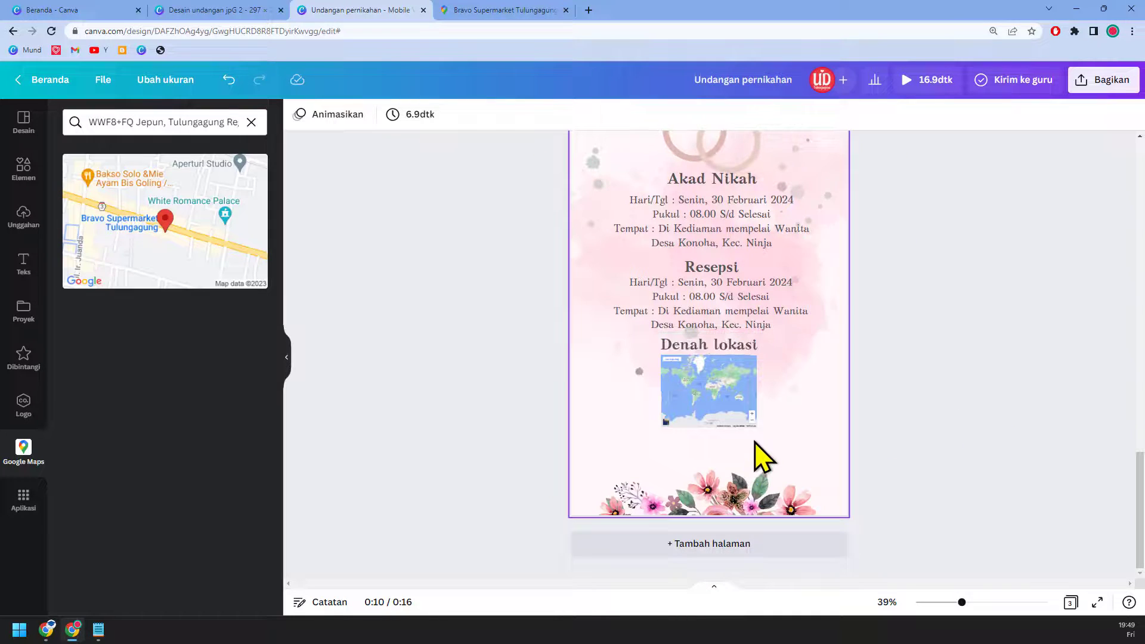
scroll(805, 453, "up", 5)
scroll(808, 446, "down", 5)
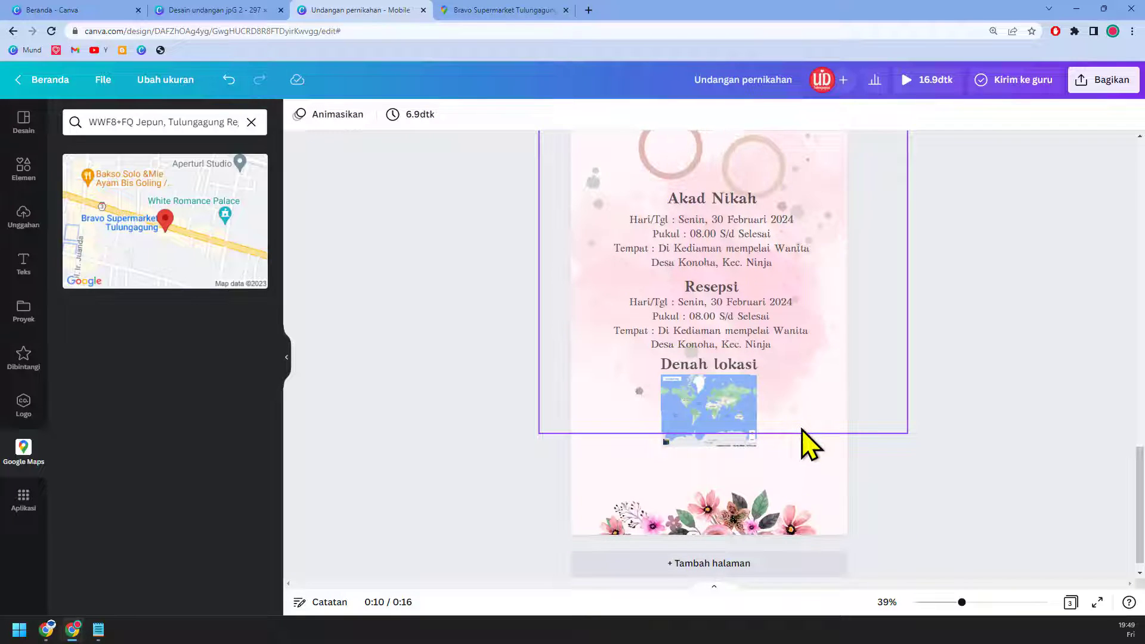
scroll(808, 444, "down", 1)
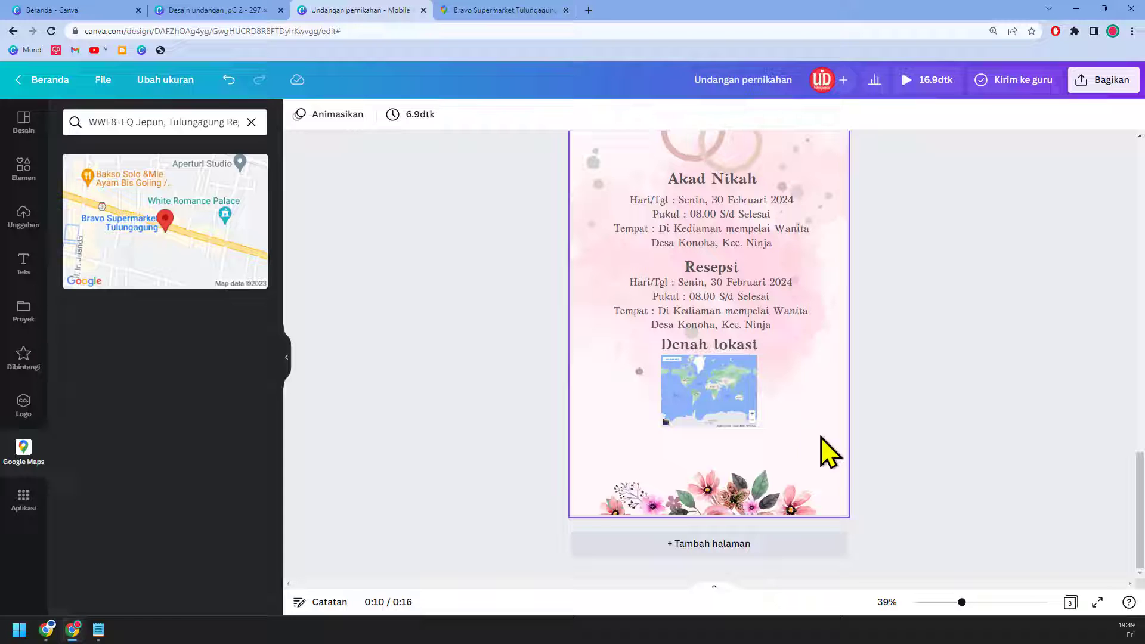
scroll(864, 472, "up", 5)
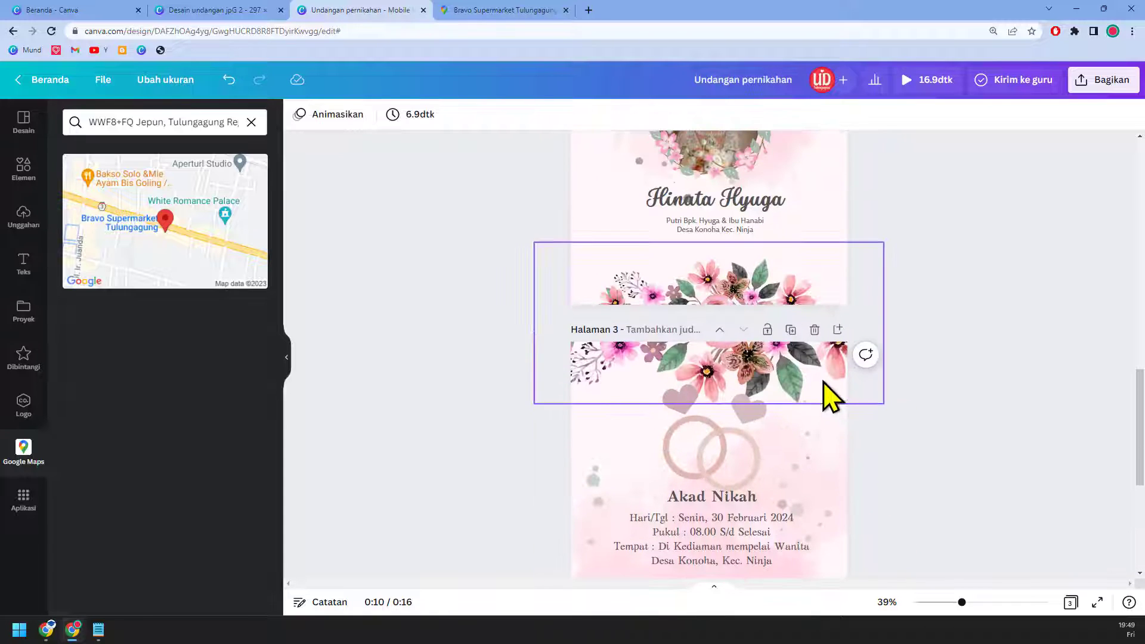
Step: Duplicate page 3 as a new page 4 and delete its map
left_click(791, 330)
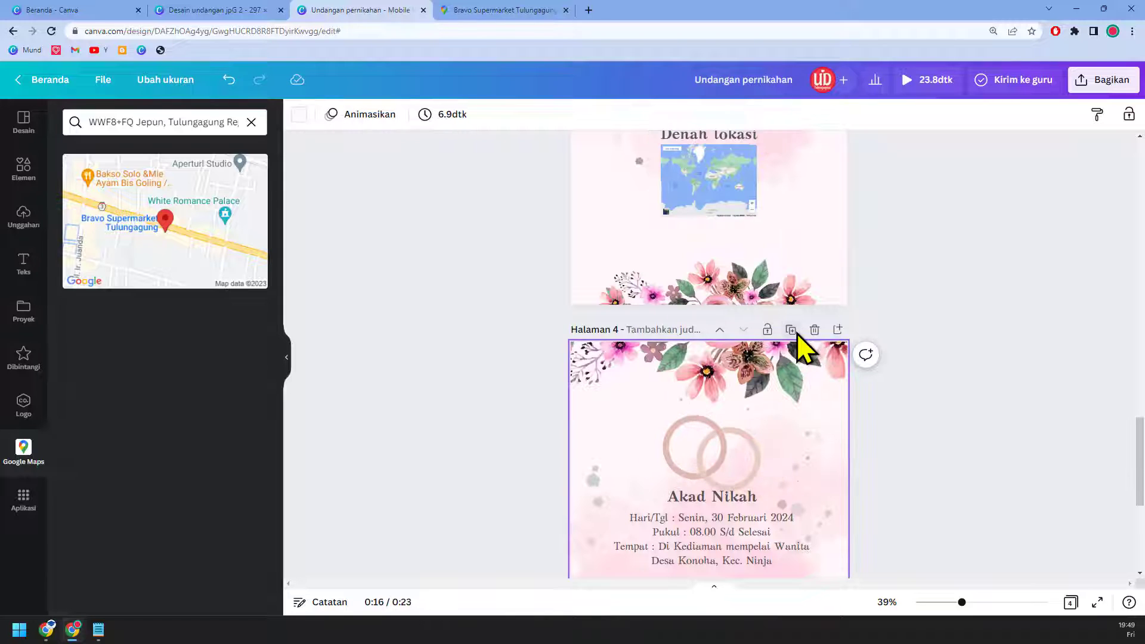
scroll(879, 419, "down", 5)
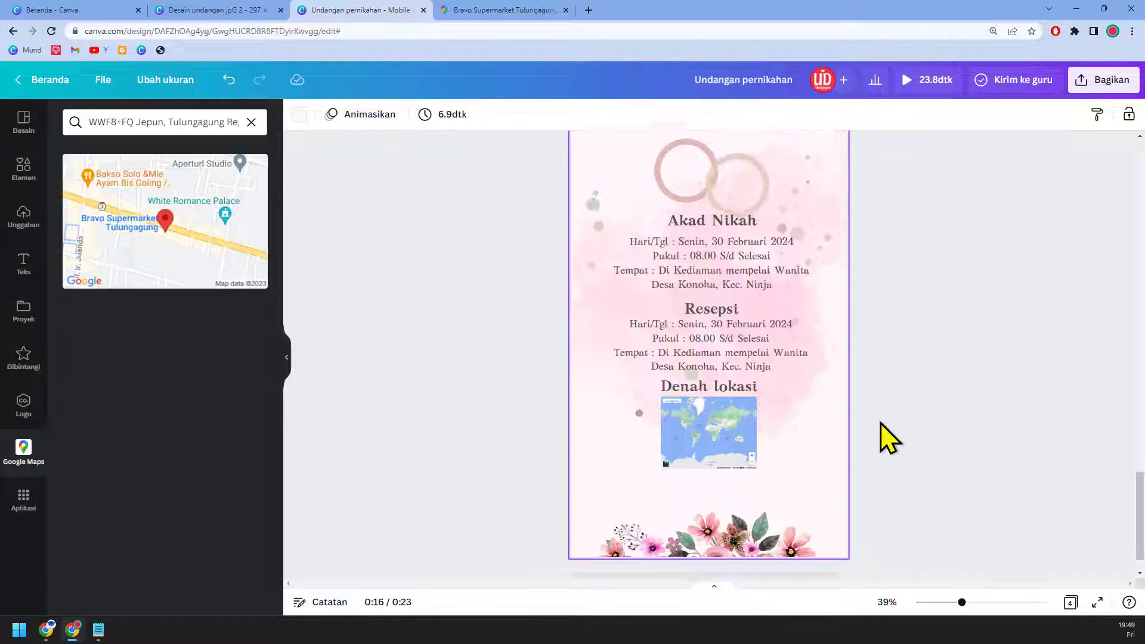
left_click(718, 392)
key("Delete")
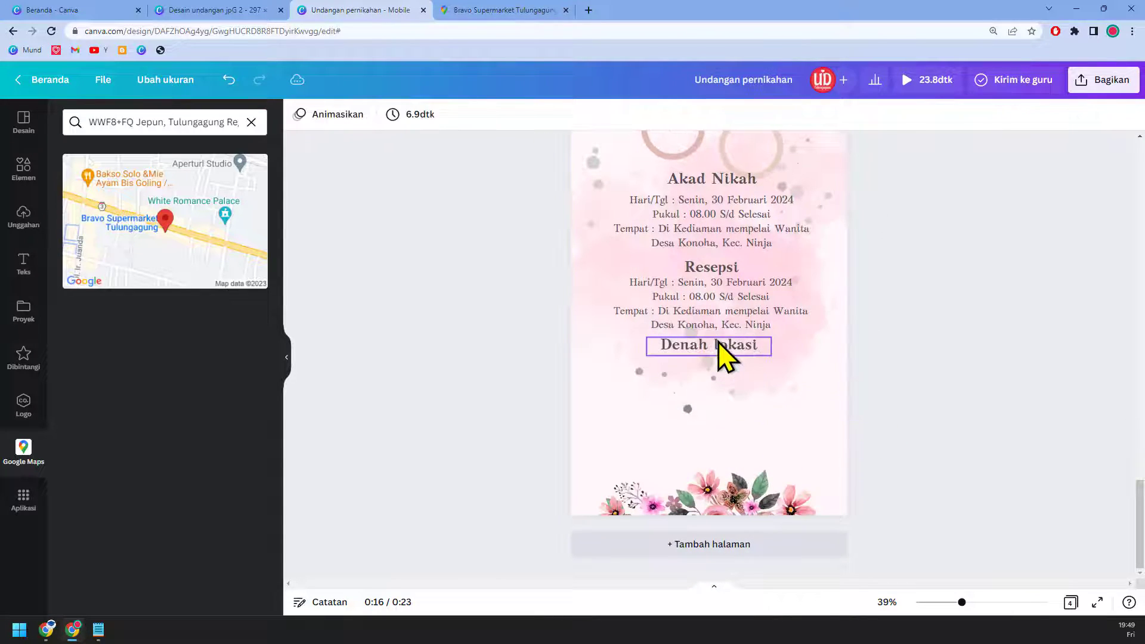
Step: Delete the Denah lokasi, Resepsi and Akad Nikah headings and details text from page 4
left_click(719, 341)
key("Delete")
left_click(723, 314)
key("Delete")
left_click(724, 274)
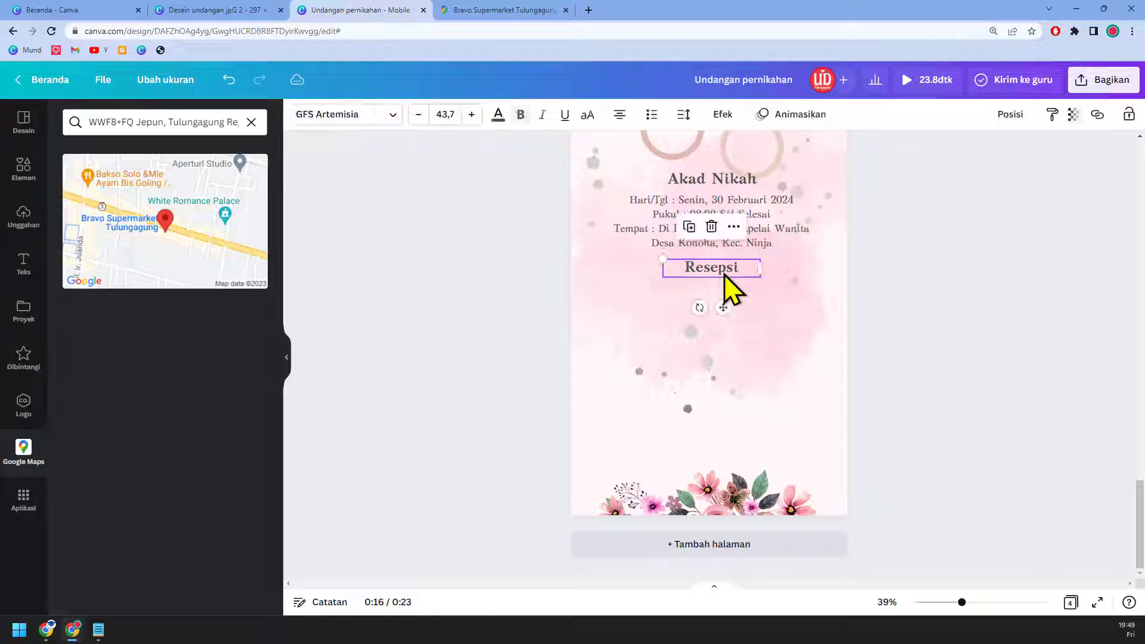
key("Delete")
left_click(735, 254)
key("Delete")
left_click(739, 182)
key("Delete")
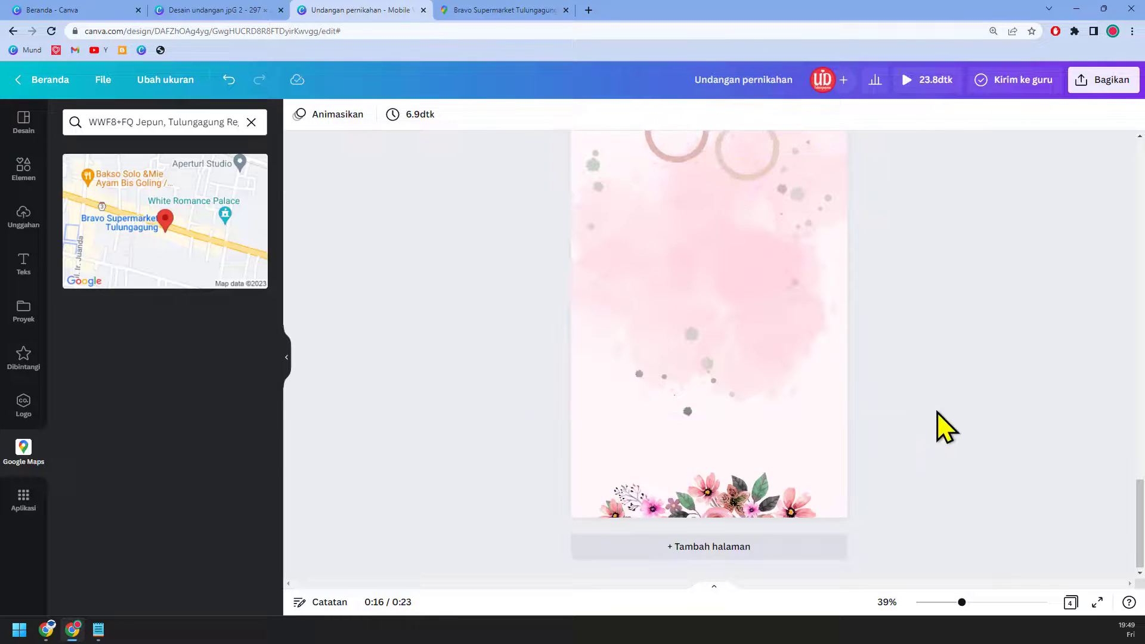
scroll(942, 425, "up", 2)
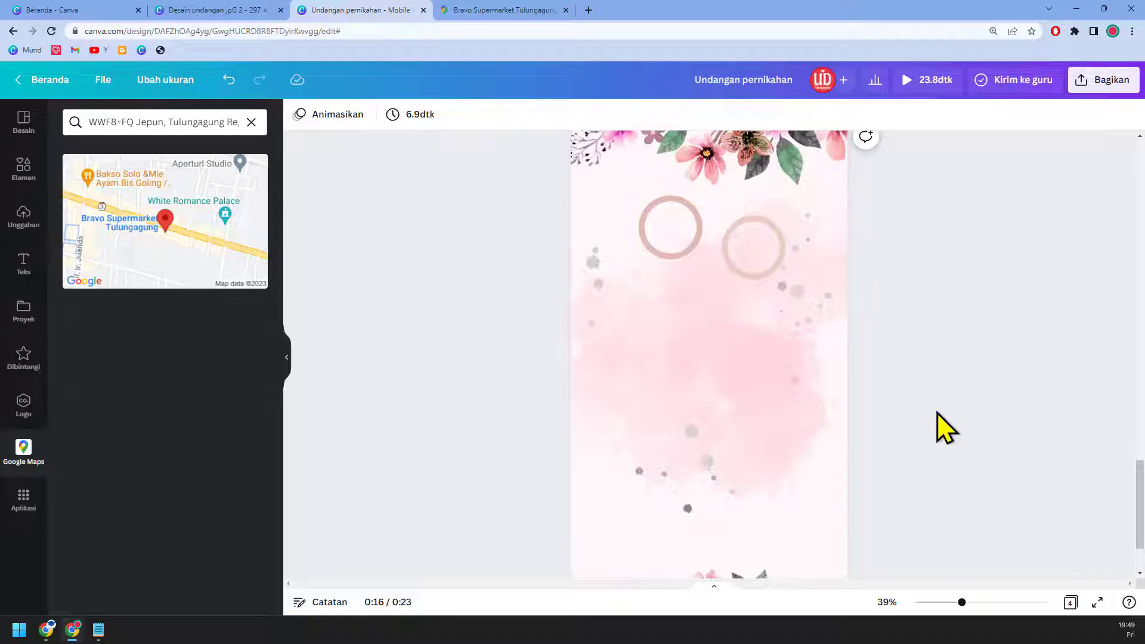
left_click(39, 178)
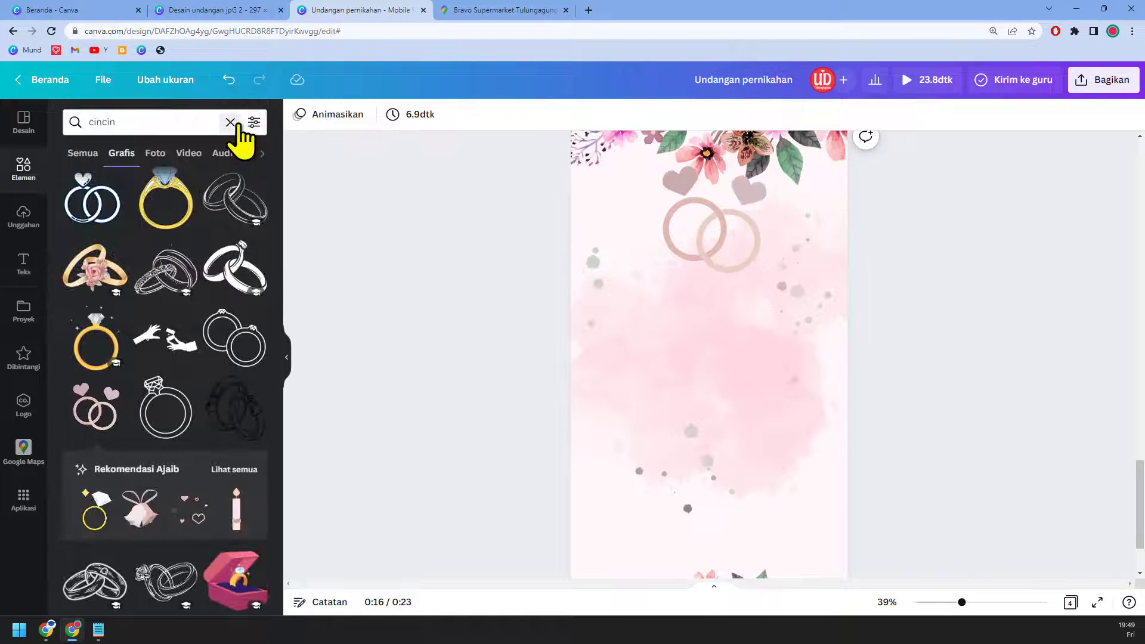
Step: Search elements for 'galery poto' and add a photo-album graphic to page 4
left_click(234, 123)
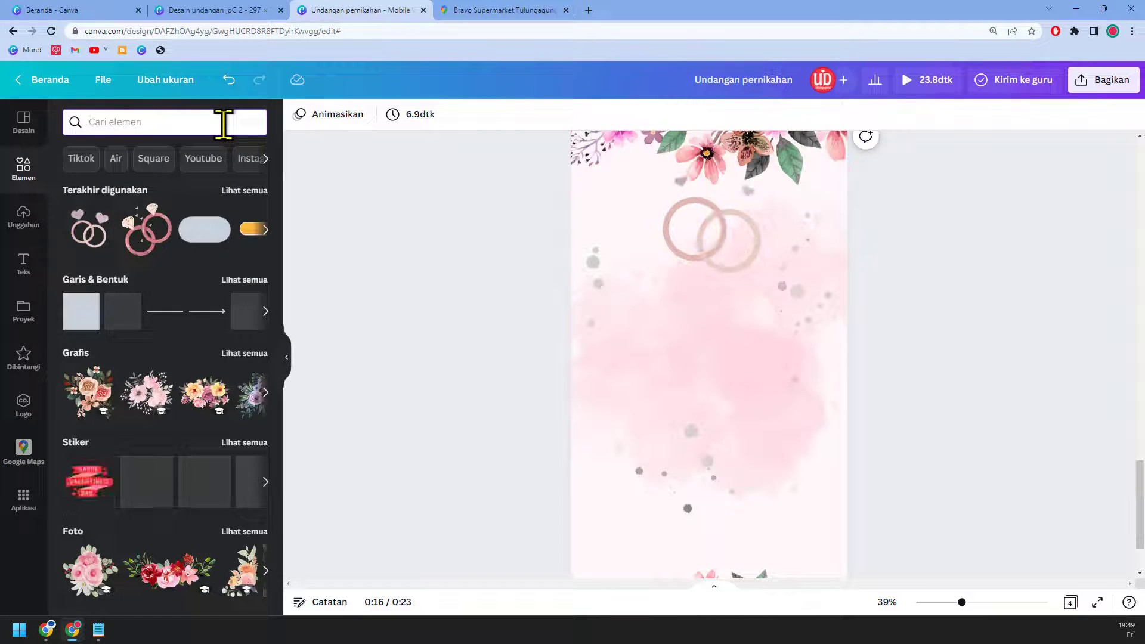
type("galer")
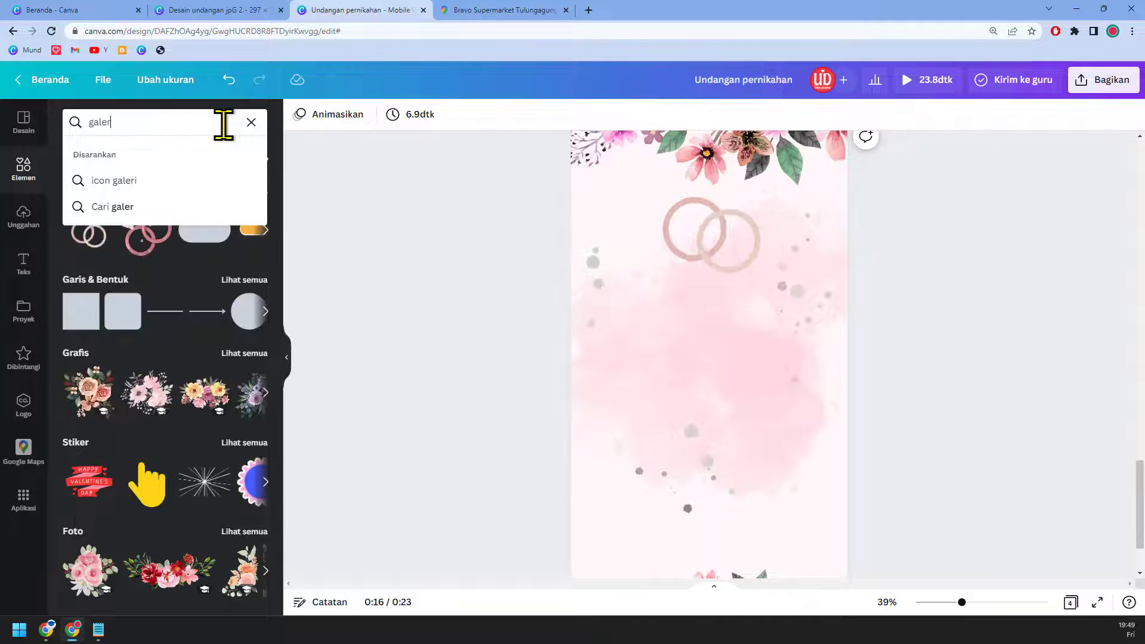
type("y poto")
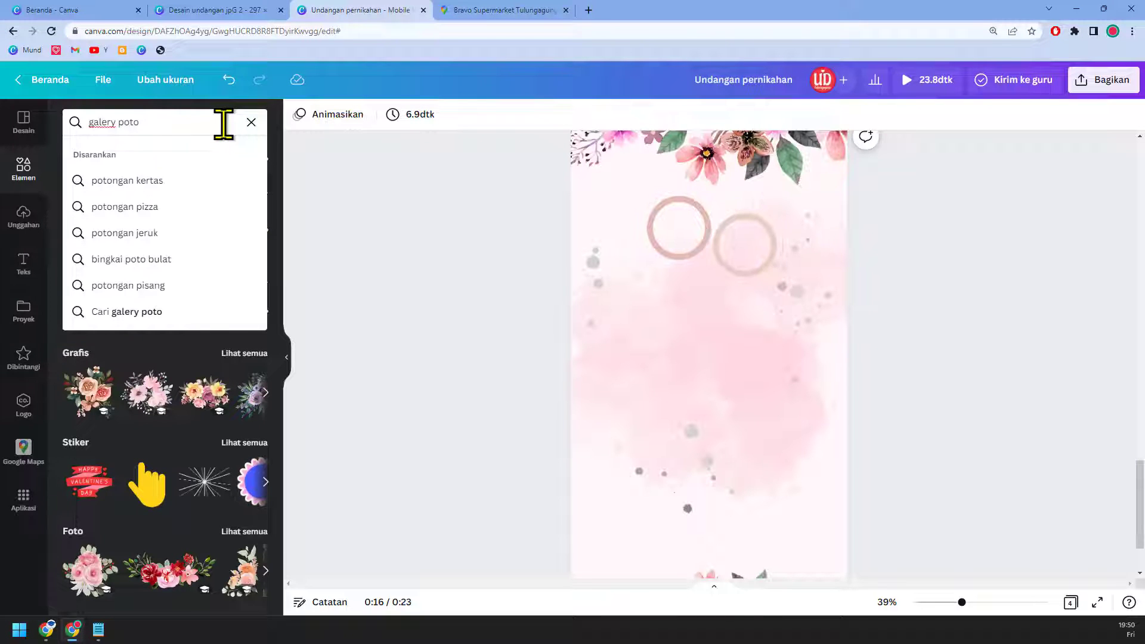
key("Return")
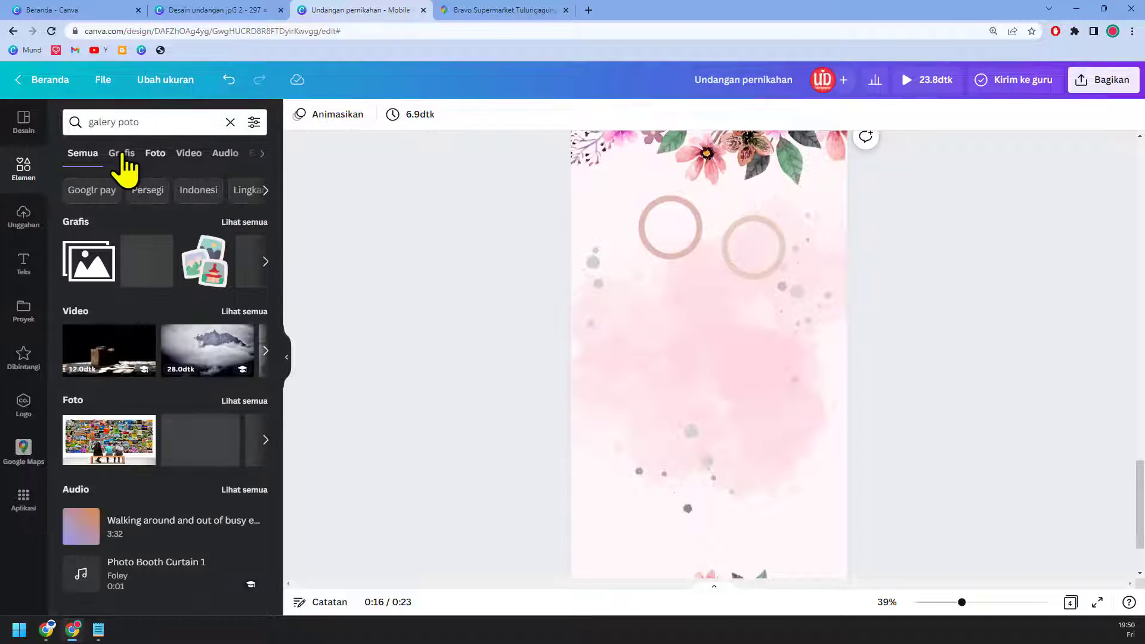
left_click(123, 154)
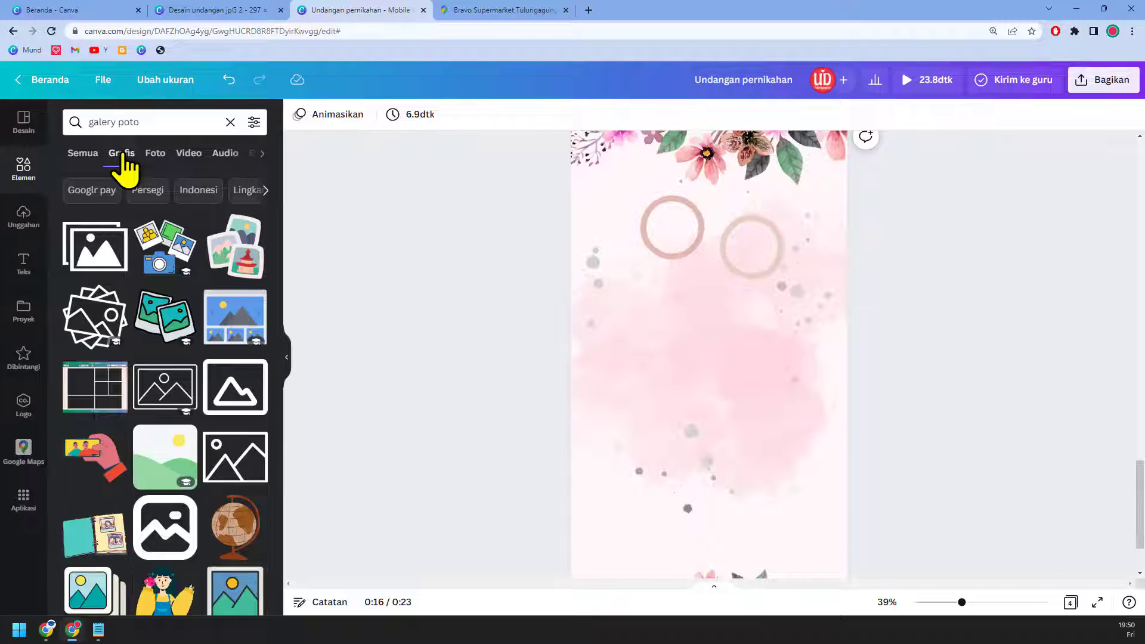
scroll(173, 376, "down", 2)
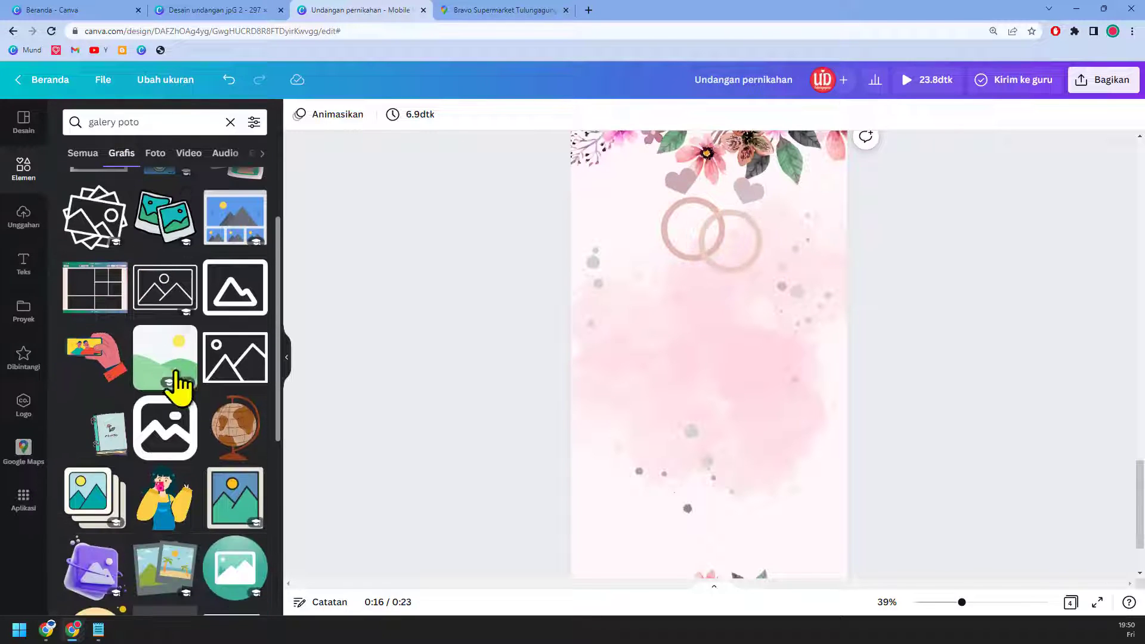
left_click(107, 456)
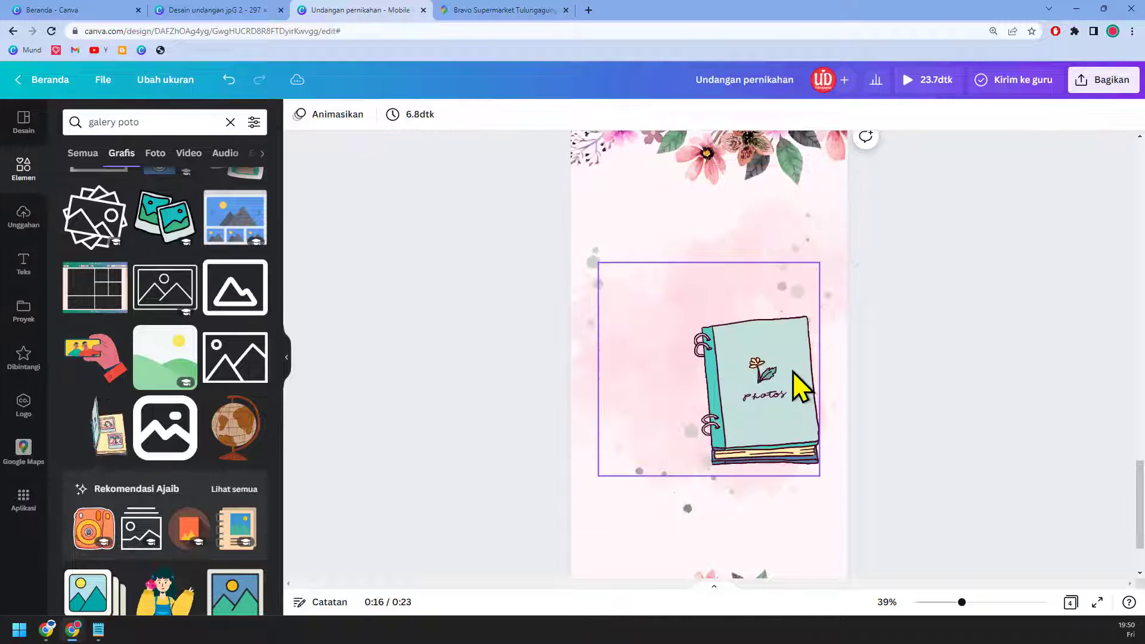
Step: Shrink the photo-album graphic and move it to the top of the page
left_click_drag(793, 371, 780, 285)
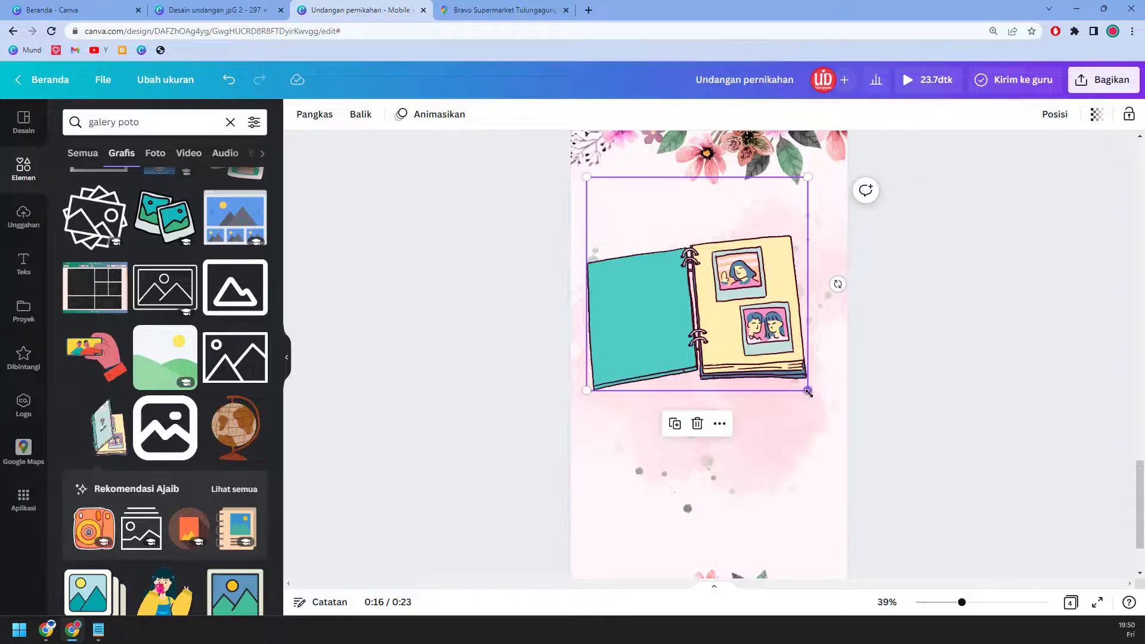
left_click_drag(808, 398, 690, 276)
left_click_drag(726, 235, 742, 231)
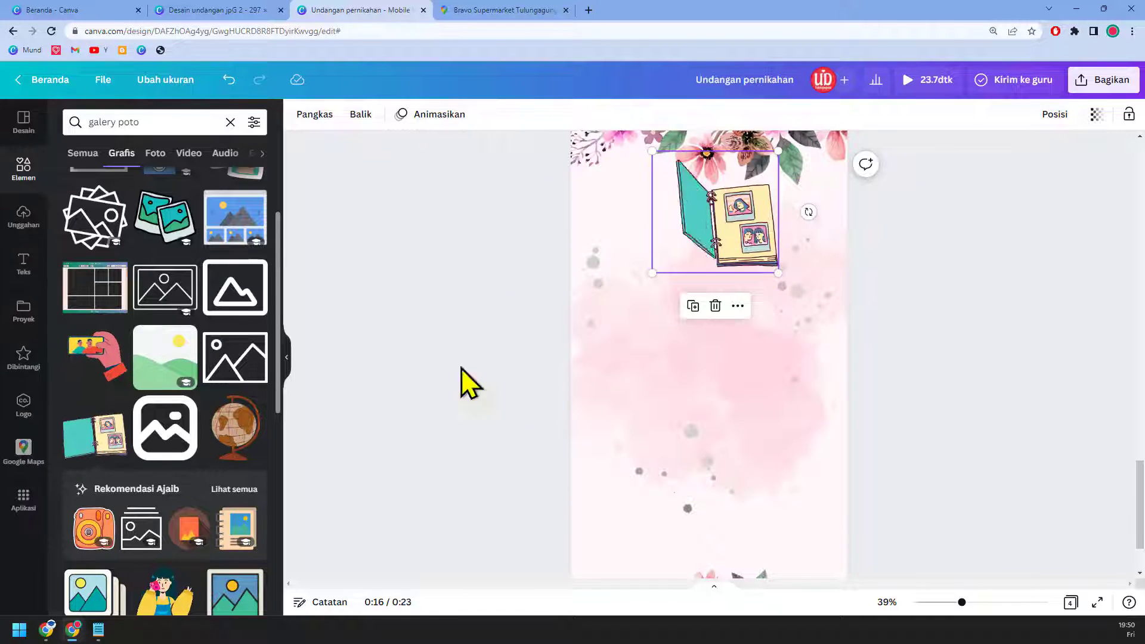
left_click(157, 153)
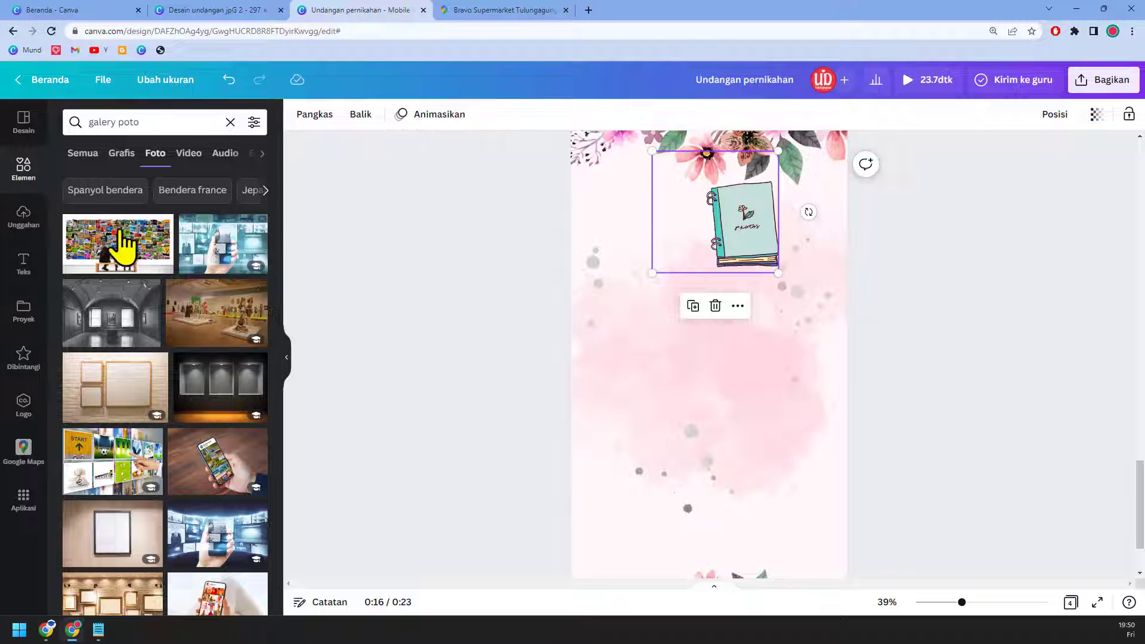
scroll(907, 507, "down", 1)
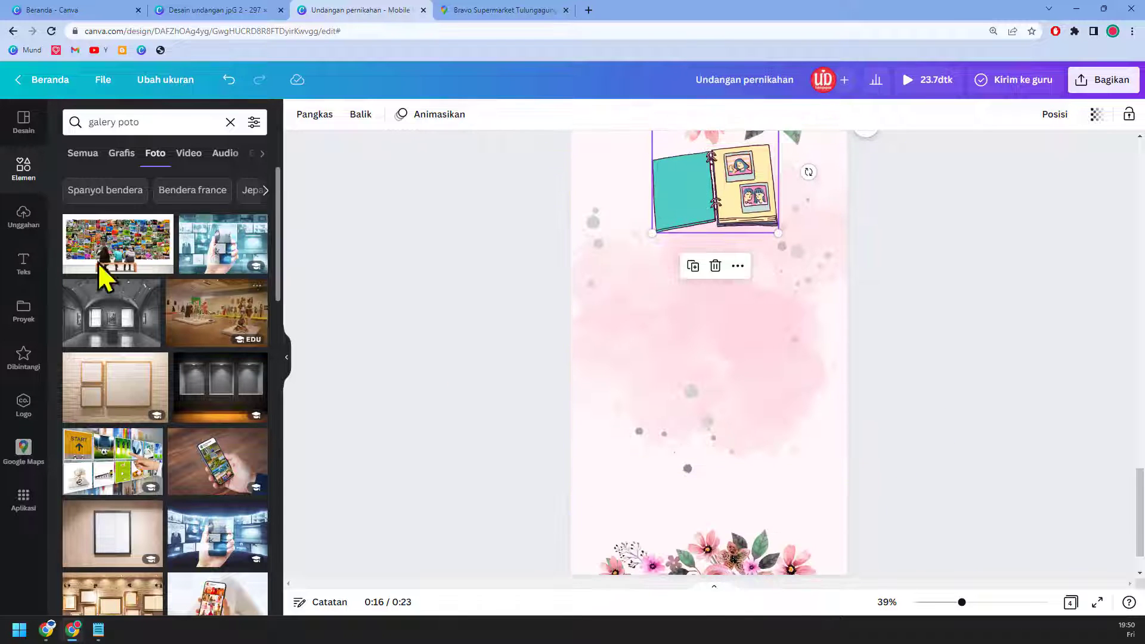
Step: Add a two-column photo grid from the Grids collection to page 4
left_click(27, 218)
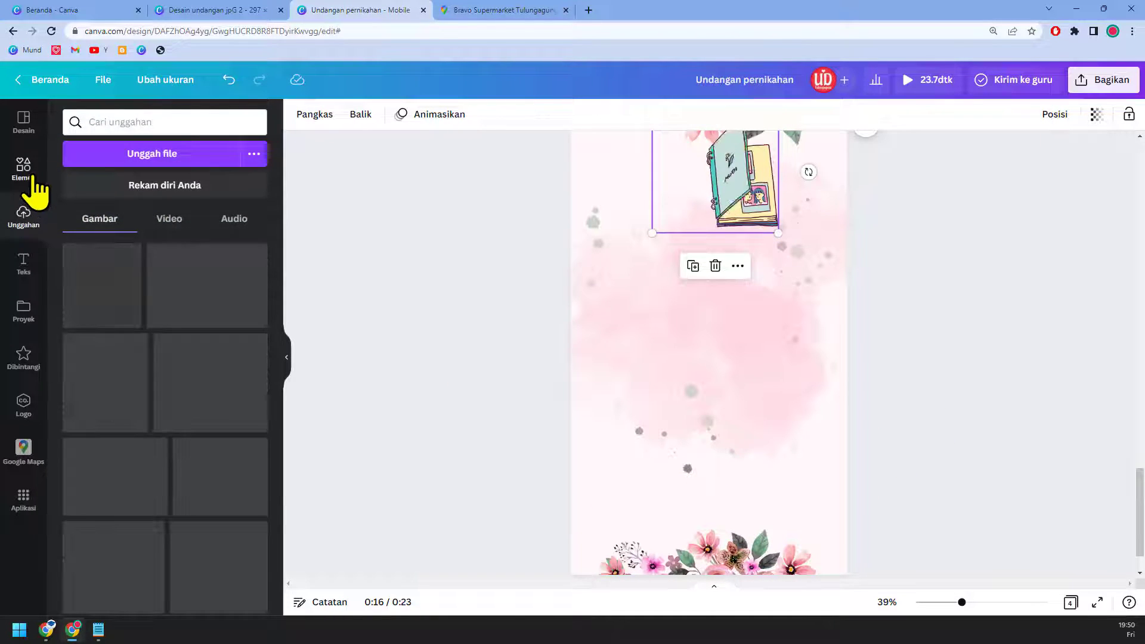
left_click(29, 173)
left_click(230, 122)
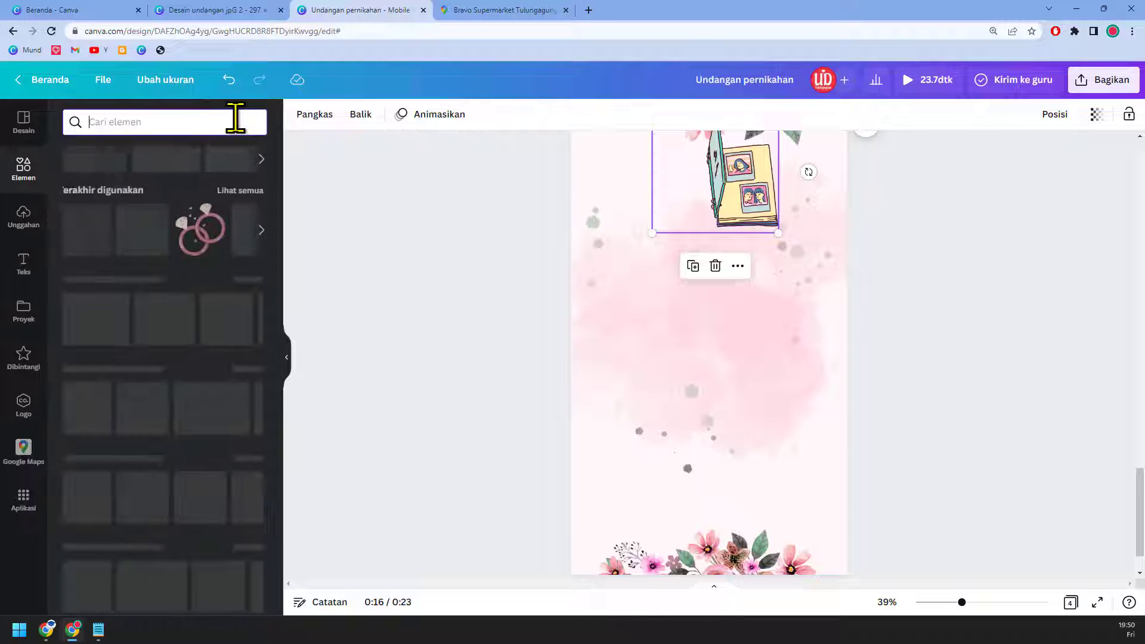
scroll(214, 327, "down", 6)
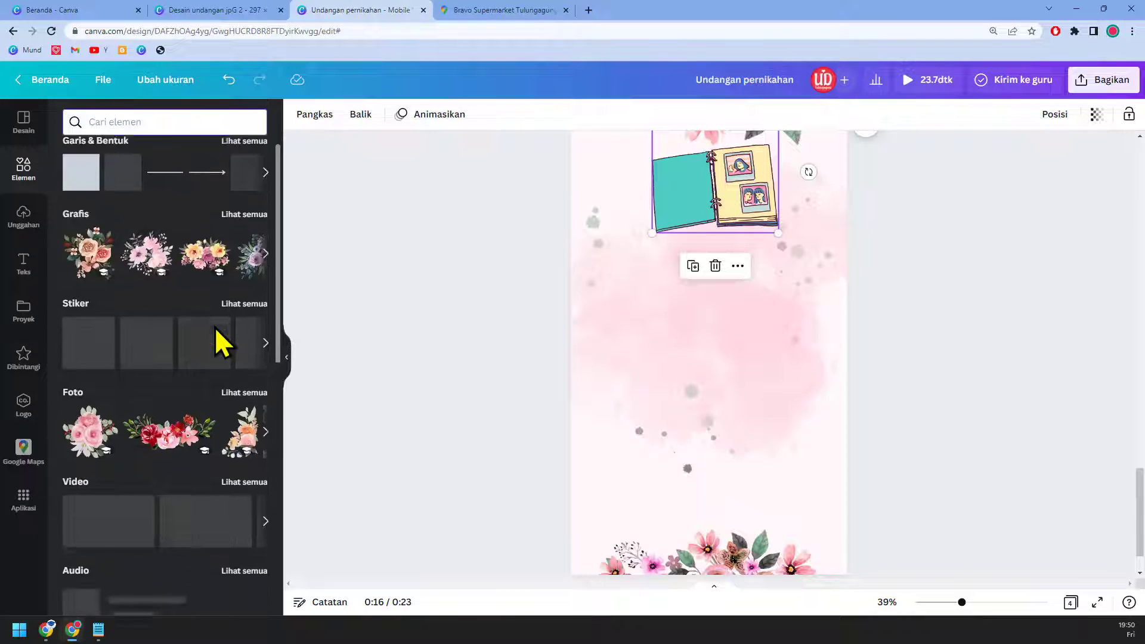
scroll(218, 343, "down", 6)
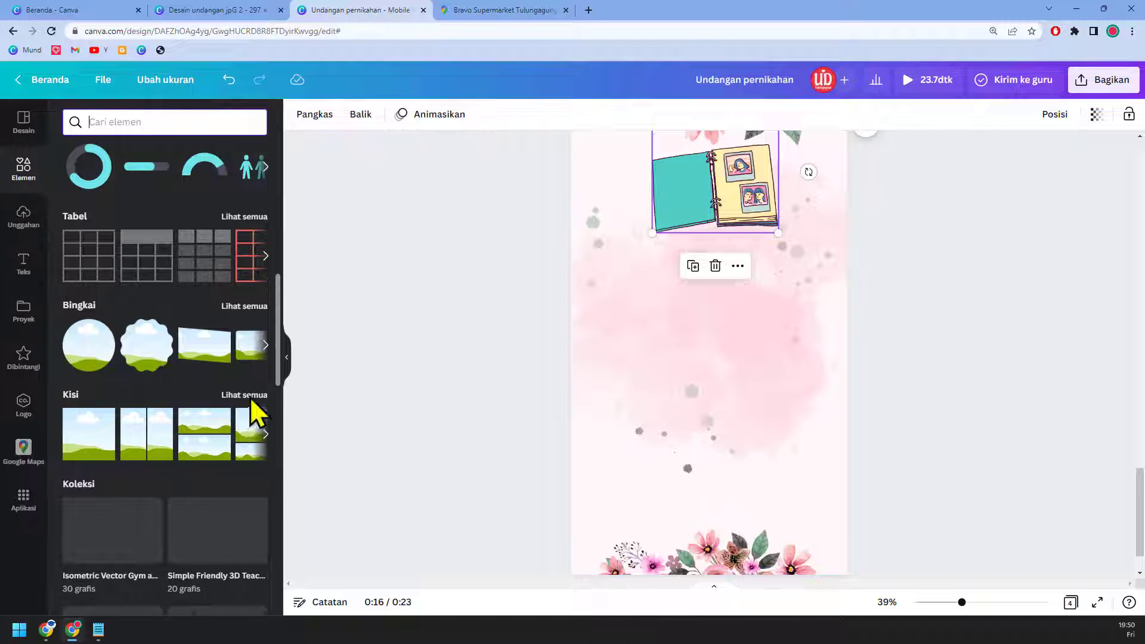
left_click(251, 397)
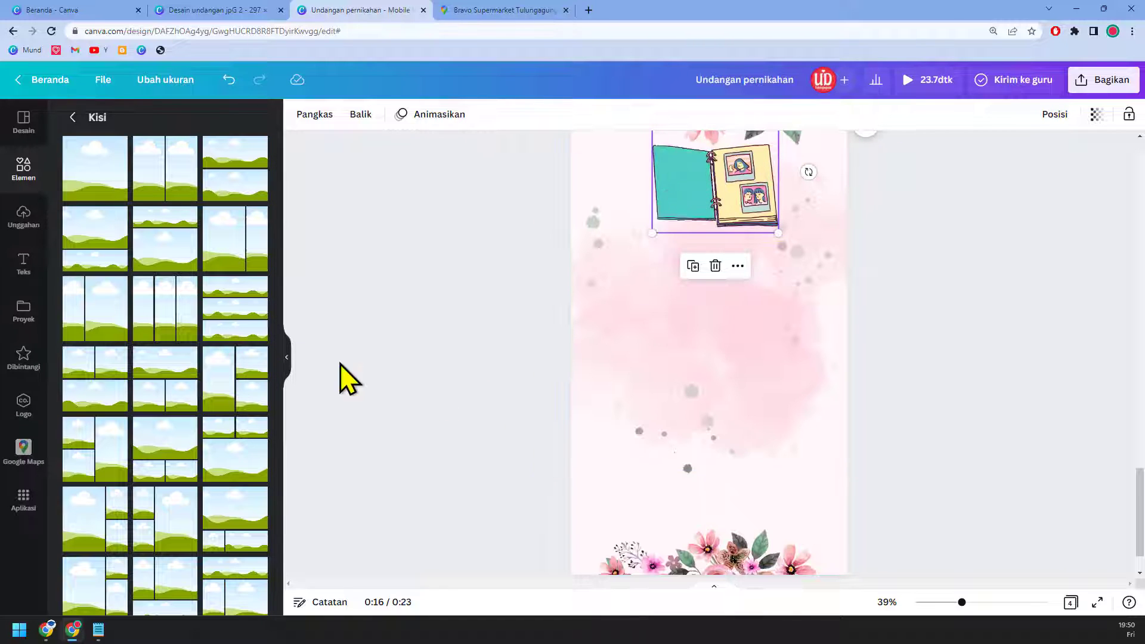
left_click(184, 185)
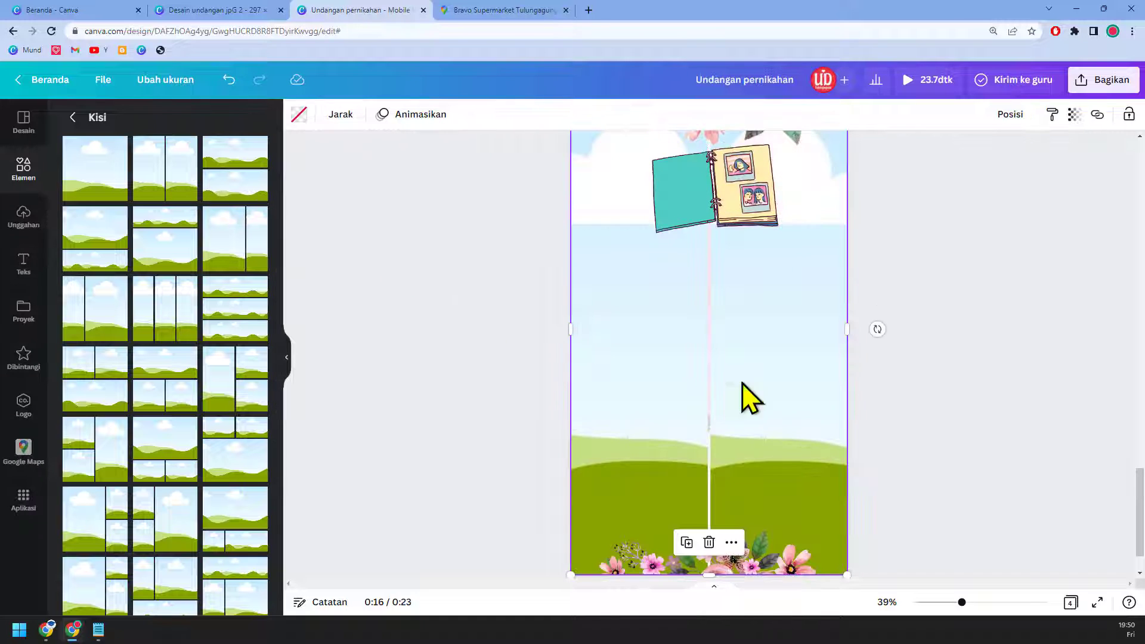
Step: Resize the two-column grid into a short wide strip below the album graphic
left_click_drag(847, 575, 774, 319)
left_click_drag(717, 271, 759, 455)
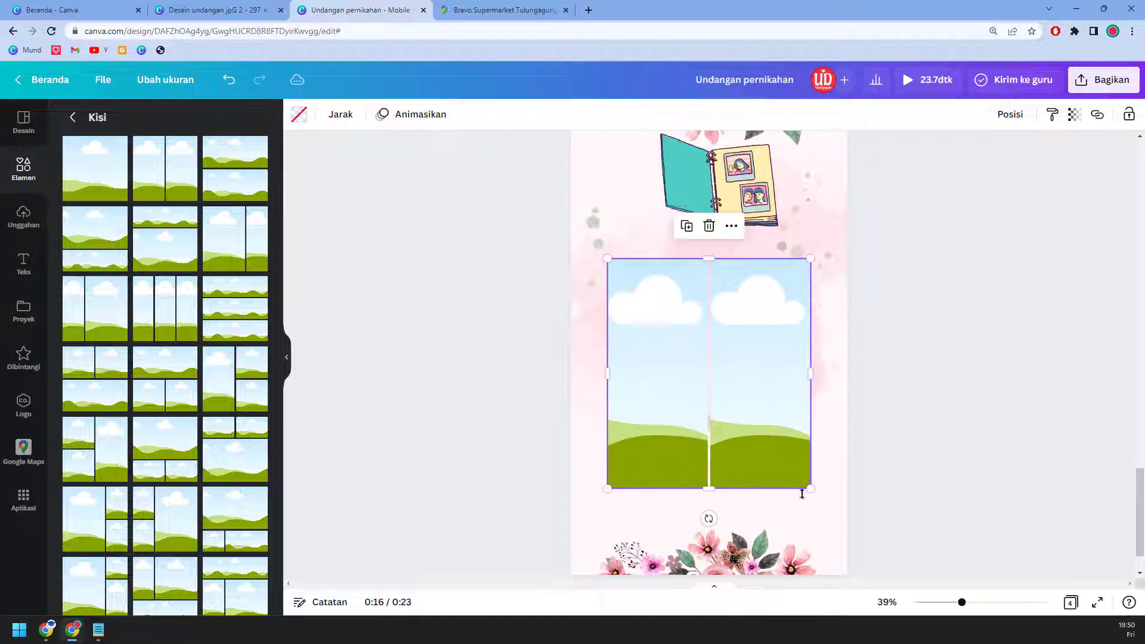
left_click_drag(810, 489, 819, 340)
left_click_drag(785, 299, 785, 283)
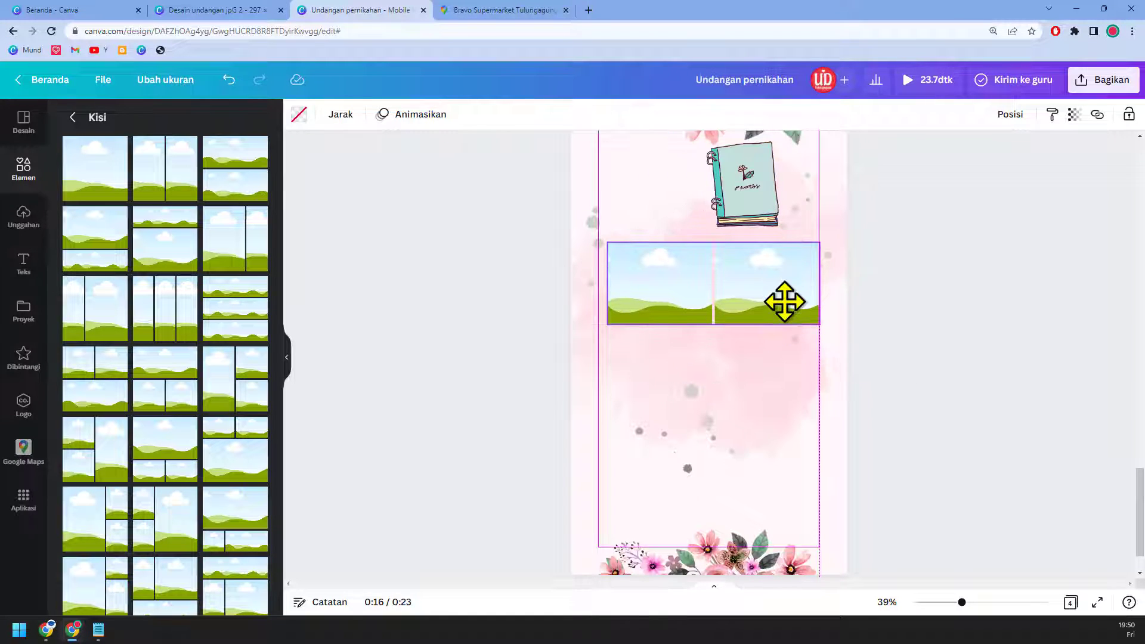
left_click_drag(715, 331, 766, 405)
Step: Duplicate the grid twice so three grids stack down the page
key("ctrl+d")
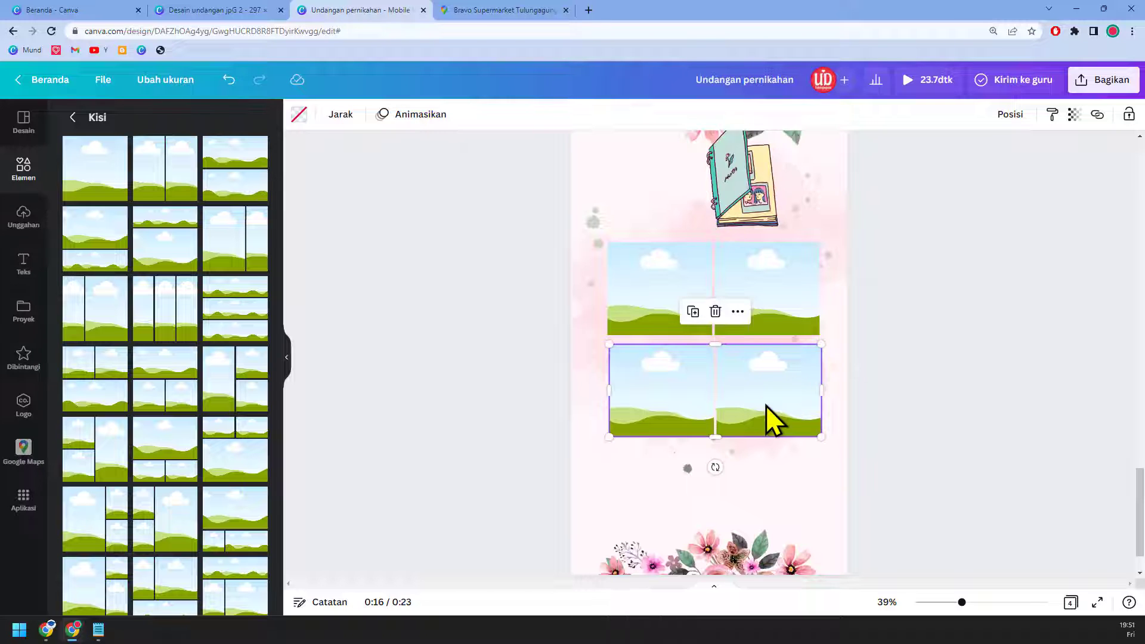
key("ctrl+d")
left_click_drag(759, 483, 761, 483)
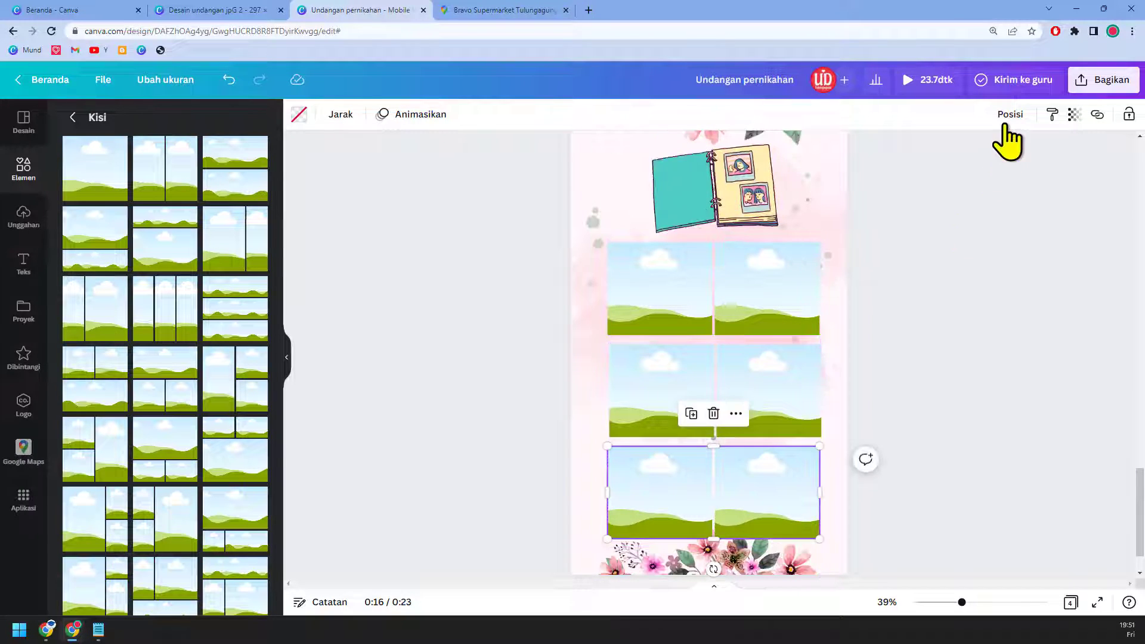
Step: Centre the bottom, middle and top grids horizontally with Posisi > Tengah
left_click(1008, 114)
left_click(956, 235)
left_click(813, 401)
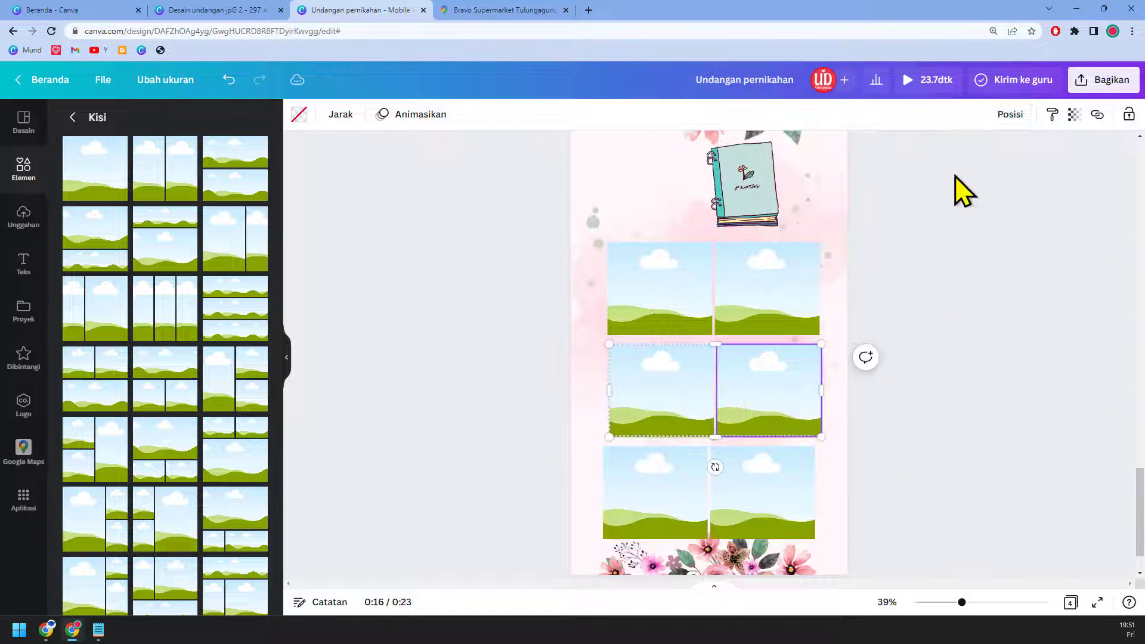
left_click(1002, 119)
left_click(948, 235)
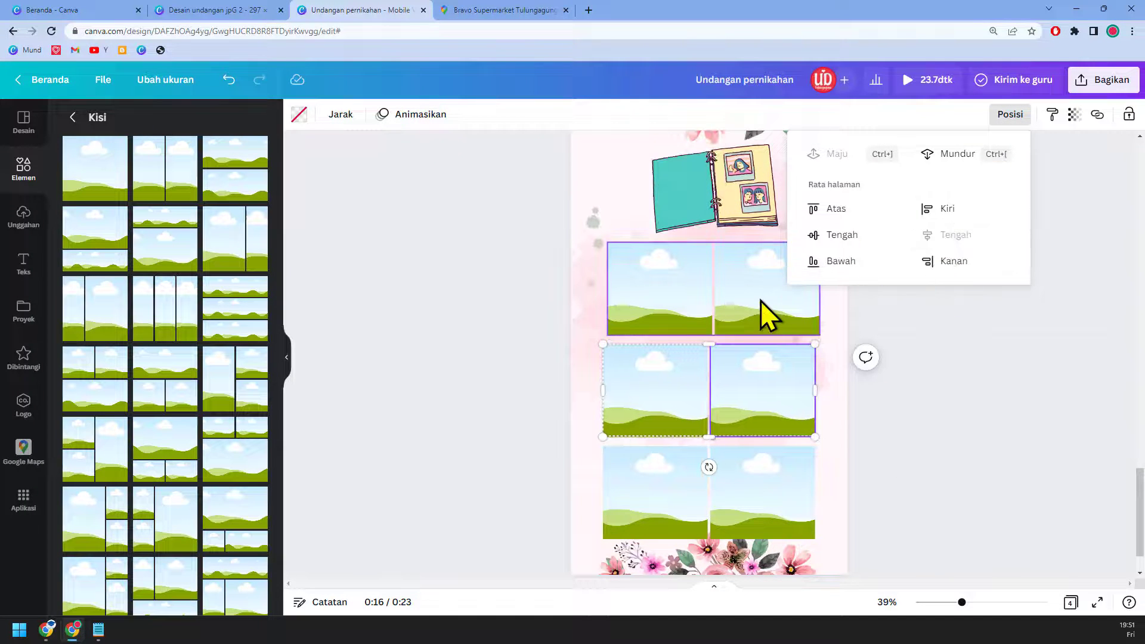
left_click(761, 301)
left_click(965, 242)
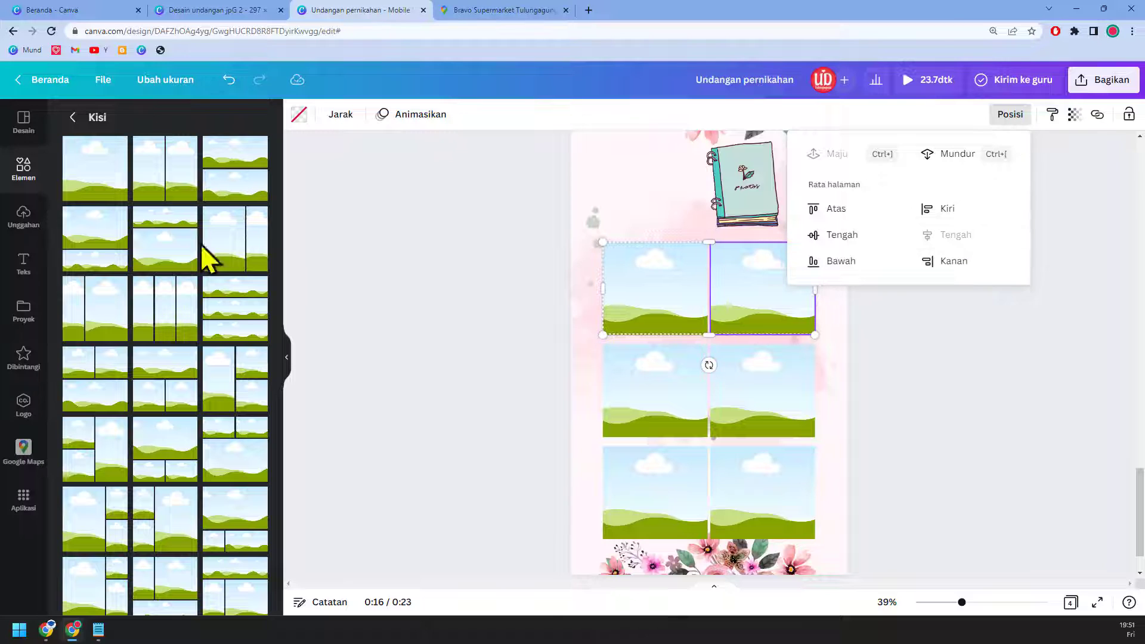
left_click(88, 118)
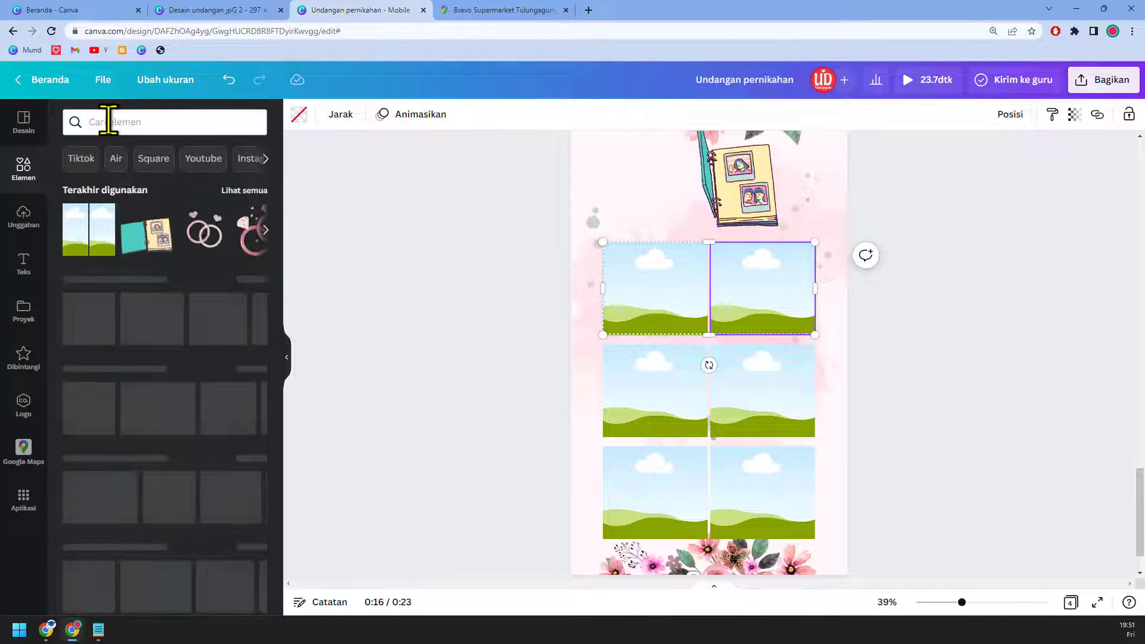
Step: Search 'wedding' photos and drop couple photos into the first four grid frames
left_click(108, 121)
type("wedding")
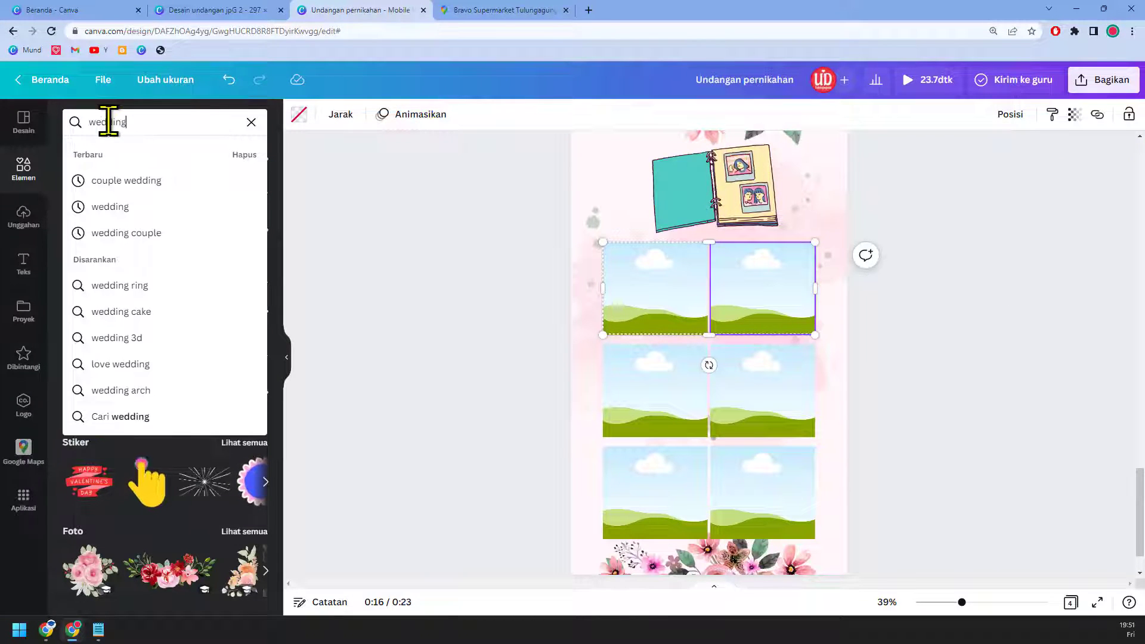
key("Return")
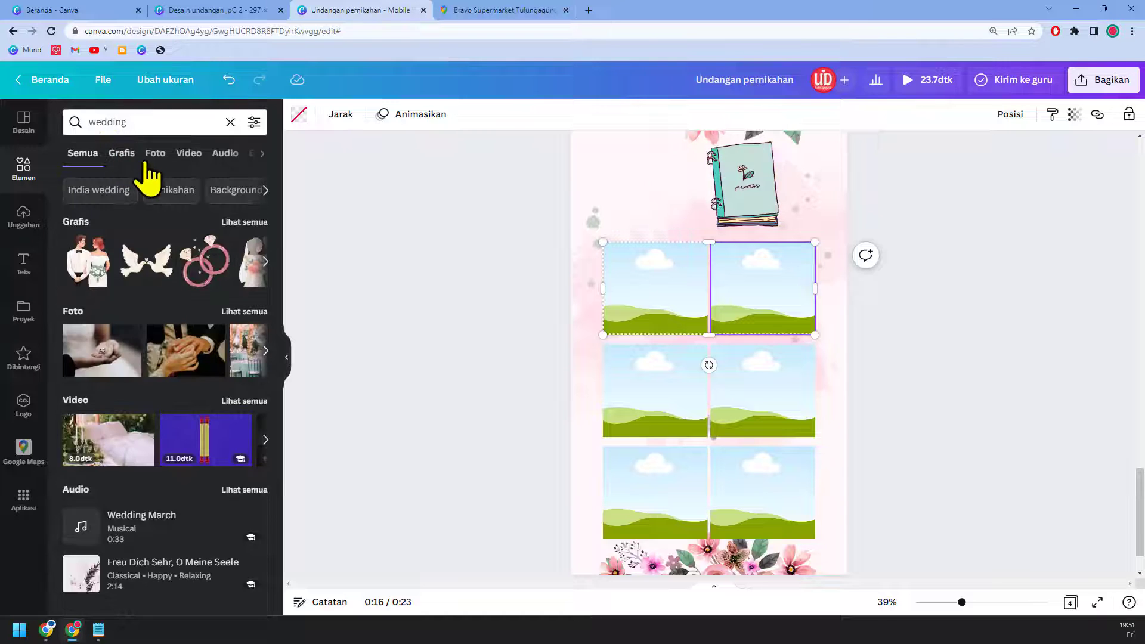
left_click(156, 157)
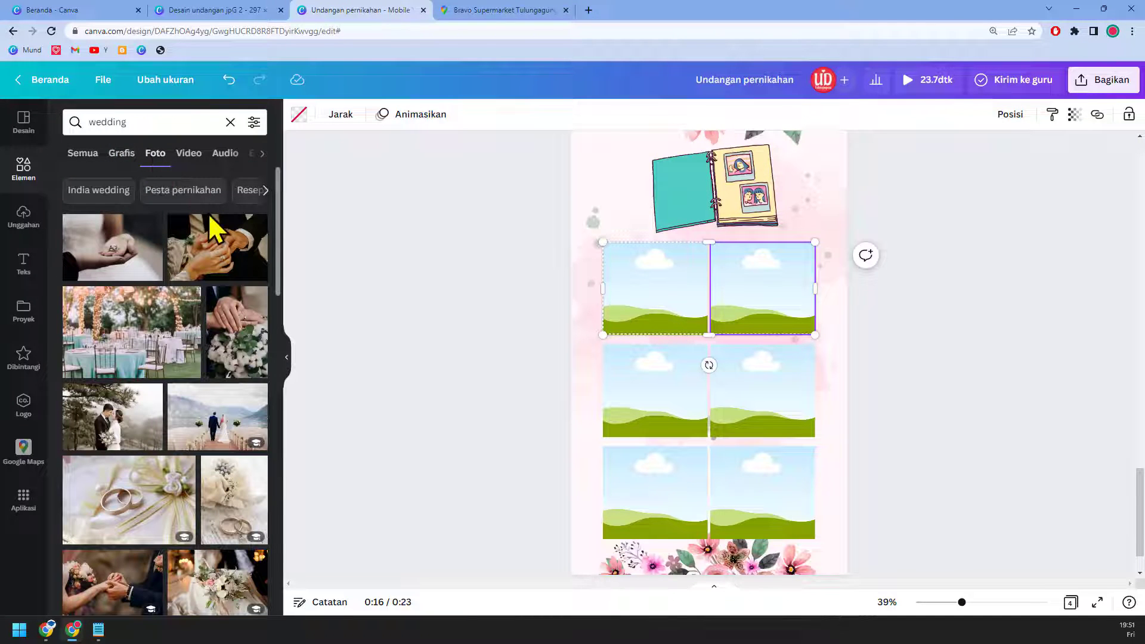
left_click_drag(120, 439, 624, 304)
left_click_drag(223, 435, 763, 310)
scroll(179, 513, "down", 1)
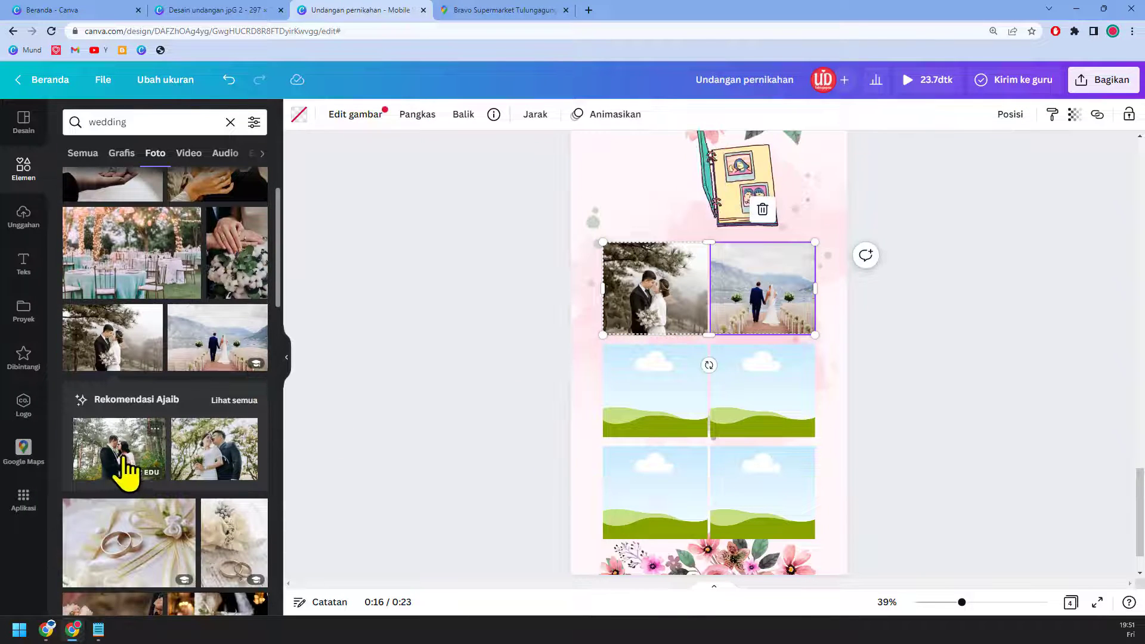
left_click_drag(127, 467, 655, 432)
left_click_drag(194, 481, 749, 416)
Step: Add joined-hands, rings and suit-and-bouquet photos, and replace the lakeside shot with a bride-and-groom photo
scroll(130, 504, "down", 4)
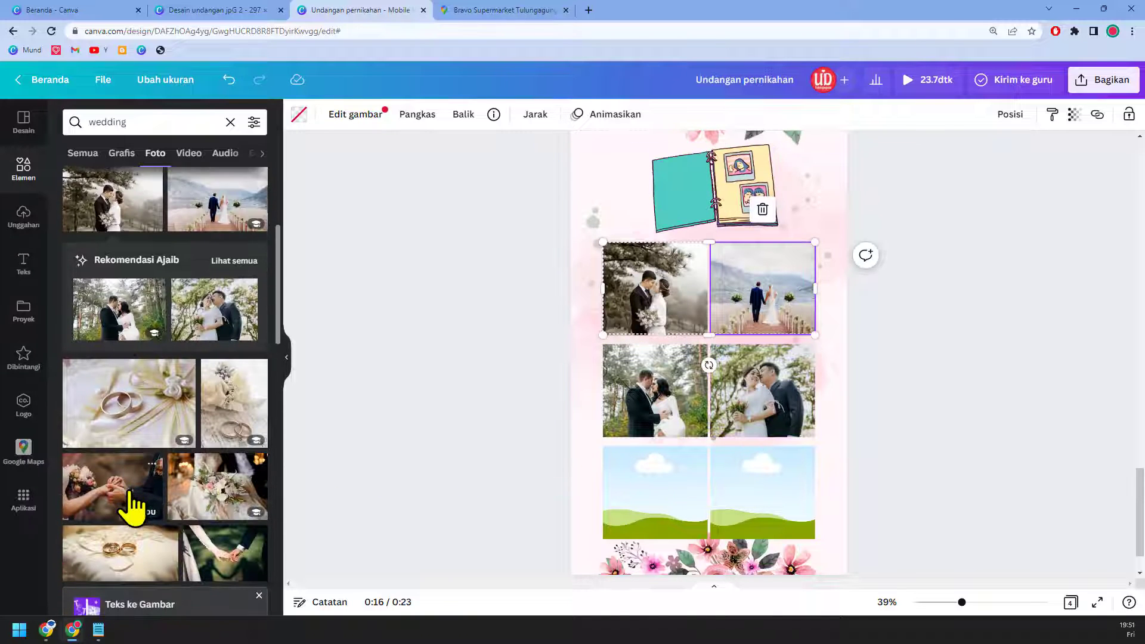
left_click_drag(112, 417, 634, 491)
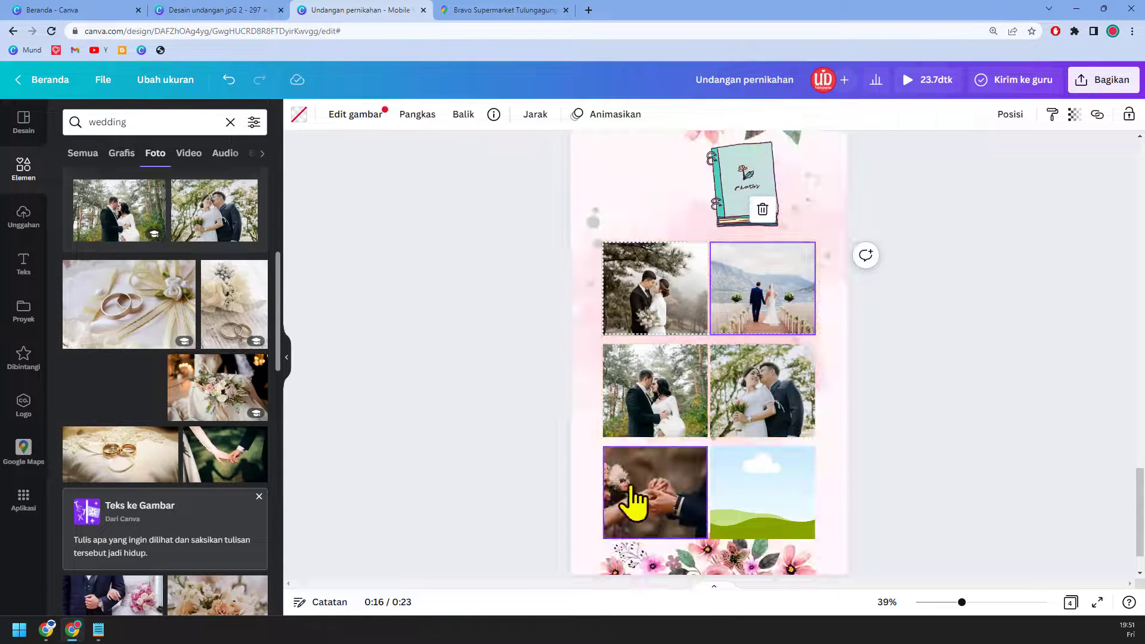
left_click_drag(217, 402, 745, 477)
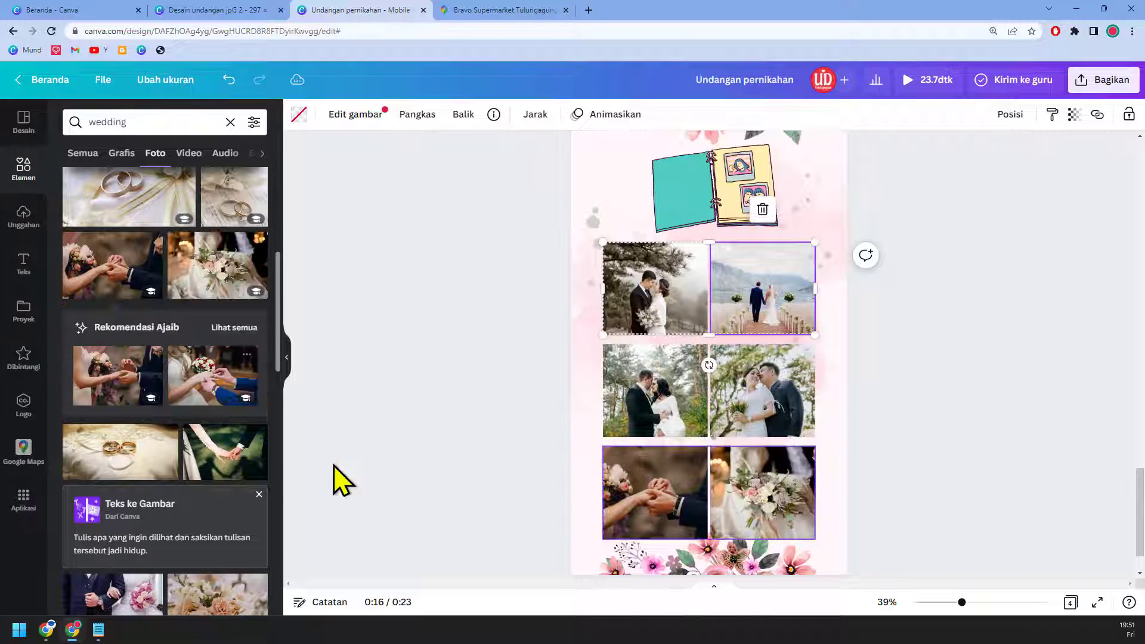
left_click_drag(154, 460, 644, 387)
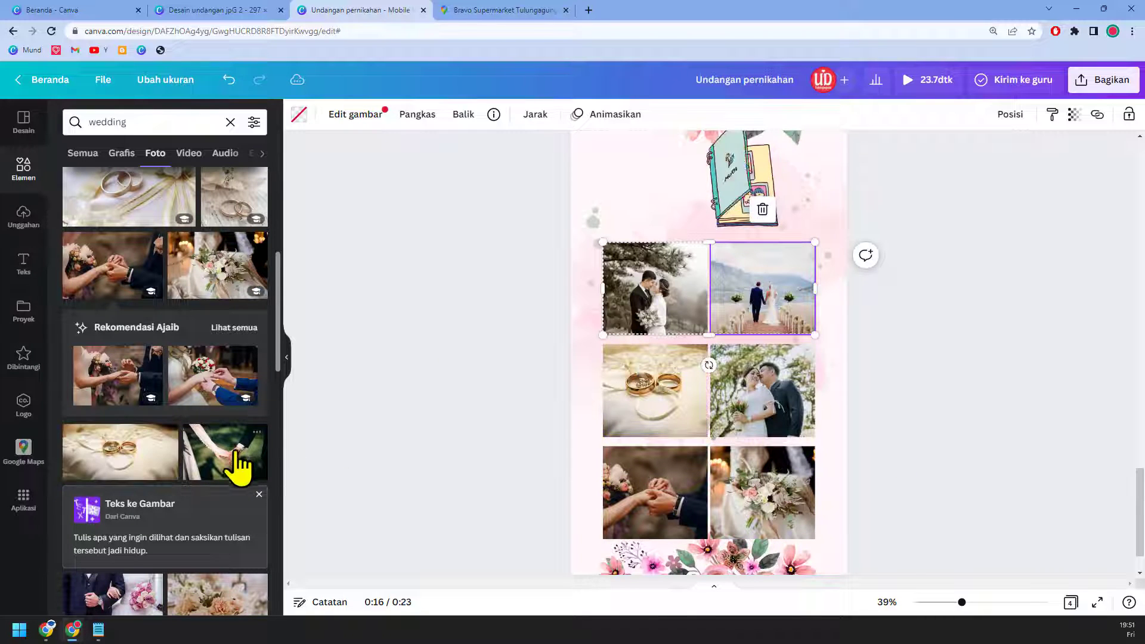
scroll(238, 468, "down", 4)
scroll(238, 472, "down", 1)
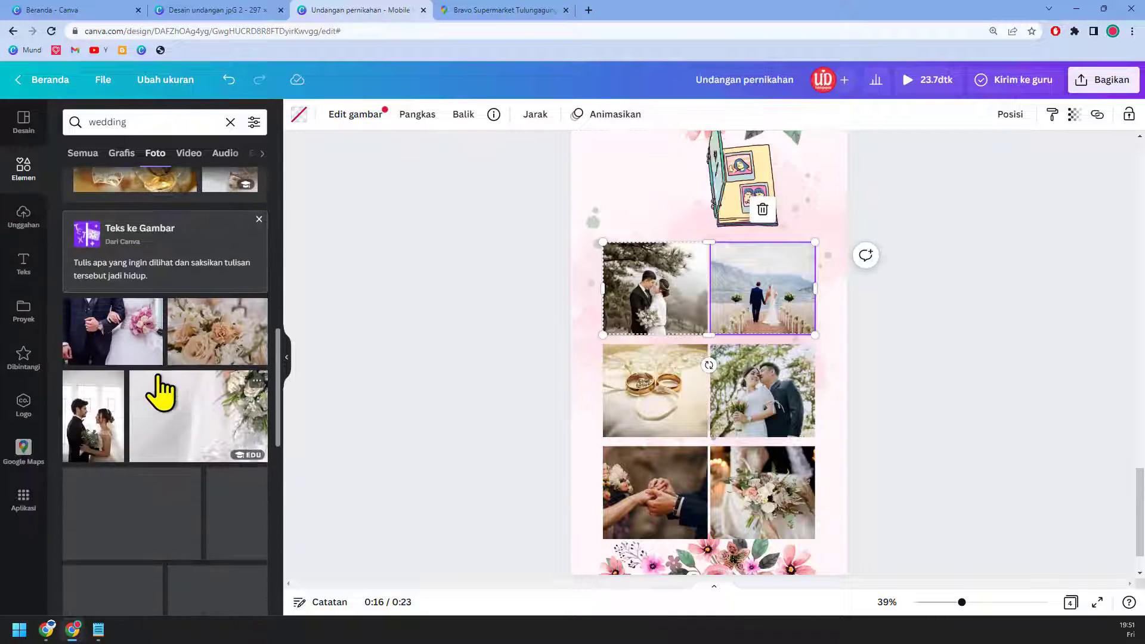
left_click_drag(143, 352, 635, 322)
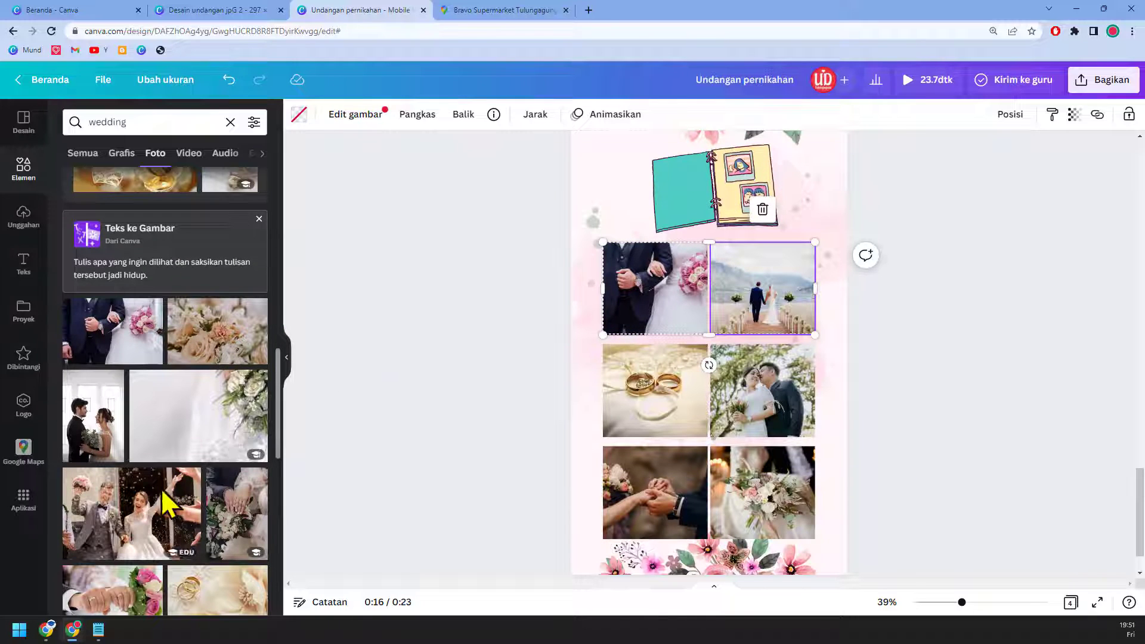
scroll(179, 503, "down", 2)
left_click_drag(170, 554, 782, 325)
left_click(1024, 422)
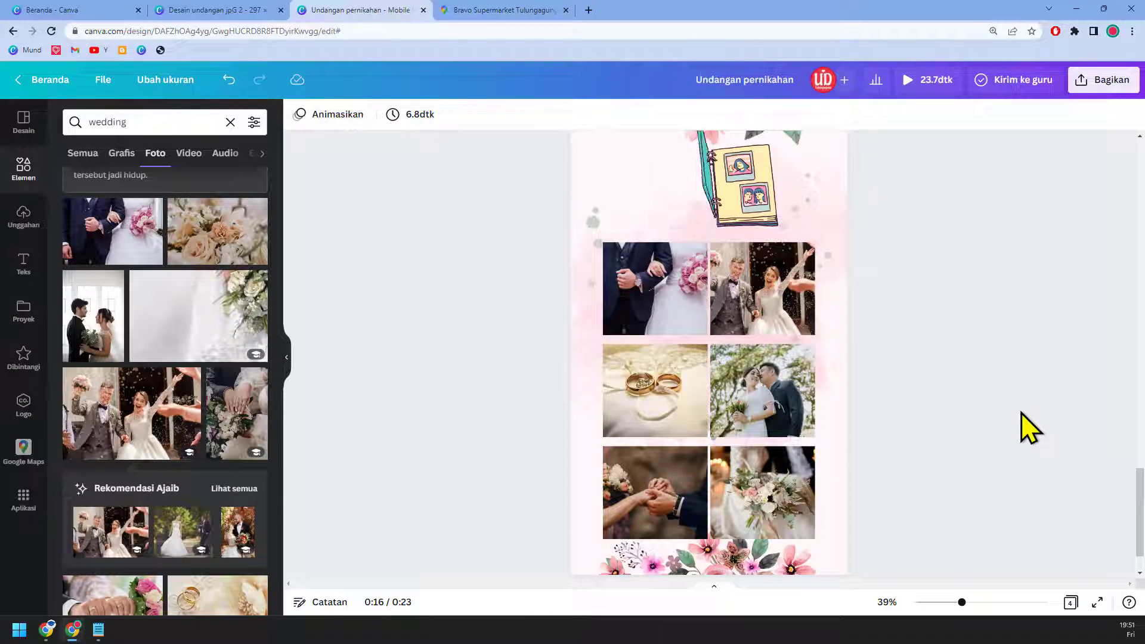
Step: Retitle the design 'Undangan Web 2 versi 1.1' in the top bar
left_click(749, 87)
type("Undan")
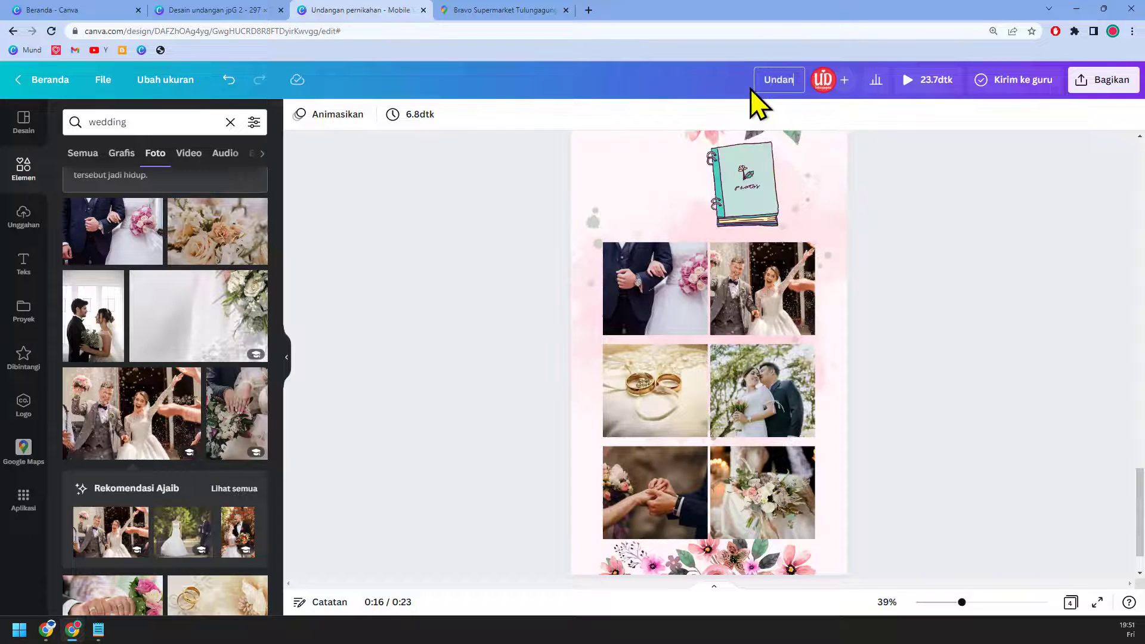
type("gan")
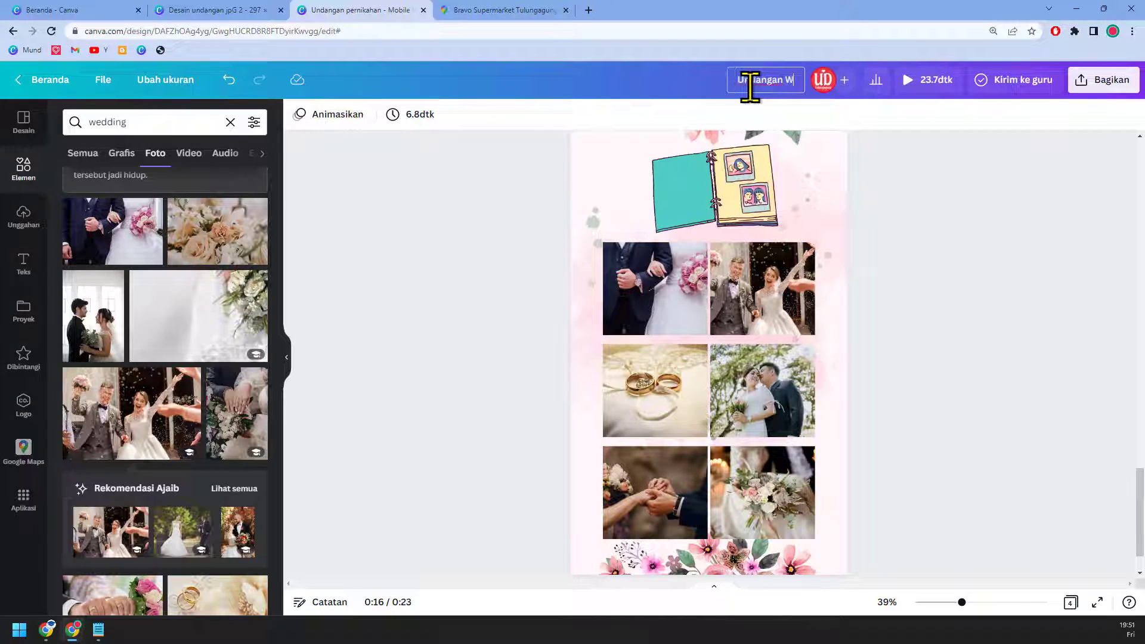
type(" Web ")
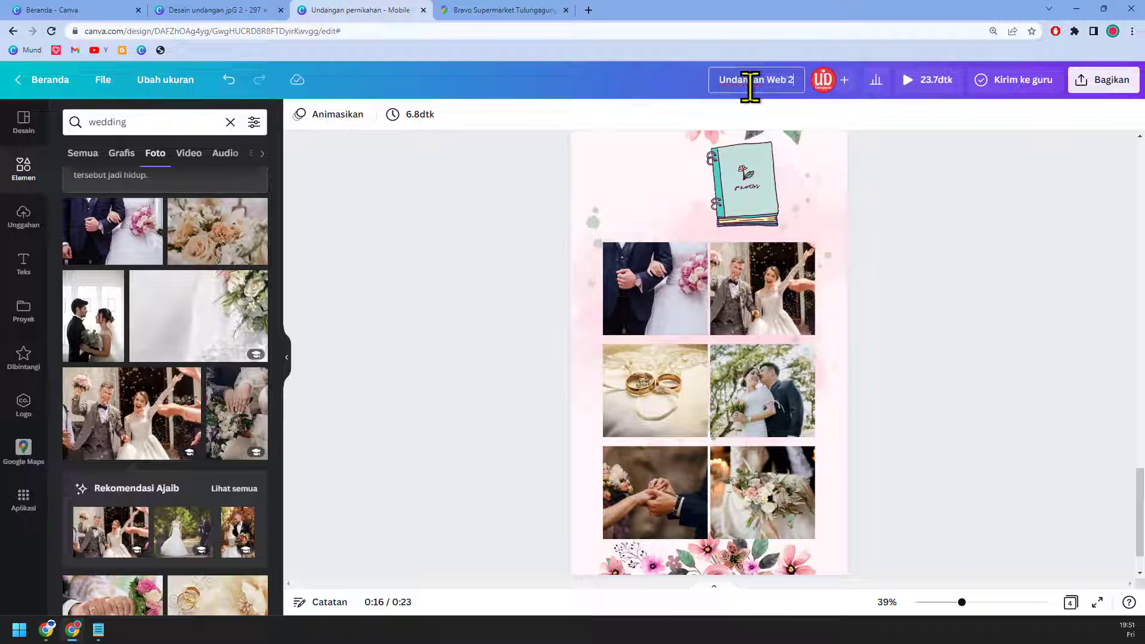
type("2 versi 1.1")
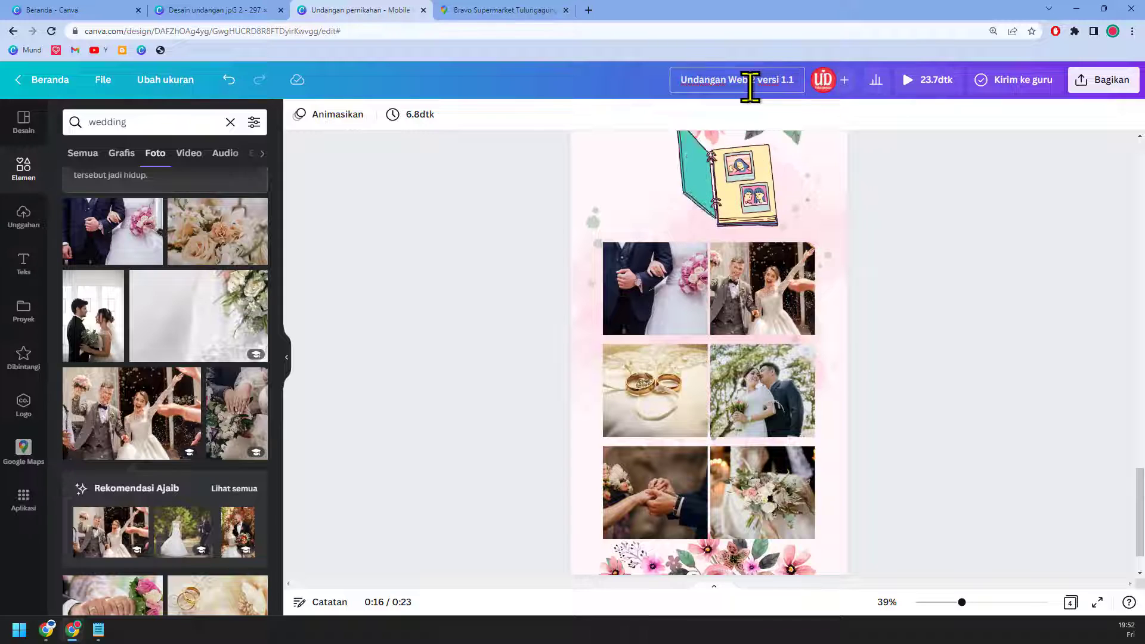
scroll(1035, 471, "down", 2)
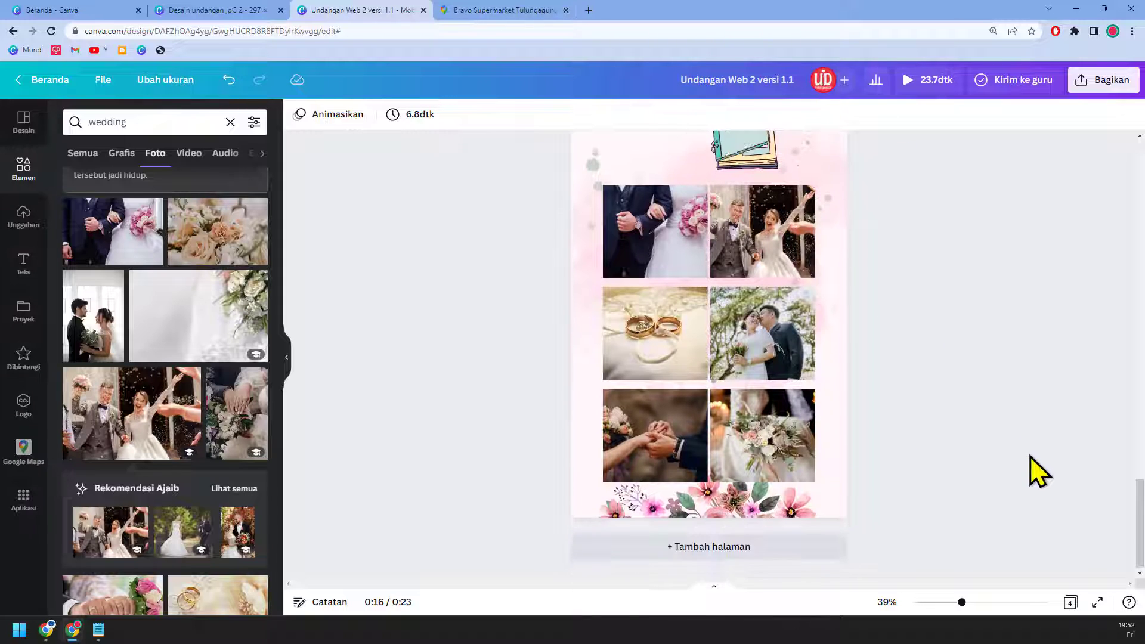
scroll(1038, 471, "down", 5)
scroll(1038, 471, "up", 3)
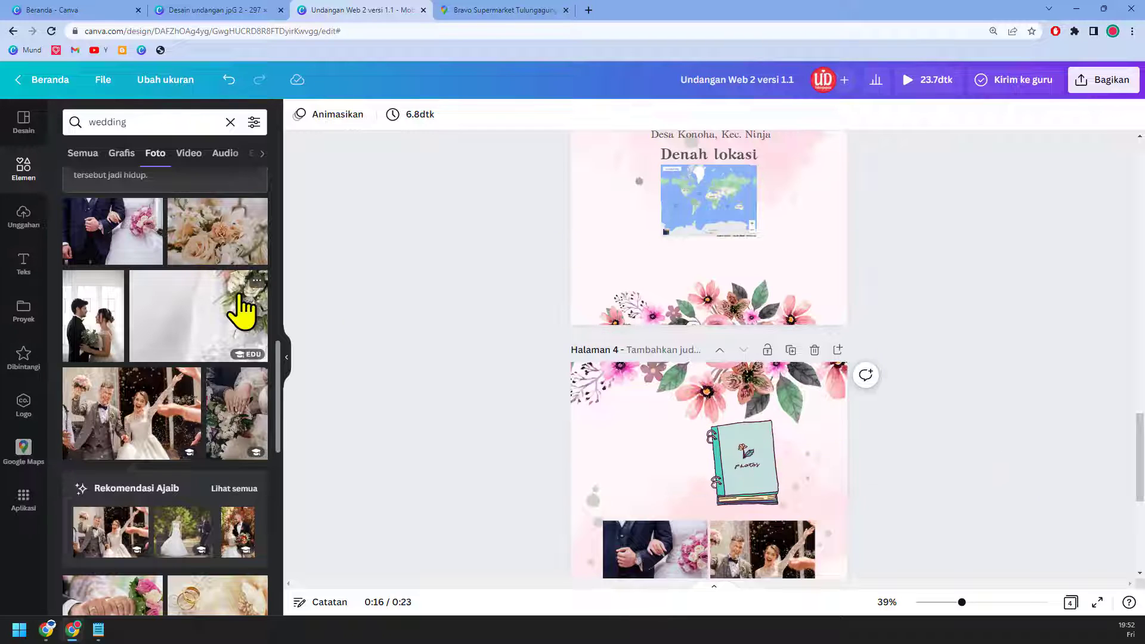
Step: Add the uploaded song 'Everything Has a Beginning' as audio spanning all four pages
left_click(25, 216)
left_click(237, 220)
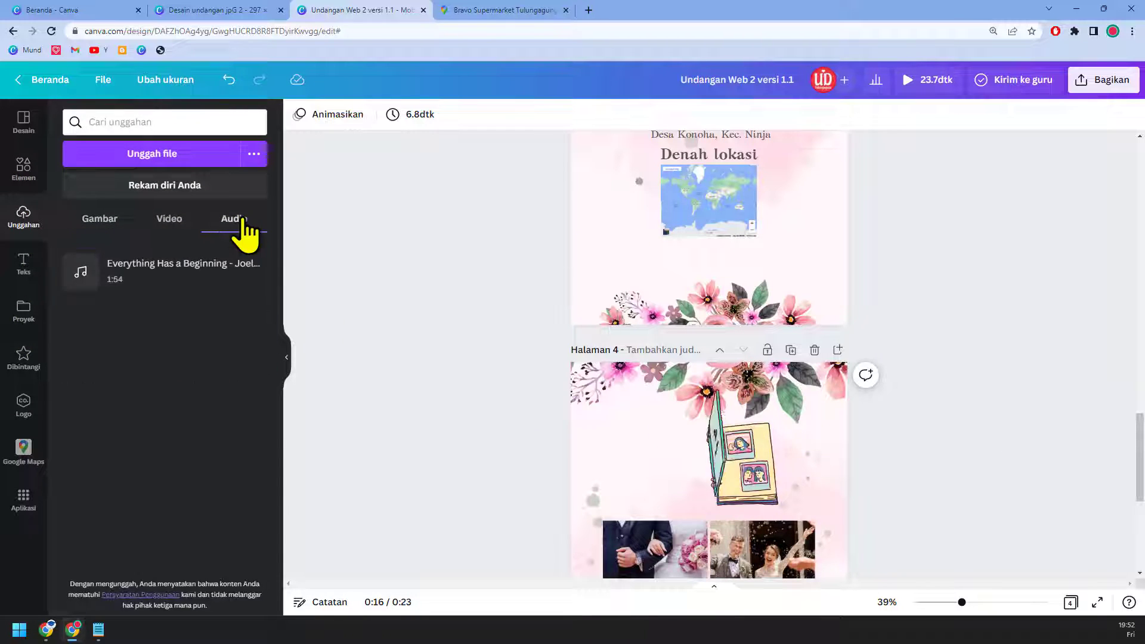
left_click(173, 277)
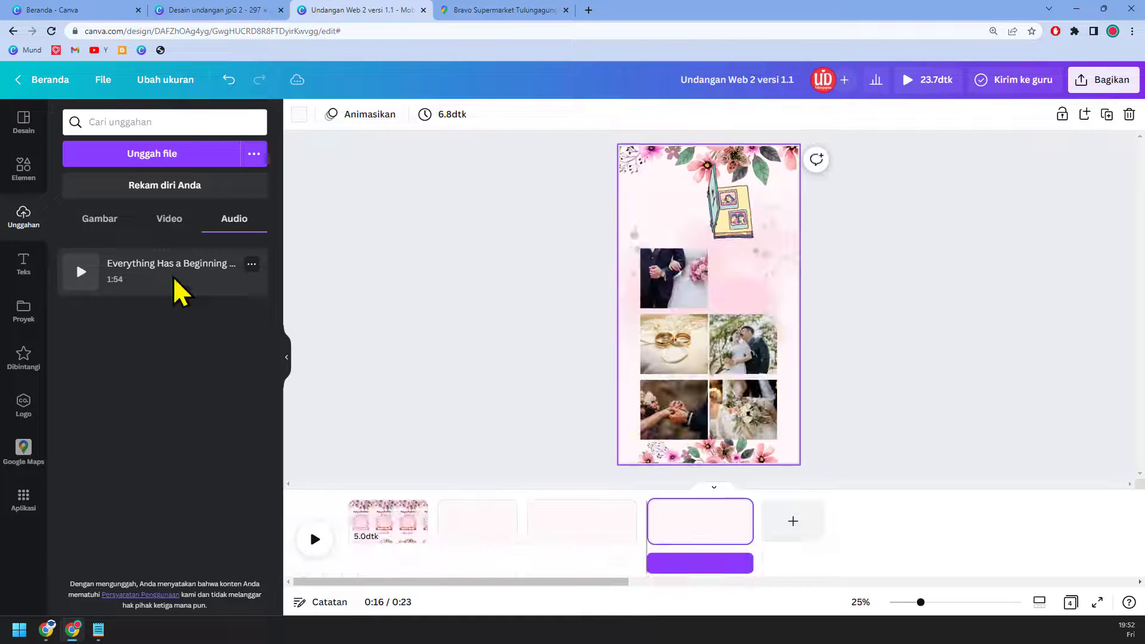
left_click(690, 561)
left_click_drag(691, 562, 692, 563)
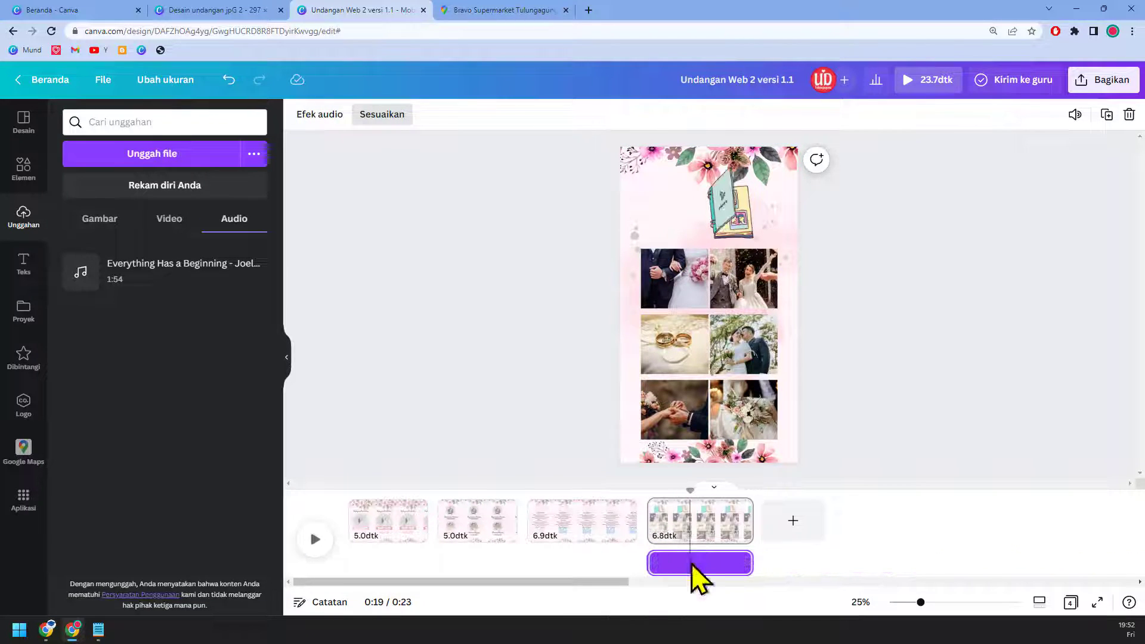
left_click(693, 573)
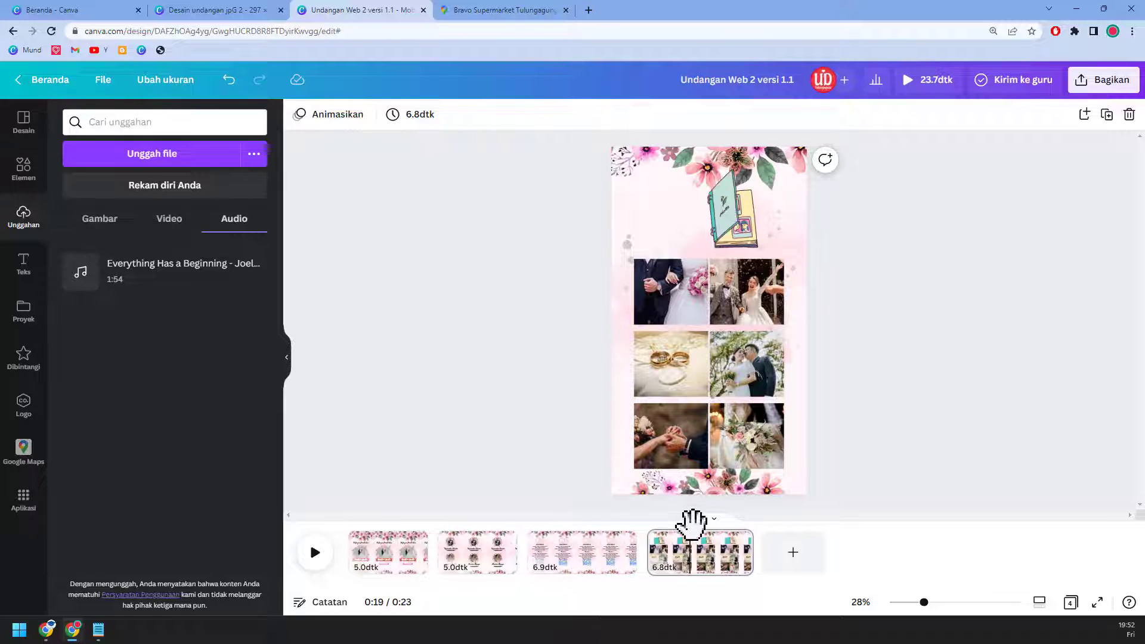
left_click_drag(624, 529, 327, 529)
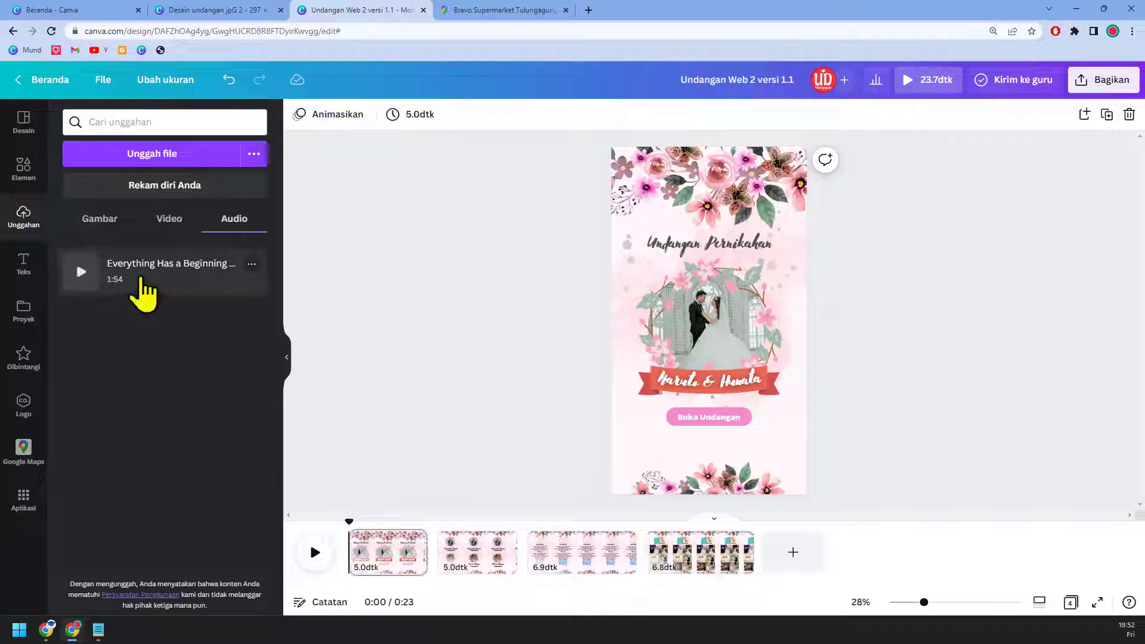
left_click(142, 292)
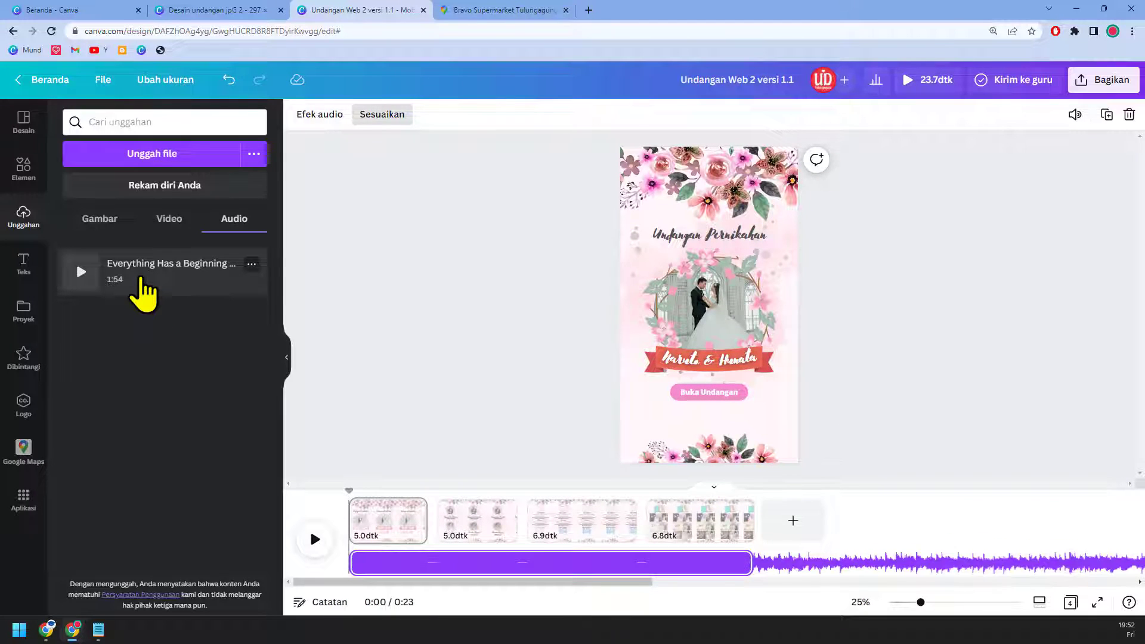
Step: Play a preview of the design with the music, then stop it
left_click(311, 550)
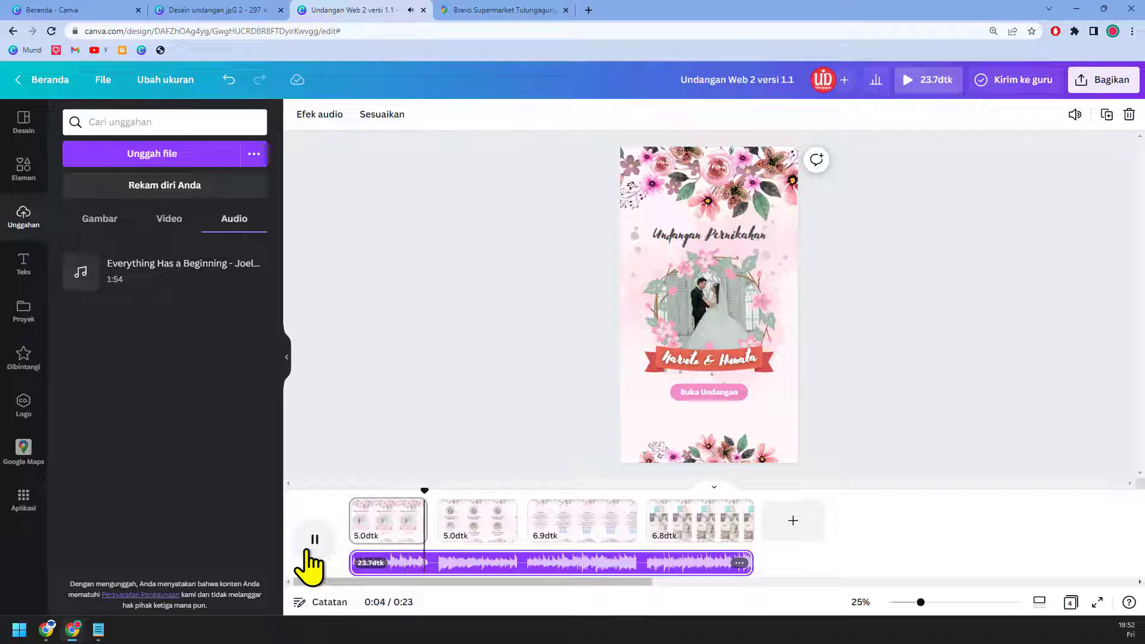
left_click(311, 550)
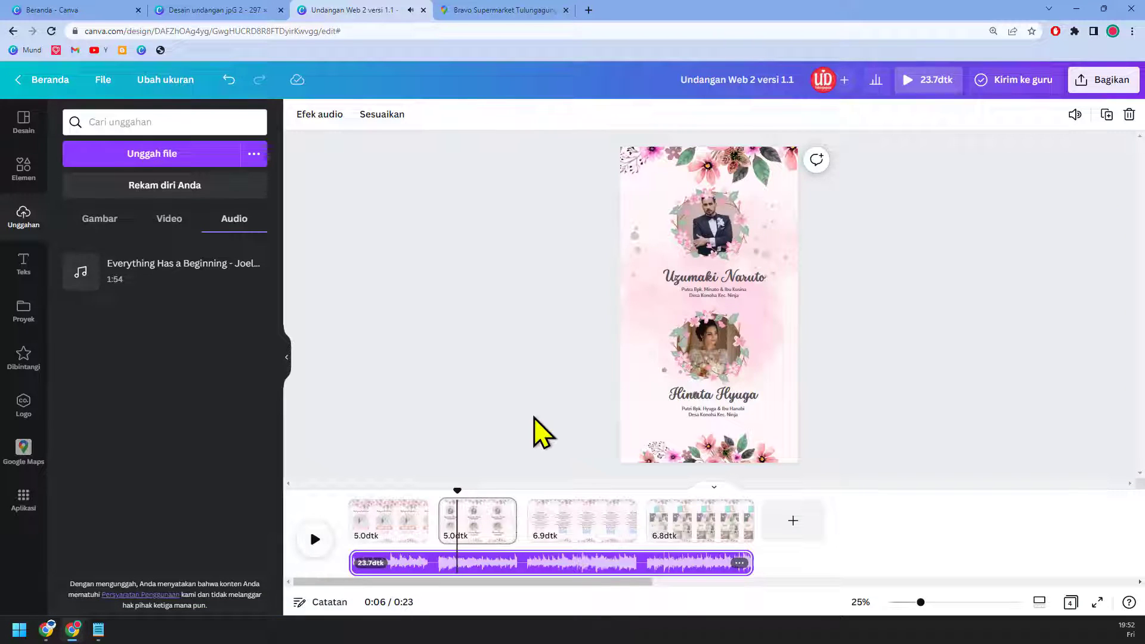
left_click(614, 170)
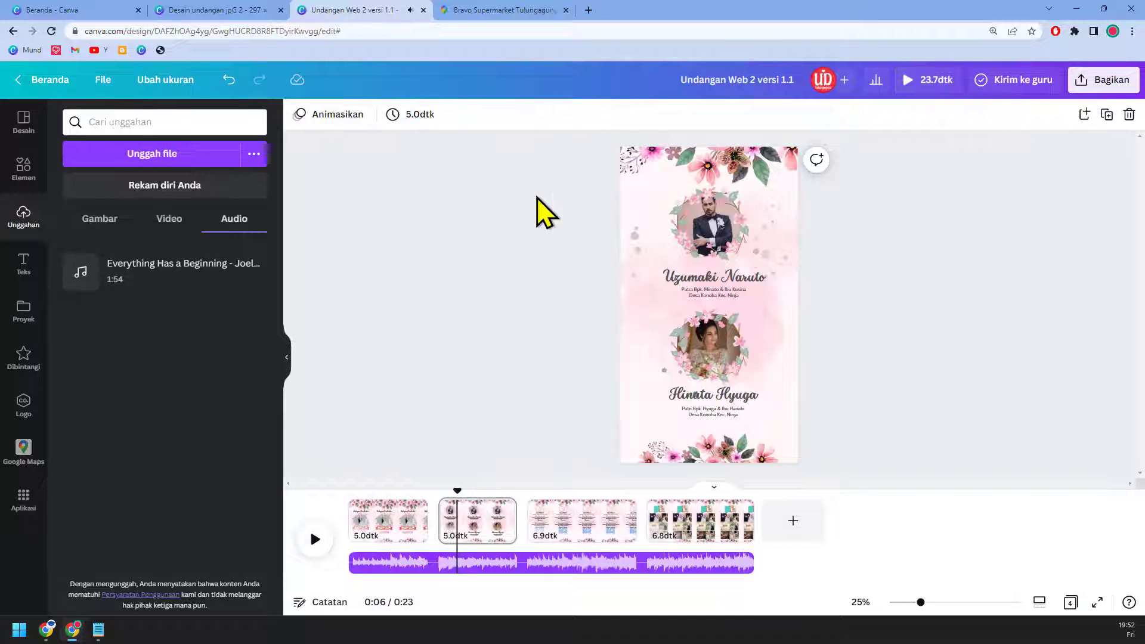
Step: Apply the Terhuyung page animation to all four pages of the invitation
left_click(342, 120)
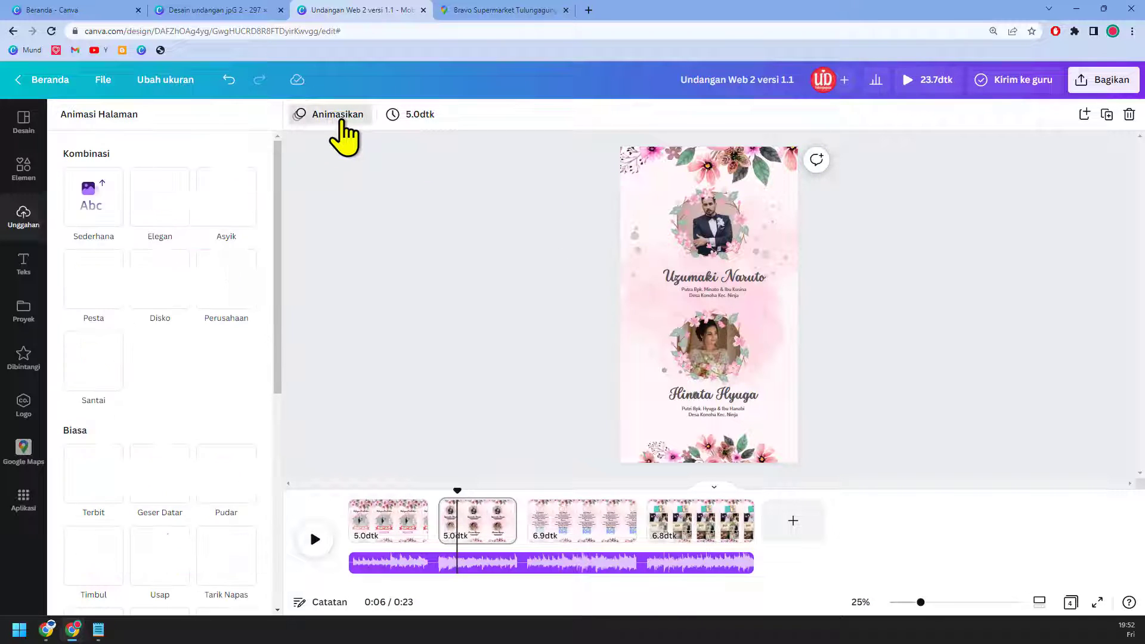
left_click_drag(284, 282, 281, 537)
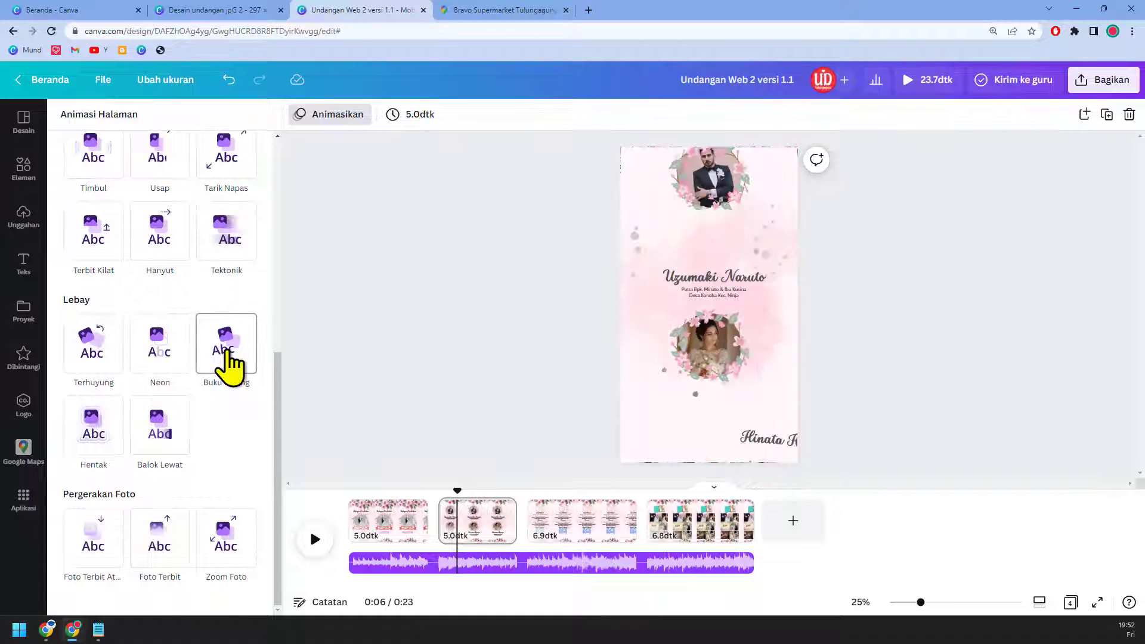
left_click(110, 358)
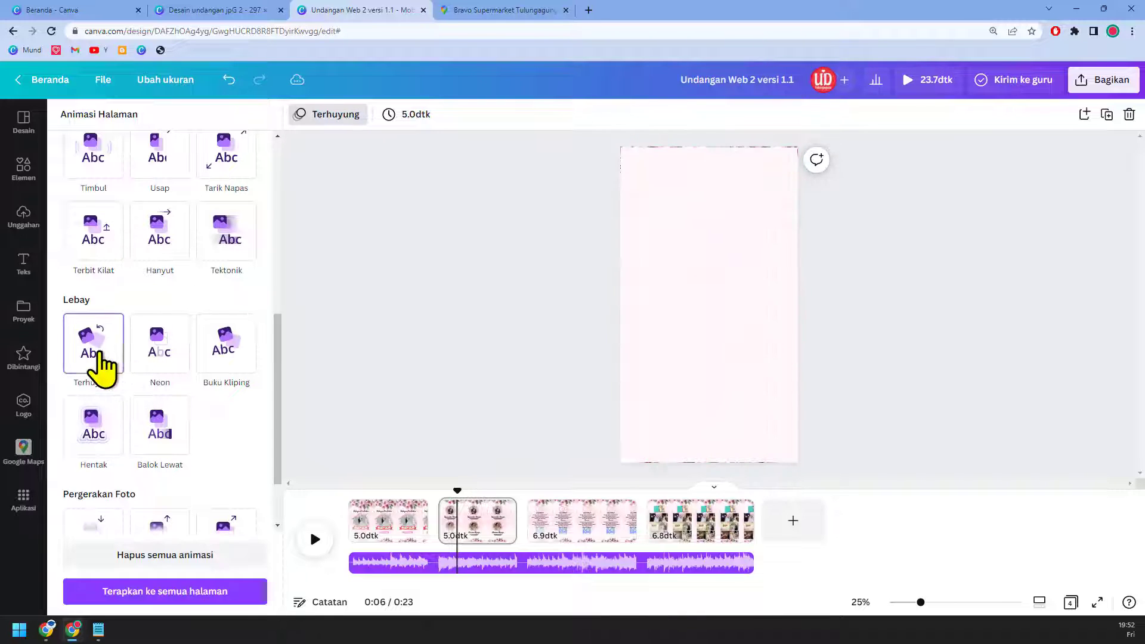
left_click(190, 597)
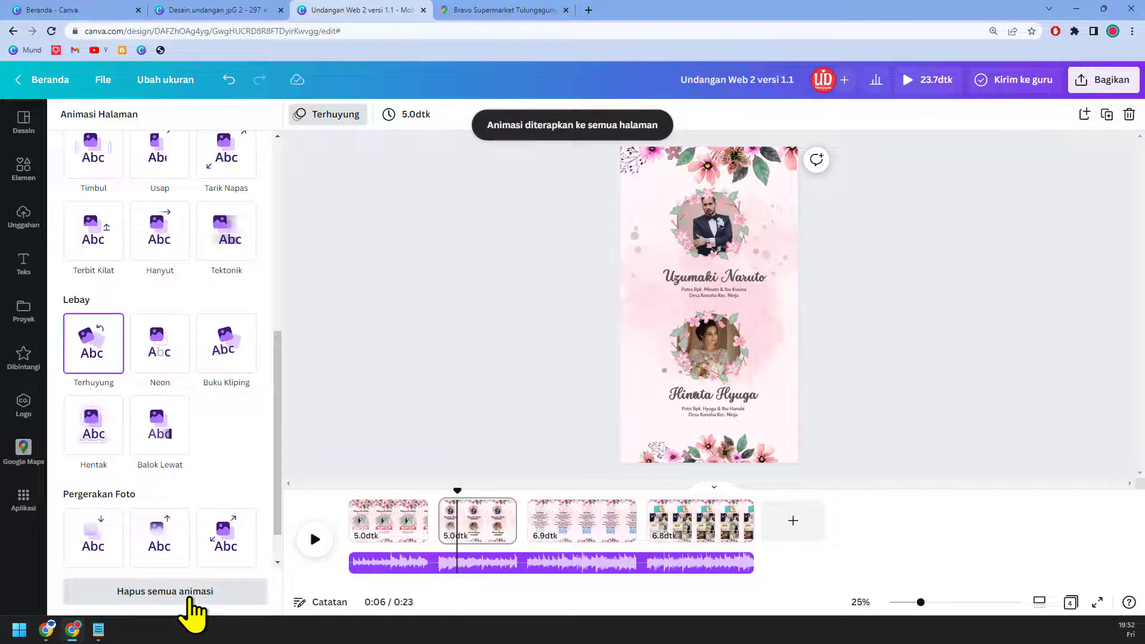
left_click(877, 310)
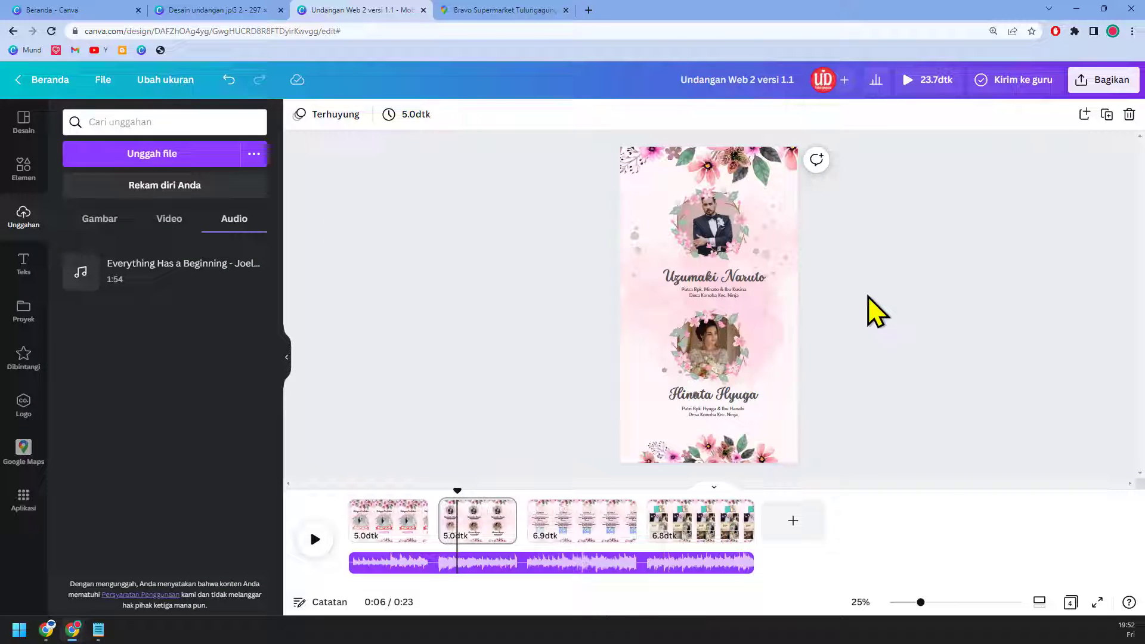
Step: Publish the design through Bagikan > Situs web in Presentasi style and open the live site
left_click(1100, 83)
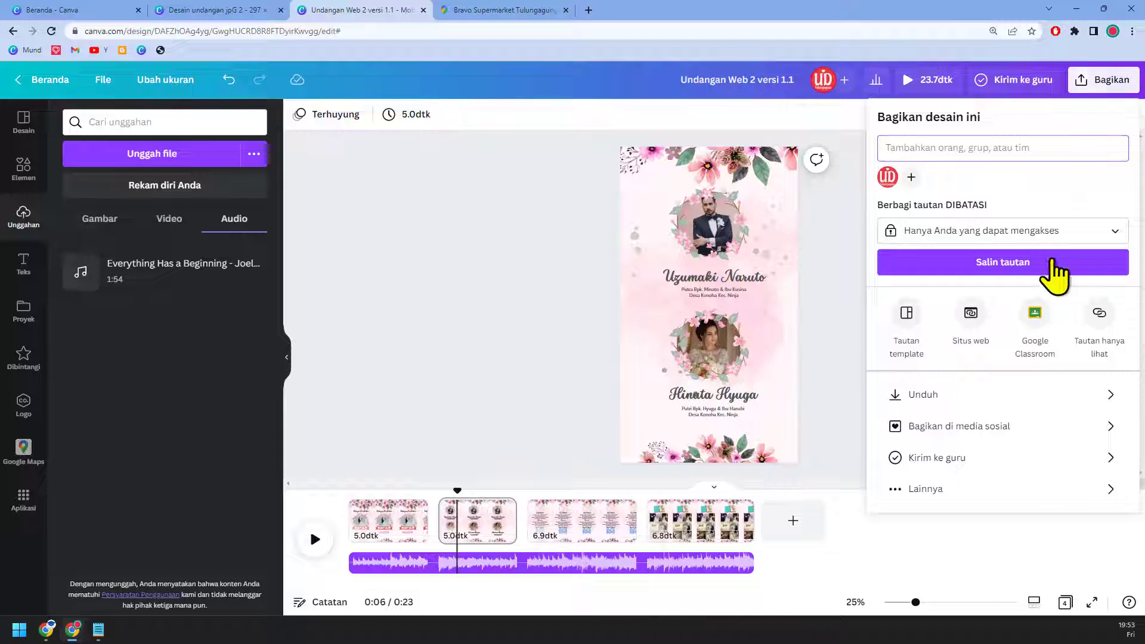
left_click(984, 338)
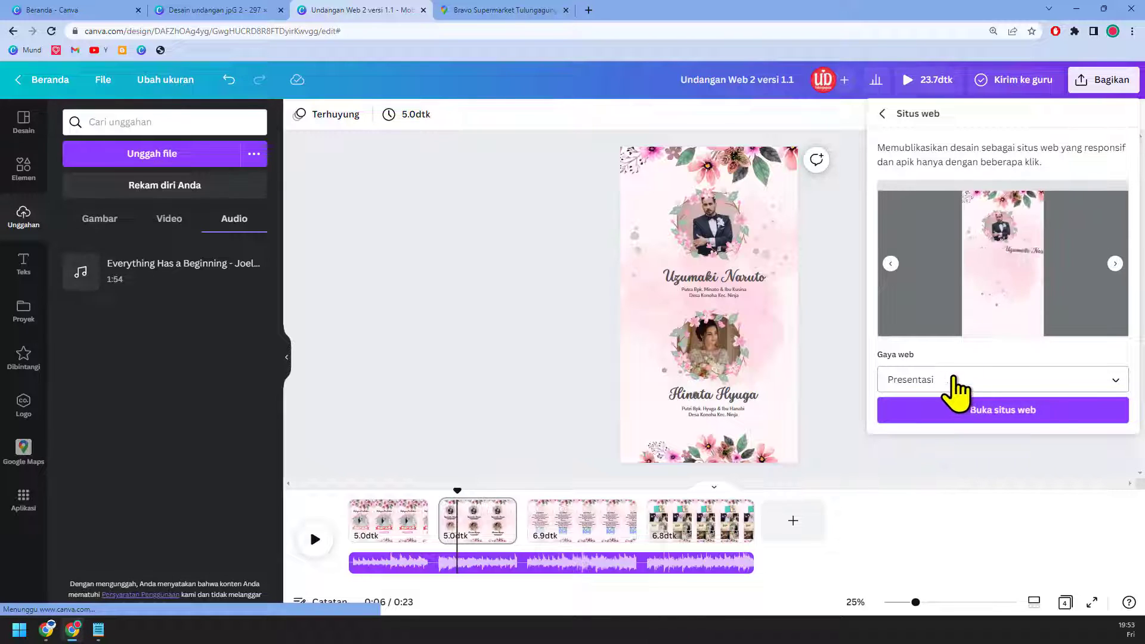
left_click(1011, 417)
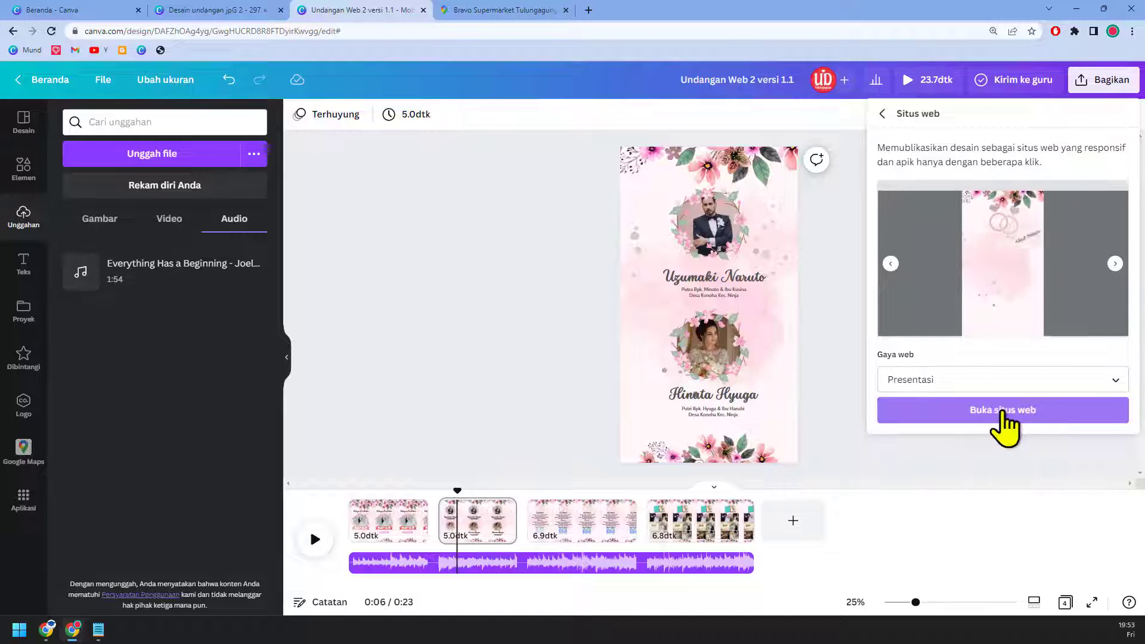
left_click(1004, 411)
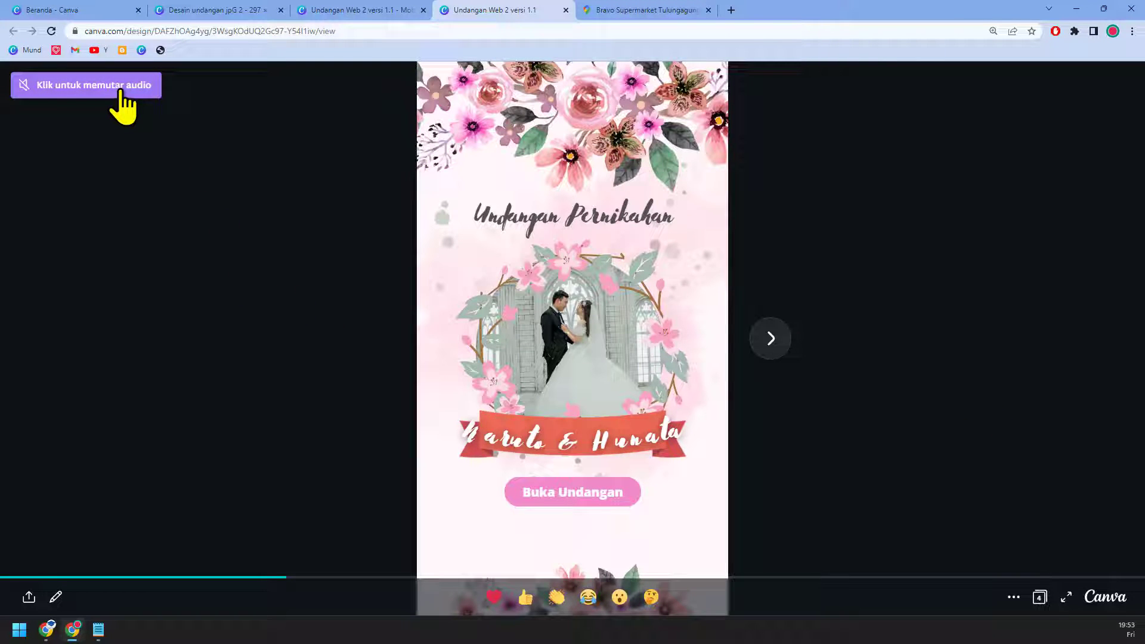
Step: Play the invitation's music on the live site, select its web address, and show the volume control
left_click(74, 96)
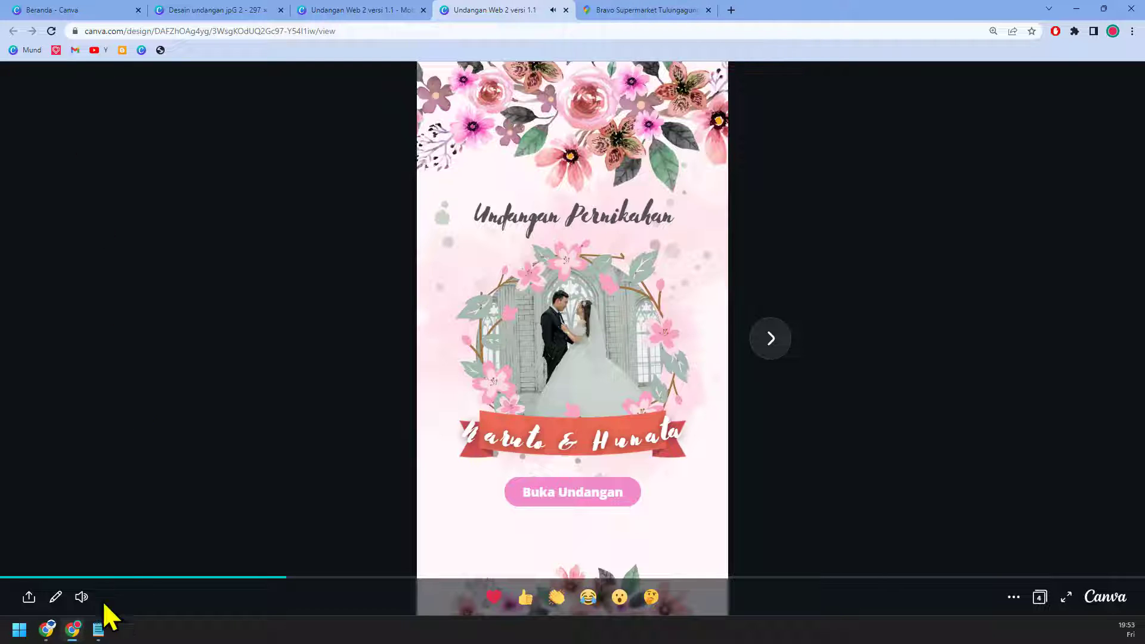
mouse_move(81, 599)
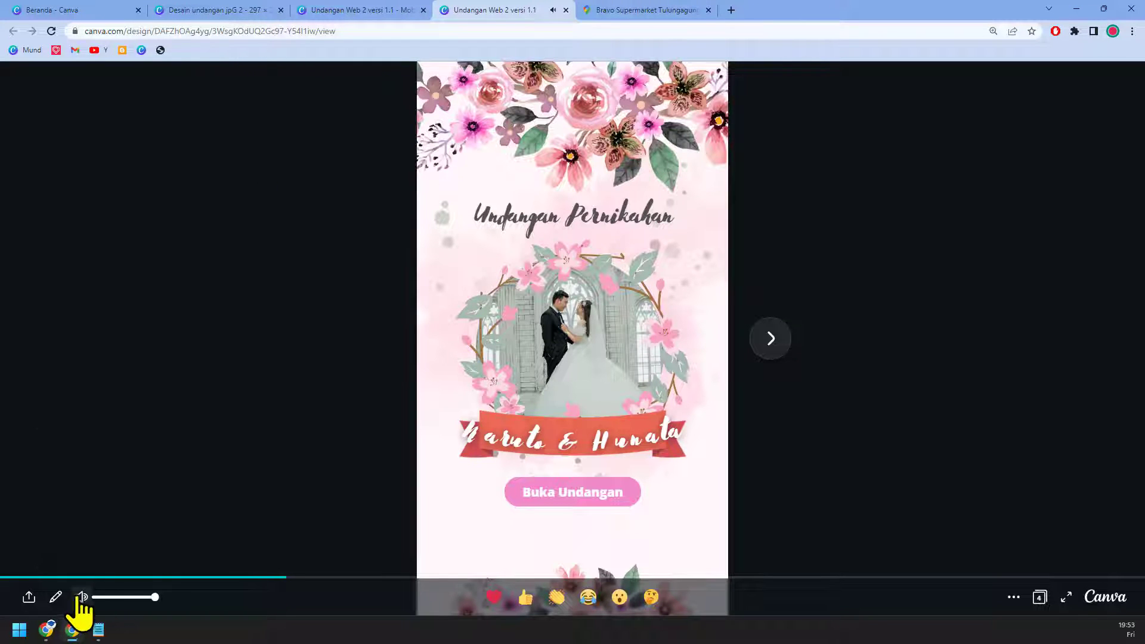
left_click(164, 31)
key("ctrl+c")
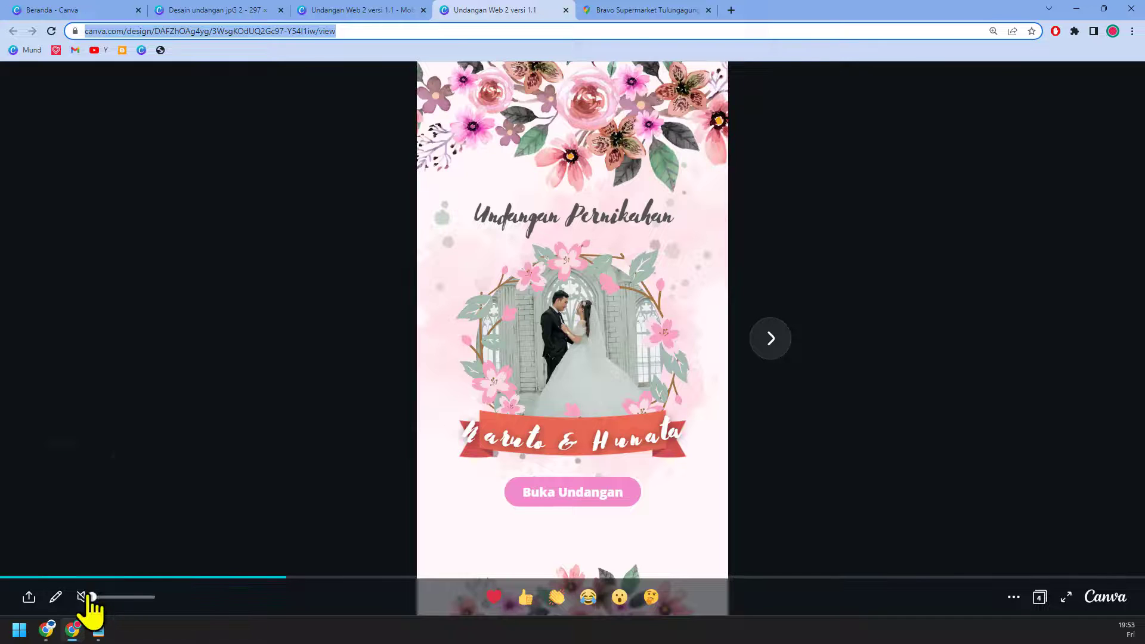
left_click(94, 596)
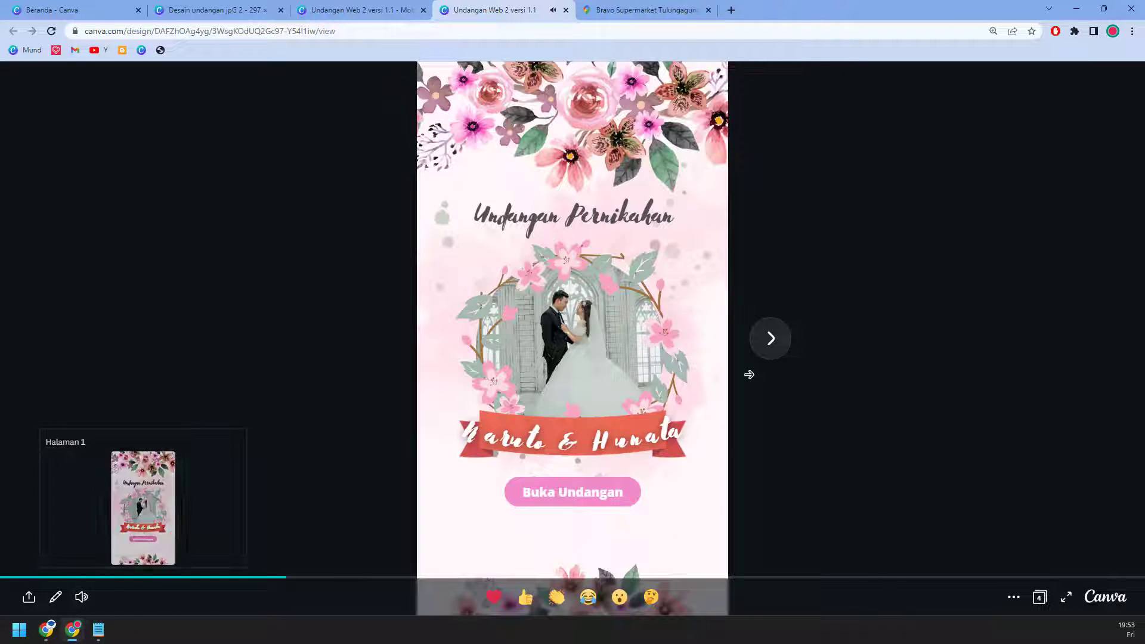
Step: Page through to the event-details and photo-gallery pages, then select the editor's music track
left_click(766, 346)
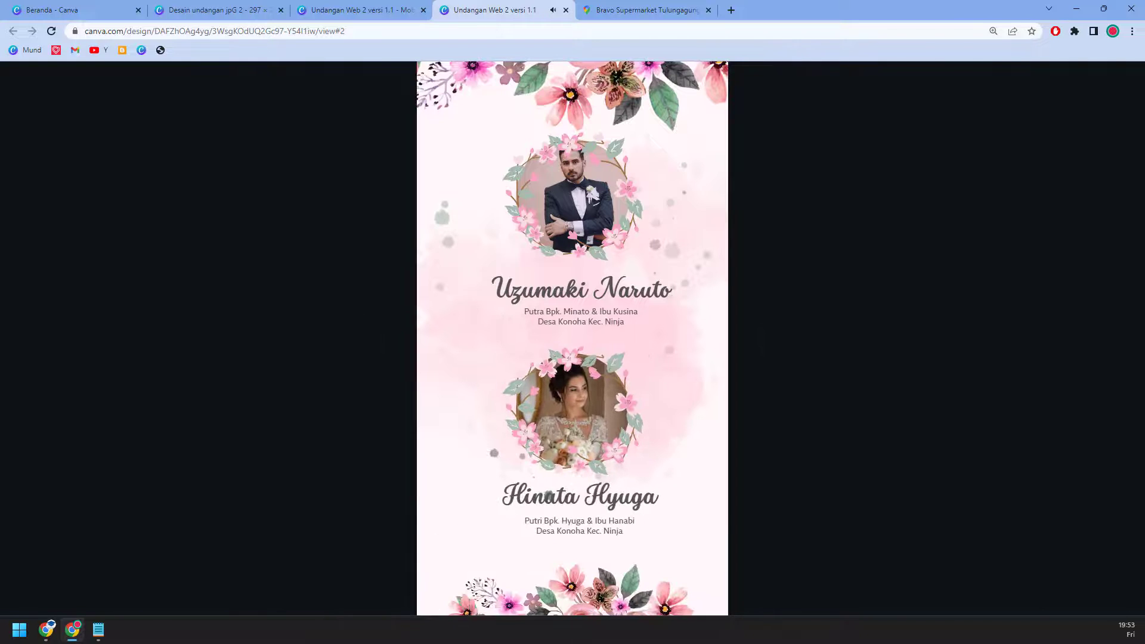
left_click(773, 337)
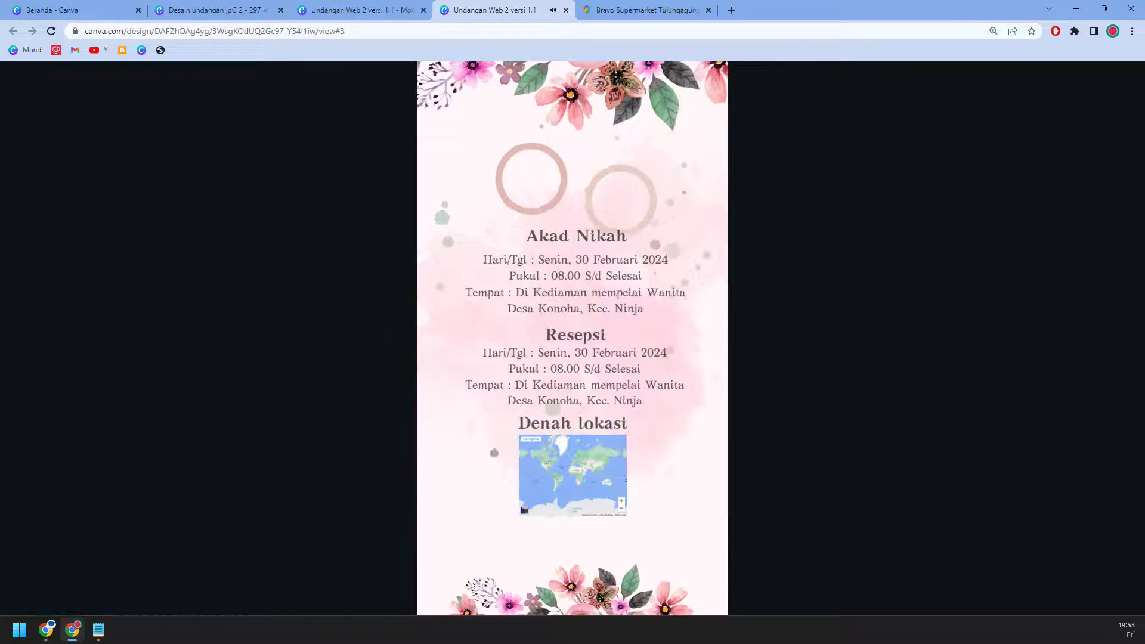
left_click(768, 342)
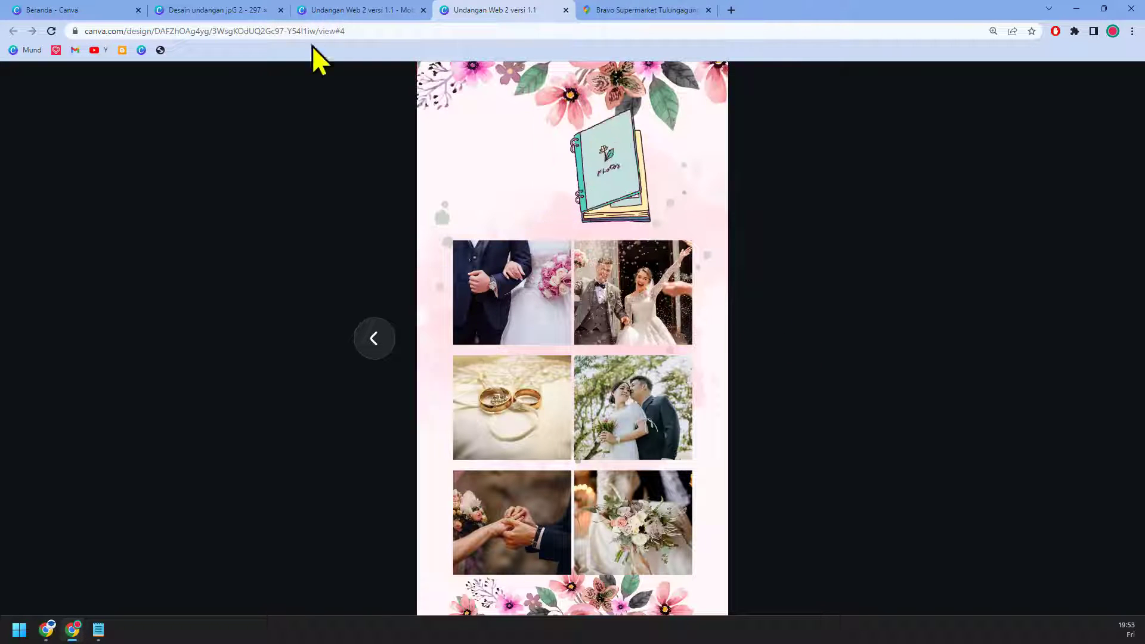
left_click(360, 11)
left_click(540, 564)
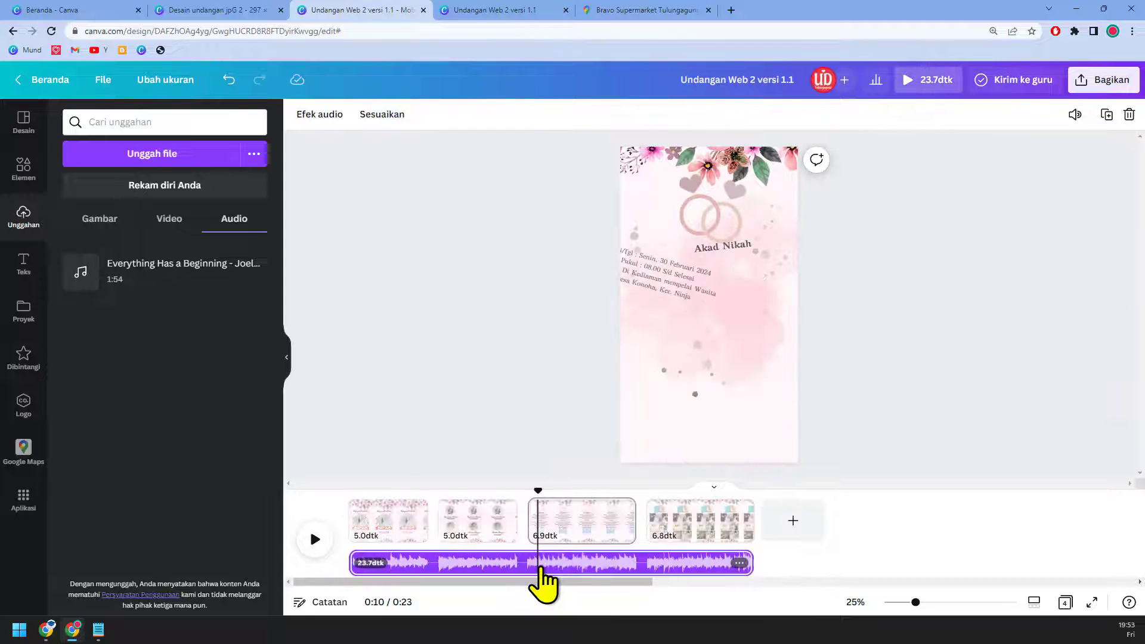
Step: Inspect the track's Fade in/Fade out settings without changes, then return to the published site
left_click(320, 118)
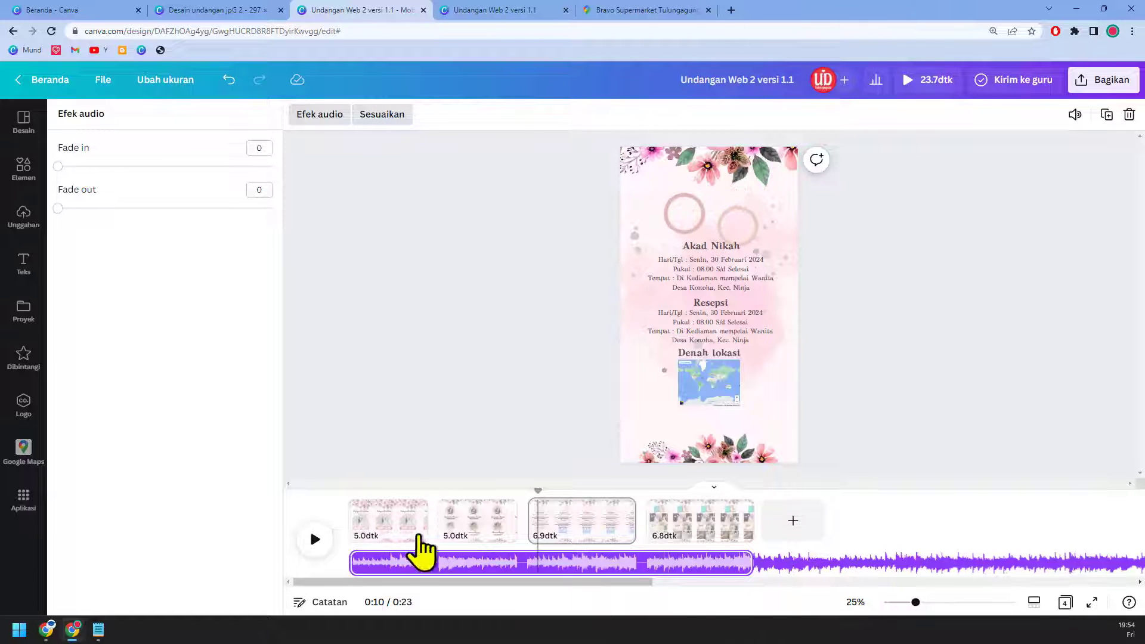
left_click(482, 285)
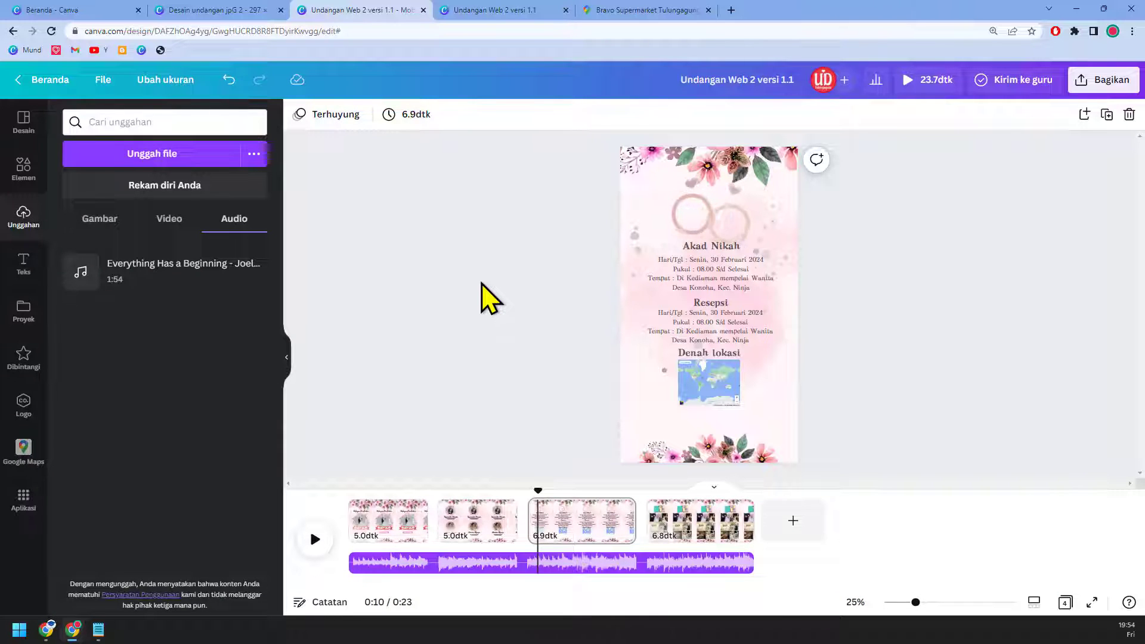
left_click(521, 9)
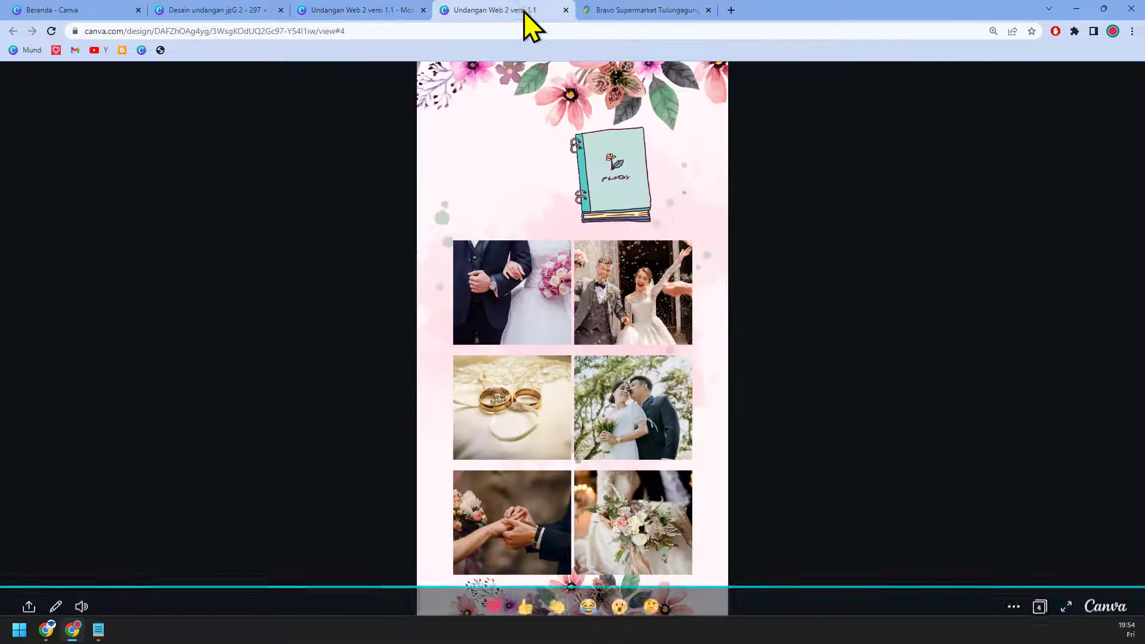
mouse_move(685, 409)
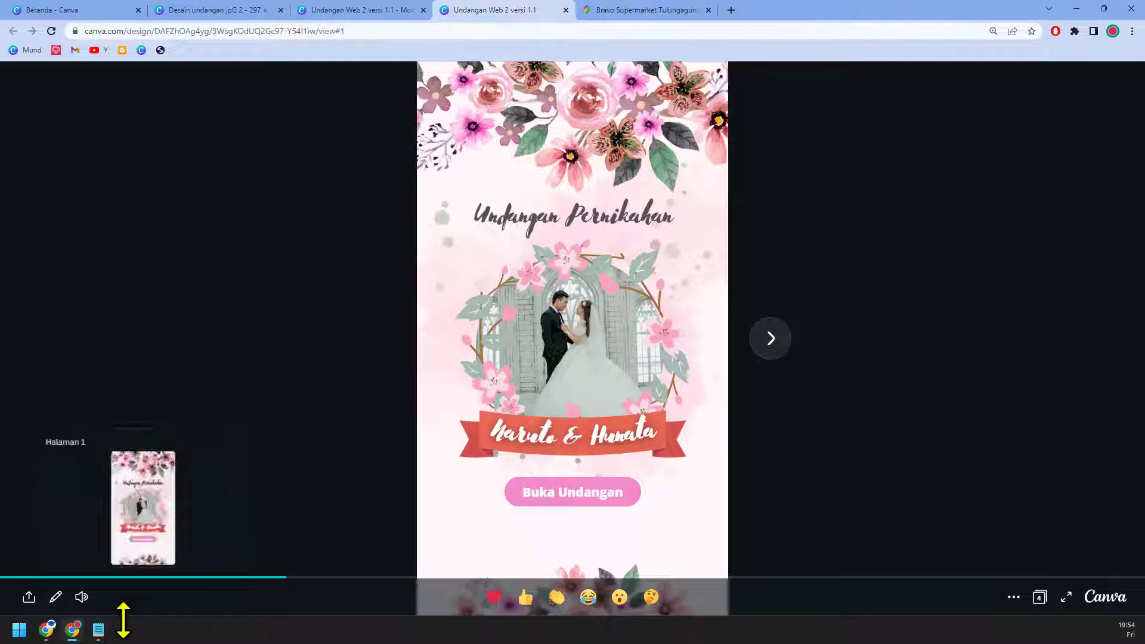
Step: Overwrite the Notepad notes with the copied Canva invitation link, then move to the other Chrome window
mouse_move(102, 634)
left_click(113, 592)
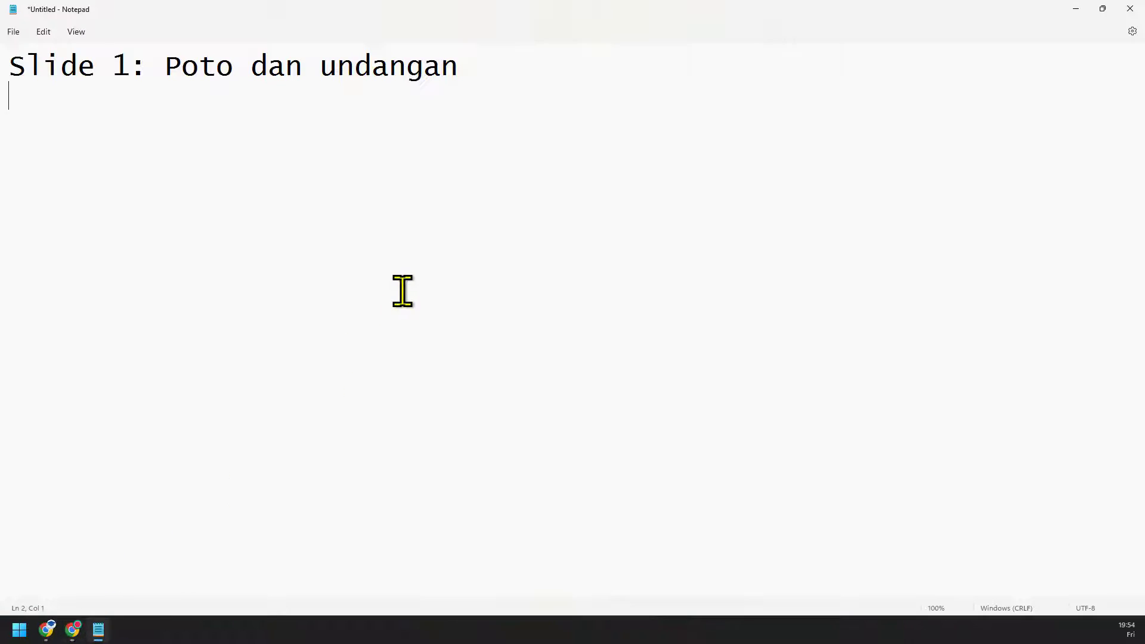
key("ctrl+a")
key("ctrl+v")
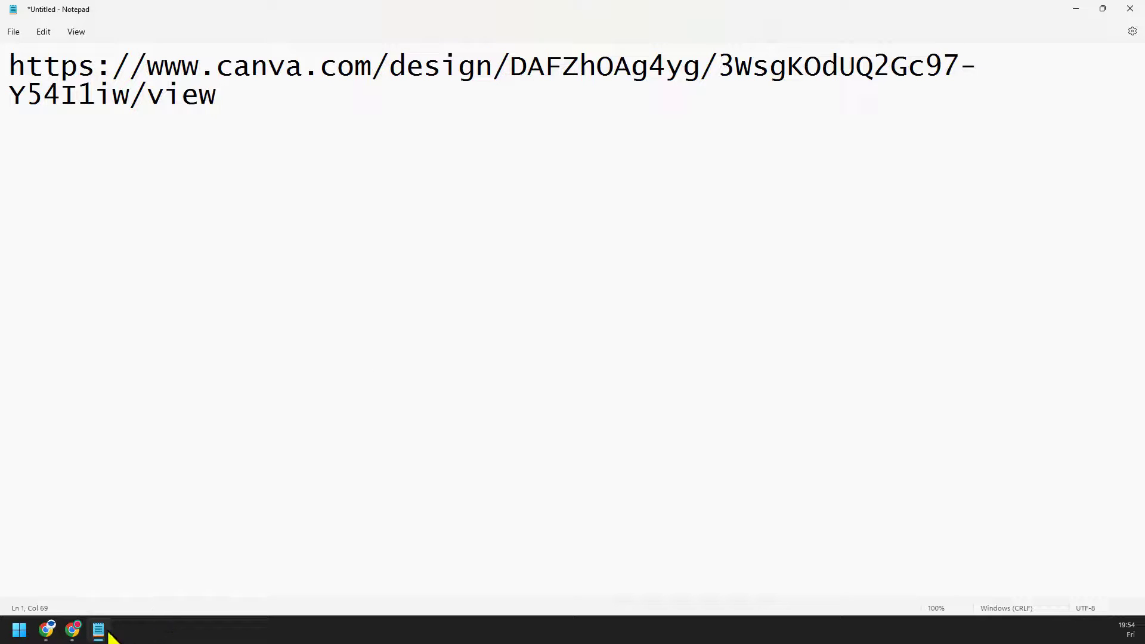
mouse_move(74, 630)
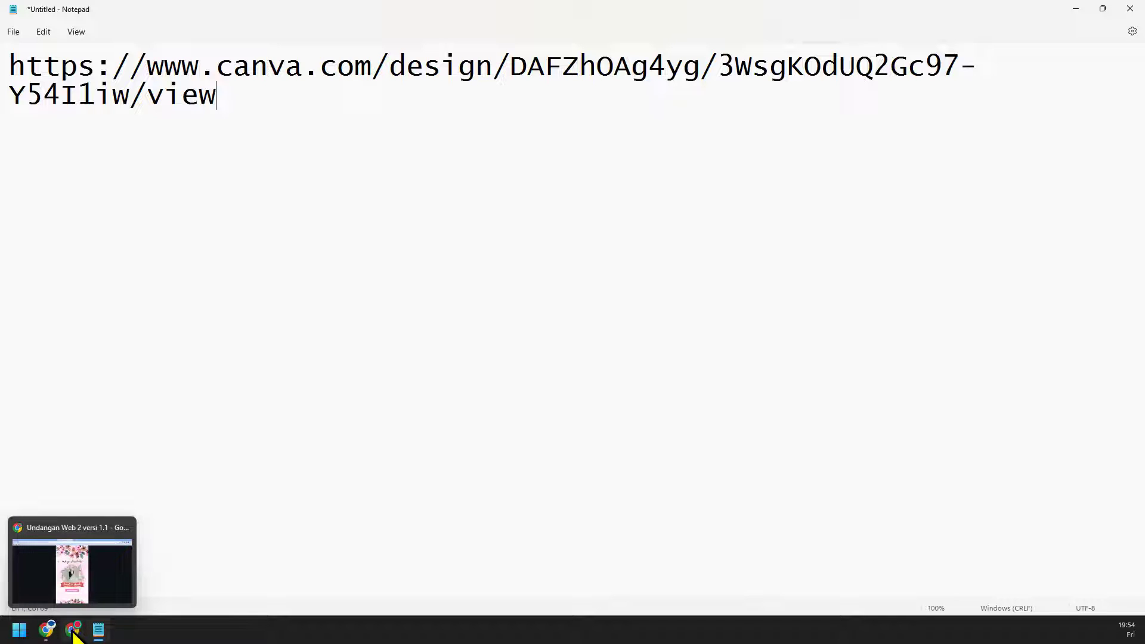
left_click(47, 629)
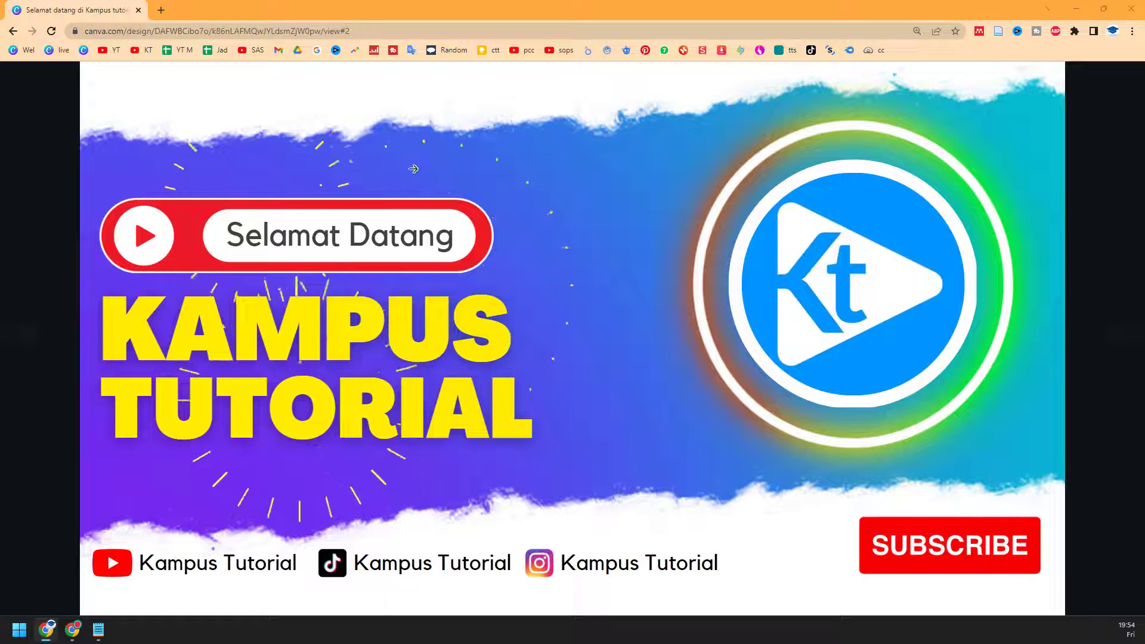
Step: Search 'bitlk' in a new tab, open bitly.com, and scroll to its Free/Starter/Basic/Premium plans
left_click(169, 10)
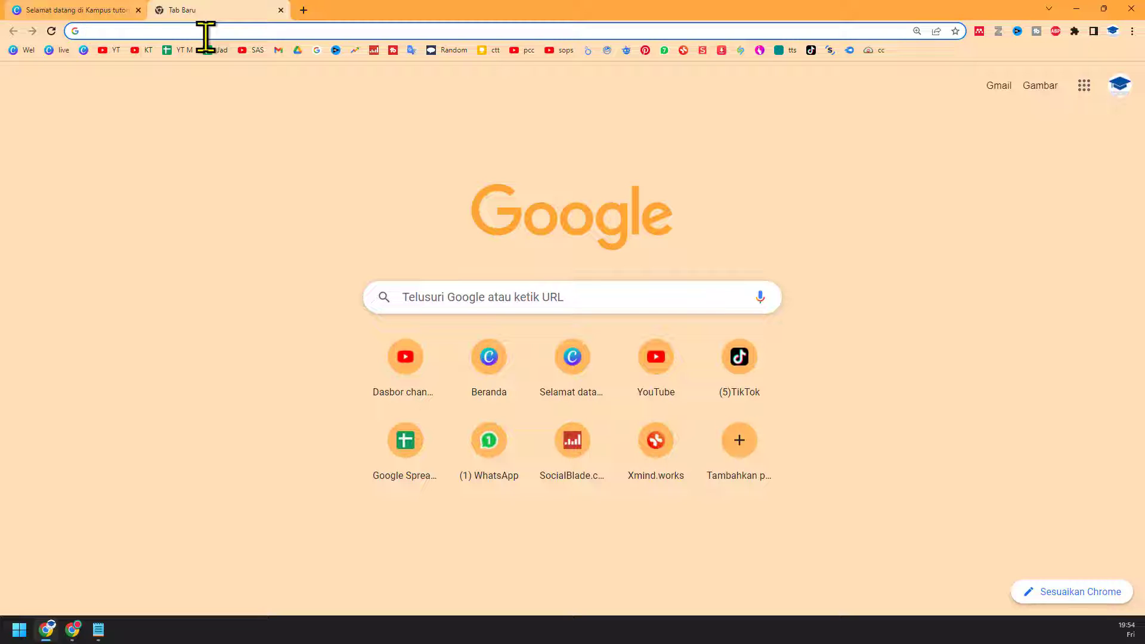
type("bitlk")
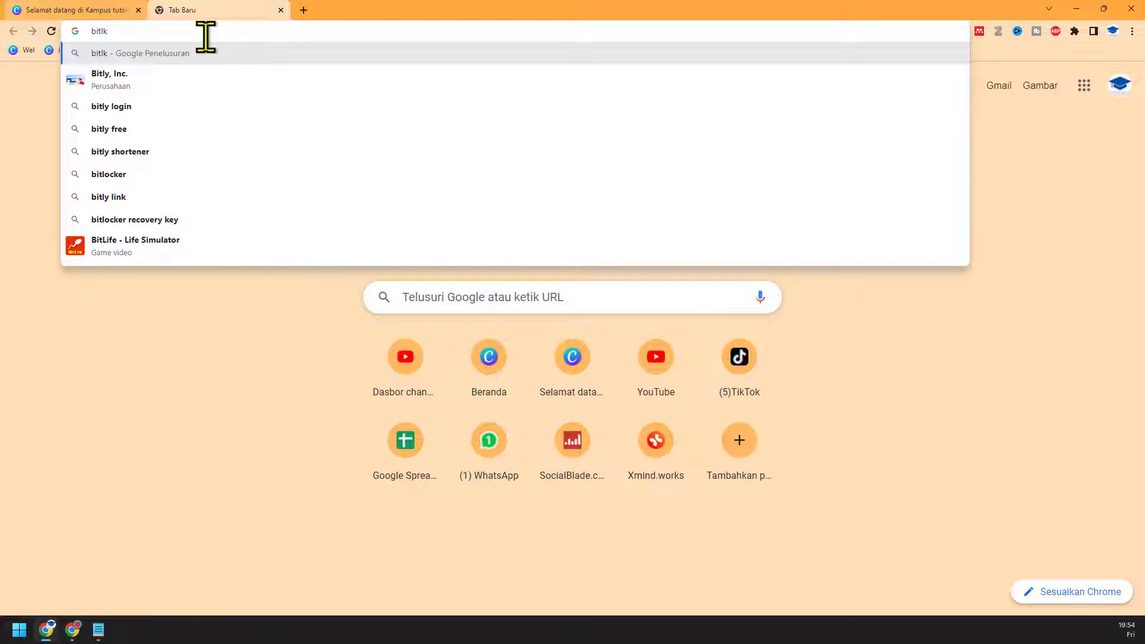
left_click(219, 77)
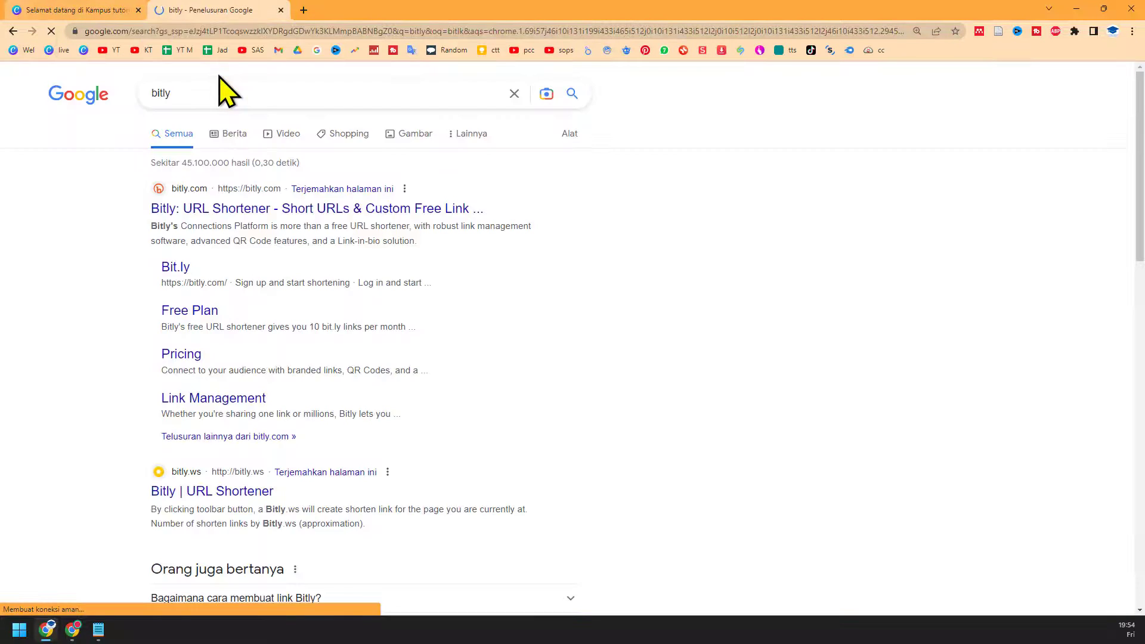
left_click(241, 210)
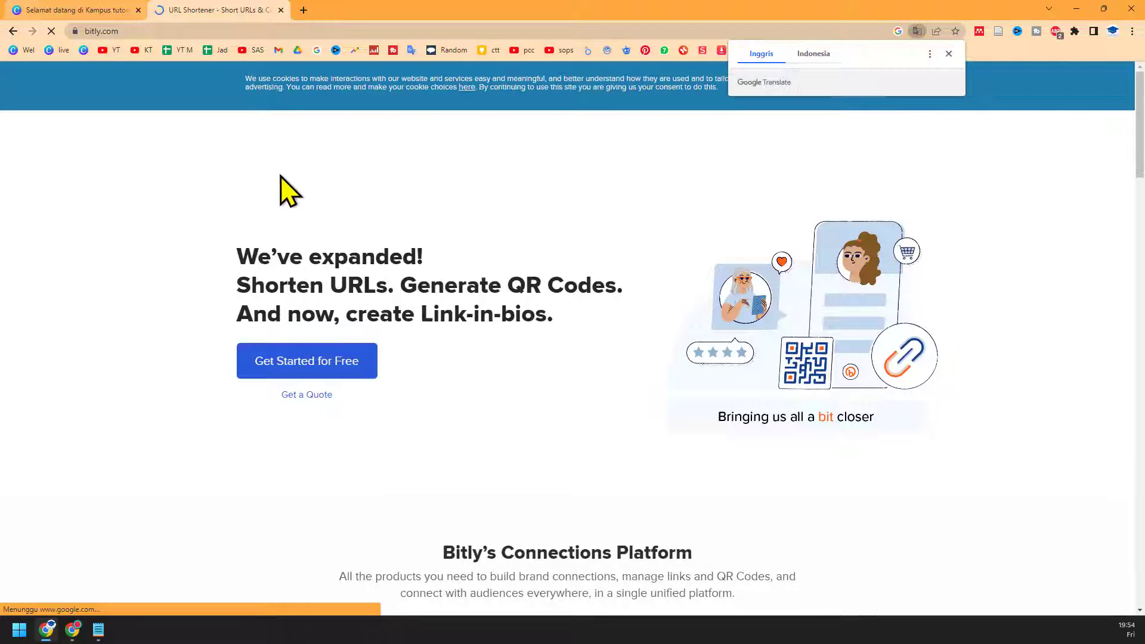
left_click(334, 376)
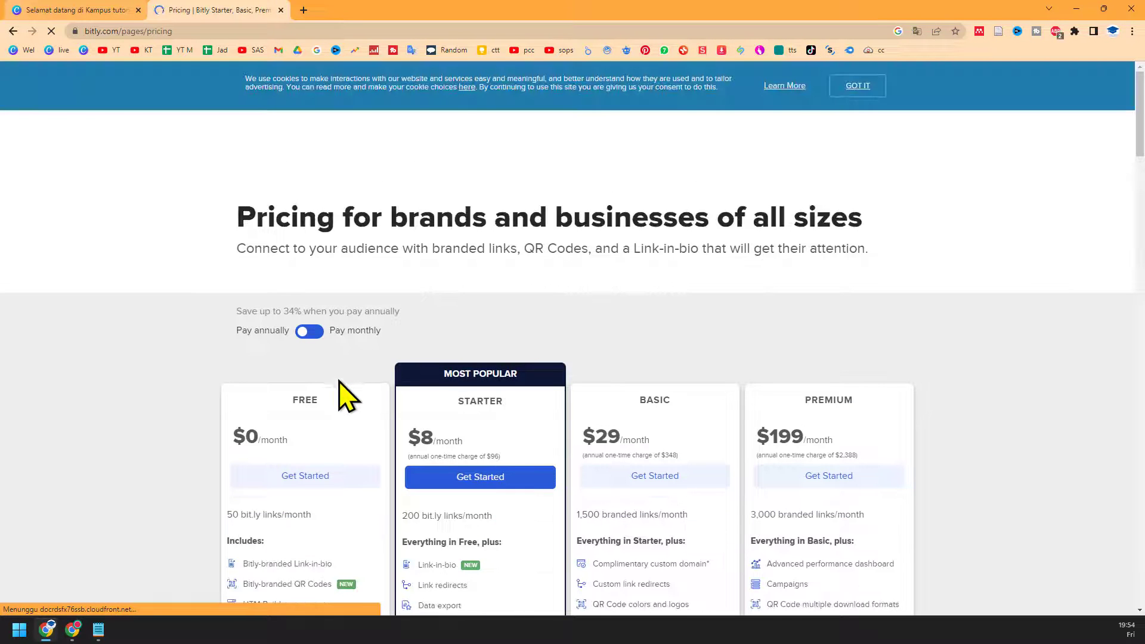
scroll(304, 438, "down", 2)
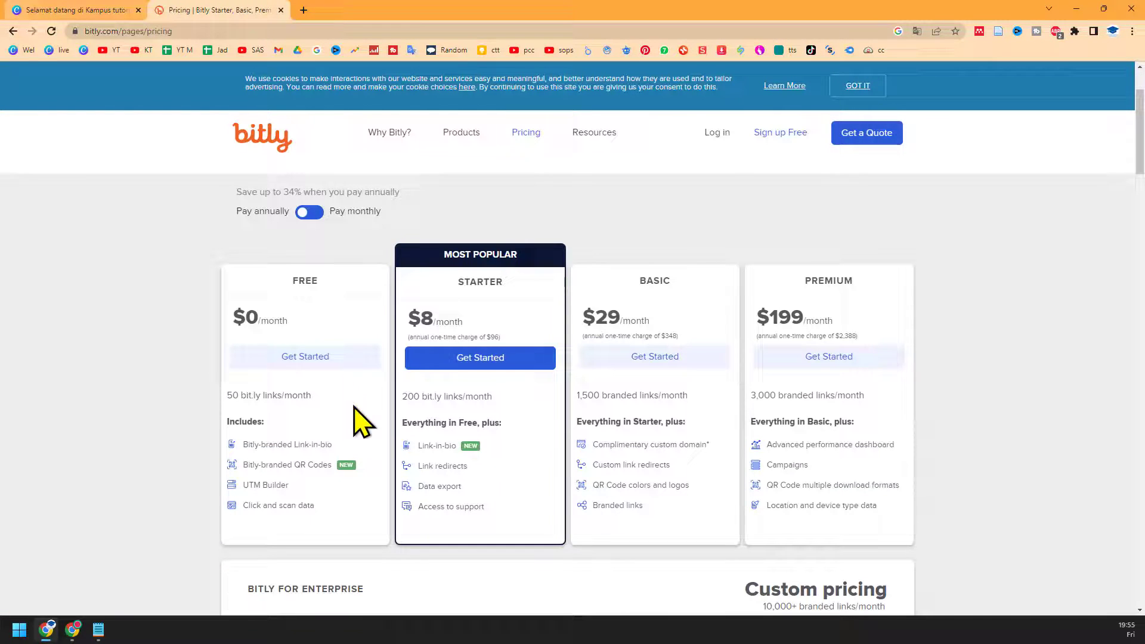
Step: Choose Bitly's free plan and create a new account via Google sign-in
left_click(322, 357)
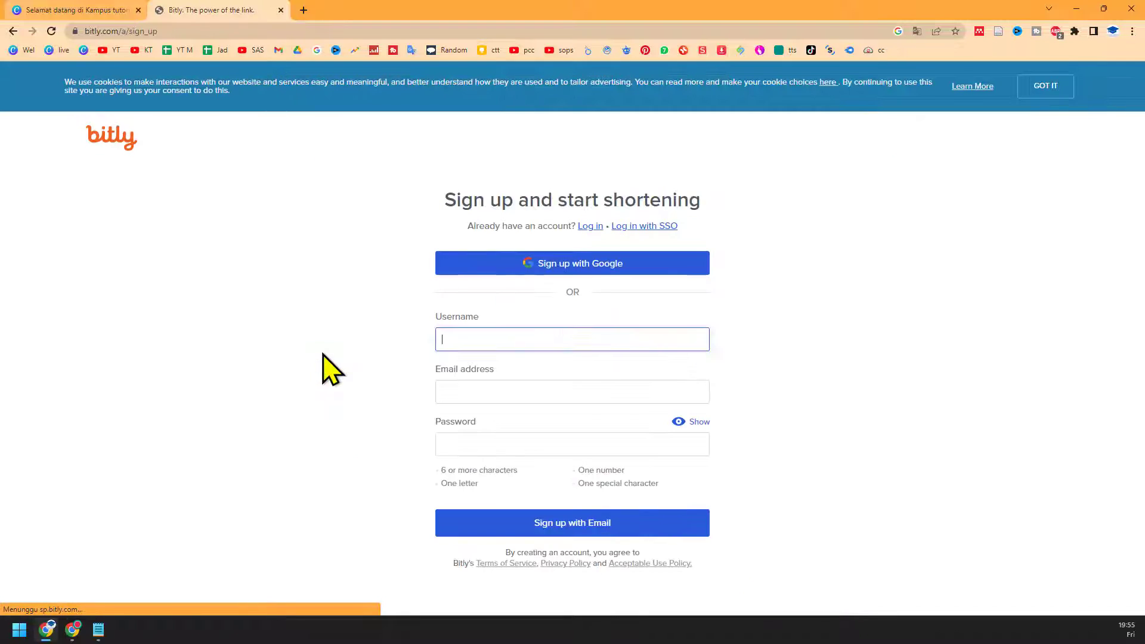
left_click(557, 269)
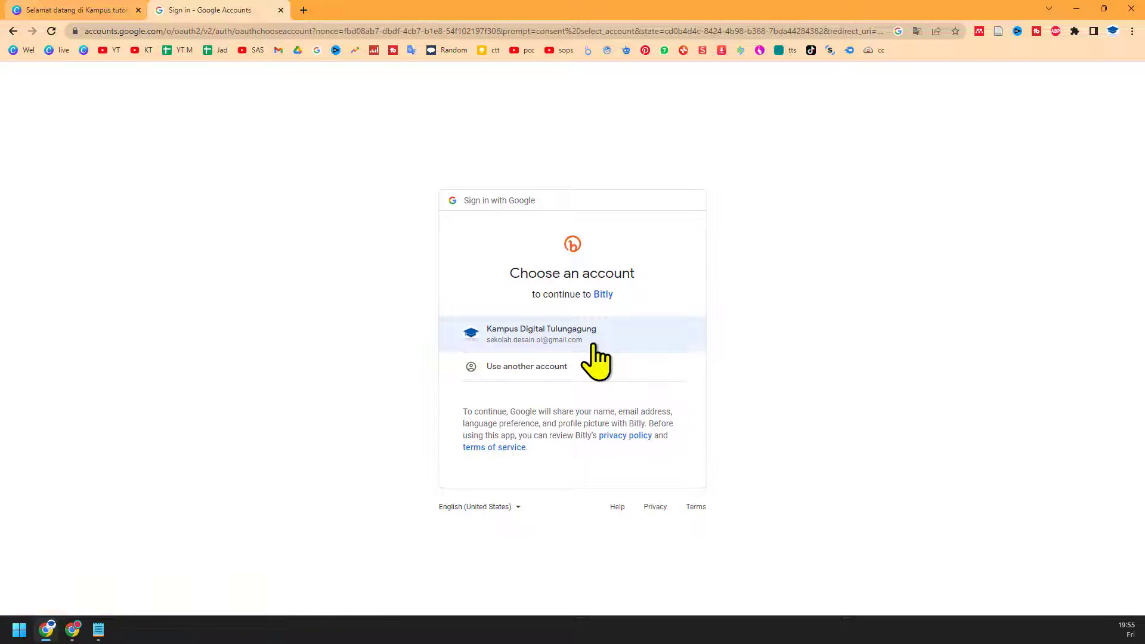
left_click(594, 346)
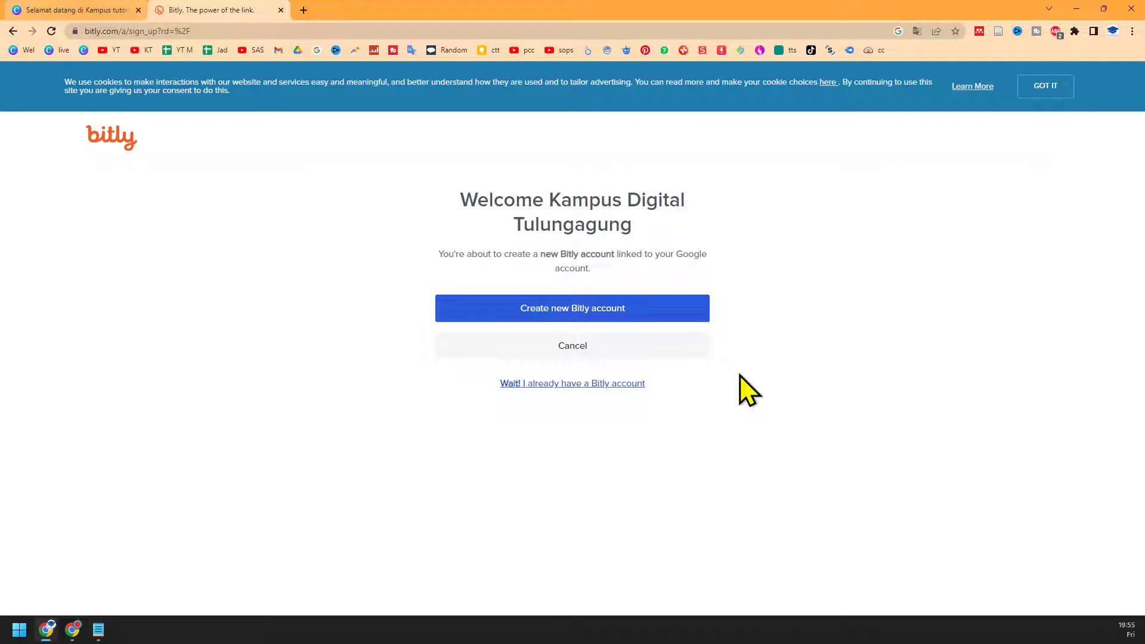
left_click(620, 320)
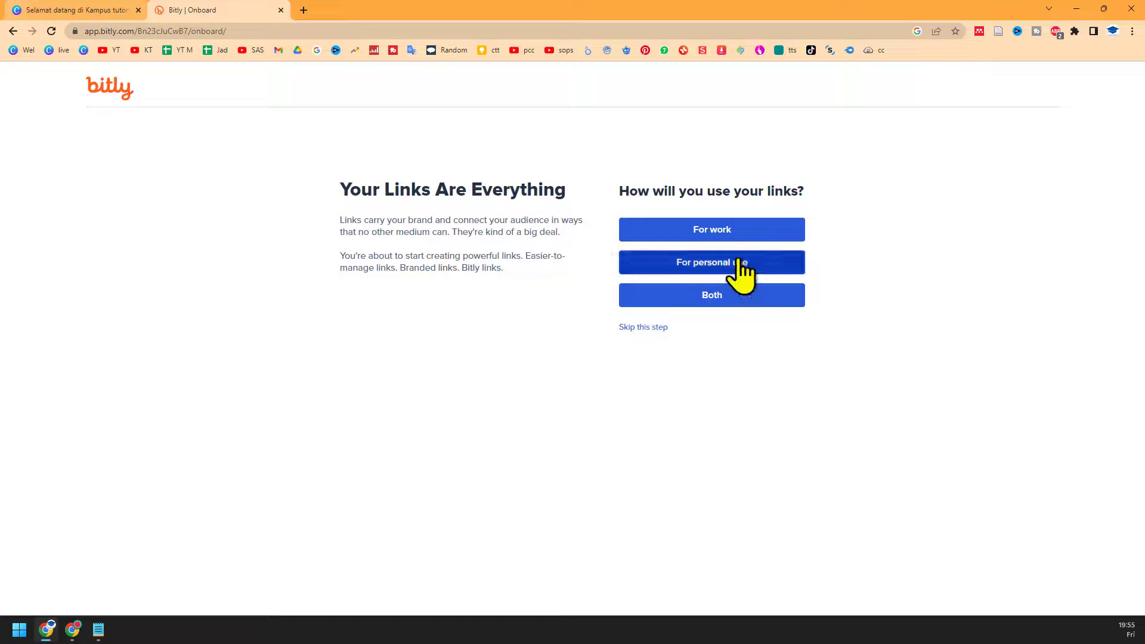
Step: Answer onboarding as personal use, enter first and last name, pick Social media marketing, and save
left_click(756, 304)
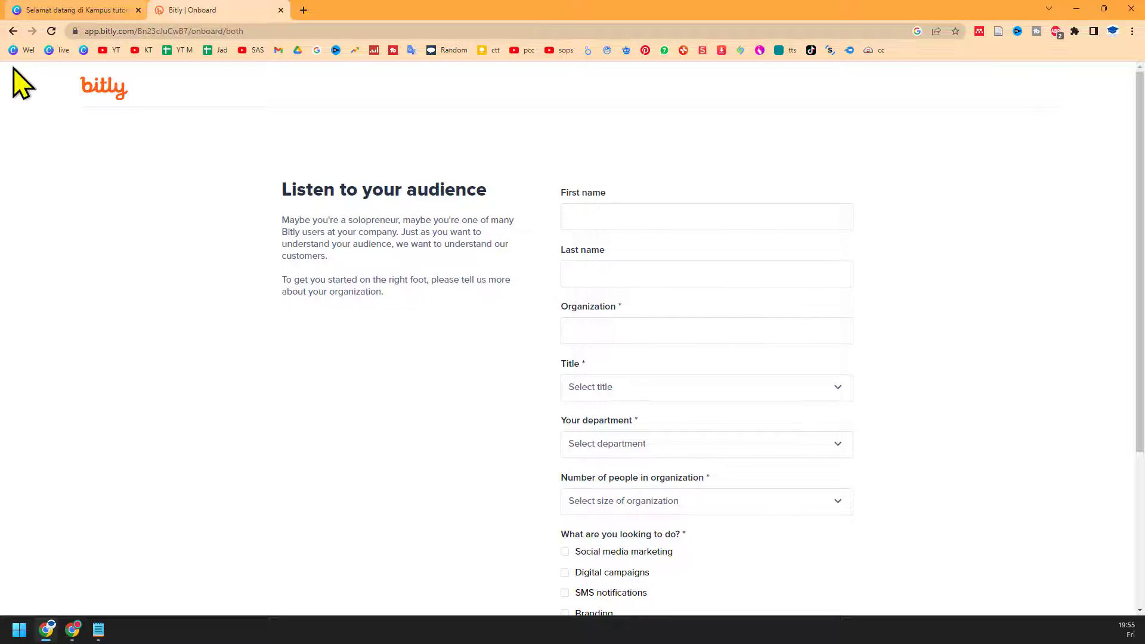
left_click(13, 31)
left_click(698, 270)
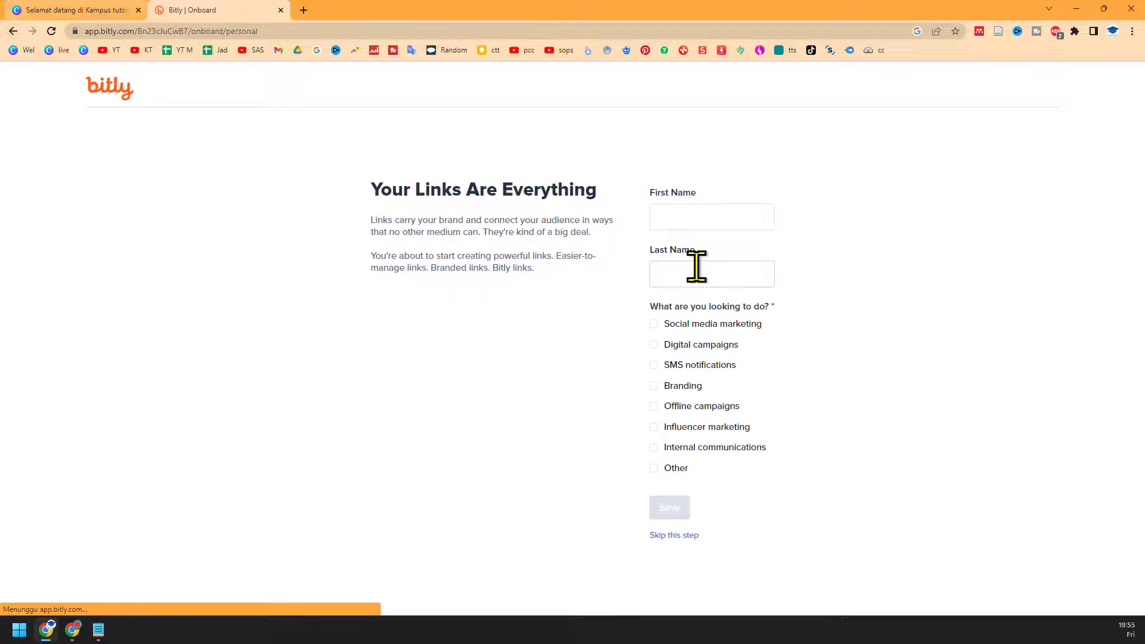
left_click(737, 214)
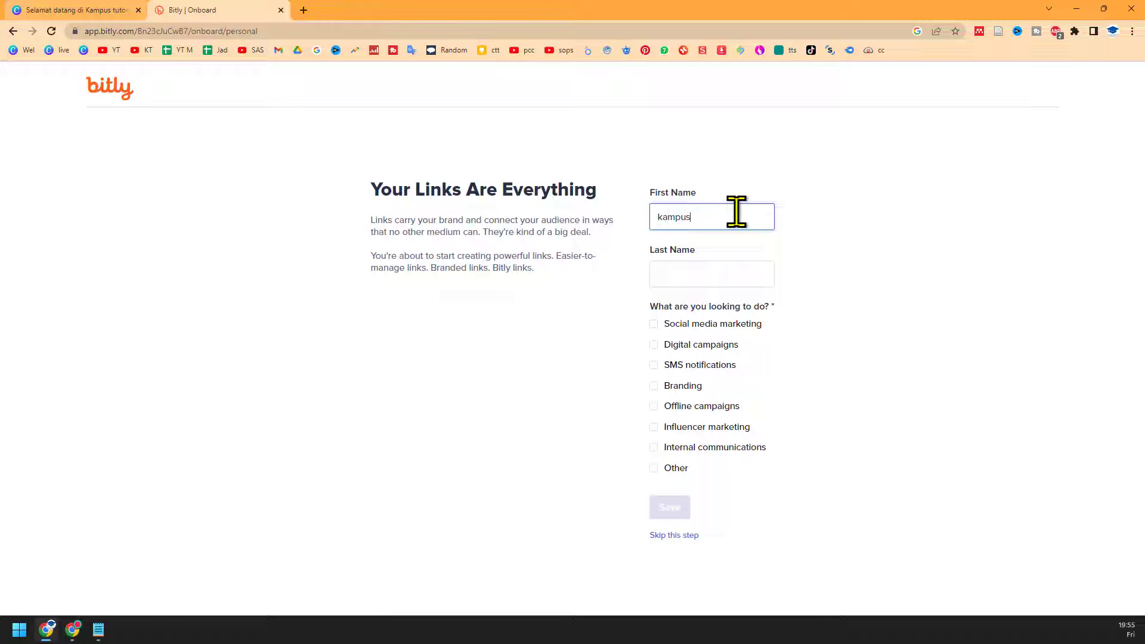
key("Tab")
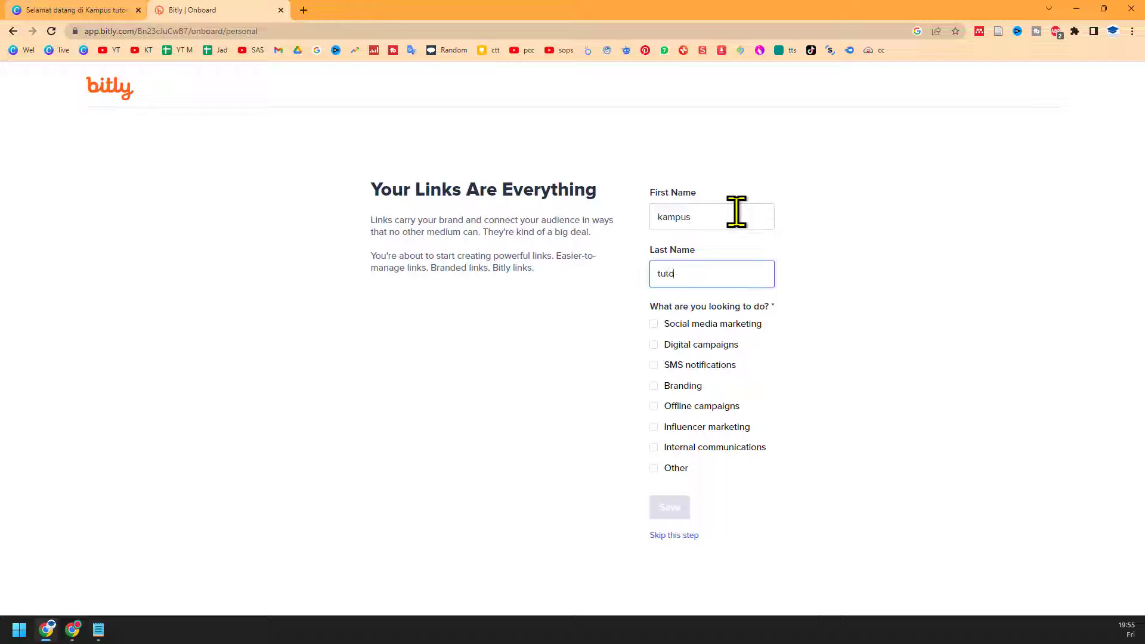
left_click(728, 325)
left_click(675, 507)
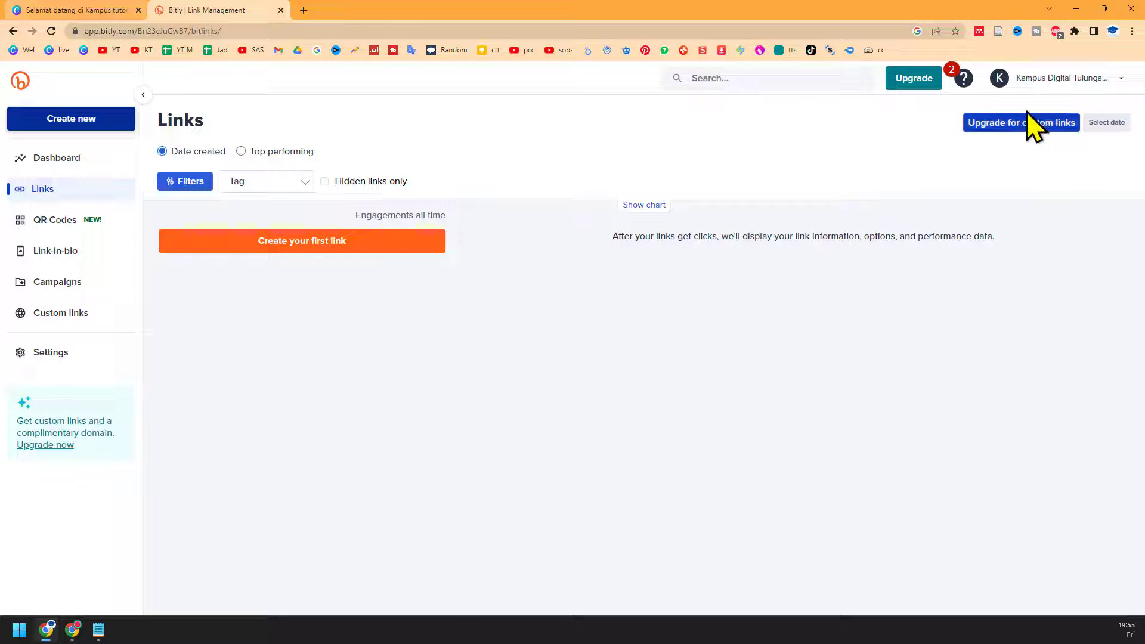
Step: Start the first Bitly link with the Canva invitation URL pasted as its destination
left_click(1050, 125)
left_click(279, 252)
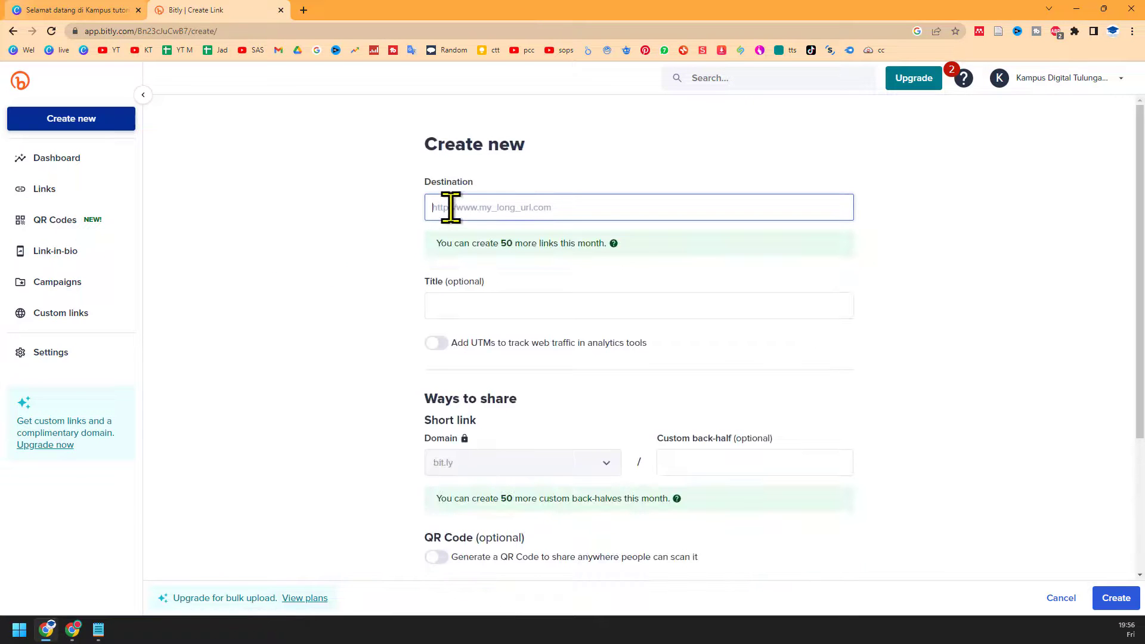
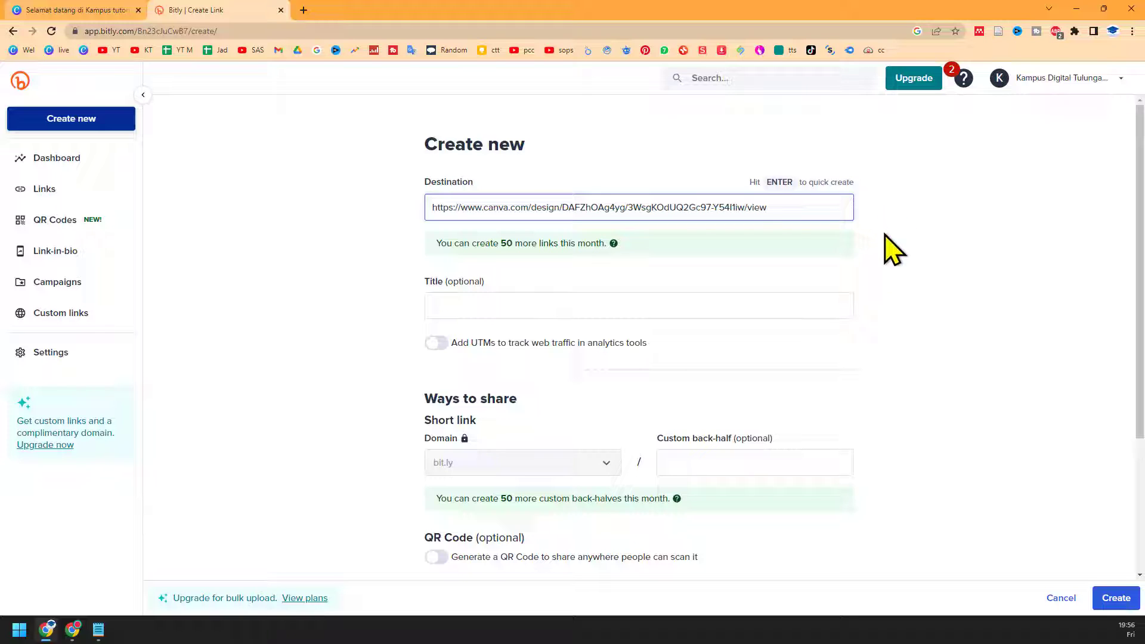
left_click(510, 304)
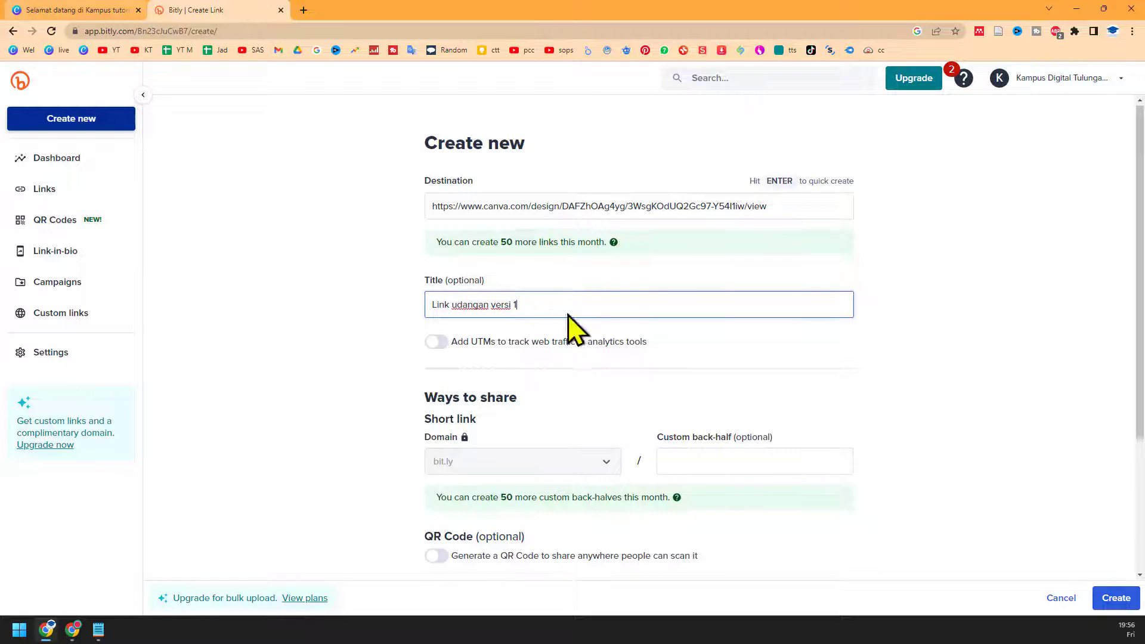
scroll(596, 346, "down", 2)
scroll(660, 401, "down", 1)
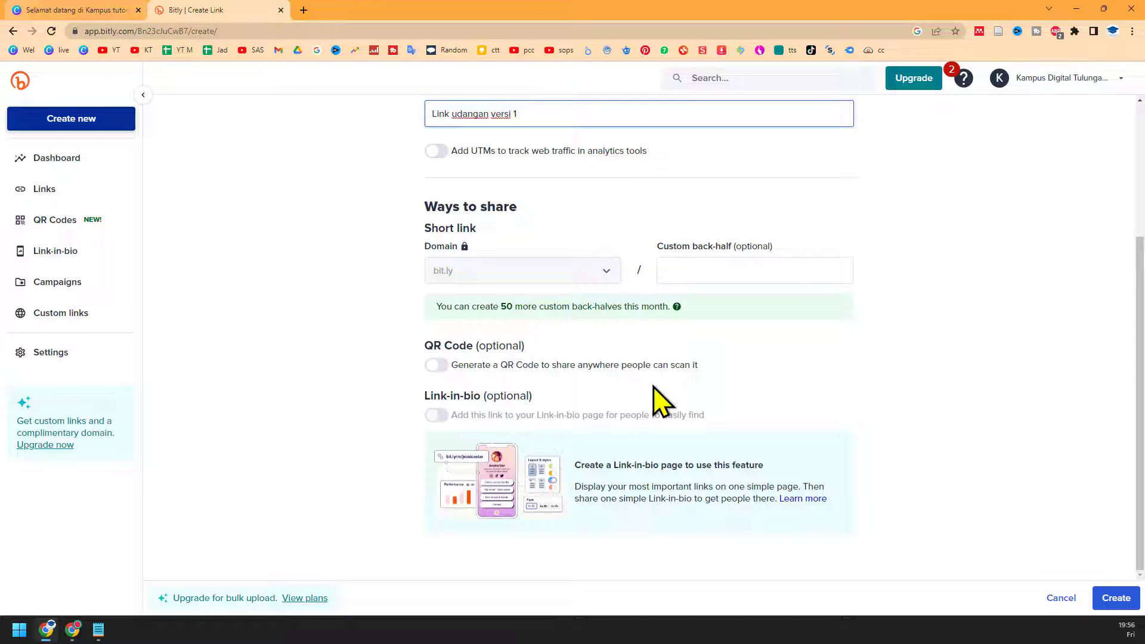
scroll(661, 401, "up", 1)
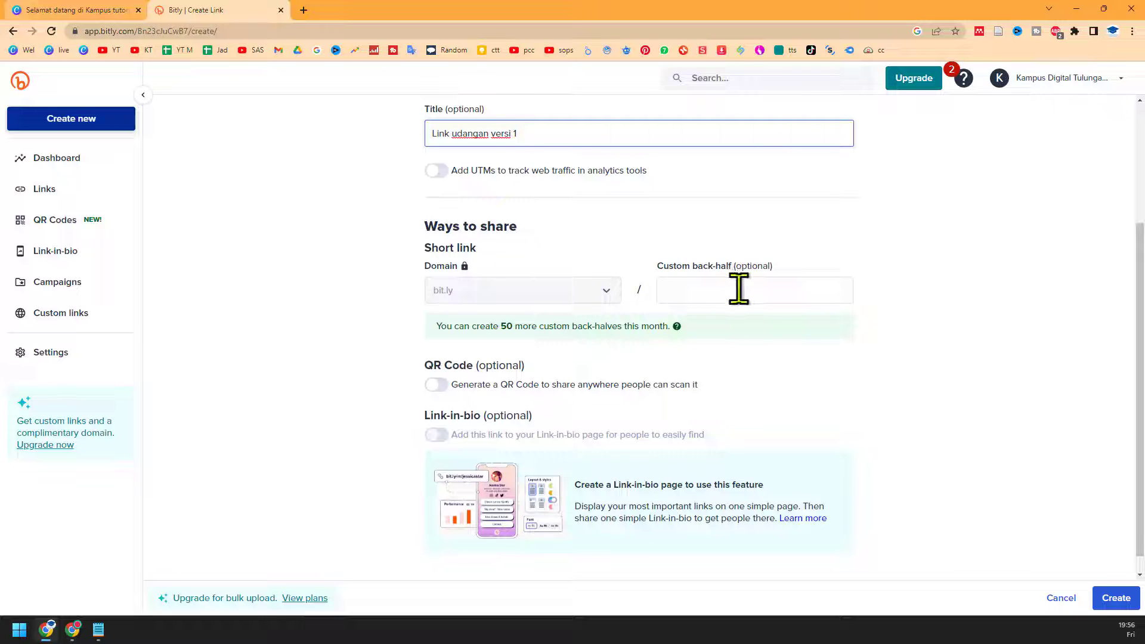
left_click(739, 290)
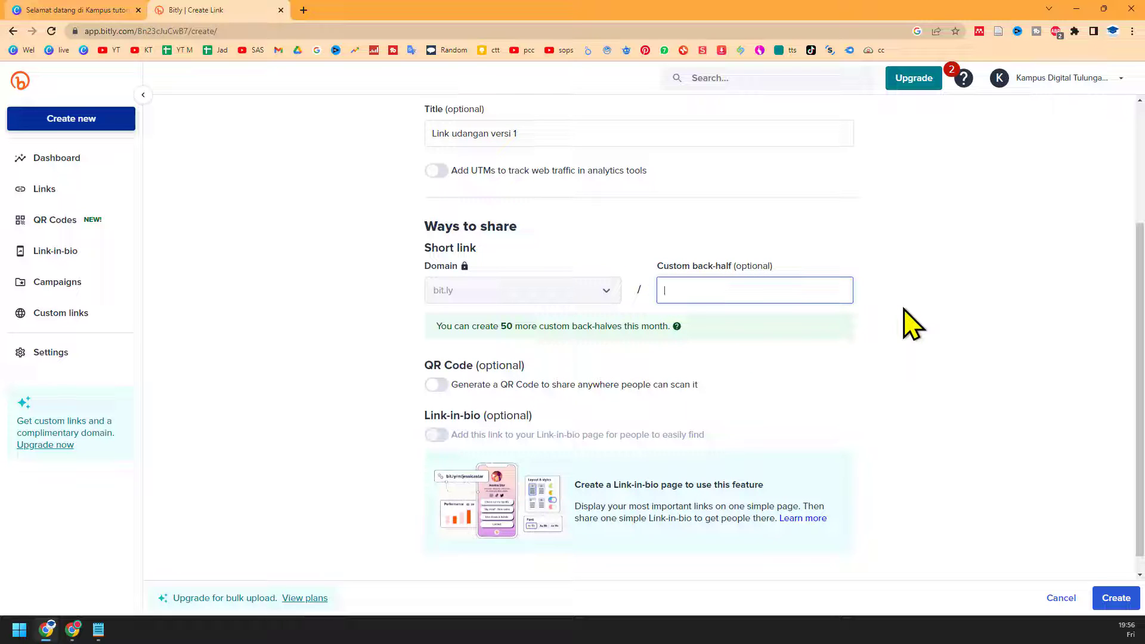
scroll(912, 325, "up", 3)
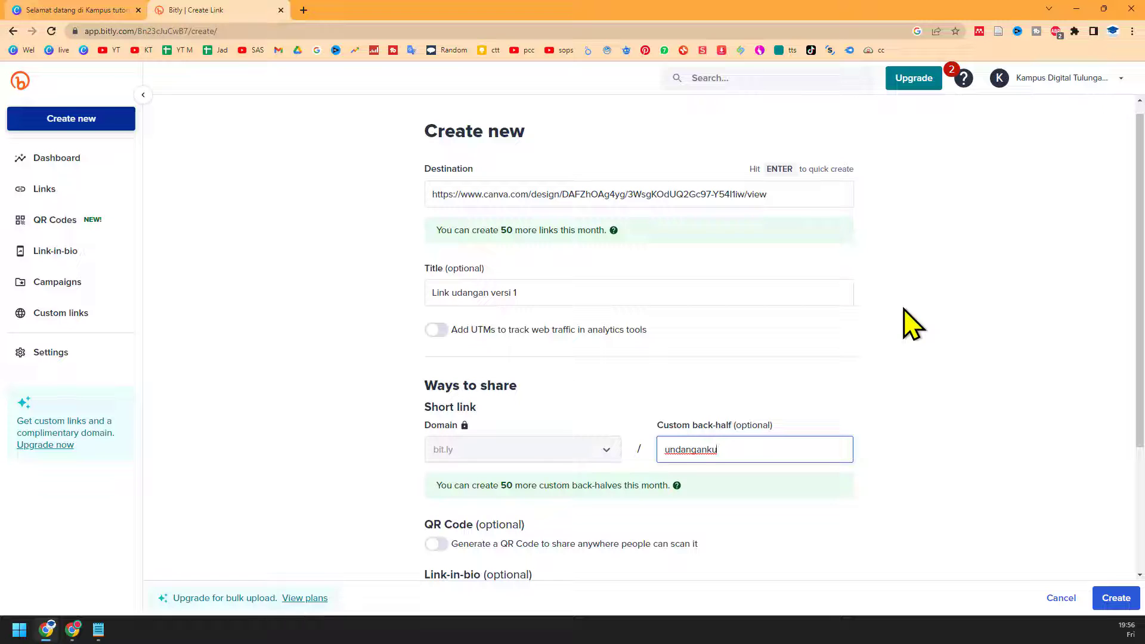
type("uys")
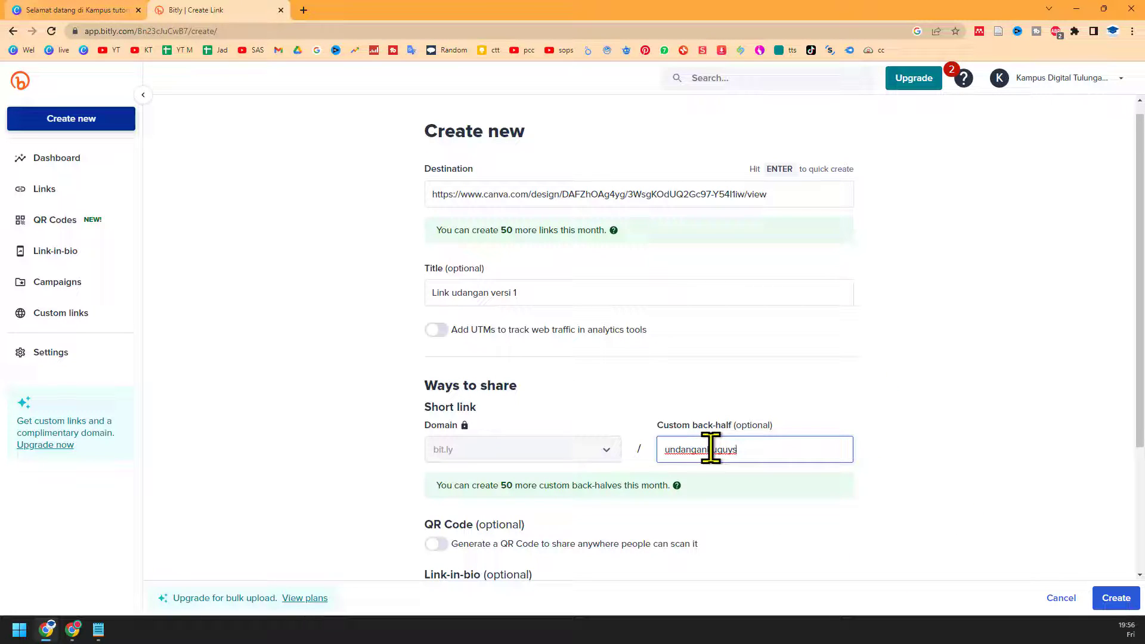
left_click_drag(768, 448, 608, 453)
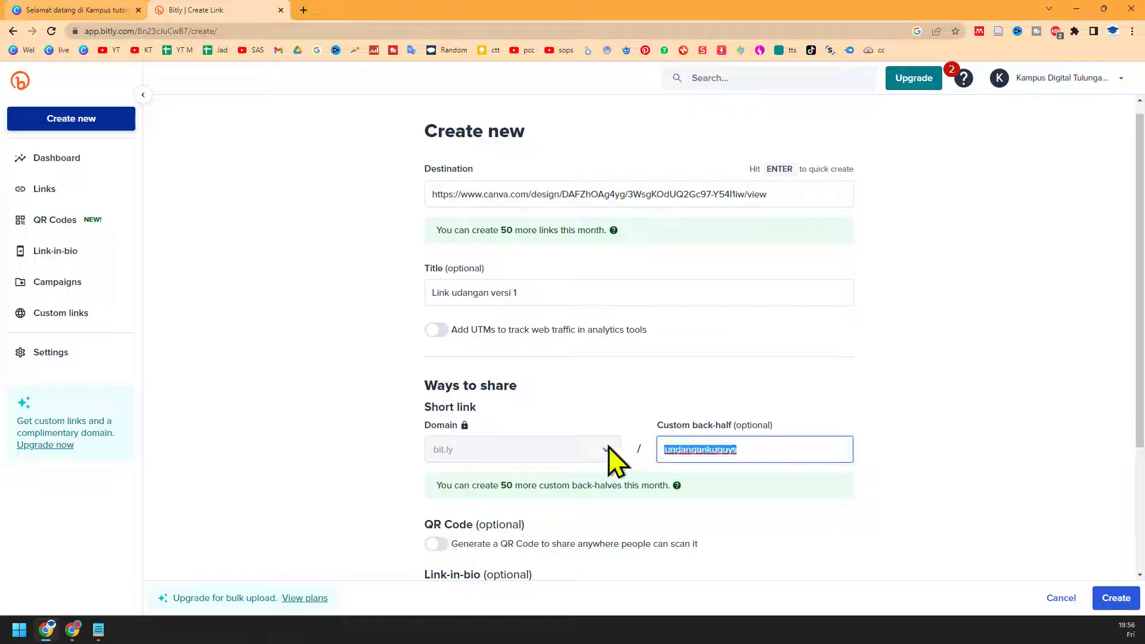
type("narutohinata")
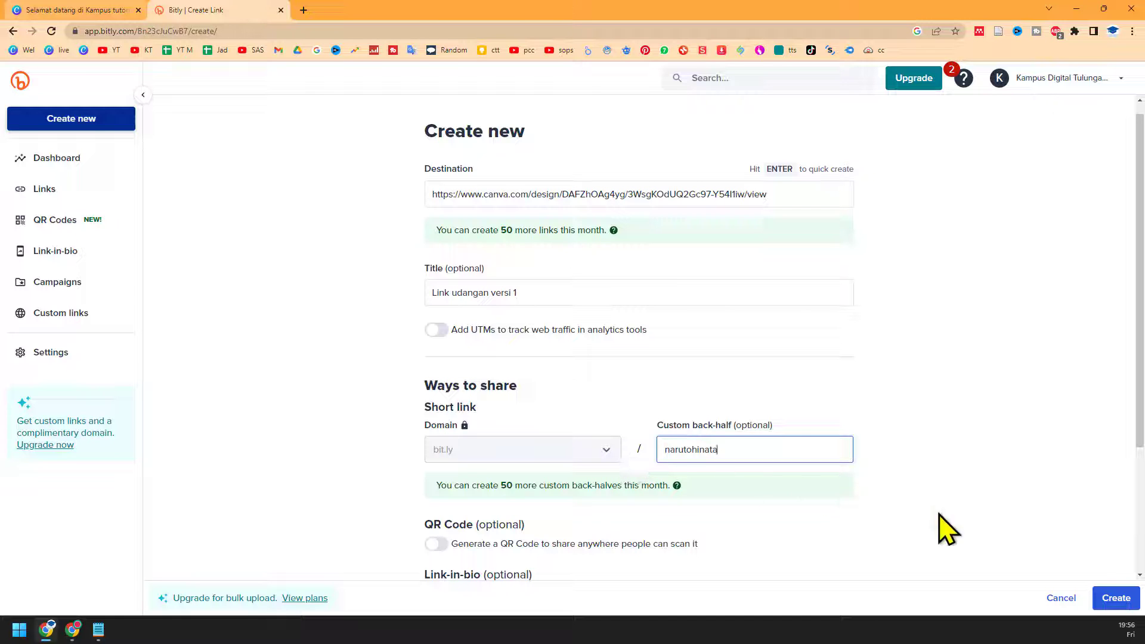
left_click(1113, 598)
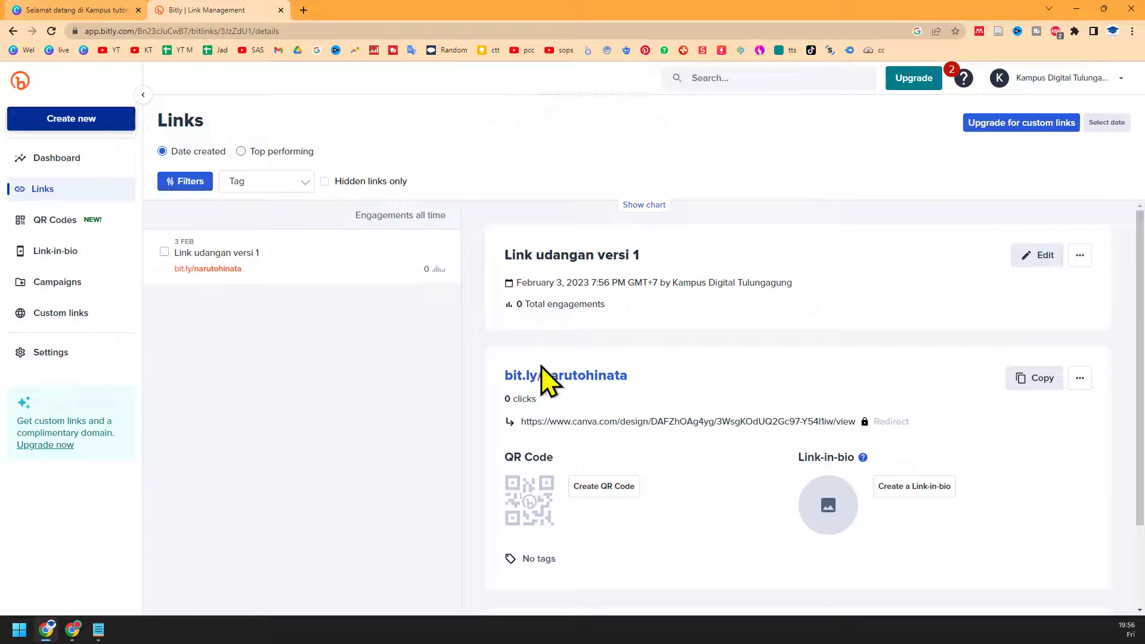
left_click(1032, 375)
left_click(98, 629)
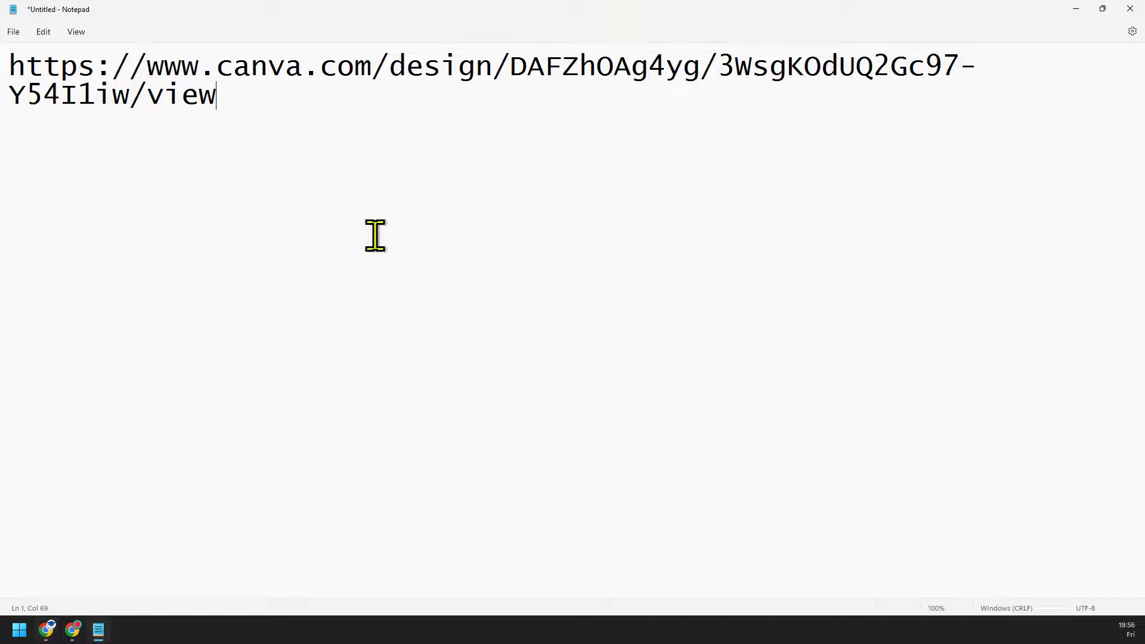
key("Return")
key("Return")
key("Return")
key("ctrl+v")
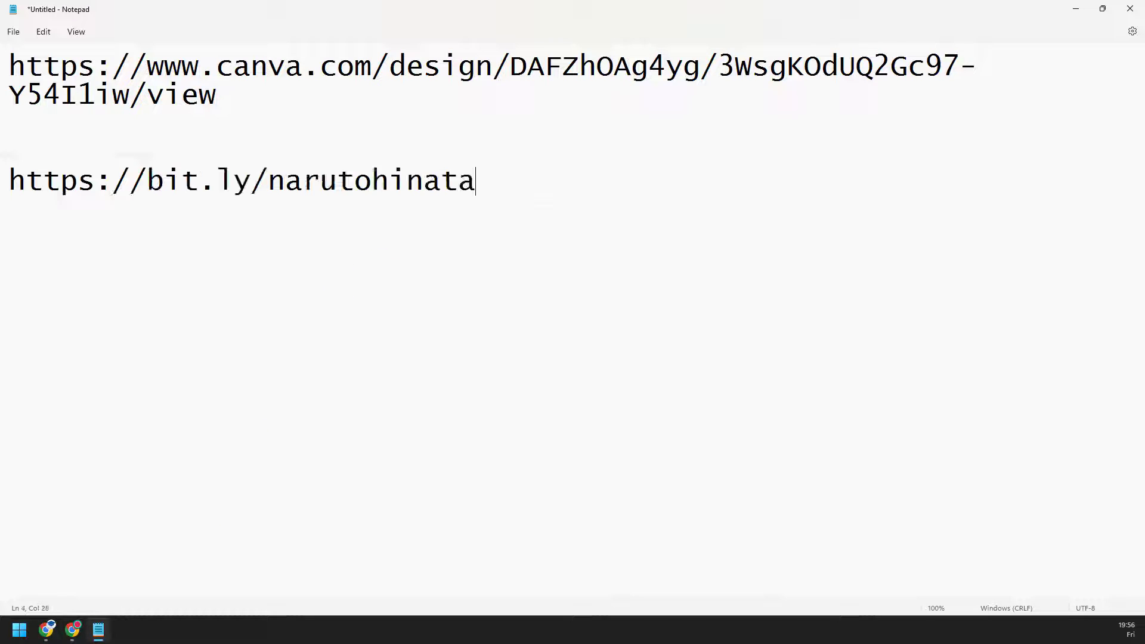
left_click_drag(529, 184, 556, 185)
left_click(2, 188)
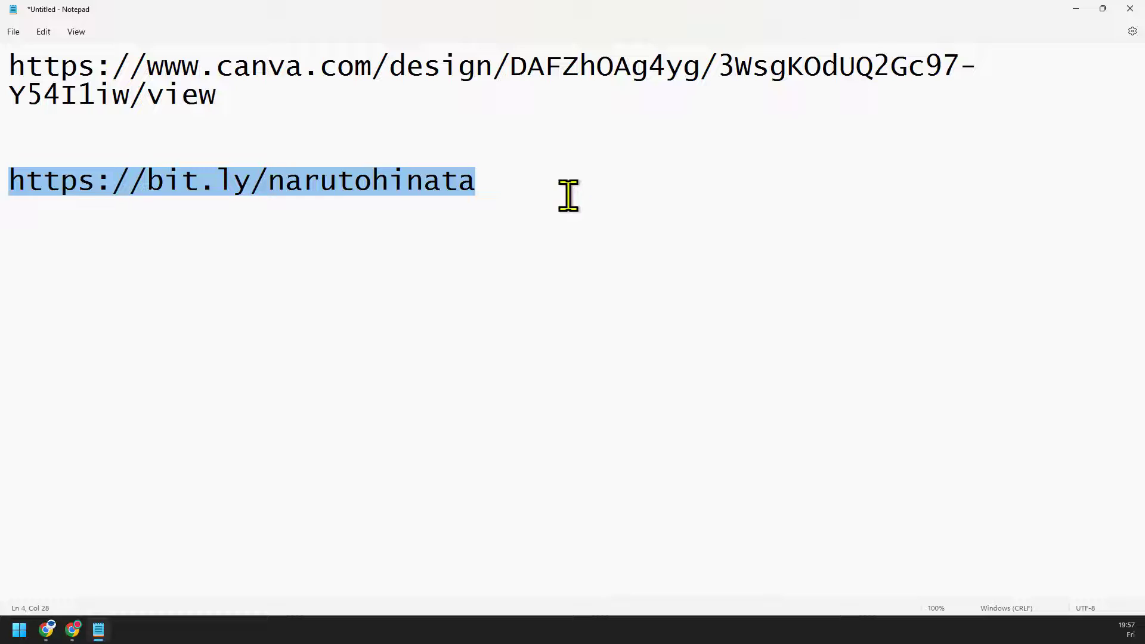
left_click(72, 630)
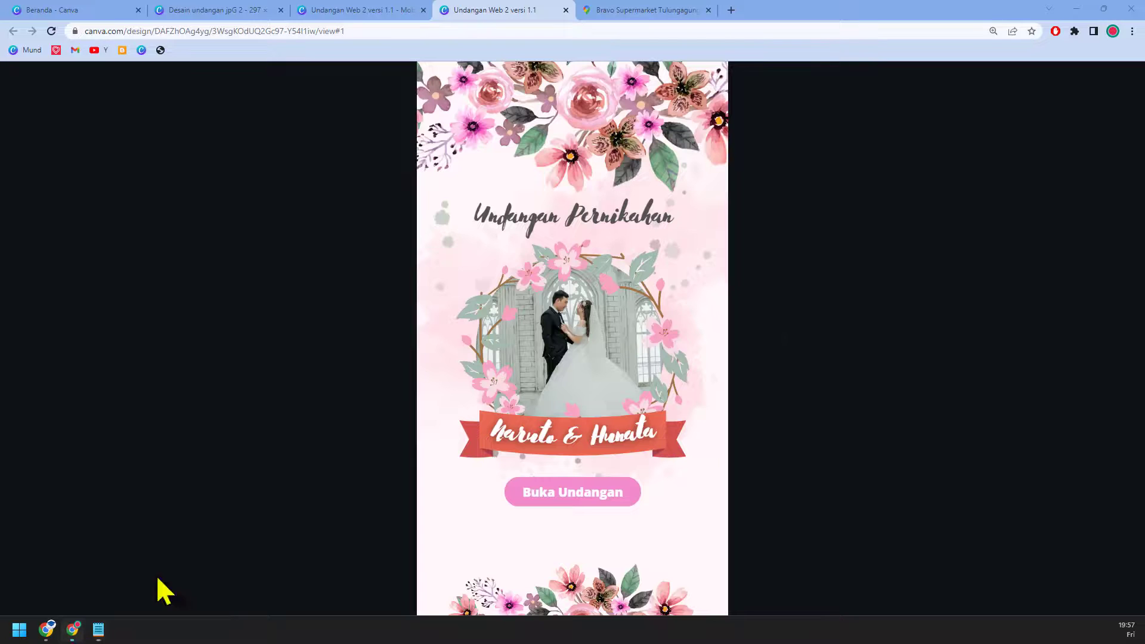
left_click(1113, 31)
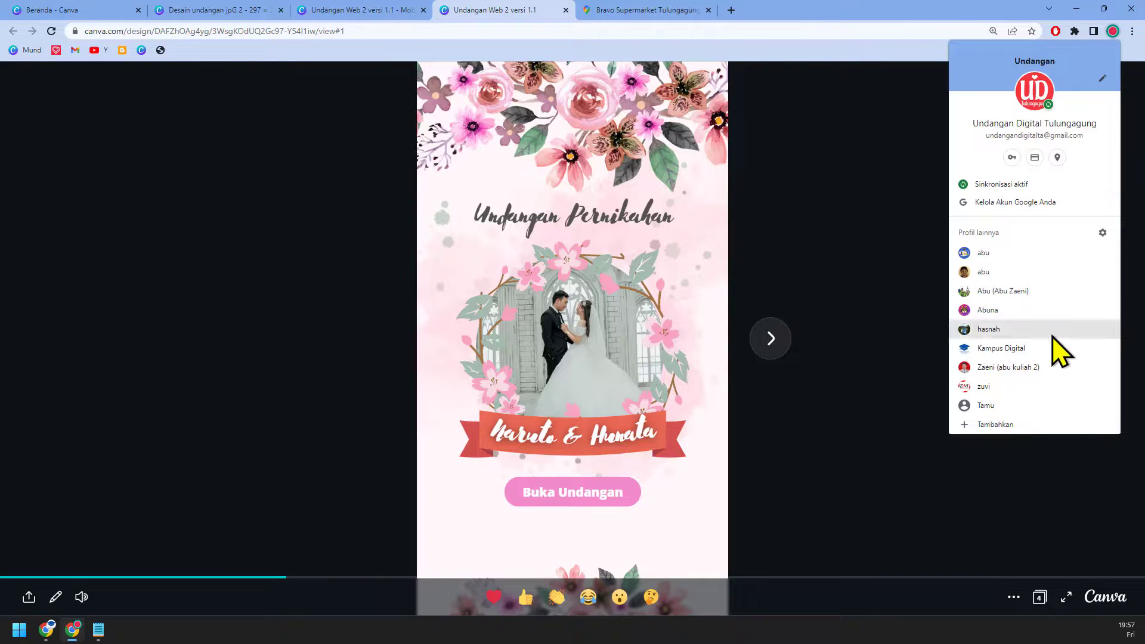
left_click(1054, 366)
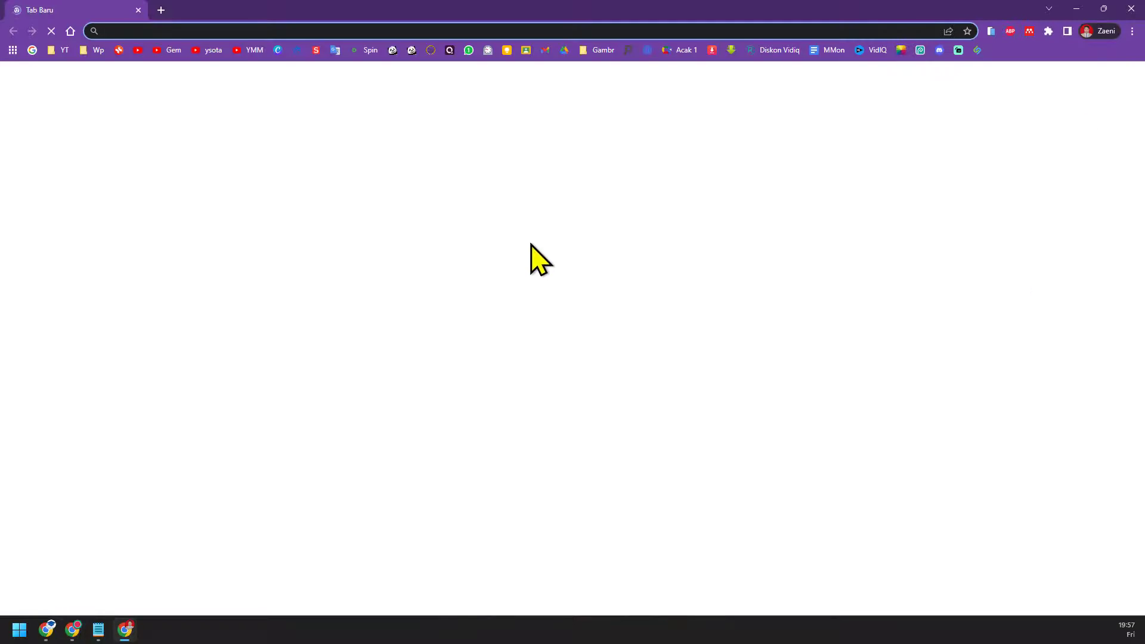
key("ctrl+v")
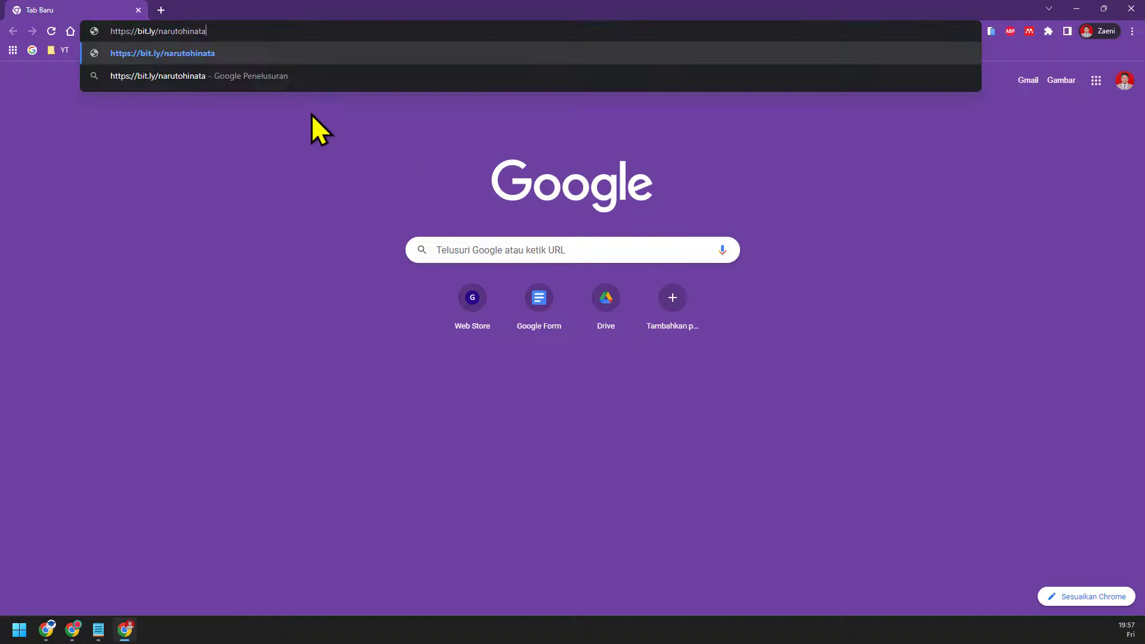
key("Return")
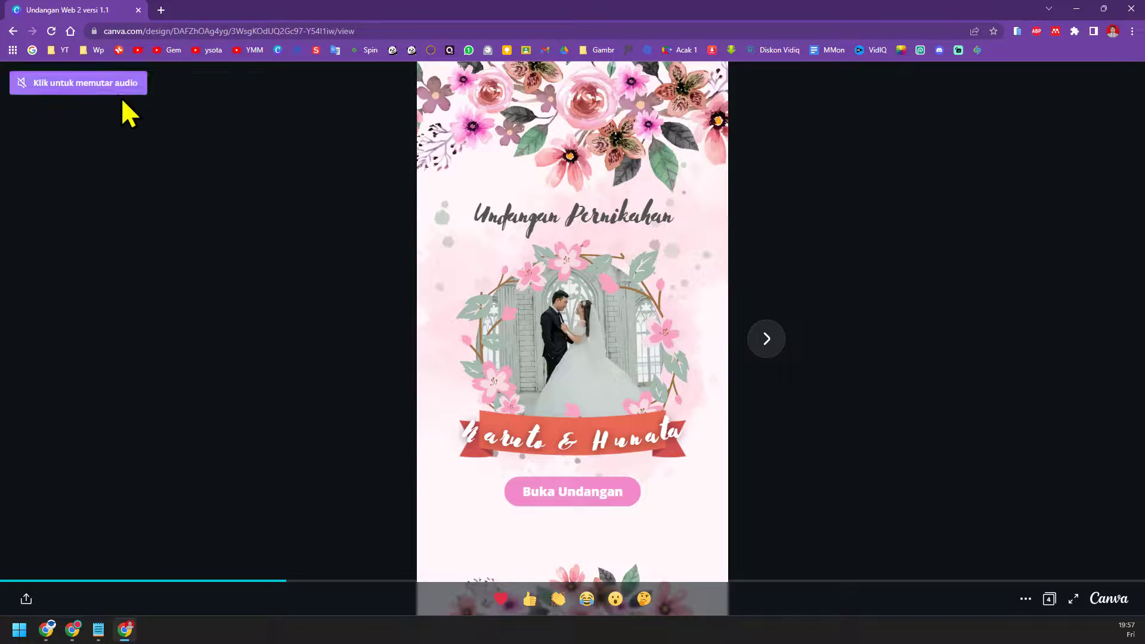
Step: Play the music, advance to page 3's Akad Nikah and Resepsi schedules, then mute it
left_click(75, 84)
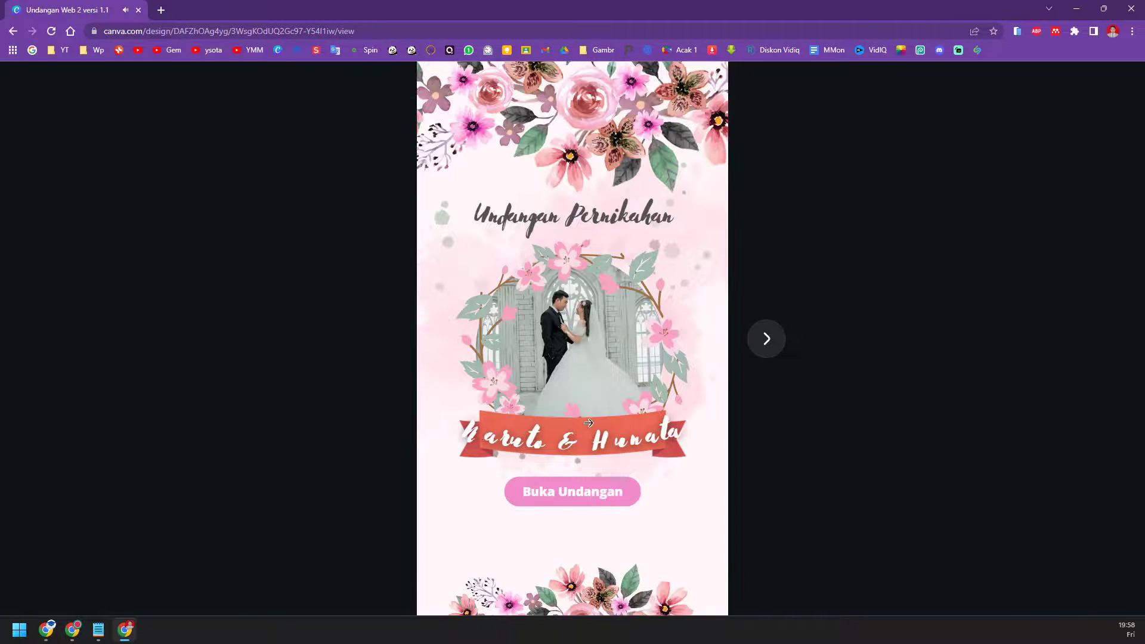
left_click(779, 349)
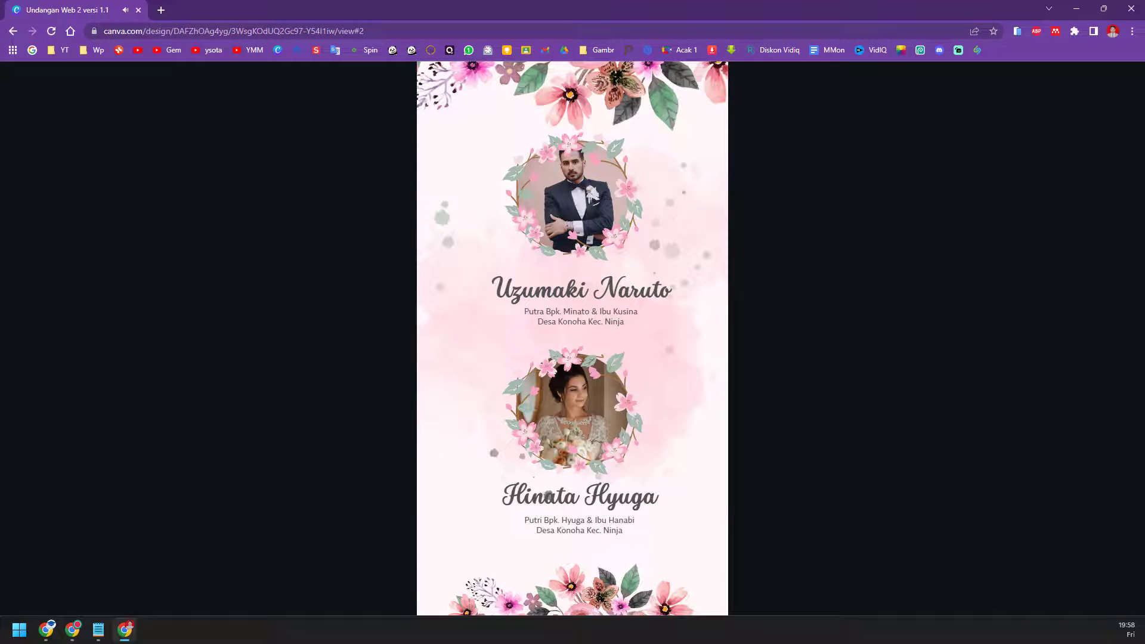
left_click(768, 344)
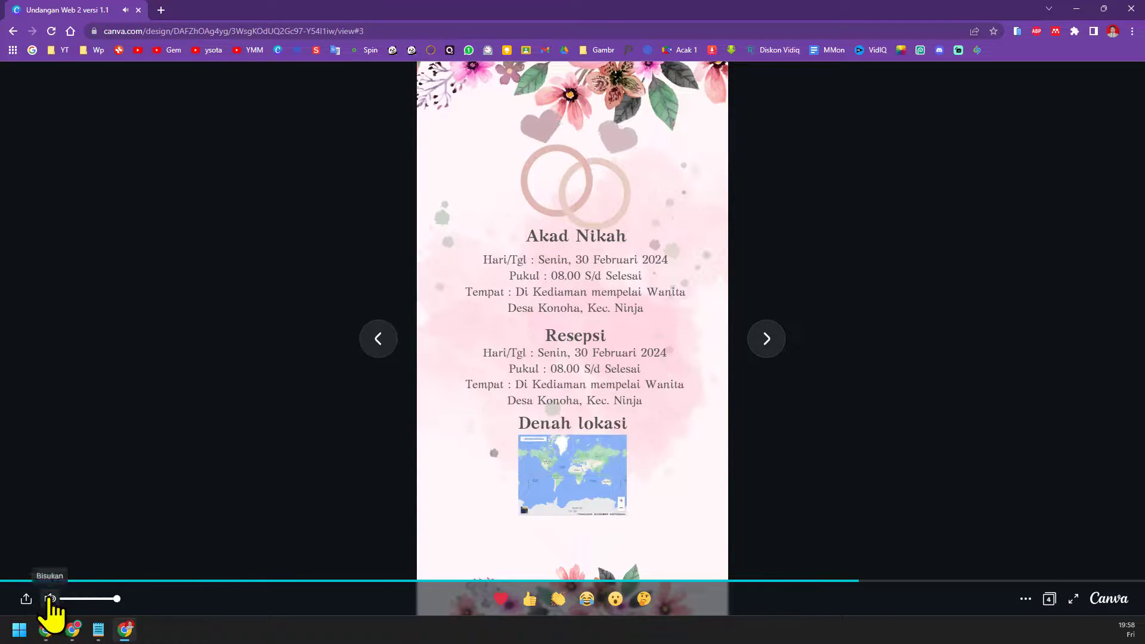
left_click(50, 598)
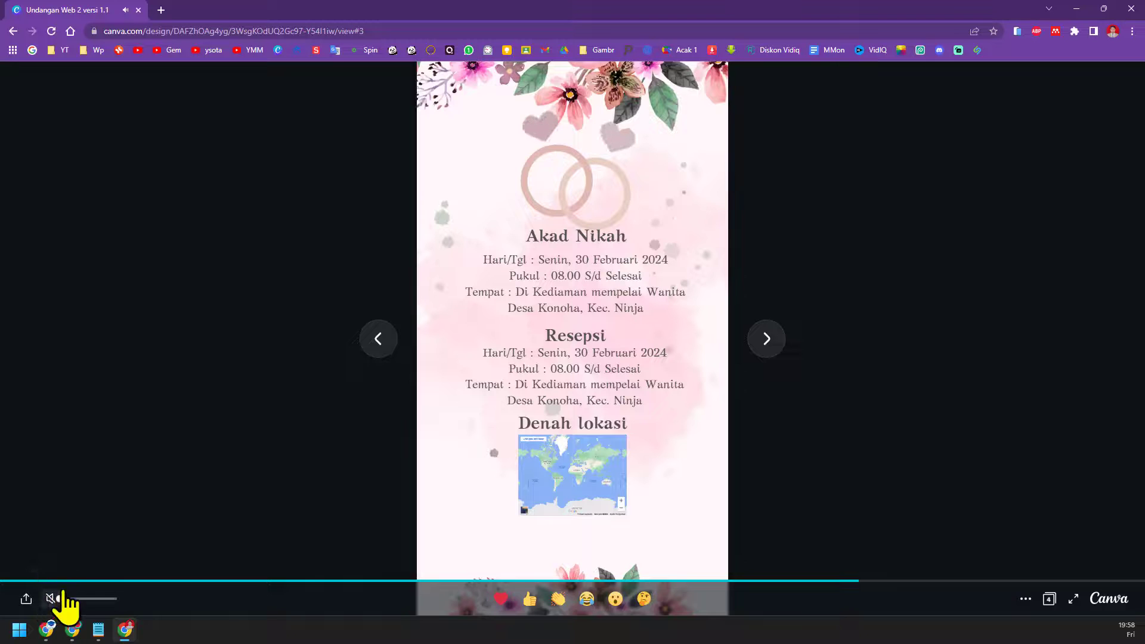